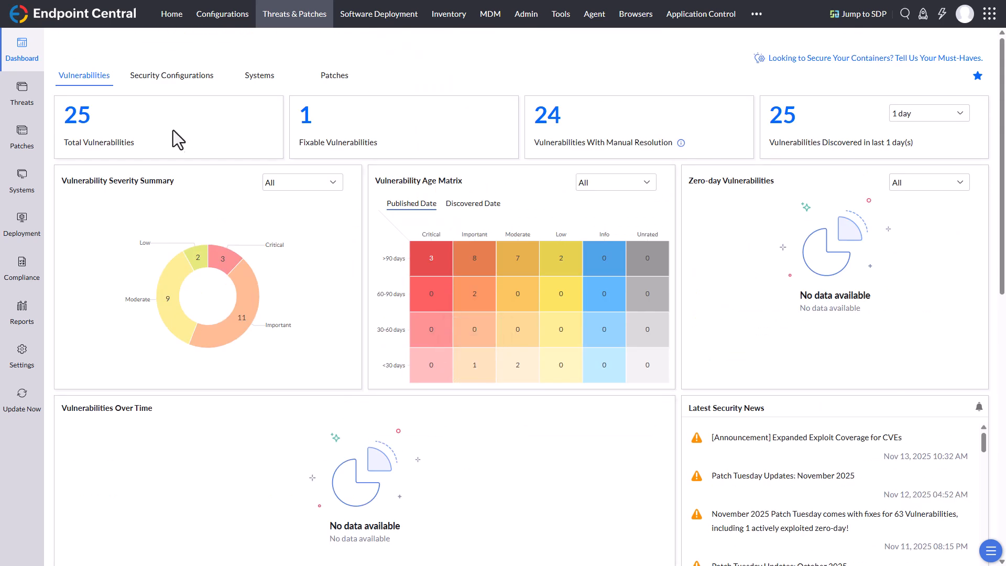
# Step: Review the security configurations dashboard, examining the system and web server misconfigurations
pyautogui.click(173, 83)
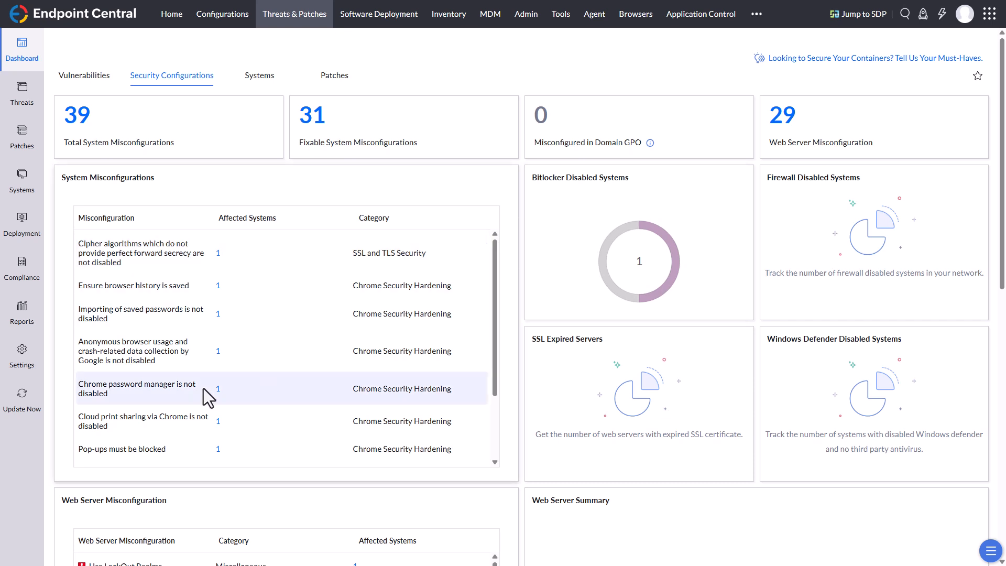
pyautogui.scroll(-2, 196, 282)
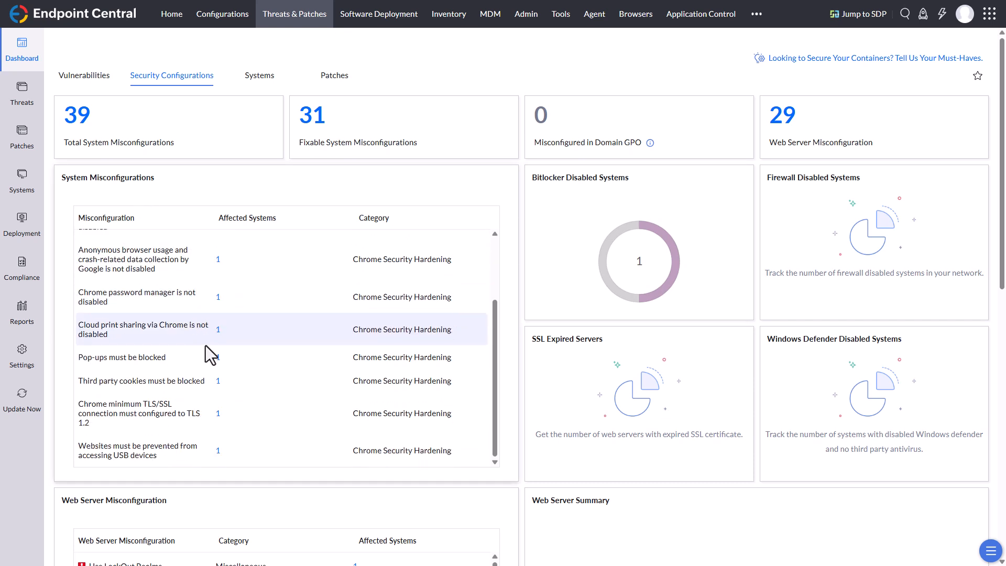
pyautogui.scroll(-3, 479, 467)
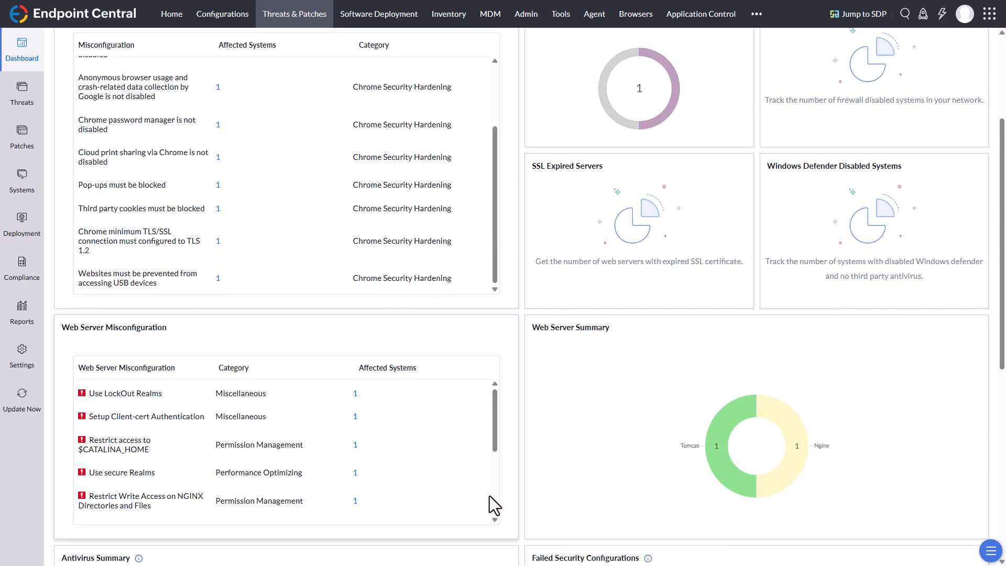
pyautogui.scroll(-3, 491, 497)
pyautogui.scroll(3, 504, 430)
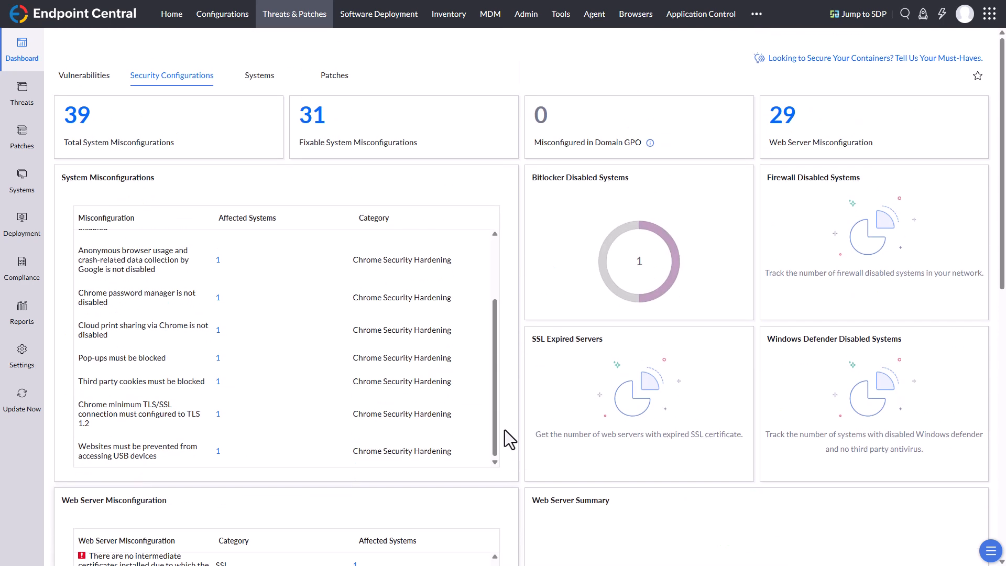
# Step: Review the systems and patches dashboards, including missing patches by released time and high priority missing patches
pyautogui.click(266, 78)
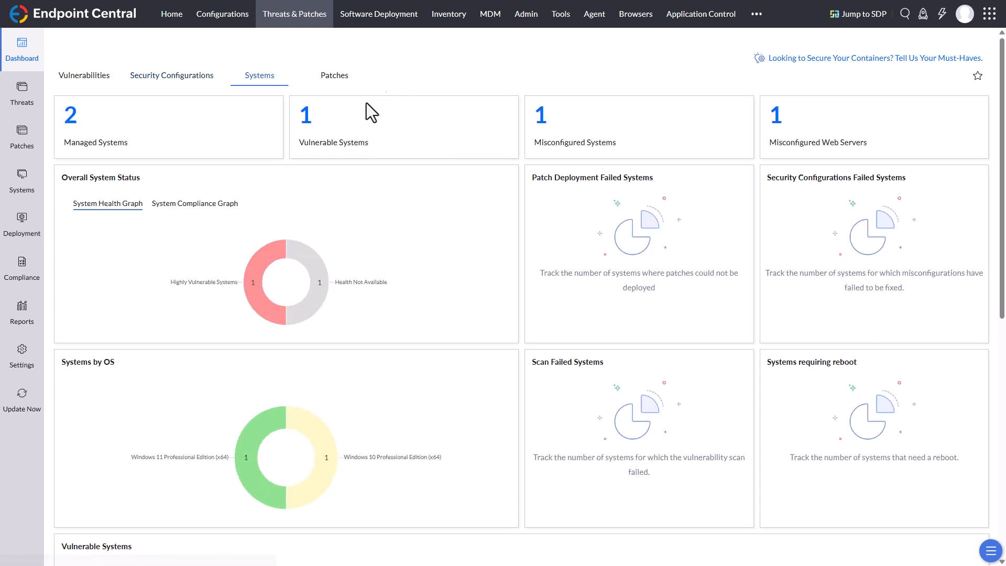
pyautogui.click(336, 87)
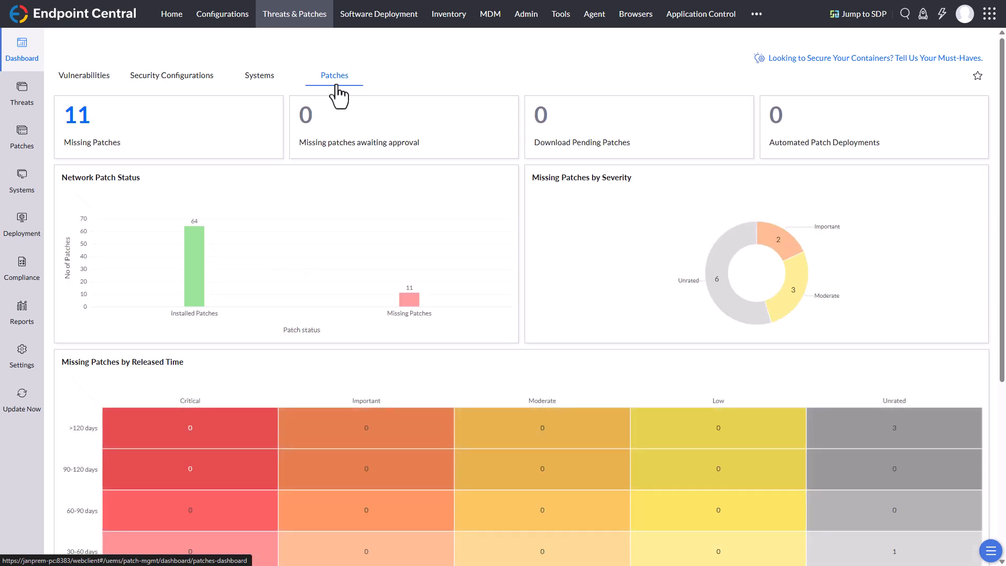
pyautogui.scroll(-3, 288, 351)
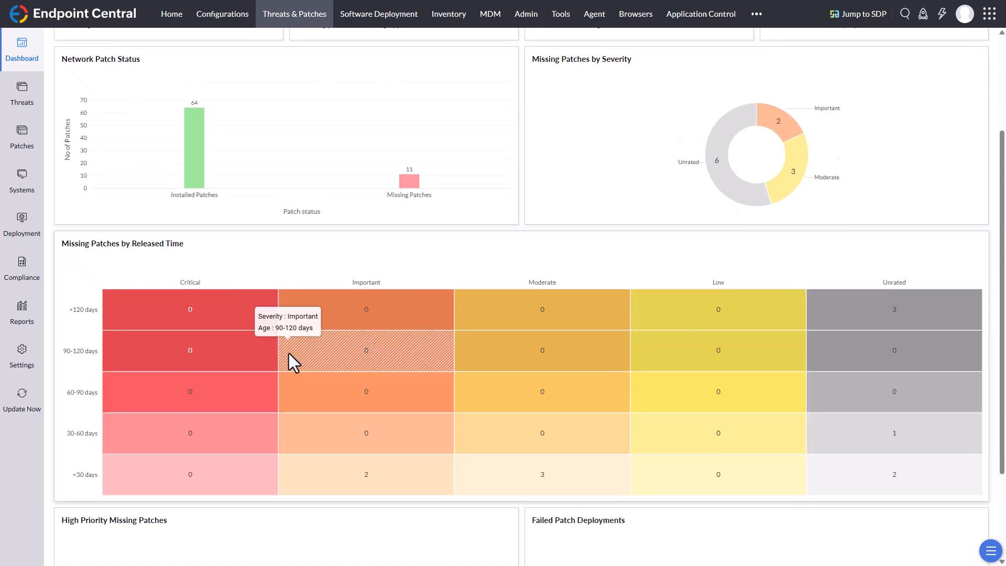
pyautogui.scroll(-2, 285, 359)
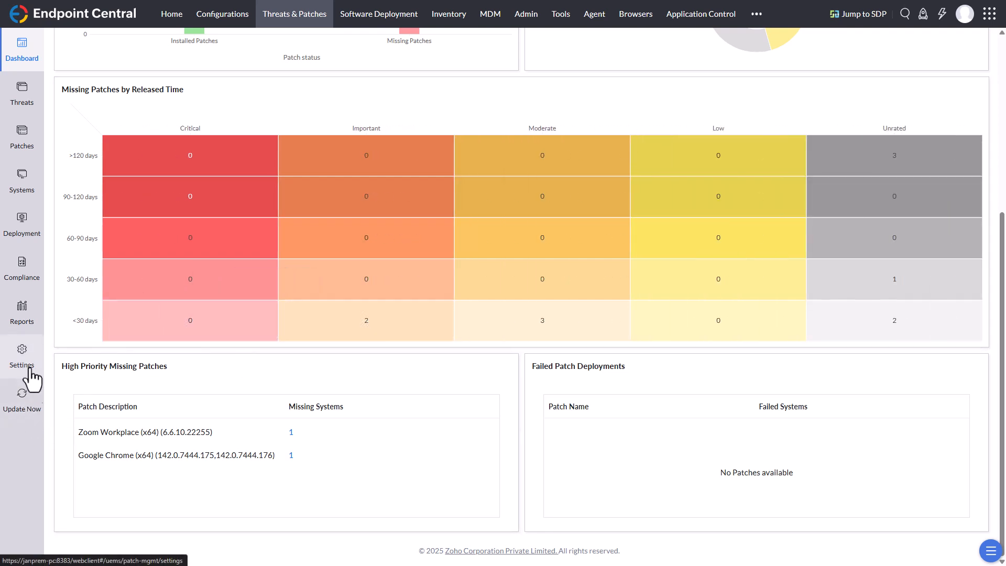
# Step: Open the patch database settings and review the update categories that can be managed for Windows and Mac
pyautogui.click(21, 353)
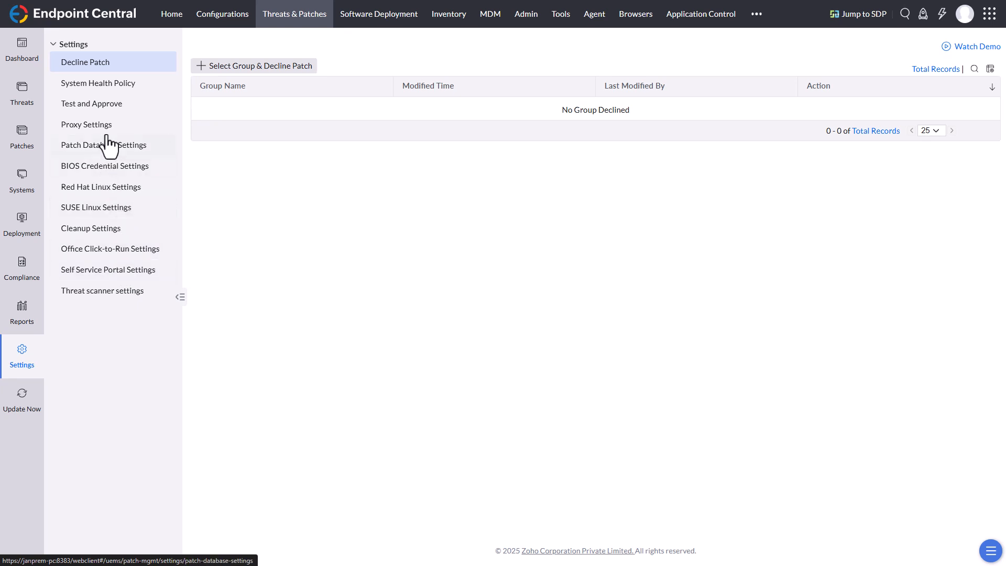
pyautogui.click(127, 156)
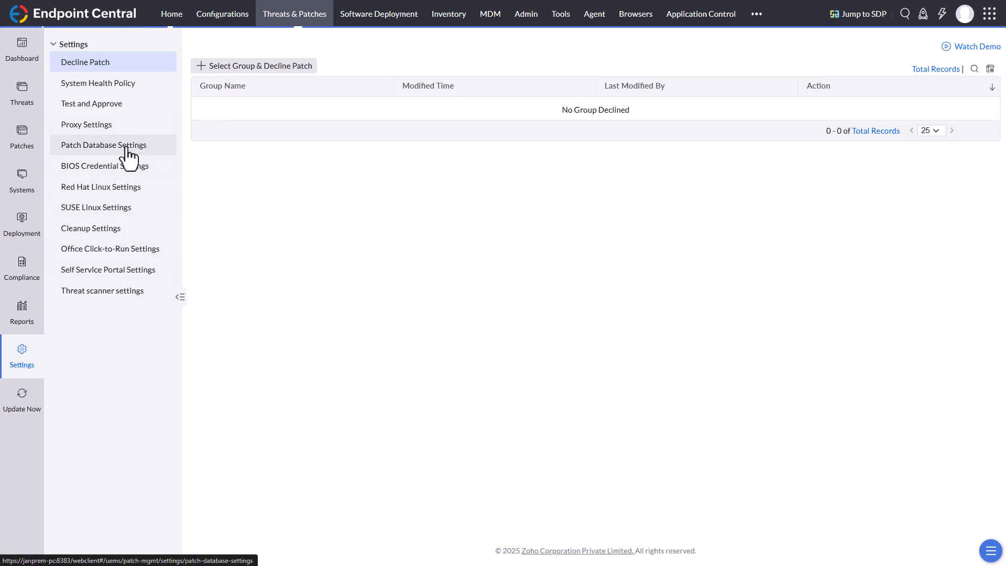
pyautogui.click(630, 120)
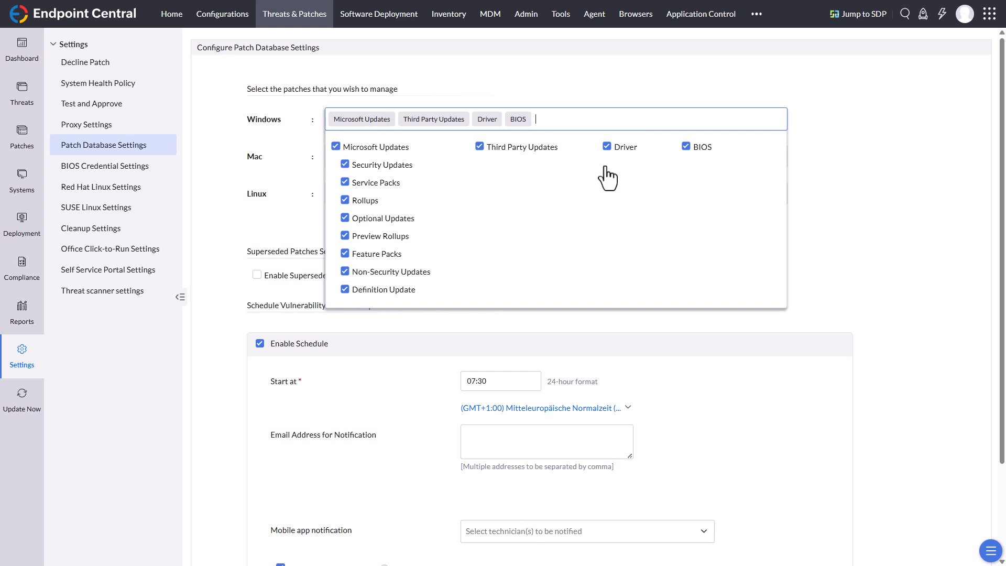
pyautogui.click(699, 80)
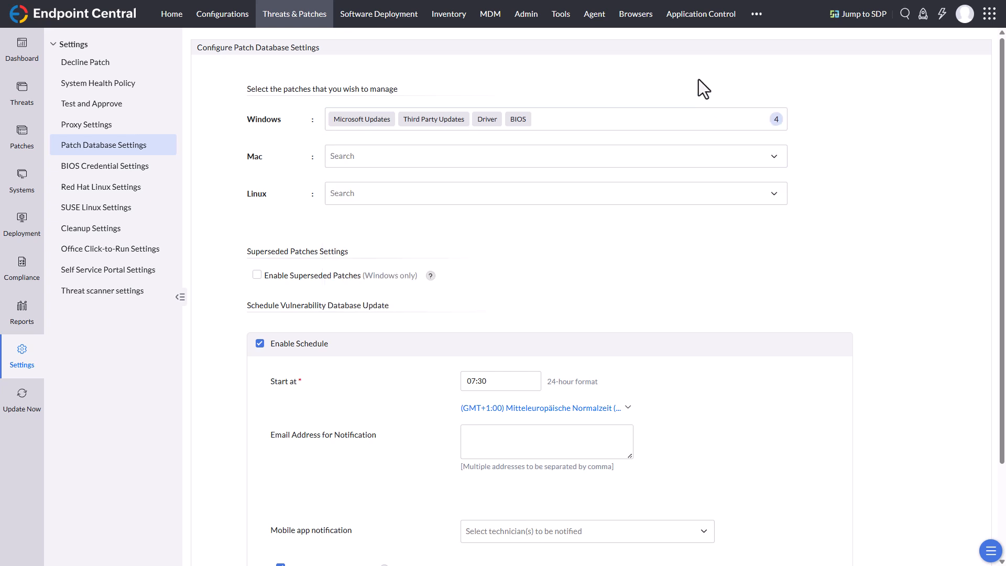
pyautogui.click(471, 159)
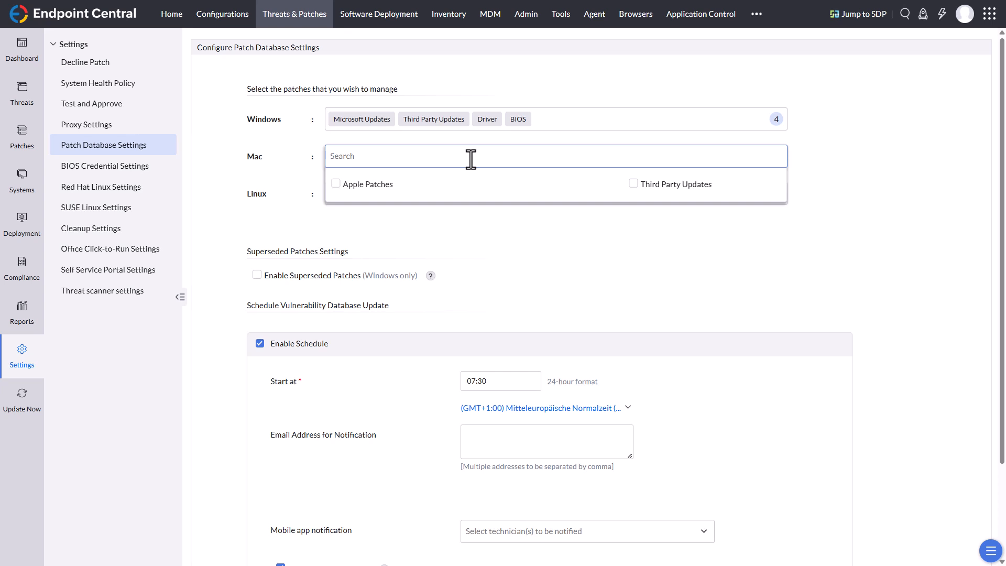
pyautogui.click(234, 156)
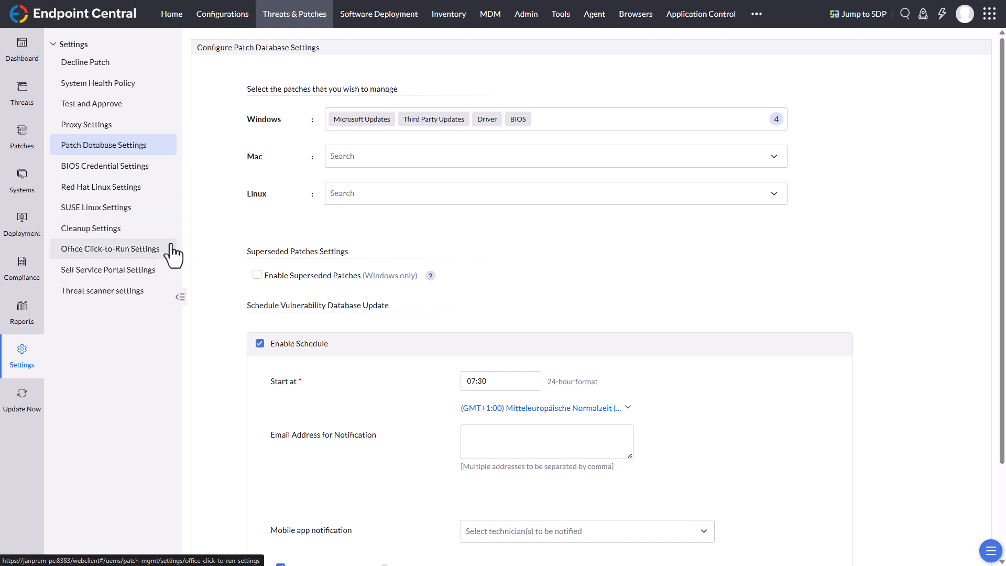
# Step: Examine the cleanup settings for the patch repository location, download schedule, patch cleanup and notifications
pyautogui.click(128, 231)
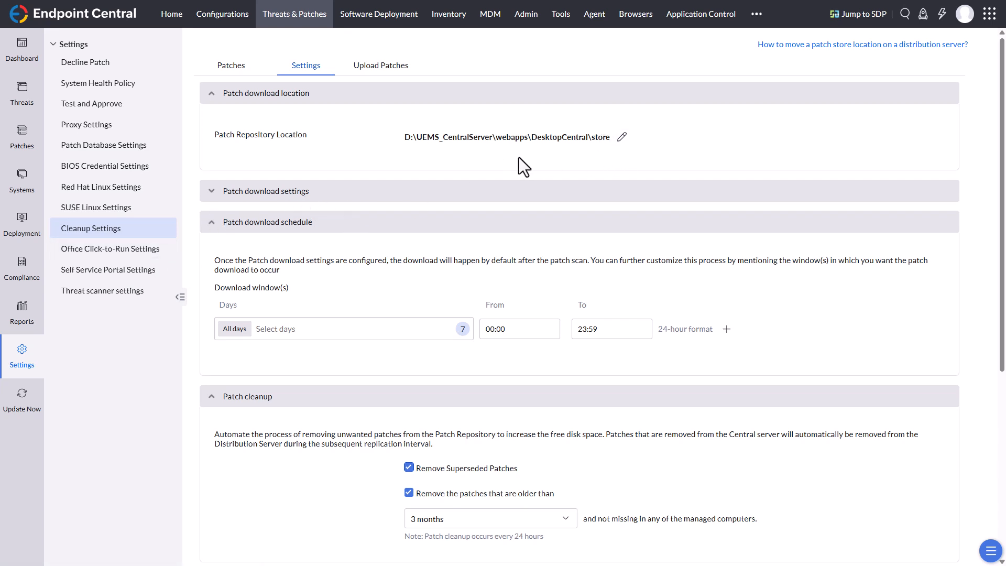
pyautogui.scroll(-4, 514, 162)
pyautogui.scroll(-1, 504, 265)
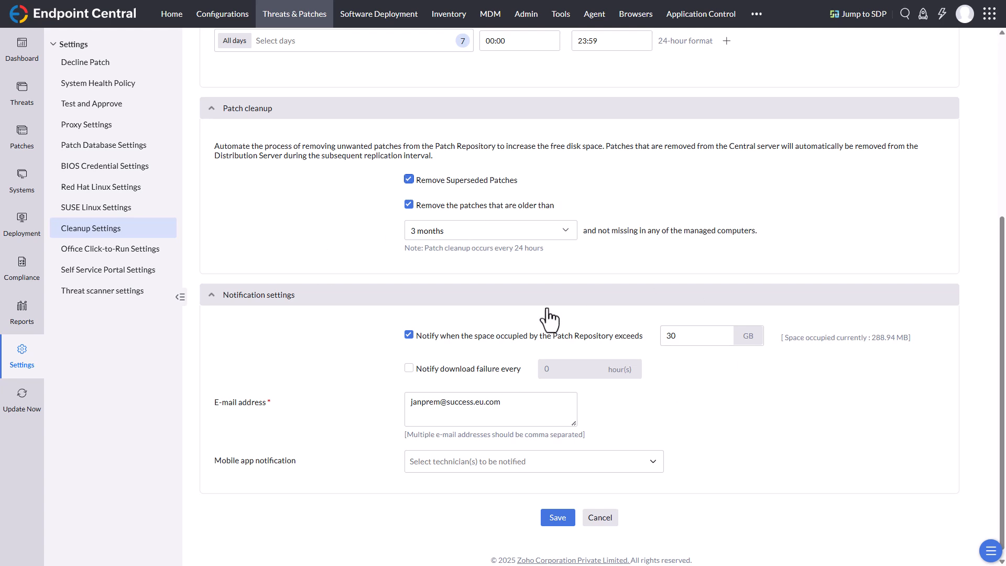
pyautogui.scroll(5, 764, 385)
pyautogui.scroll(1, 764, 385)
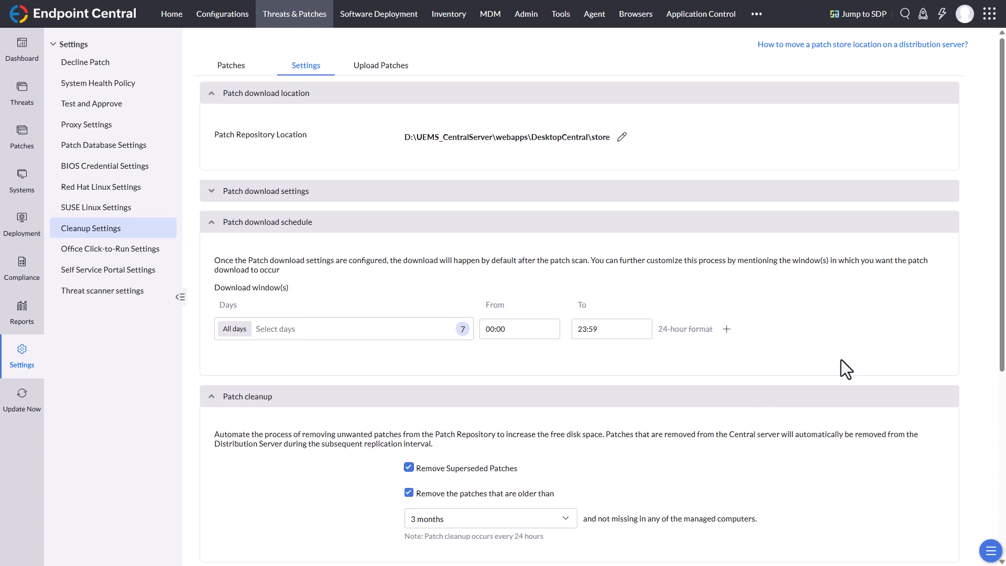
# Step: In the Office Click-to-Run settings, select English and German as the language packs downloaded with the updates
pyautogui.click(108, 253)
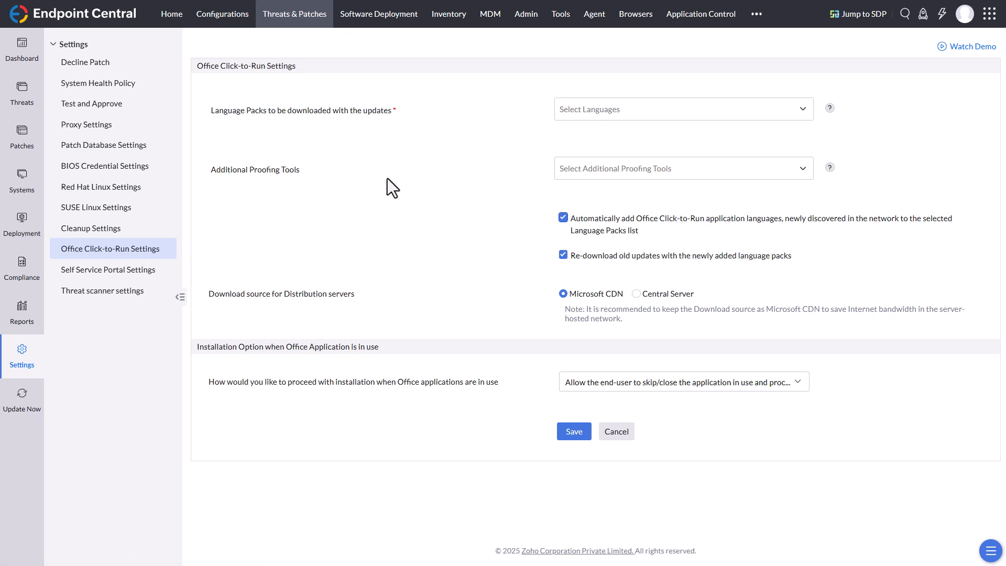
pyautogui.click(611, 119)
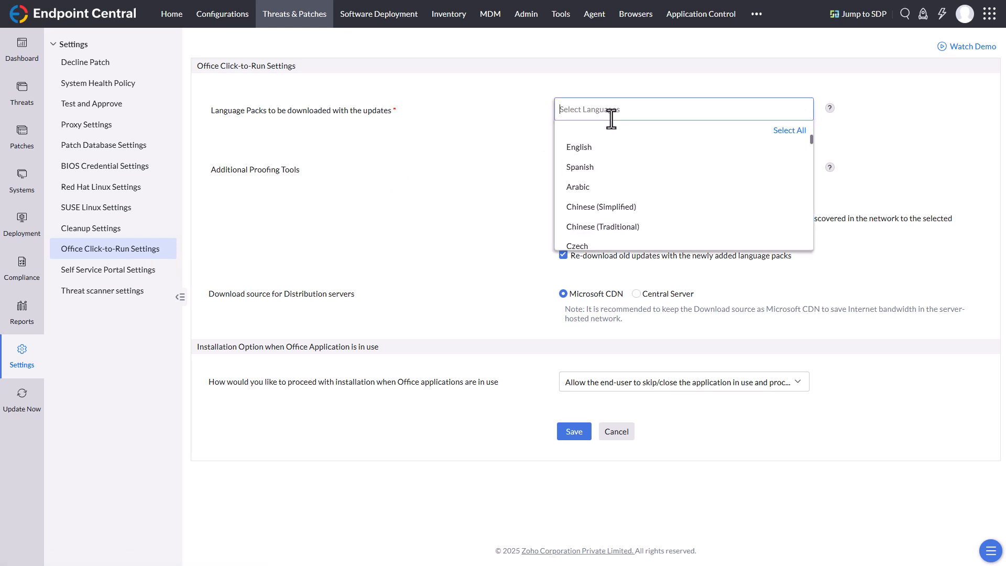
pyautogui.click(596, 150)
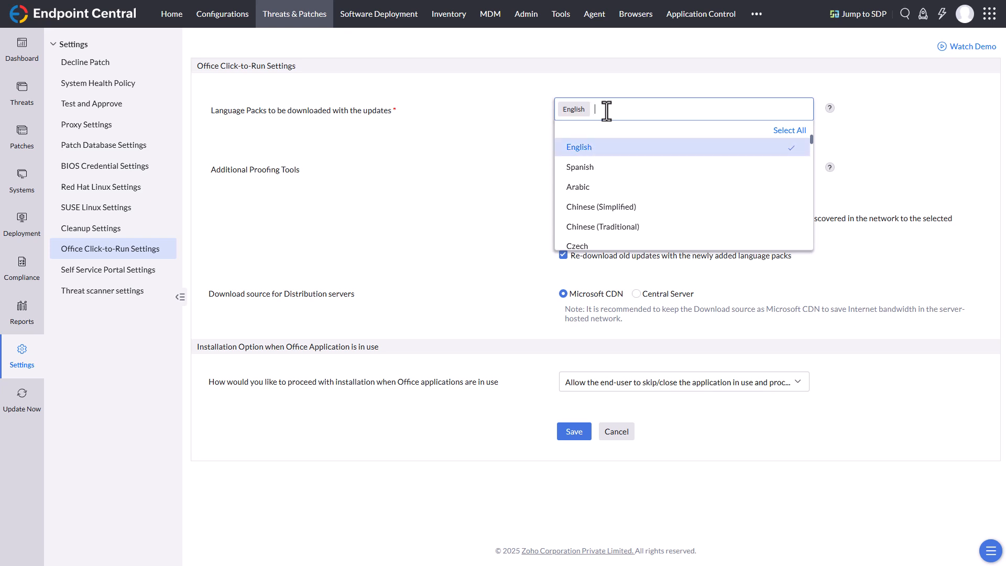
pyautogui.write('germ')
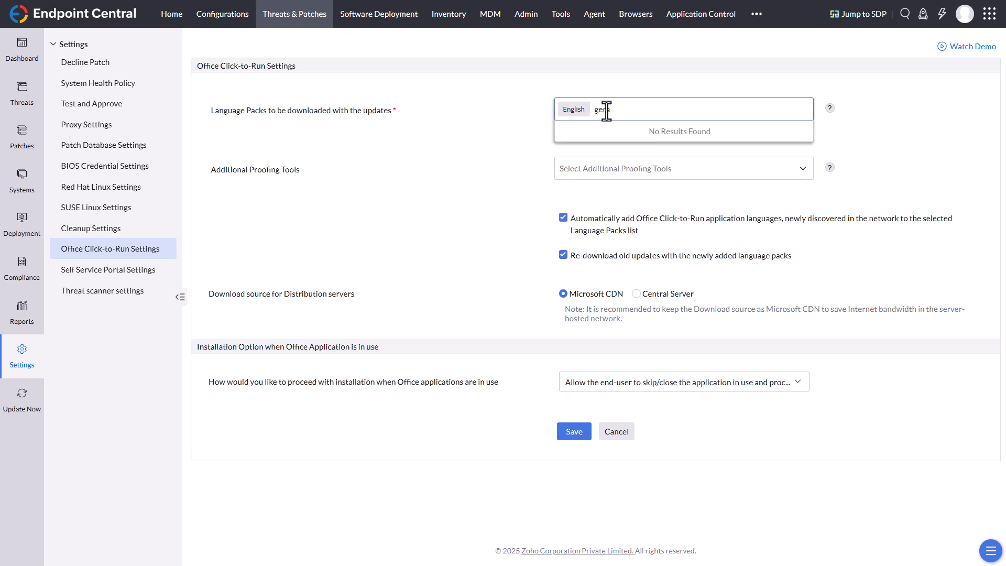
pyautogui.write('an')
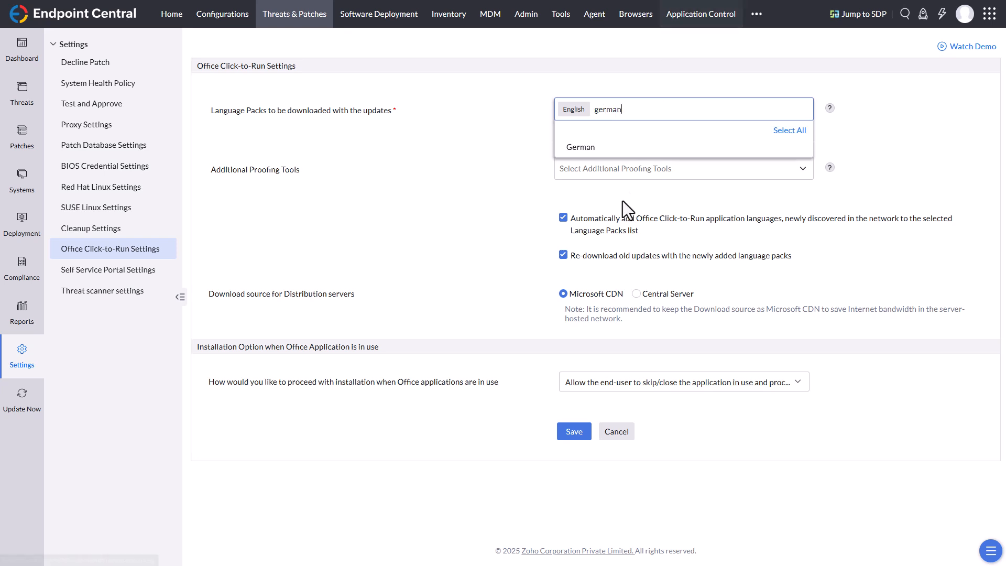
pyautogui.click(582, 149)
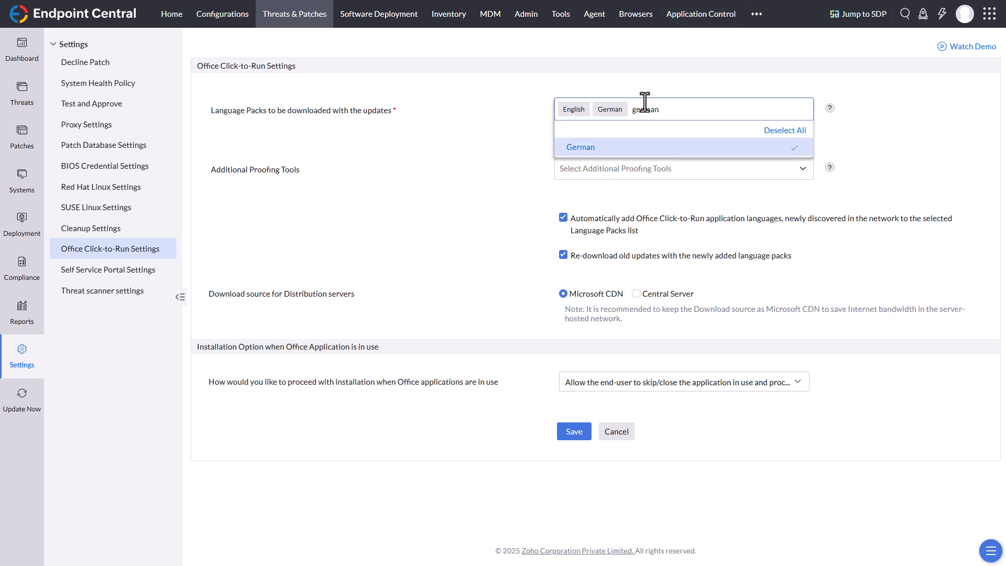
pyautogui.click(449, 126)
# Step: Select English and German as the additional proofing tools for Office Click-to-Run
pyautogui.click(597, 169)
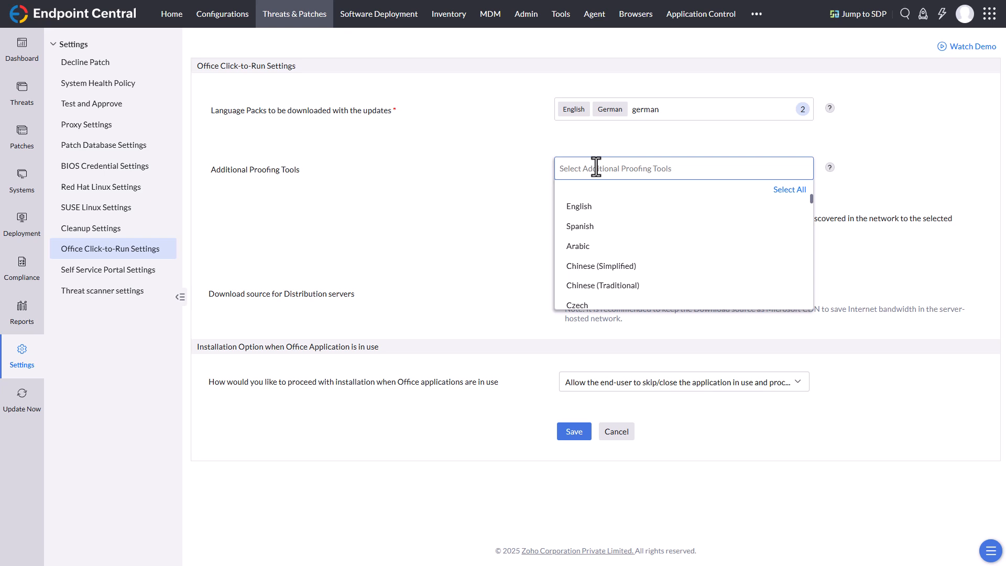
pyautogui.click(587, 209)
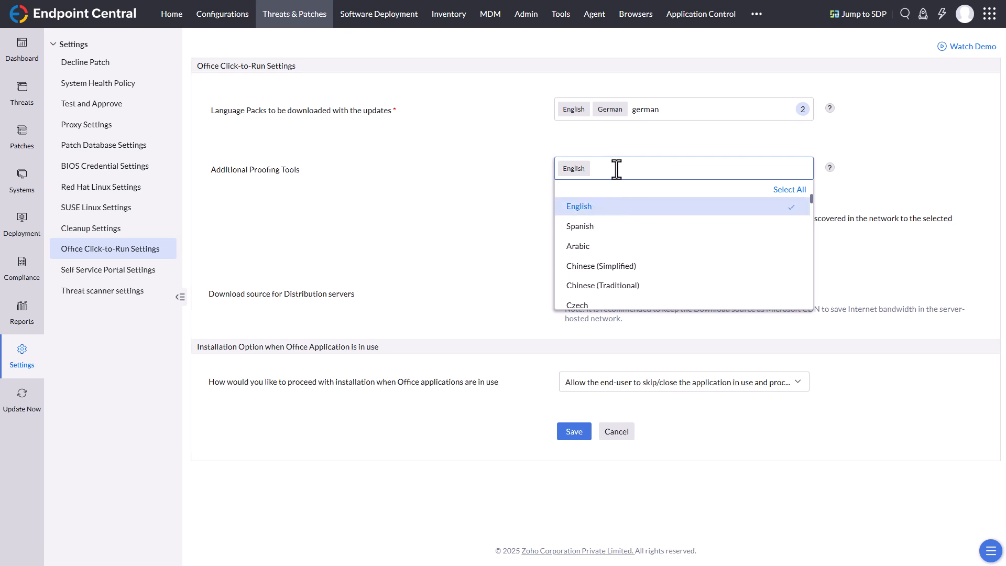
pyautogui.write('german')
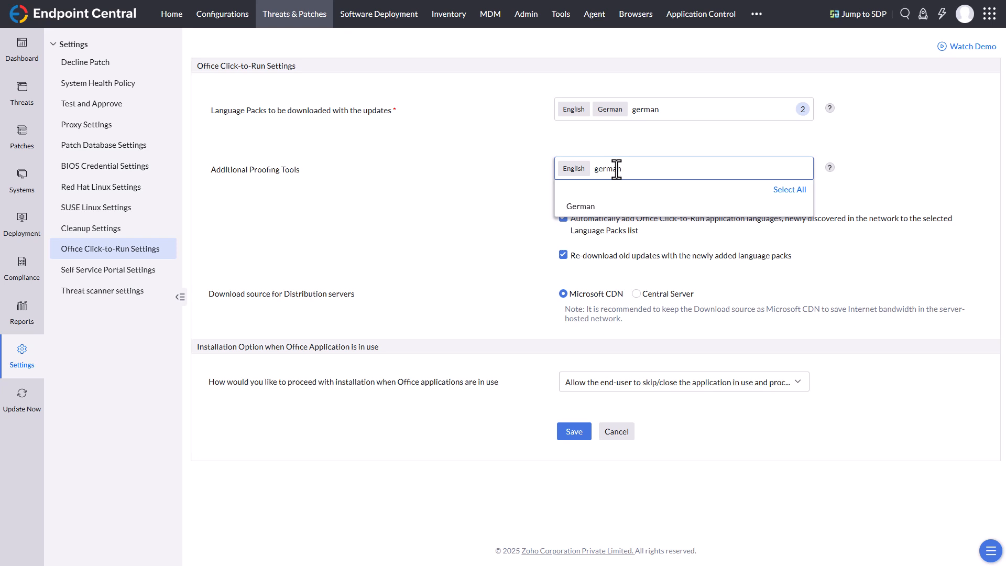
pyautogui.click(582, 206)
pyautogui.click(460, 198)
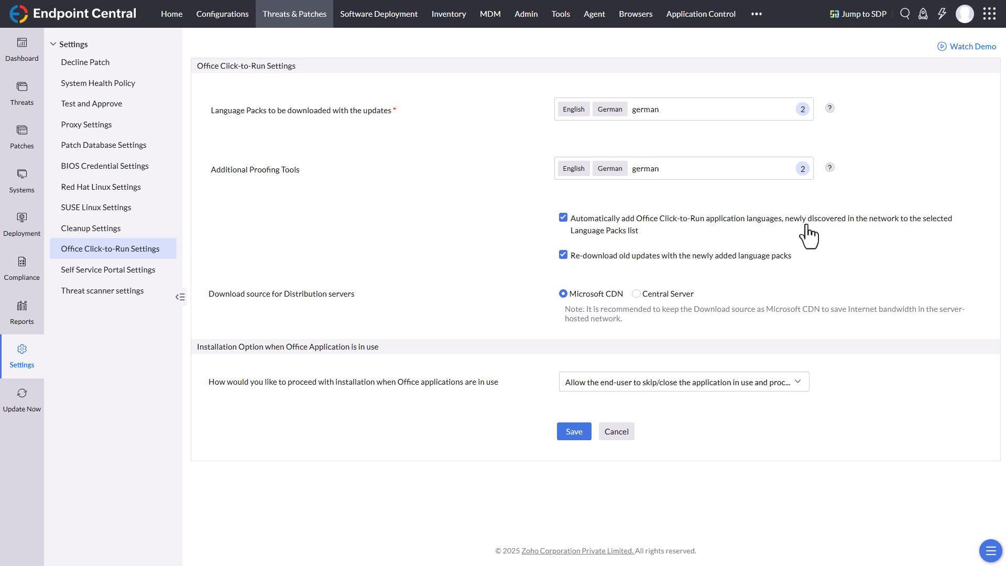
# Step: Disable automatically adding newly discovered Office Click-to-Run application languages to the selected language packs list
pyautogui.click(562, 218)
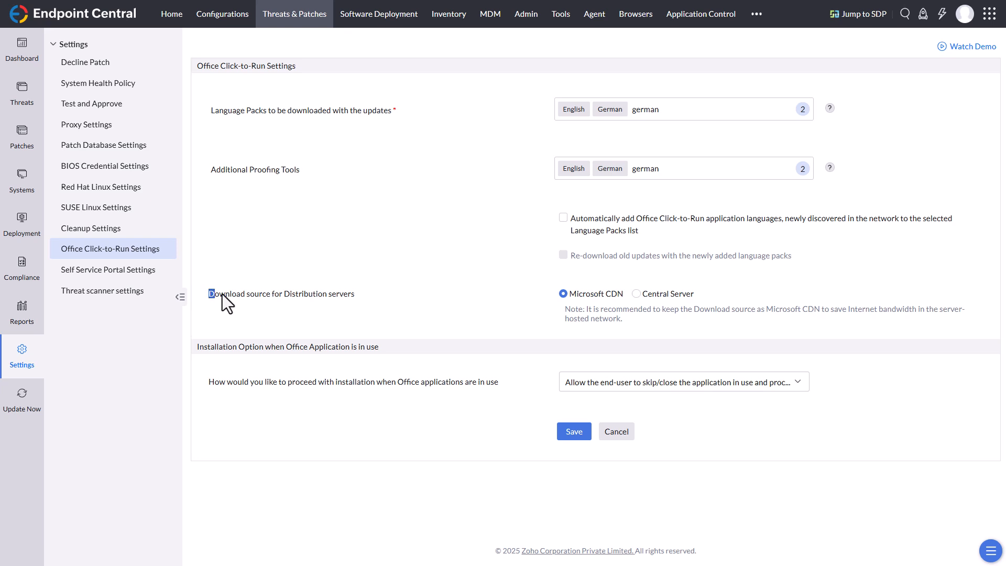
pyautogui.moveTo(211, 294); pyautogui.dragTo(349, 303)
pyautogui.click(373, 304)
# Step: Allow the end-user to skip/close the Office application in use and proceed with the update, and save the Click-to-Run settings
pyautogui.click(673, 384)
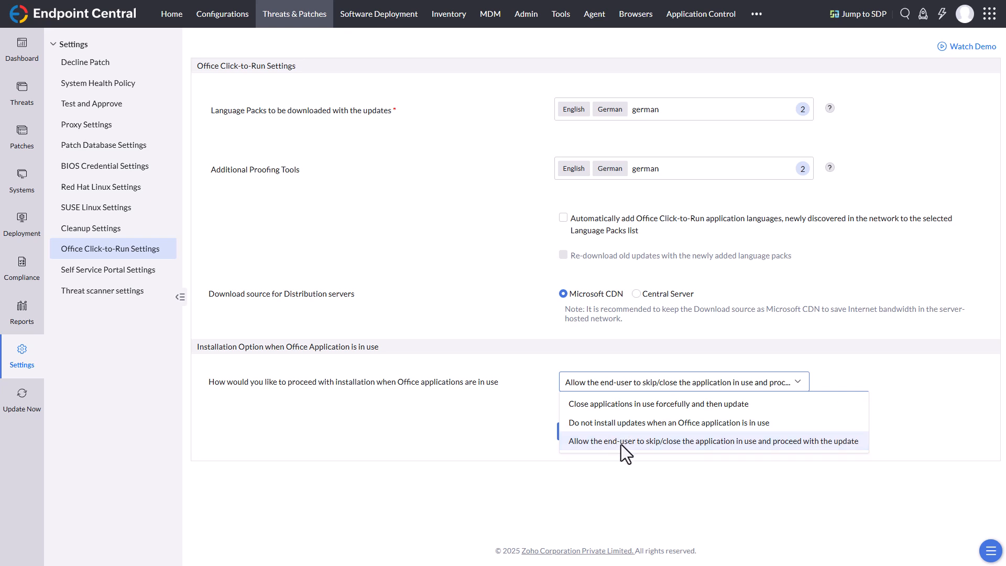
pyautogui.click(677, 445)
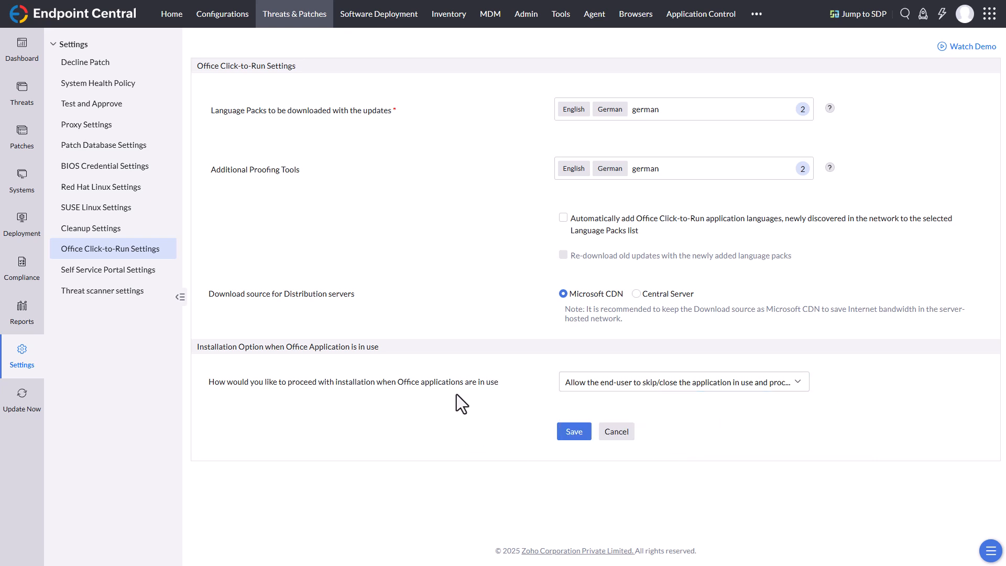
pyautogui.click(572, 439)
# Step: Open the missing patches list and examine the columns available for its table, leaving the column selection as it is
pyautogui.click(31, 141)
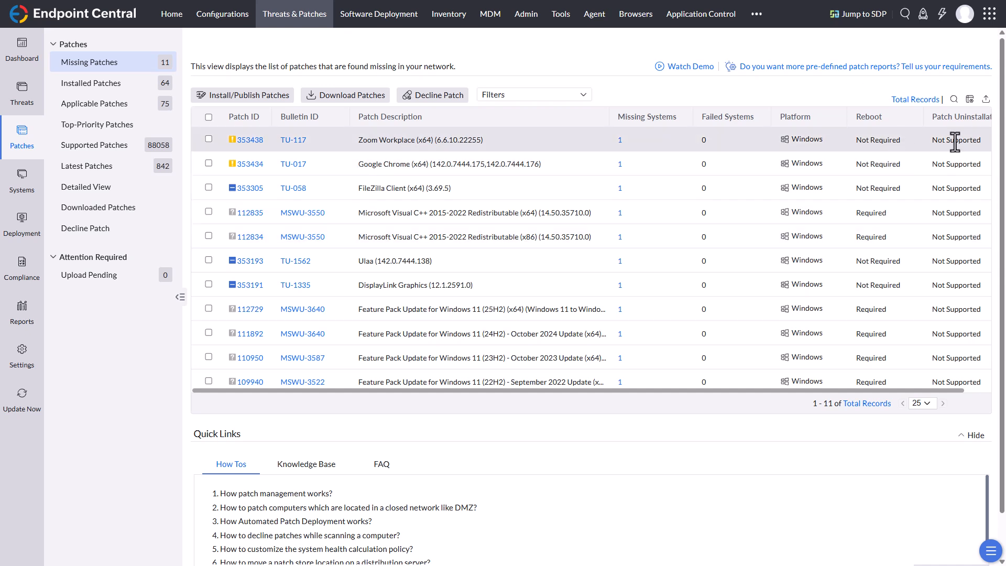
pyautogui.moveTo(868, 388); pyautogui.dragTo(905, 383)
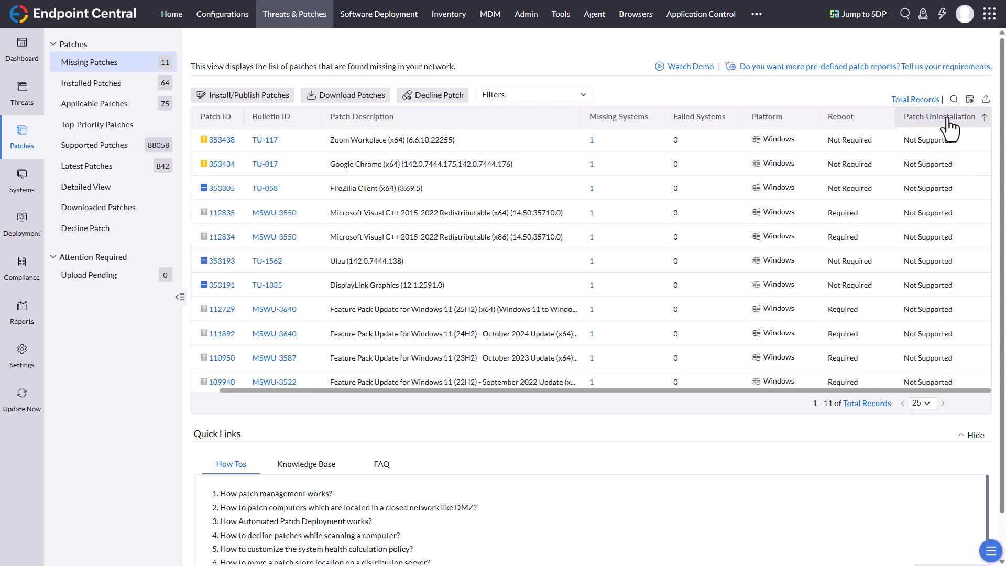
pyautogui.click(970, 100)
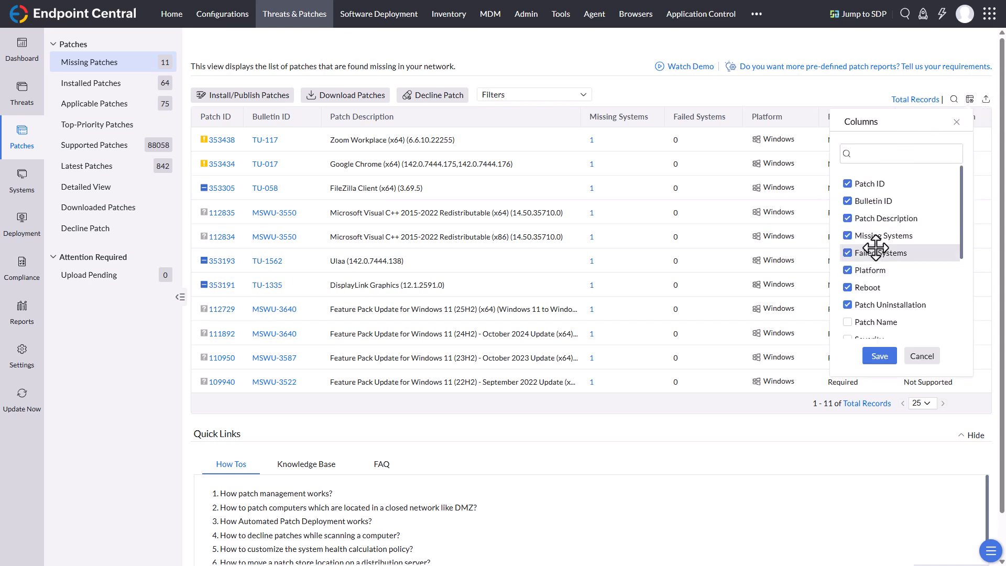
pyautogui.scroll(-3, 876, 249)
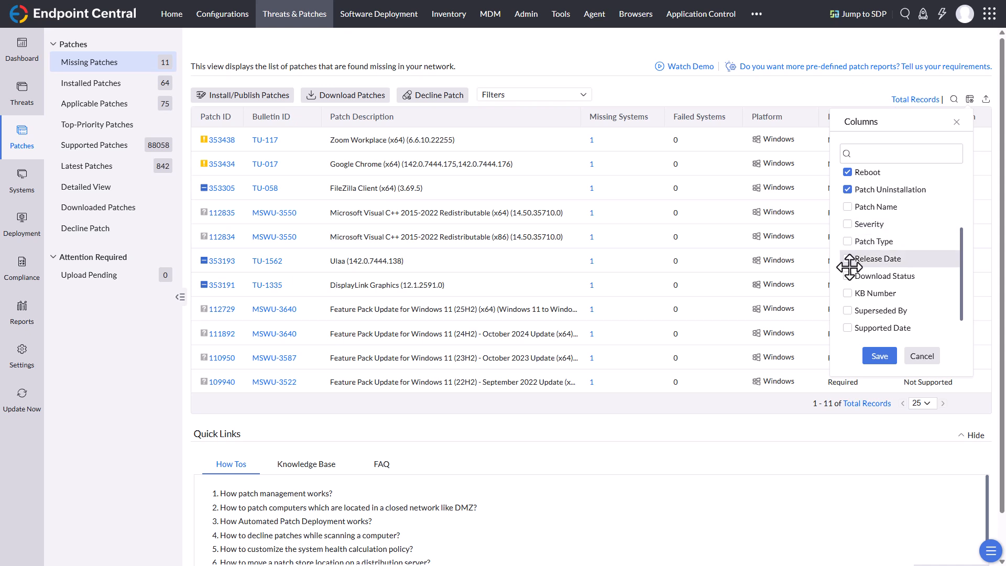
pyautogui.scroll(-2, 899, 276)
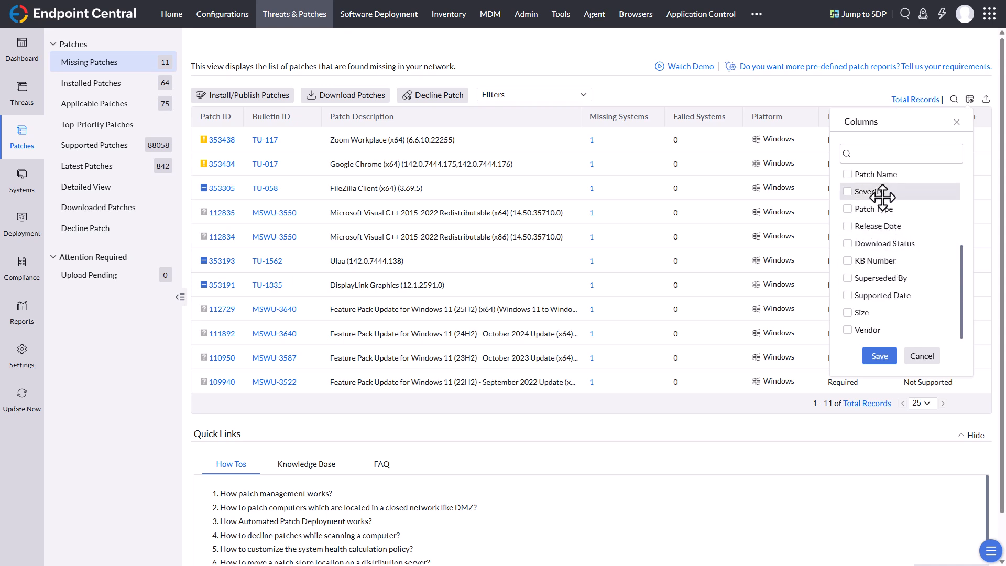
pyautogui.click(923, 356)
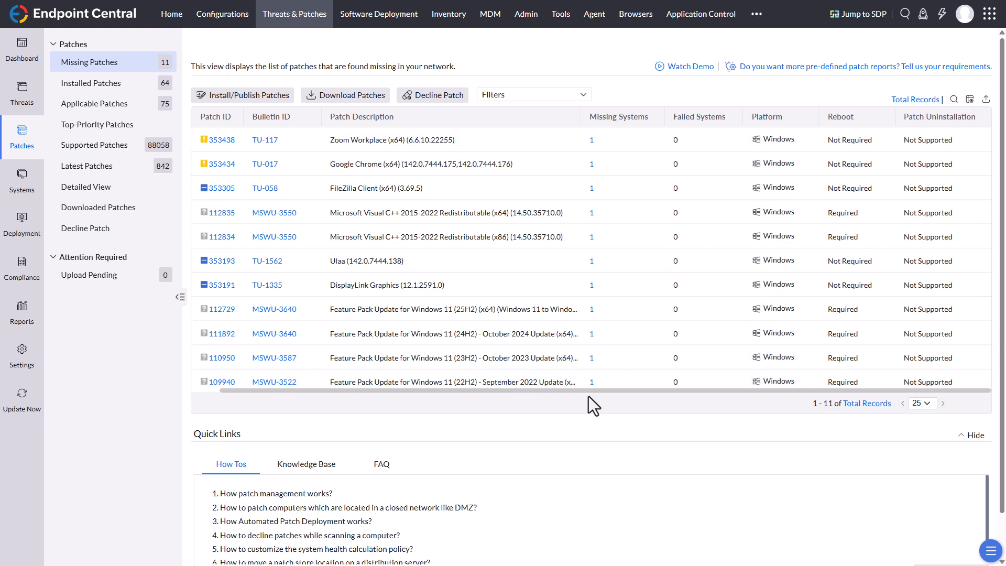
pyautogui.moveTo(588, 391); pyautogui.dragTo(496, 389)
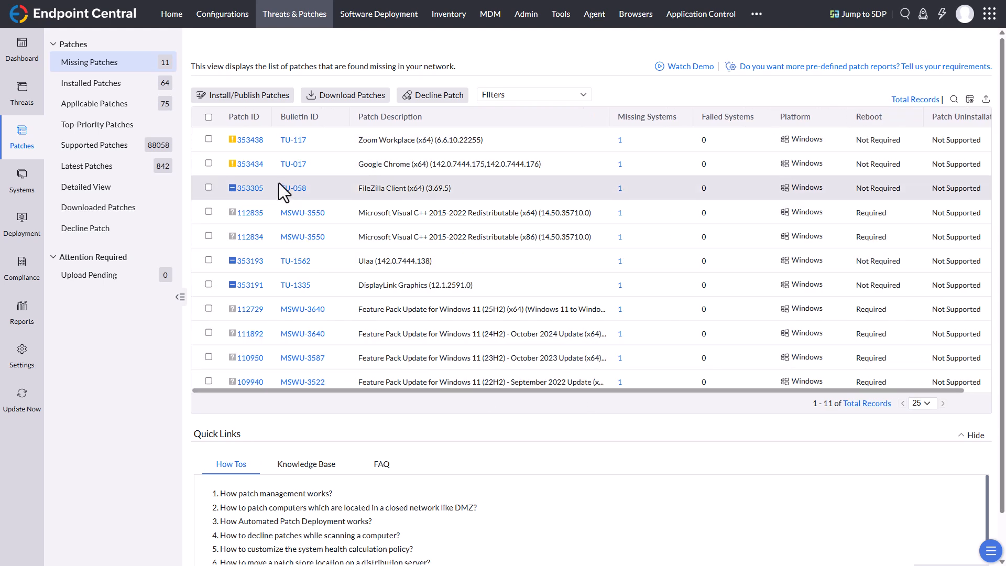
# Step: View the bulletin details of TU-117 and the patch details of the missing Zoom Workplace (x64) patch, including its supported languages
pyautogui.click(293, 140)
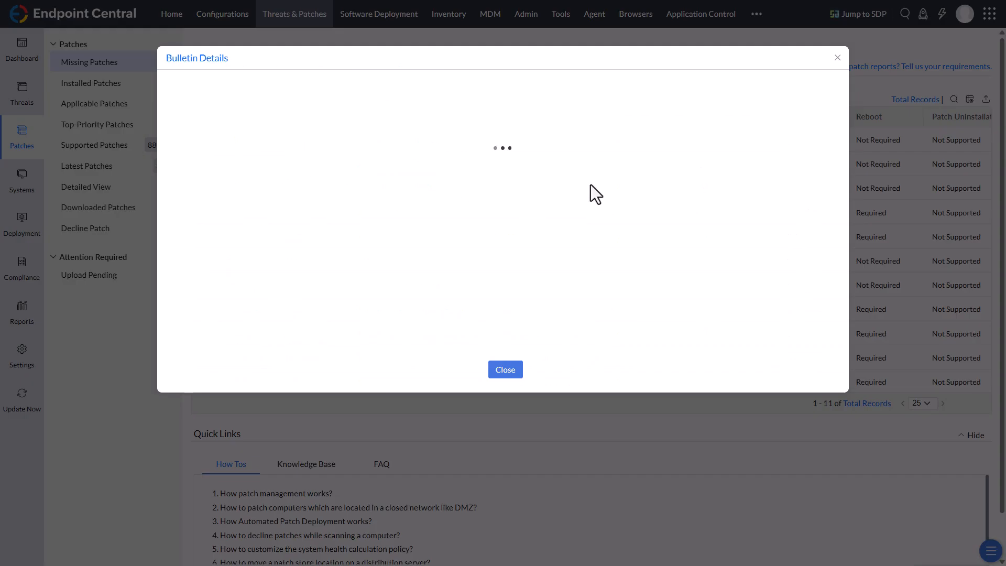
pyautogui.scroll(-10, 478, 254)
pyautogui.click(505, 370)
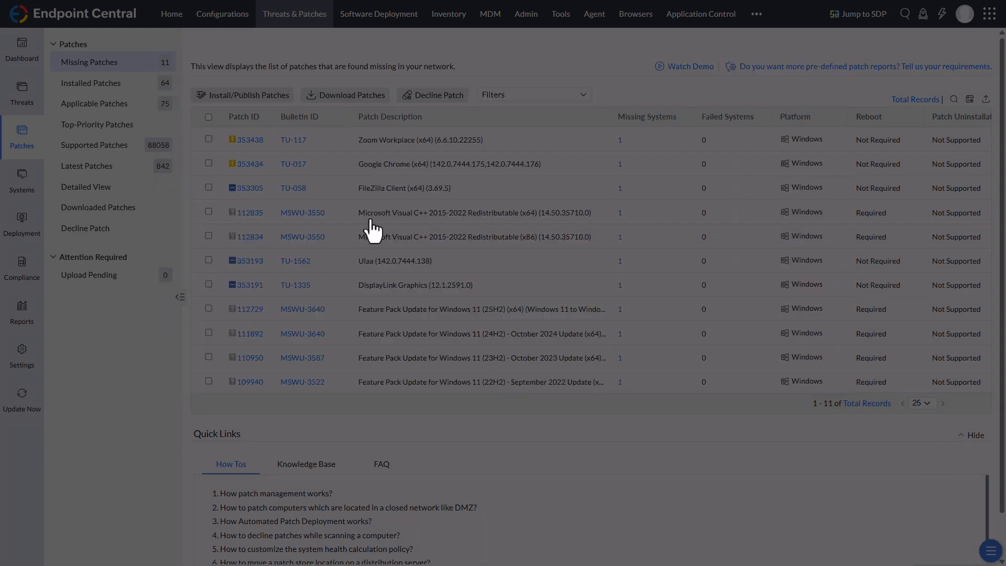
pyautogui.click(250, 140)
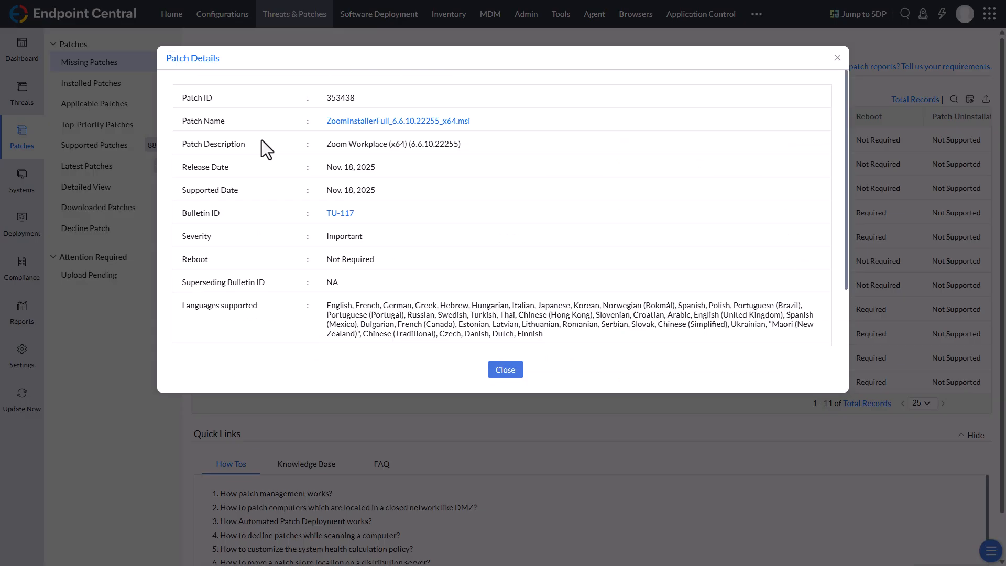
pyautogui.moveTo(556, 332); pyautogui.dragTo(326, 305)
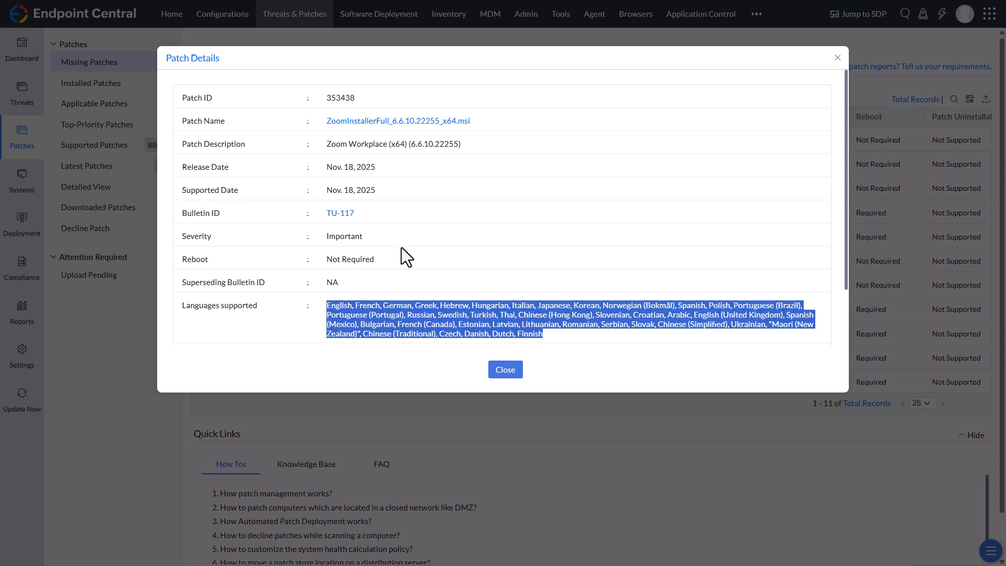
pyautogui.click(427, 225)
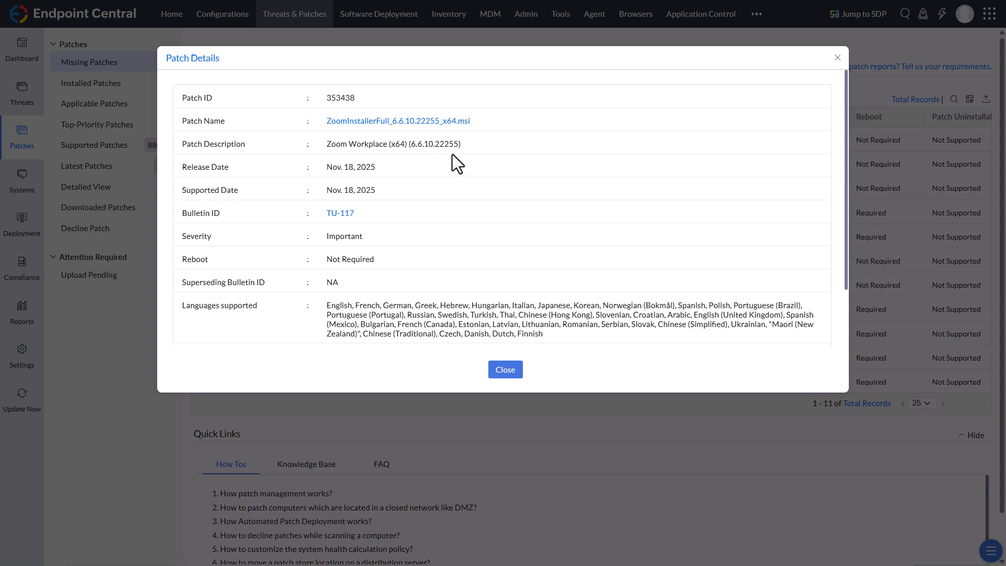
pyautogui.click(507, 372)
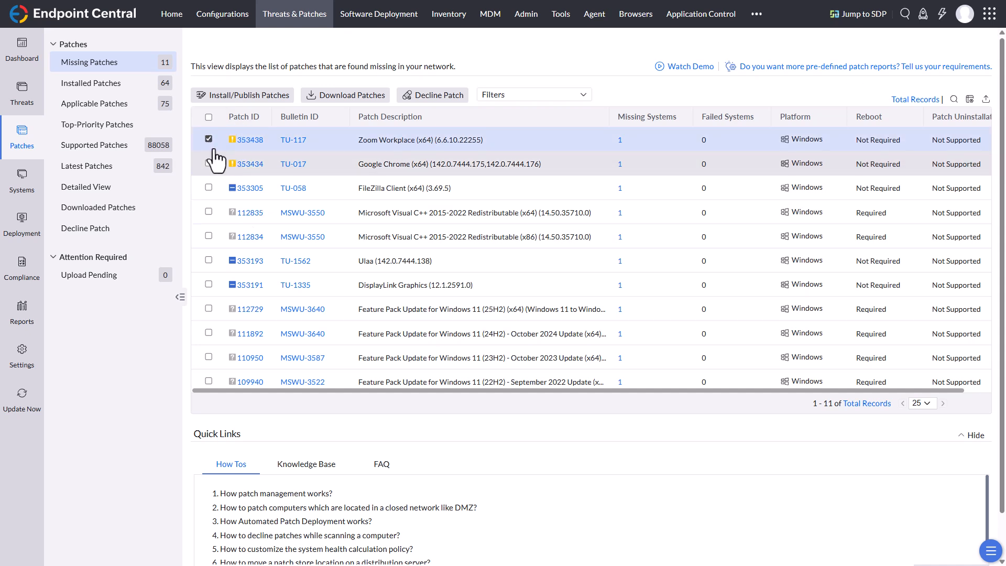
# Step: Create an install configuration for the missing Zoom Workplace patch and name it "Zoom Workplace (x64) (6.6.10.22255)", copied from the patch description
pyautogui.click(253, 105)
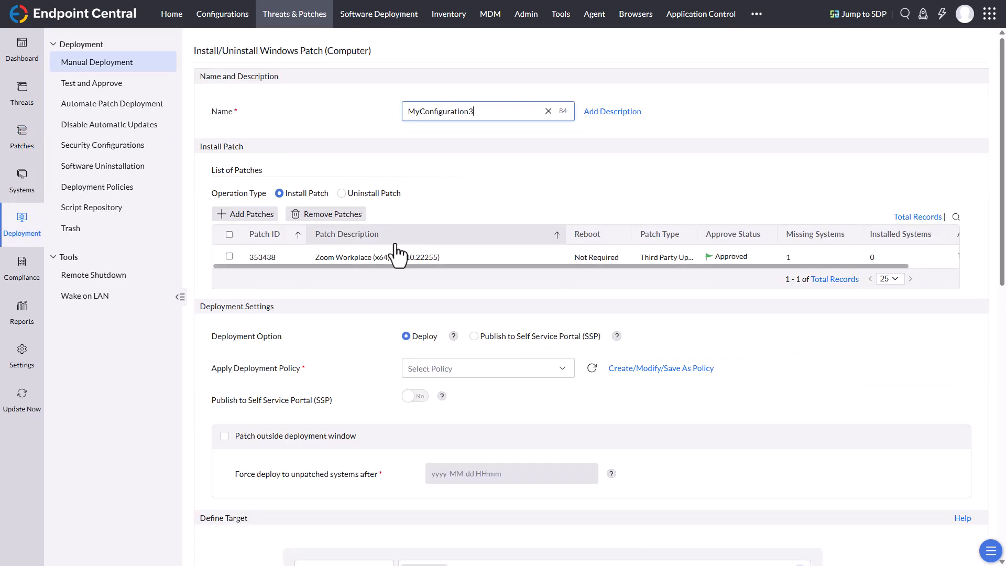
pyautogui.tripleClick(350, 257)
pyautogui.rightClick(351, 256)
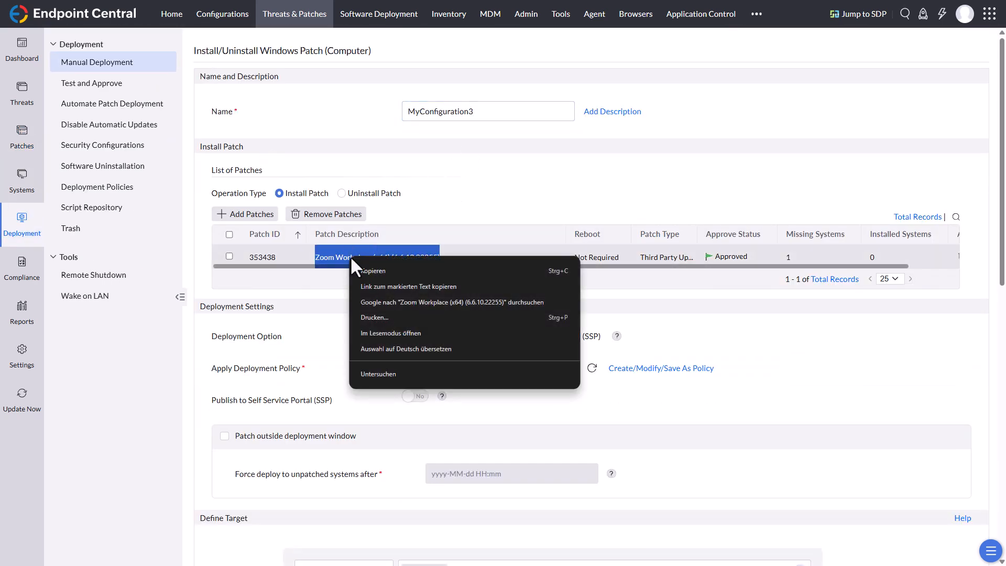
pyautogui.click(388, 274)
pyautogui.doubleClick(458, 111)
pyautogui.rightClick(458, 111)
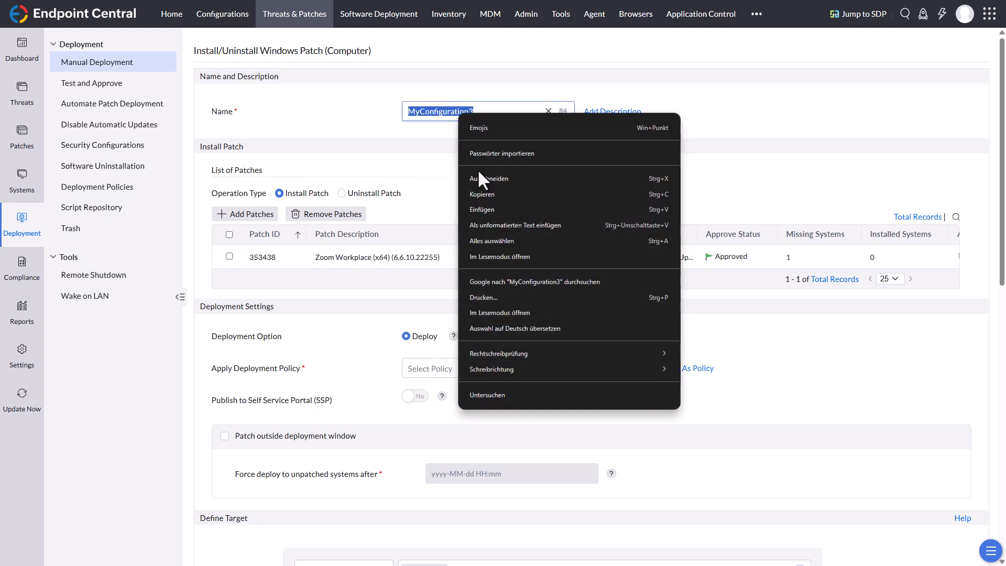
pyautogui.click(490, 207)
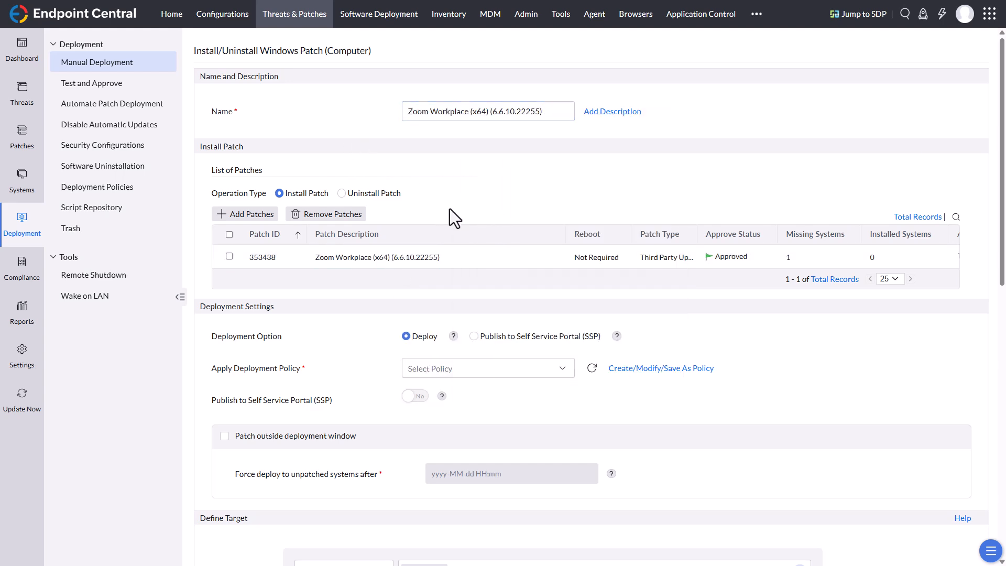
# Step: Keep the deployment option on Deploy and apply the deployment policy "Deploy any time at the earliest" to the configuration
pyautogui.scroll(-5, 461, 212)
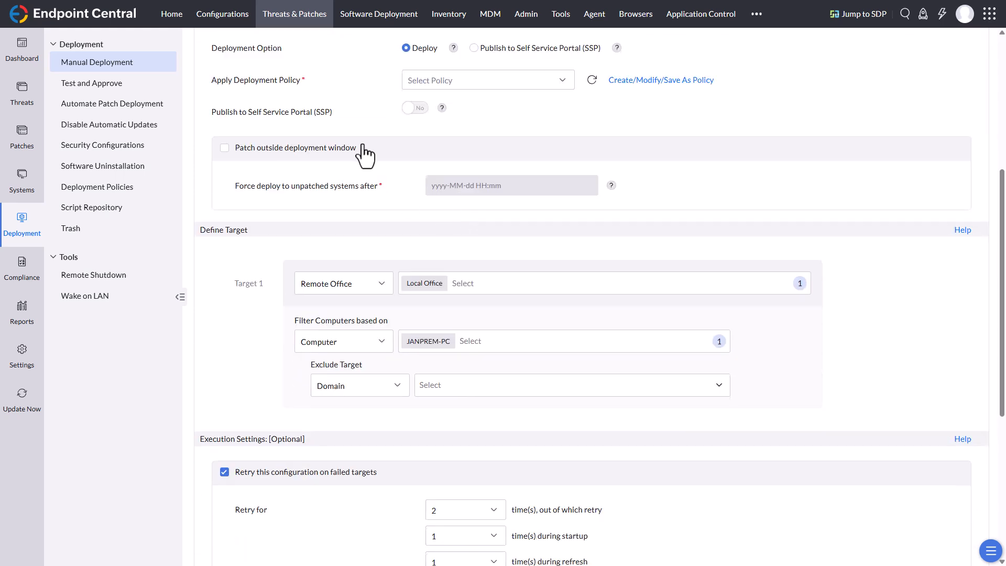
pyautogui.scroll(3, 363, 148)
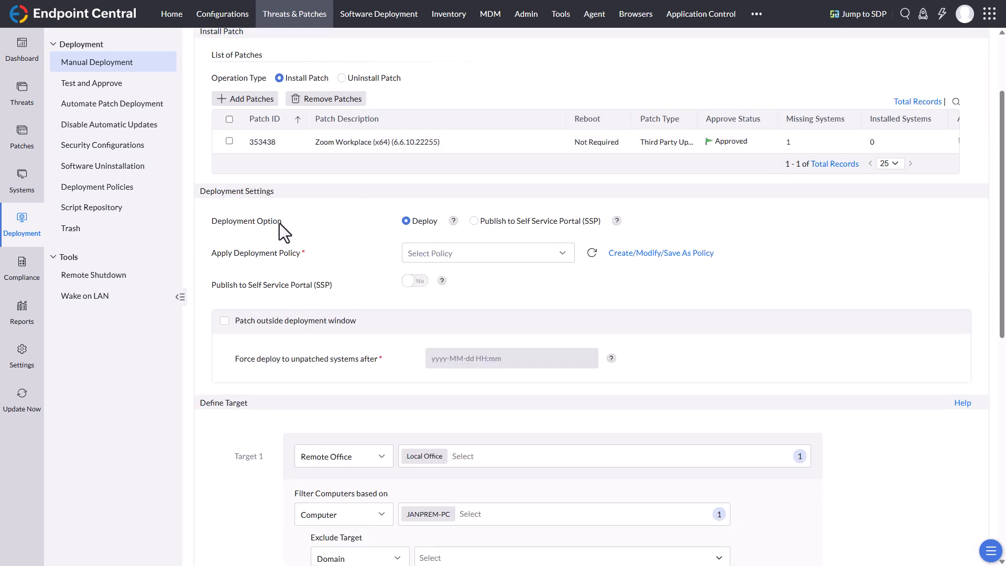
pyautogui.click(475, 221)
pyautogui.click(410, 227)
pyautogui.click(451, 257)
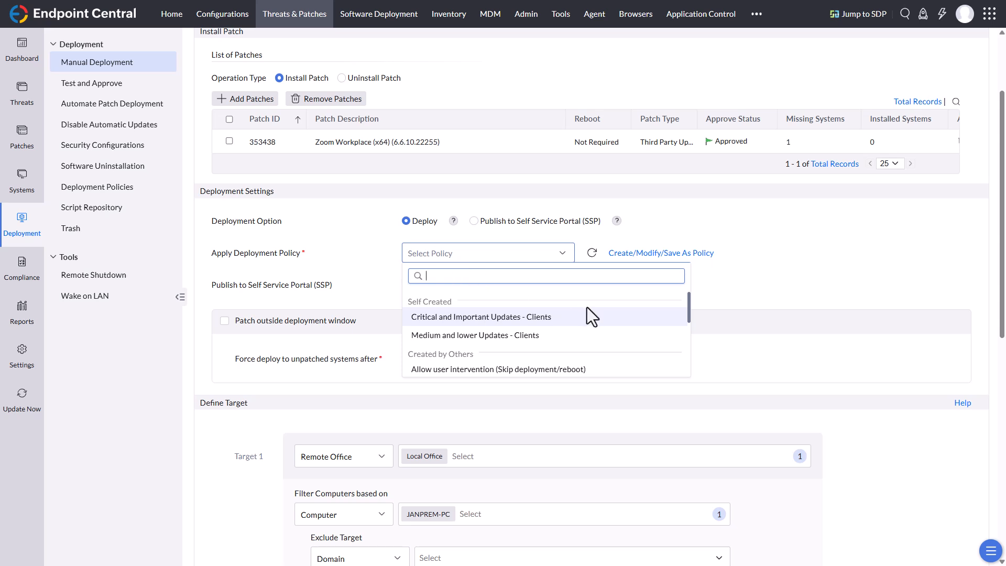
pyautogui.scroll(-1, 618, 329)
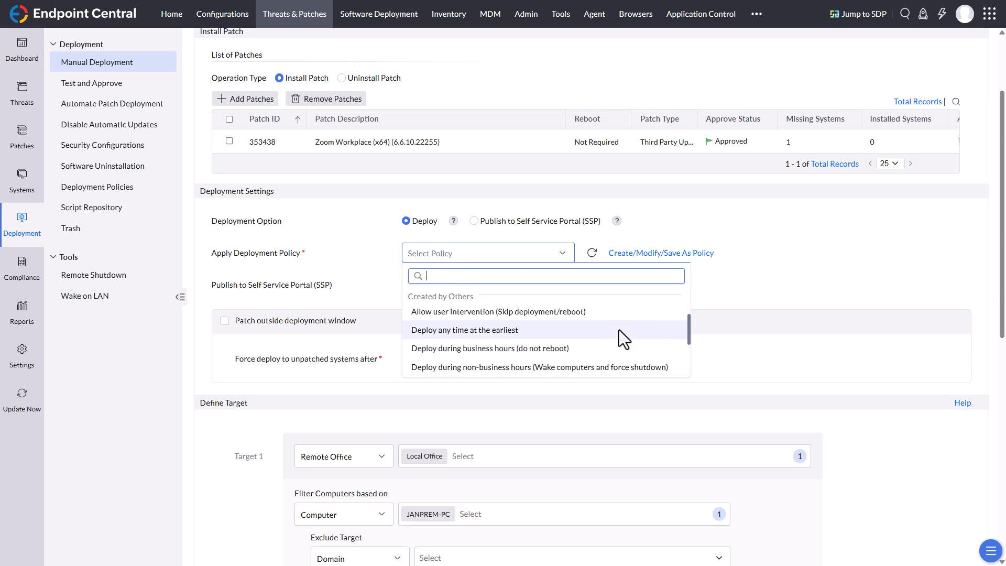
pyautogui.click(505, 332)
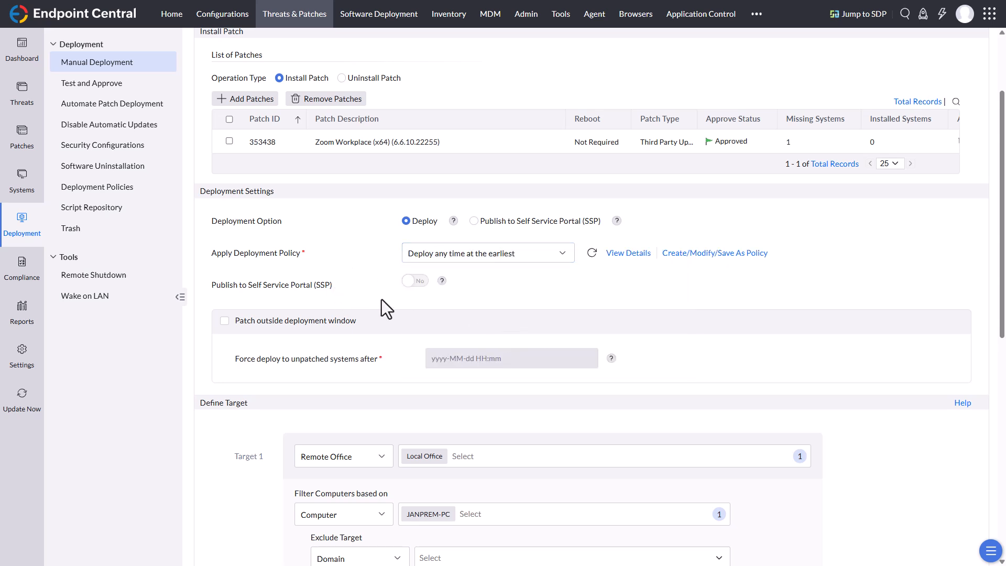
pyautogui.click(417, 287)
# Step: Review the configuration's target, retry and scheduler settings, and deploy the Zoom Workplace patch immediately
pyautogui.scroll(-3, 351, 291)
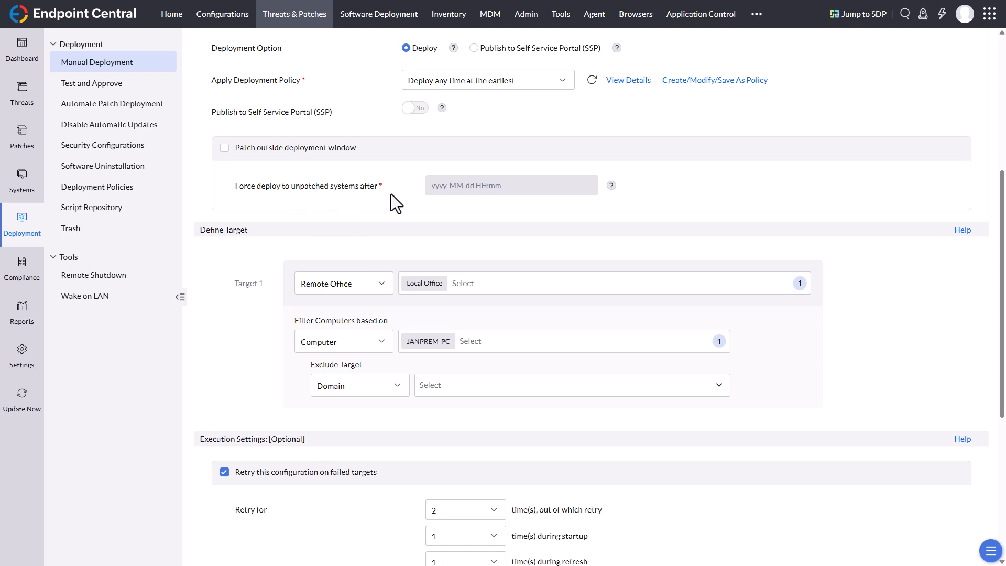
pyautogui.scroll(-2, 391, 194)
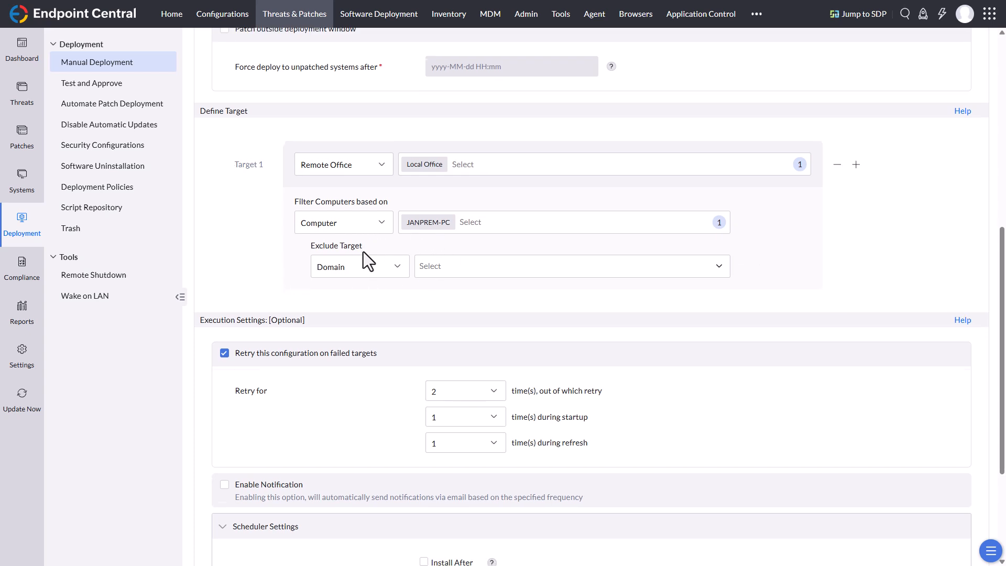
pyautogui.scroll(-1, 363, 251)
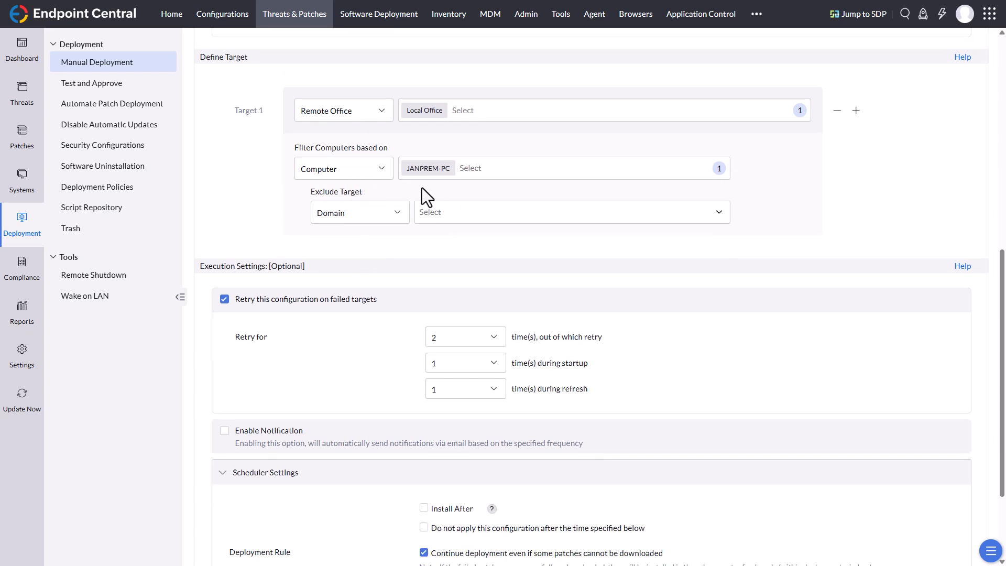
pyautogui.scroll(-2, 458, 315)
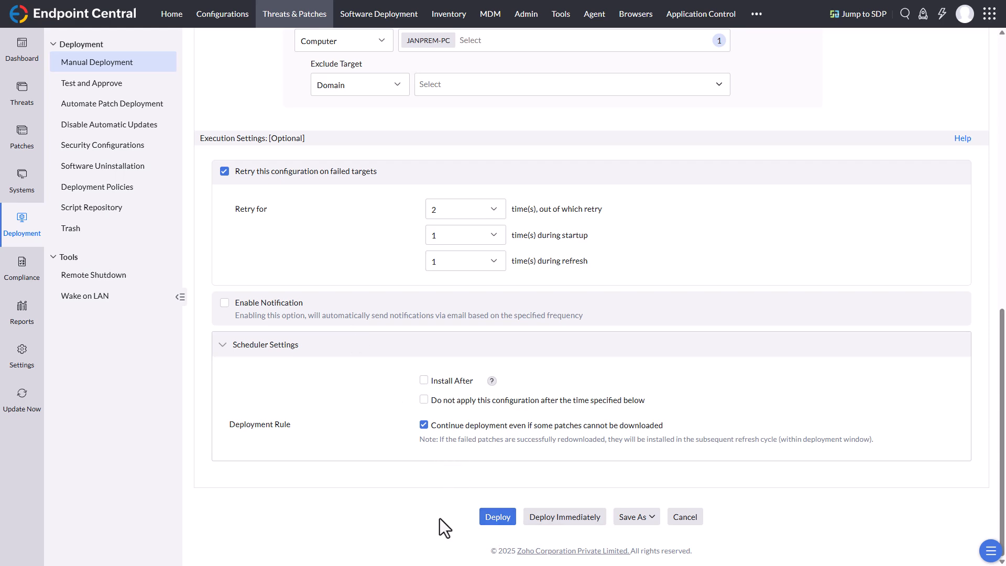
pyautogui.scroll(10, 442, 513)
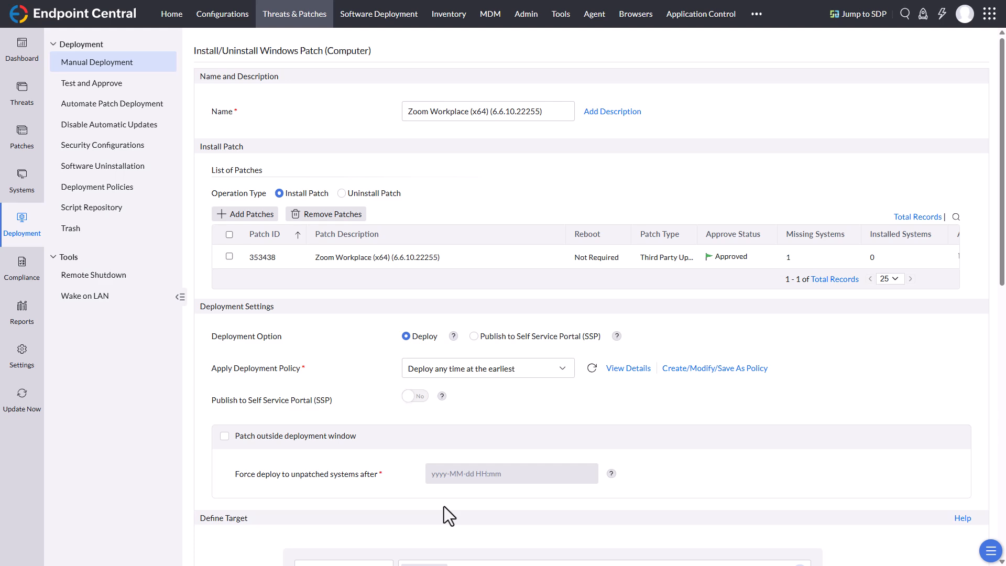
pyautogui.scroll(-1, 444, 506)
pyautogui.scroll(-9, 444, 506)
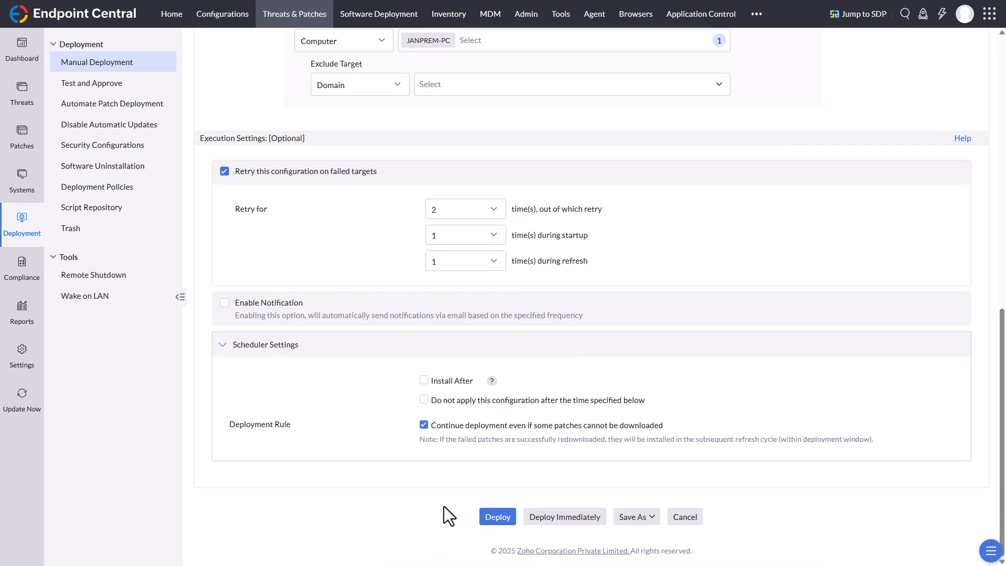
pyautogui.click(566, 522)
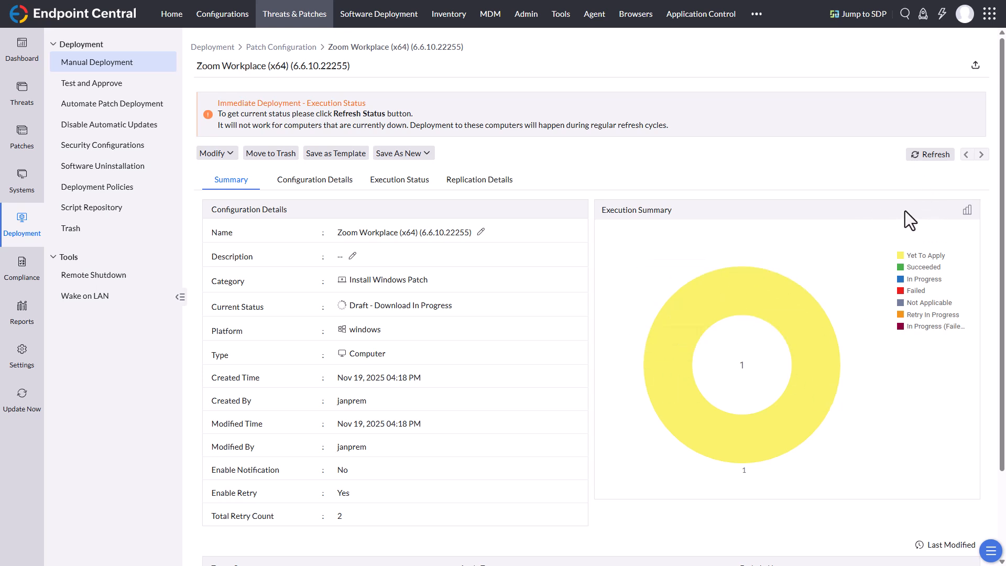
# Step: Refresh the Zoom Workplace deployment's status and check its configuration details, the target computer's execution status remarks and the summary
pyautogui.click(933, 154)
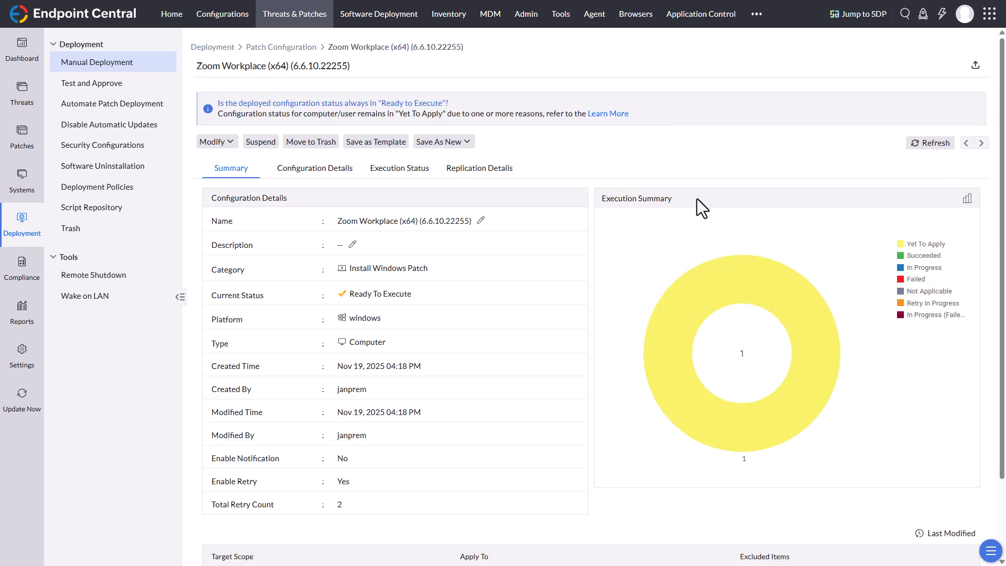
pyautogui.click(918, 145)
pyautogui.click(320, 171)
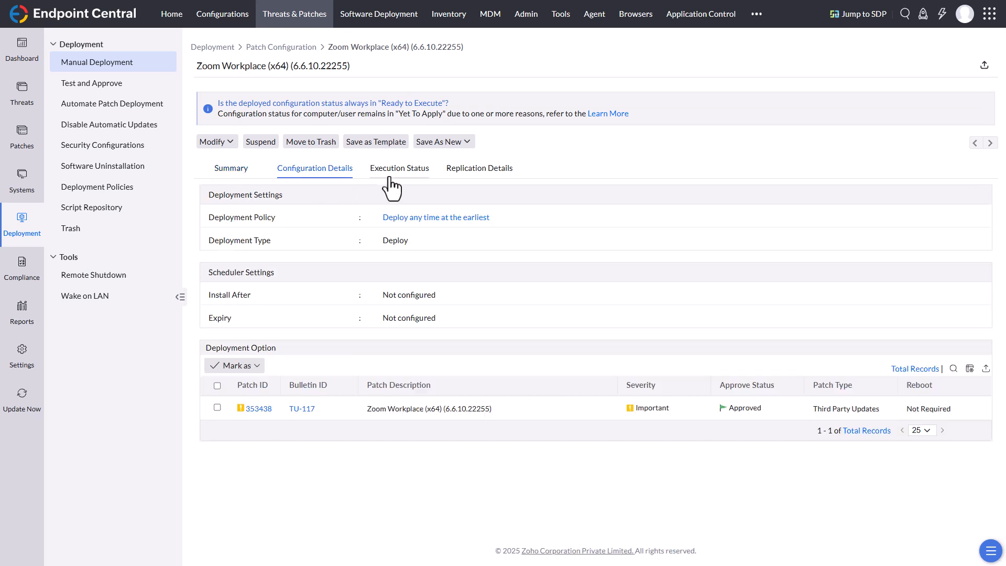
pyautogui.click(390, 180)
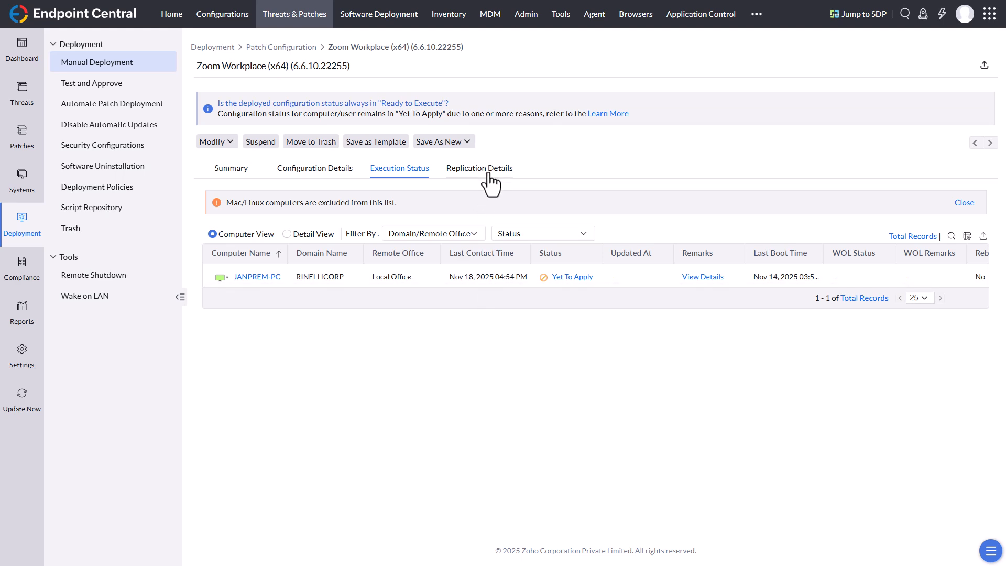
pyautogui.click(702, 277)
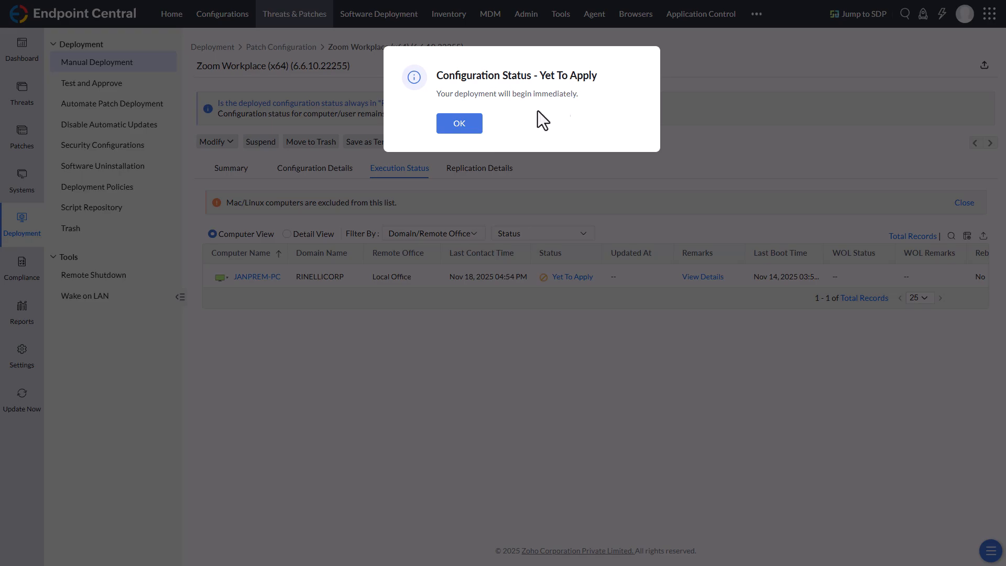
pyautogui.click(474, 126)
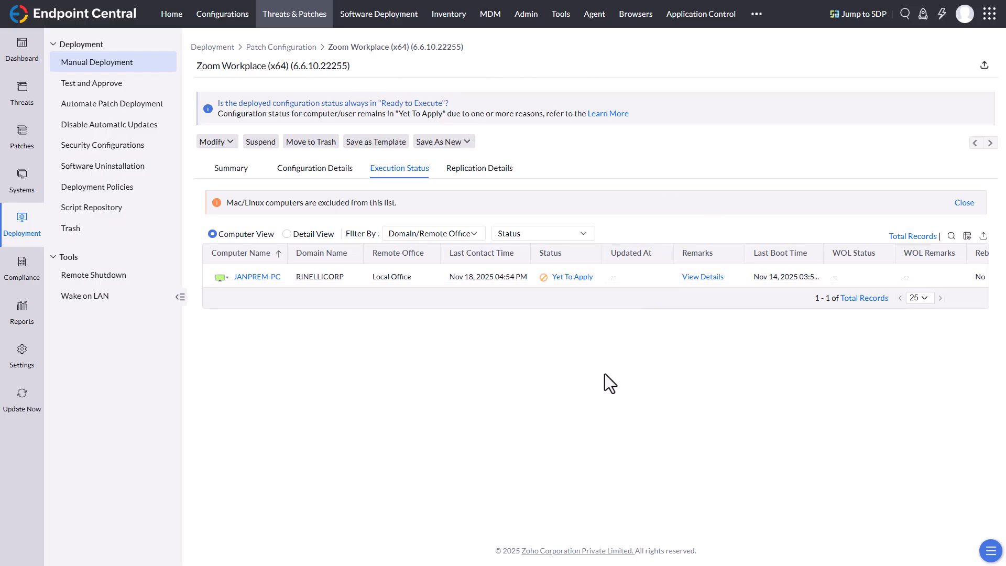
pyautogui.click(232, 171)
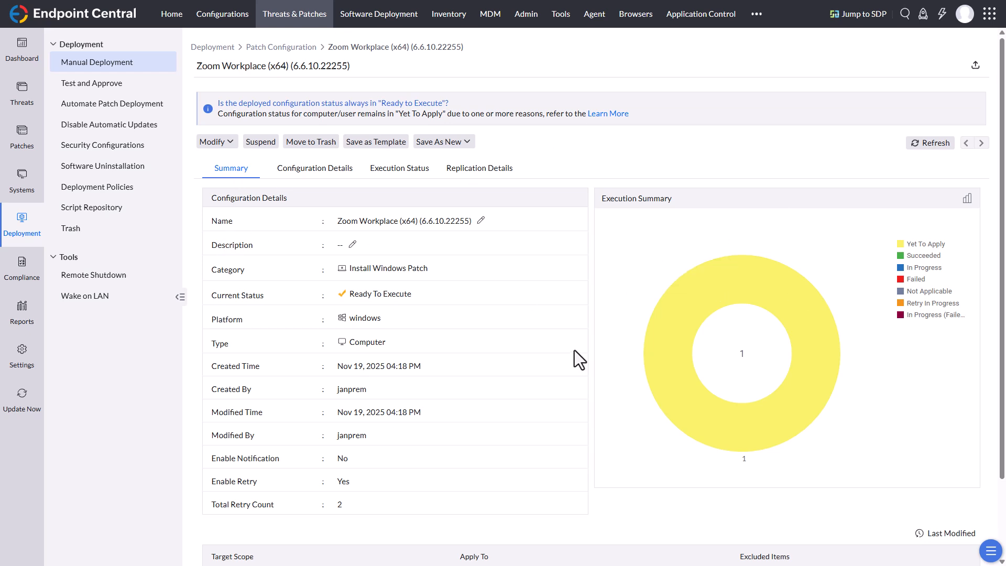
# Step: Examine the decline dialog for the missing Zoom Workplace (x64) (6.6.10.22255) patch and dismiss it without declining
pyautogui.click(25, 142)
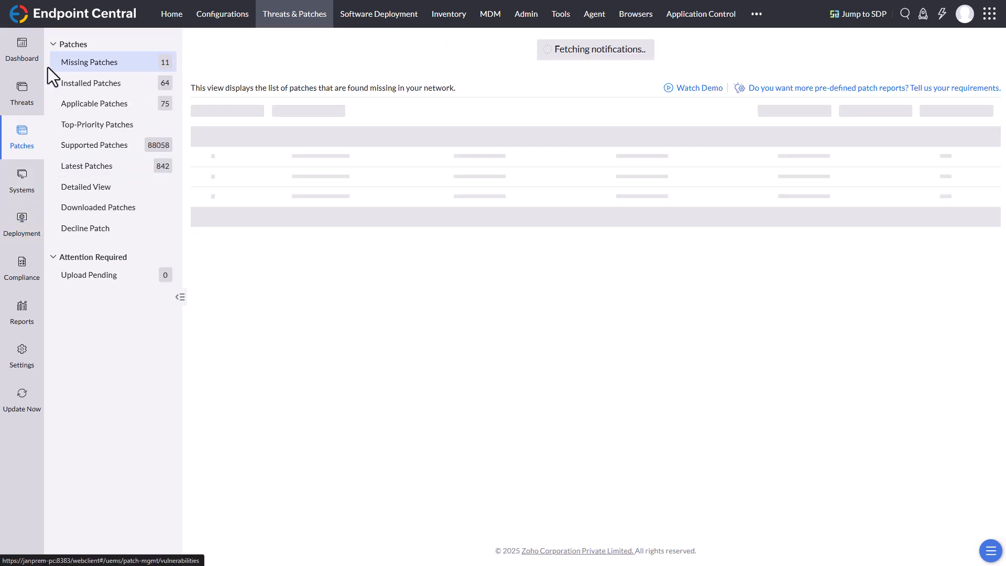
pyautogui.click(209, 139)
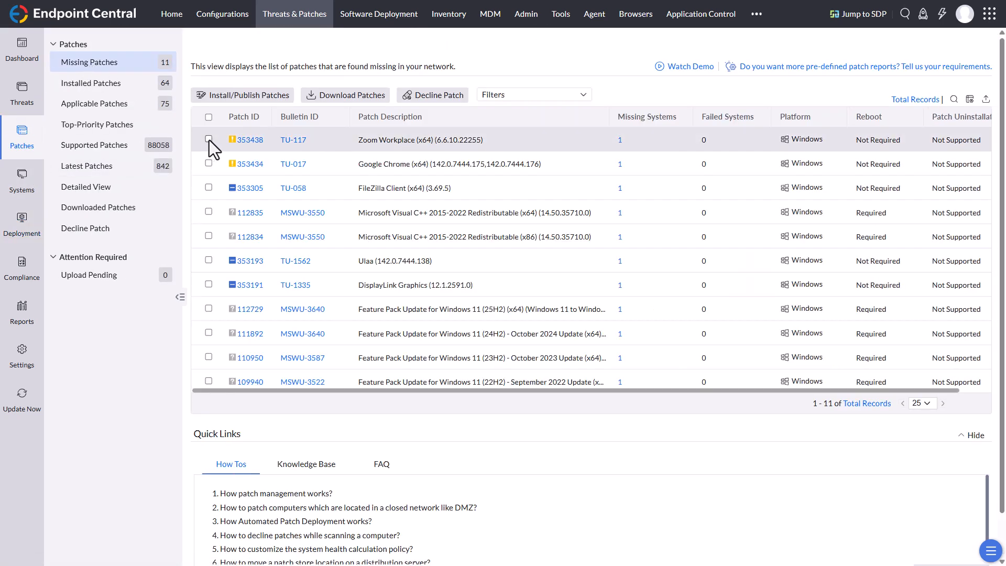
pyautogui.click(444, 104)
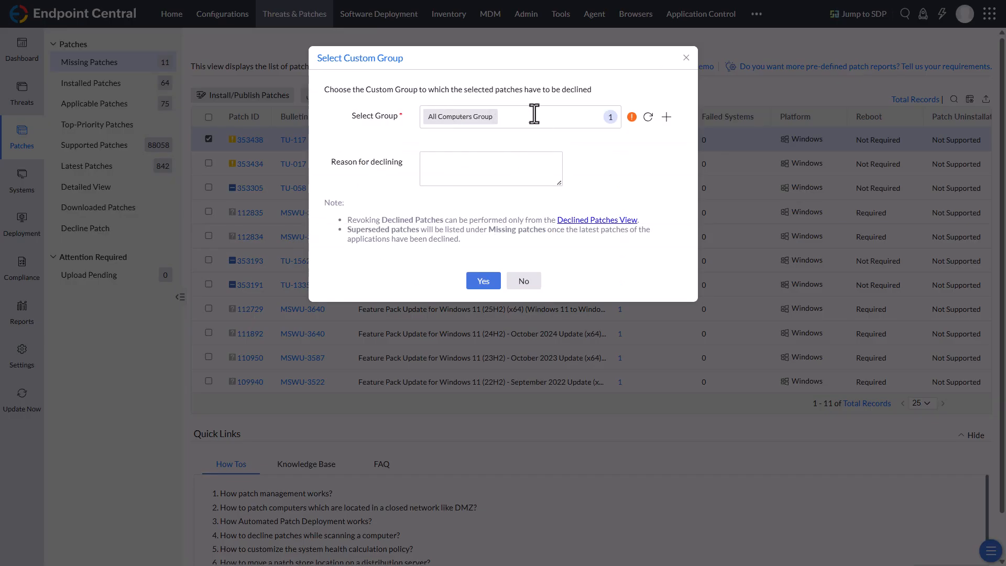
pyautogui.click(529, 283)
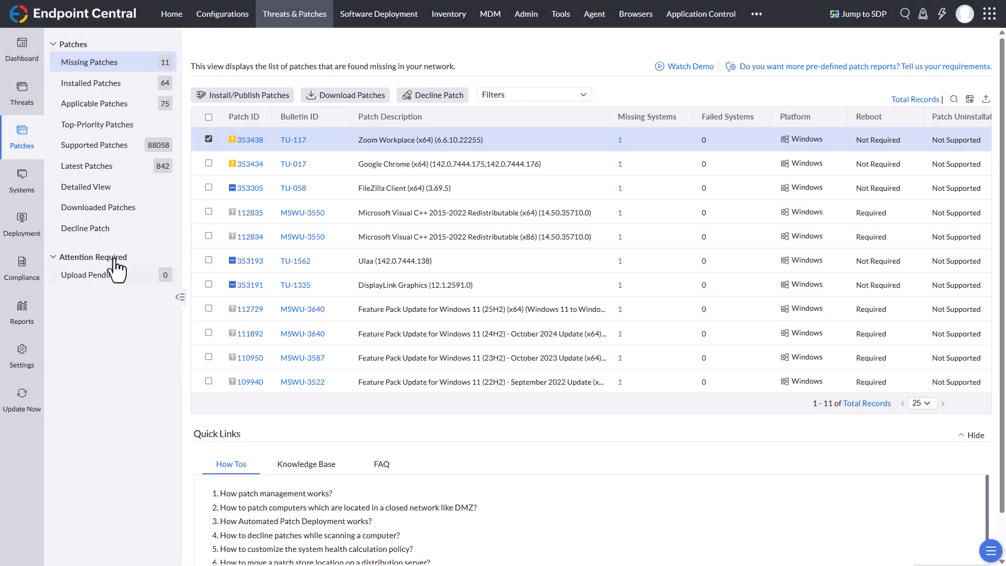
# Step: Look through the group-based patch decline setup, including its patches and applications selections, and leave it without saving
pyautogui.click(130, 231)
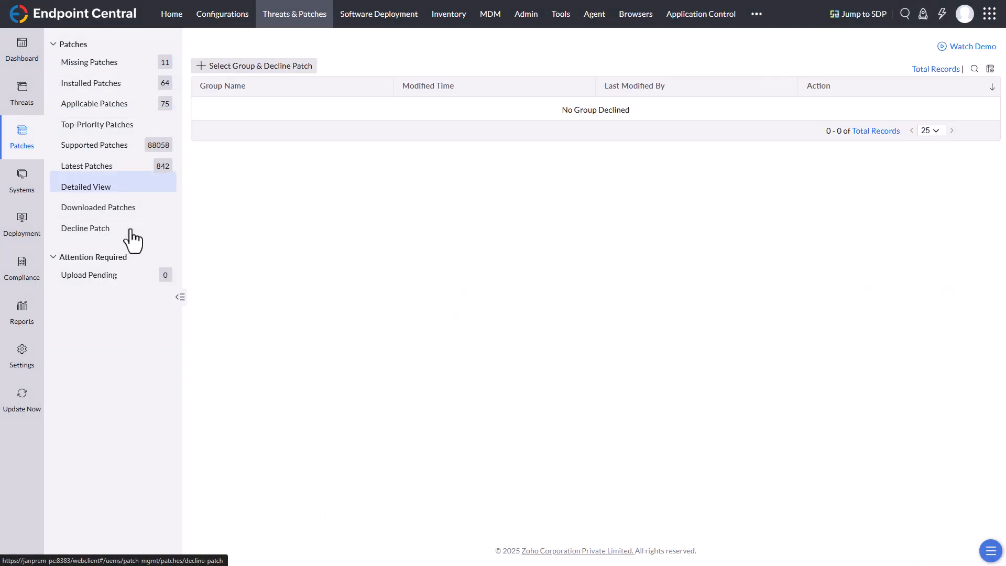
pyautogui.click(258, 67)
pyautogui.click(81, 218)
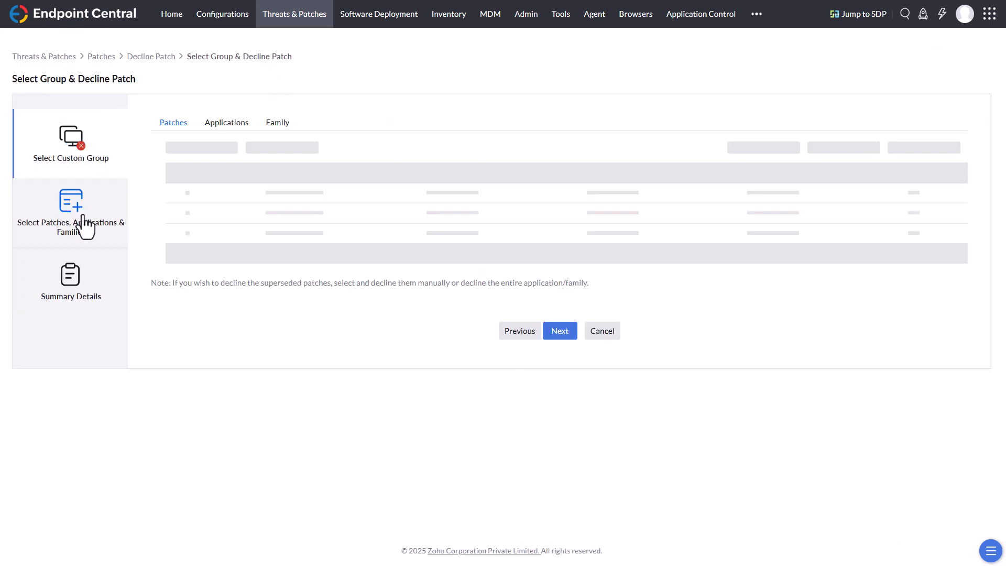
pyautogui.click(234, 128)
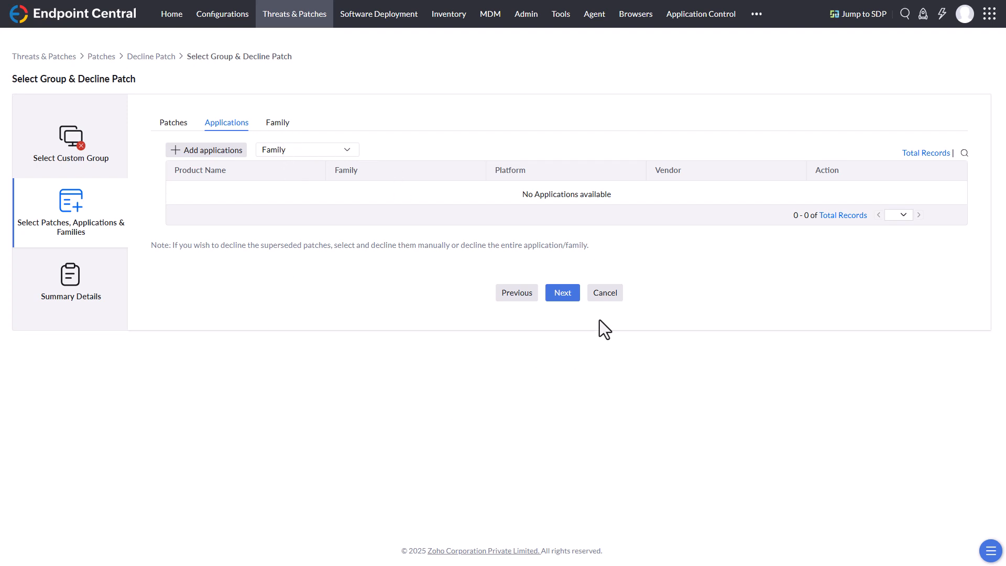
pyautogui.click(606, 293)
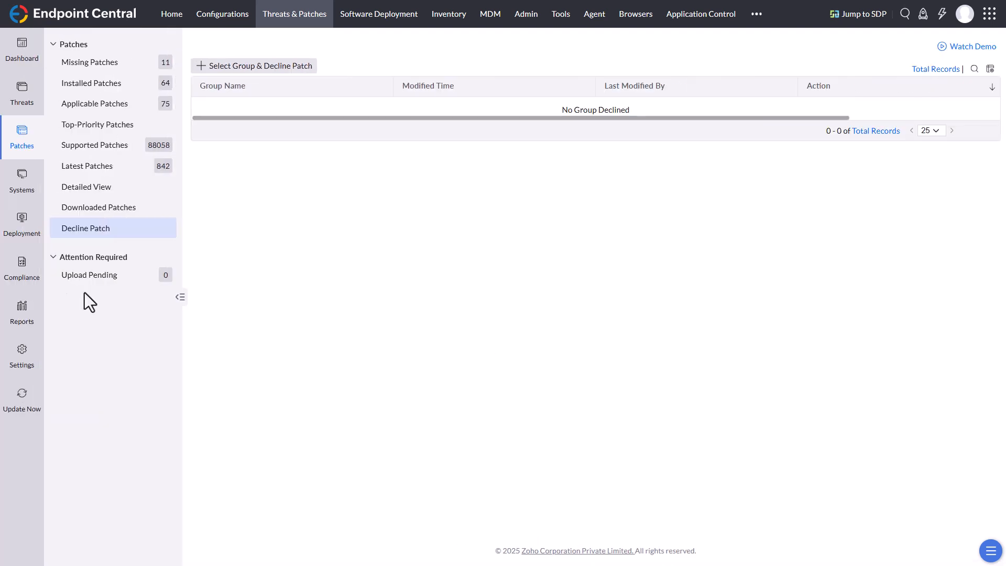
# Step: Show the automated patch deployment tasks created by all and start creating a new automated task
pyautogui.click(92, 63)
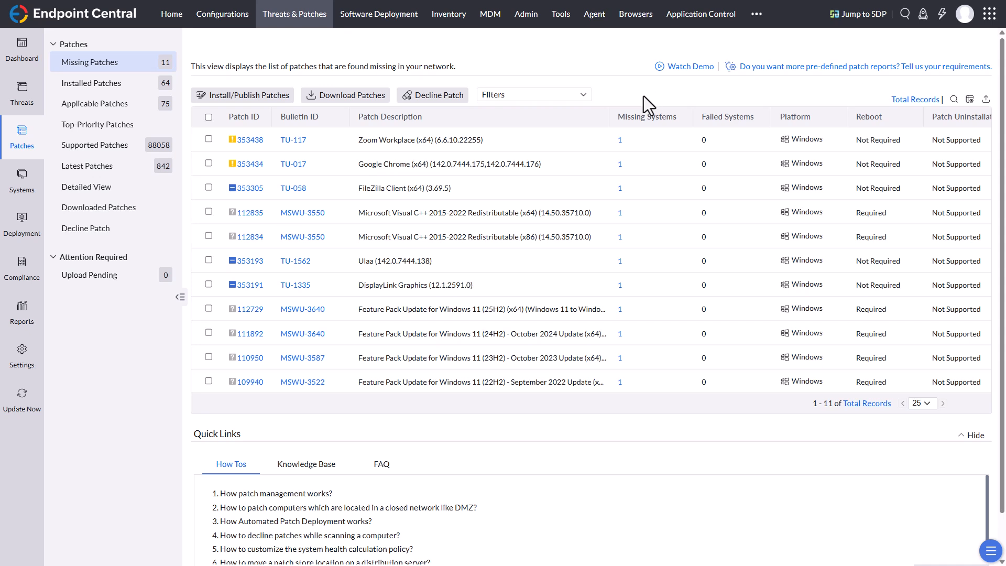
pyautogui.click(21, 239)
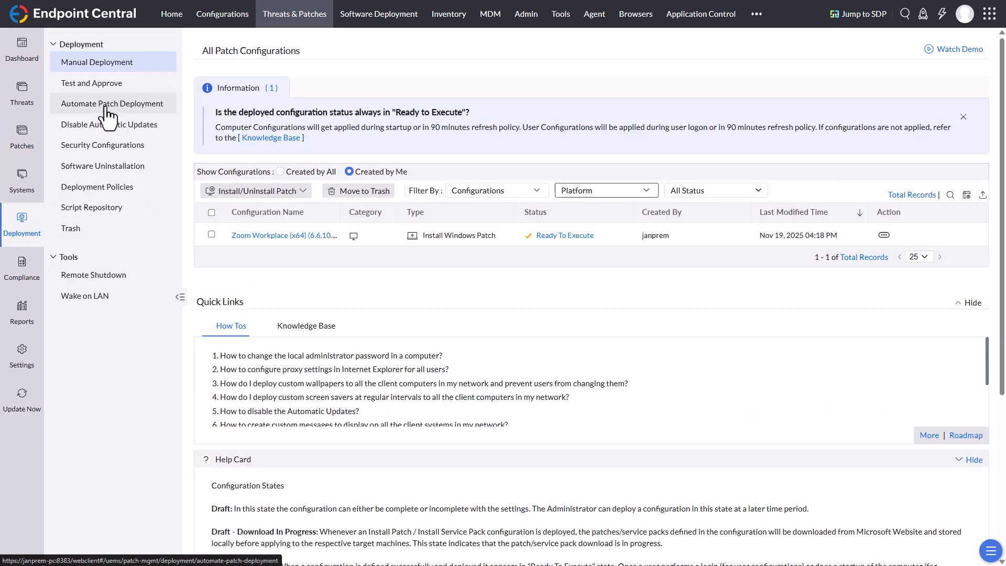
pyautogui.click(108, 105)
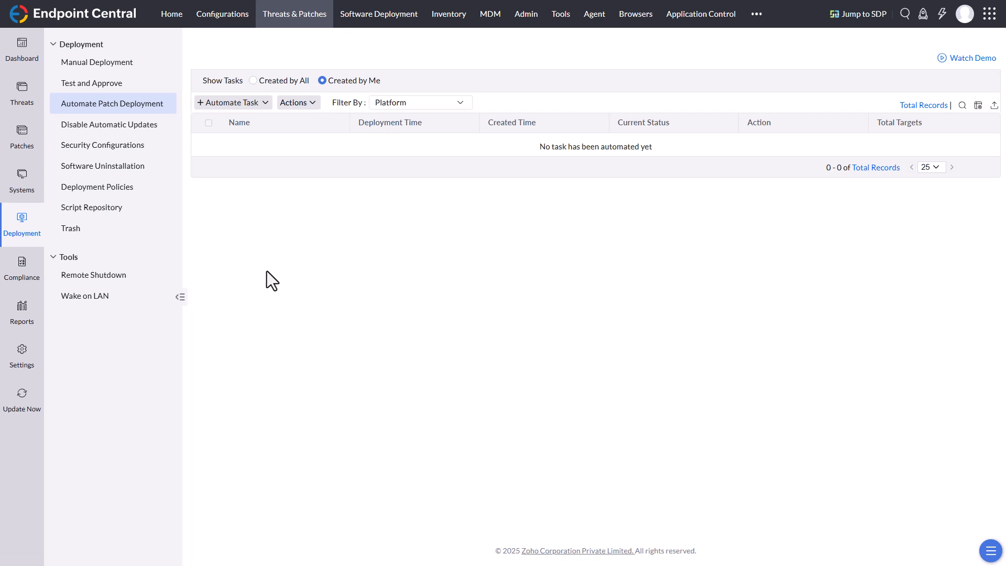
pyautogui.click(273, 81)
pyautogui.click(263, 103)
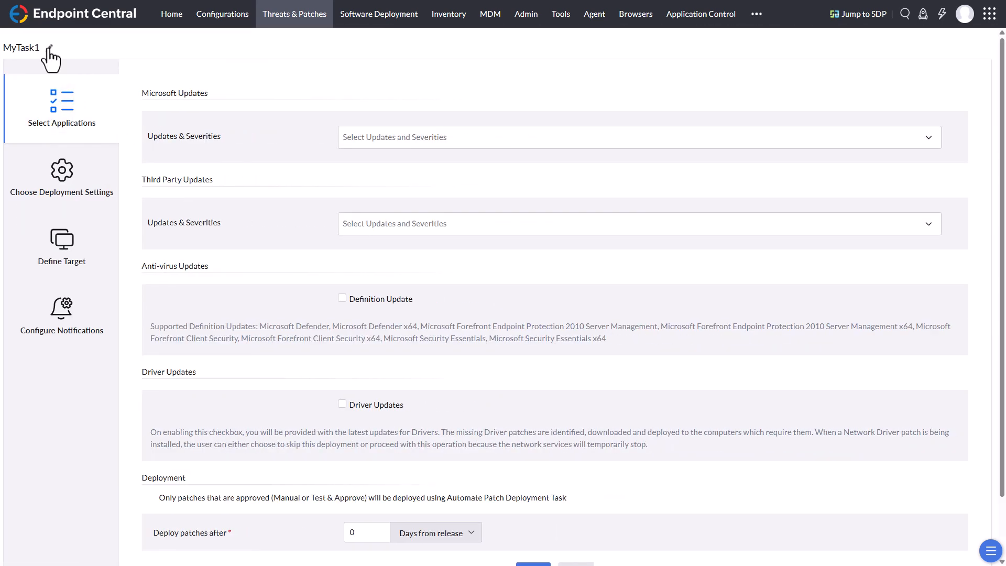
# Step: Name the task "Critical and Important Patches - Clients" with the description "Windows and 3rd Party Patches" and save these details
pyautogui.click(50, 48)
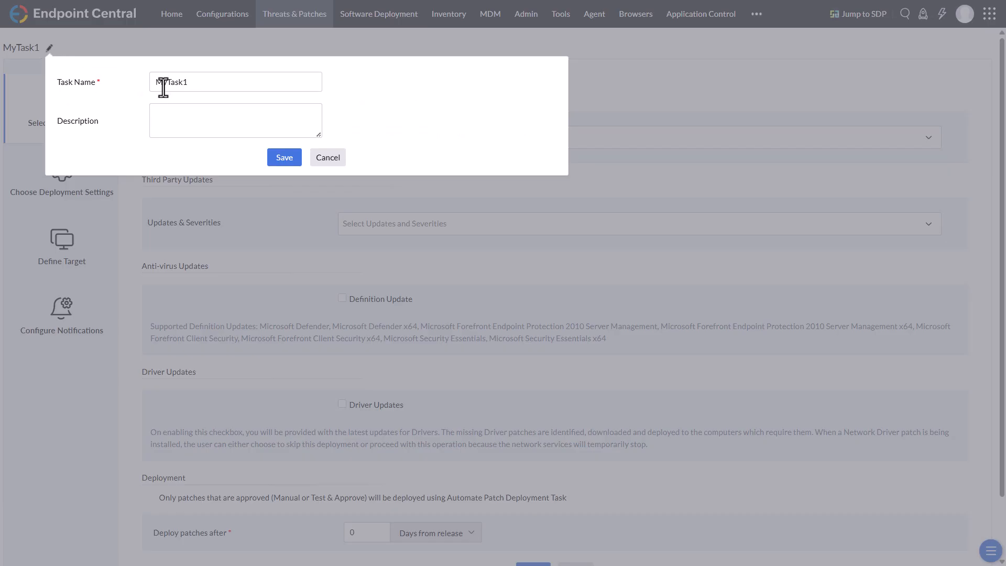
pyautogui.doubleClick(180, 82)
pyautogui.write('Crit')
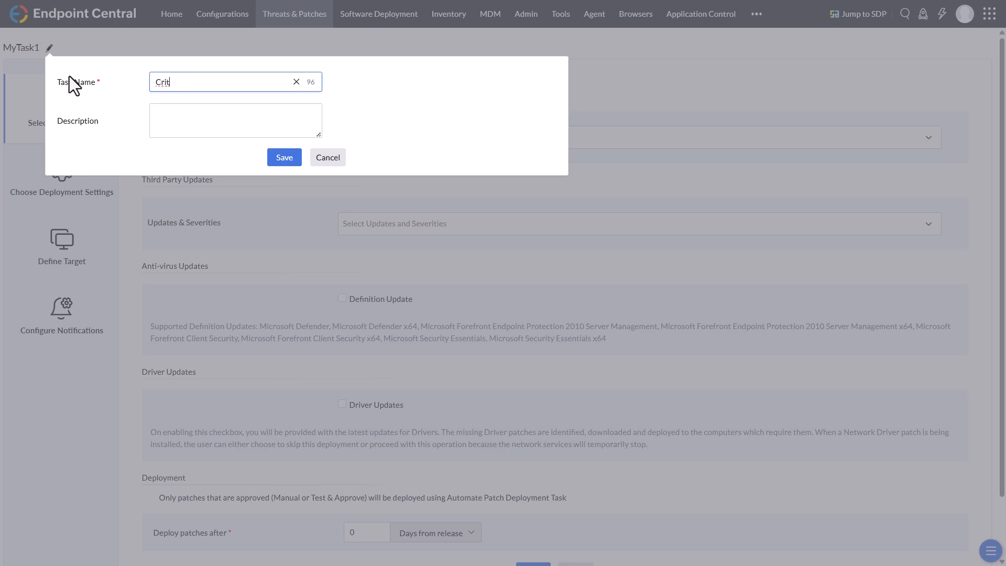
pyautogui.write('ical and Important Patches - Clients')
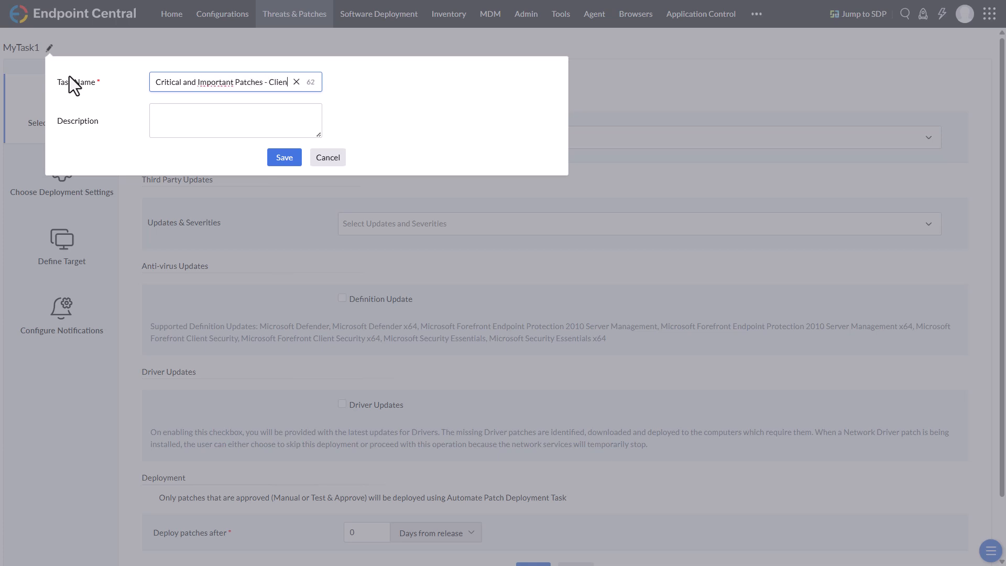
pyautogui.press('Tab')
pyautogui.write('Windo')
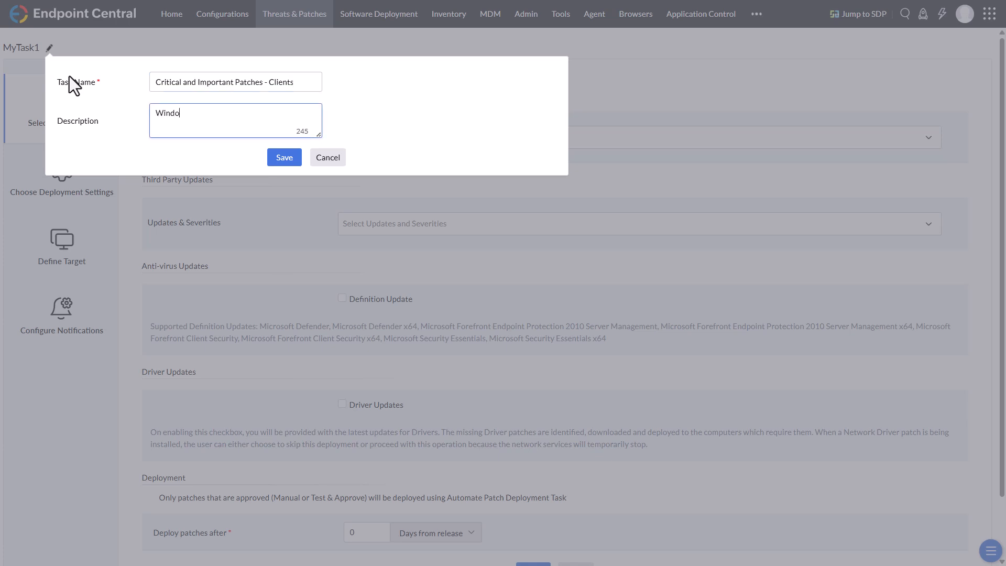
pyautogui.write('ws and 3rd Party Patches')
pyautogui.click(283, 162)
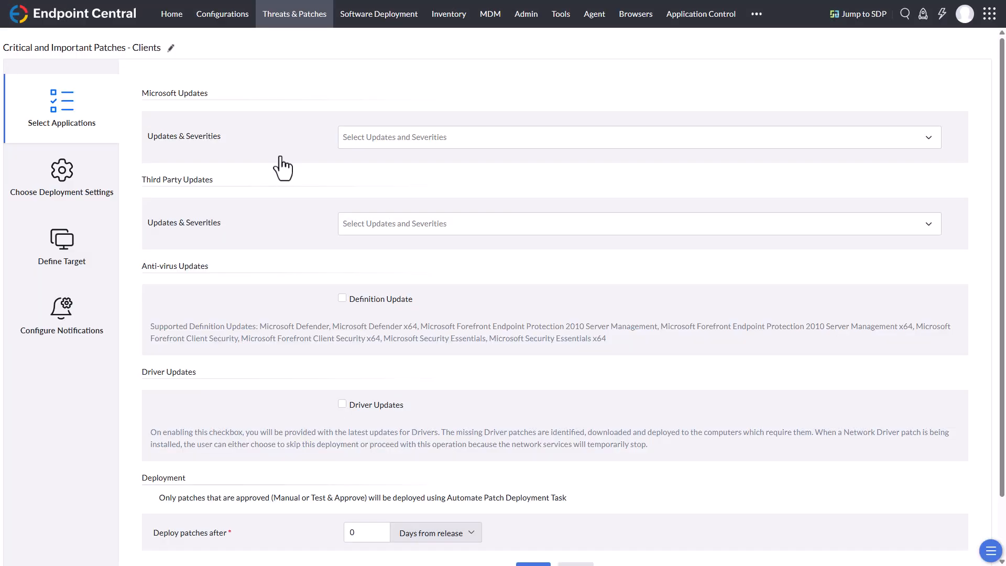
# Step: Include Microsoft security and non-security updates of Critical and Important severity in the task
pyautogui.click(377, 137)
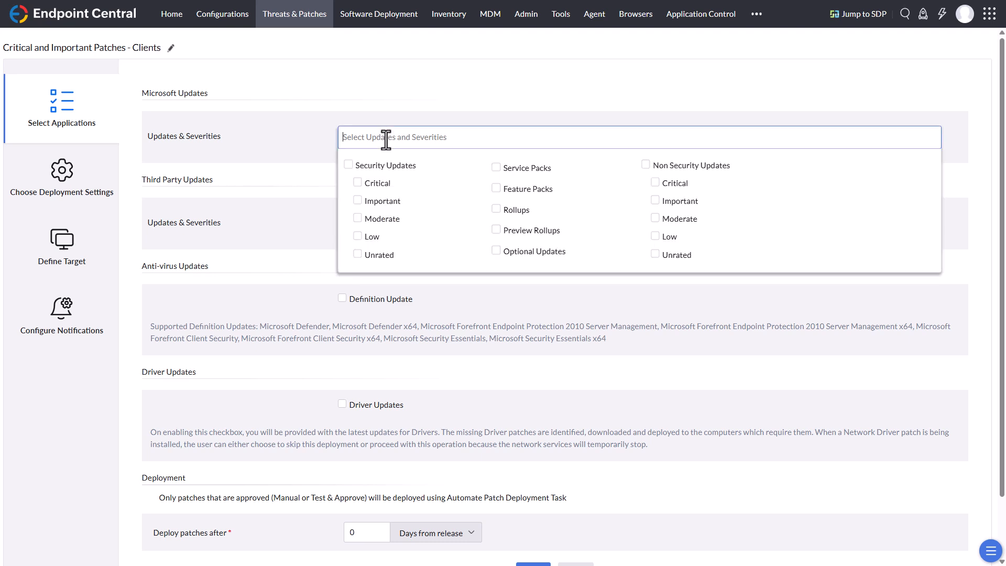
pyautogui.click(371, 184)
pyautogui.click(391, 201)
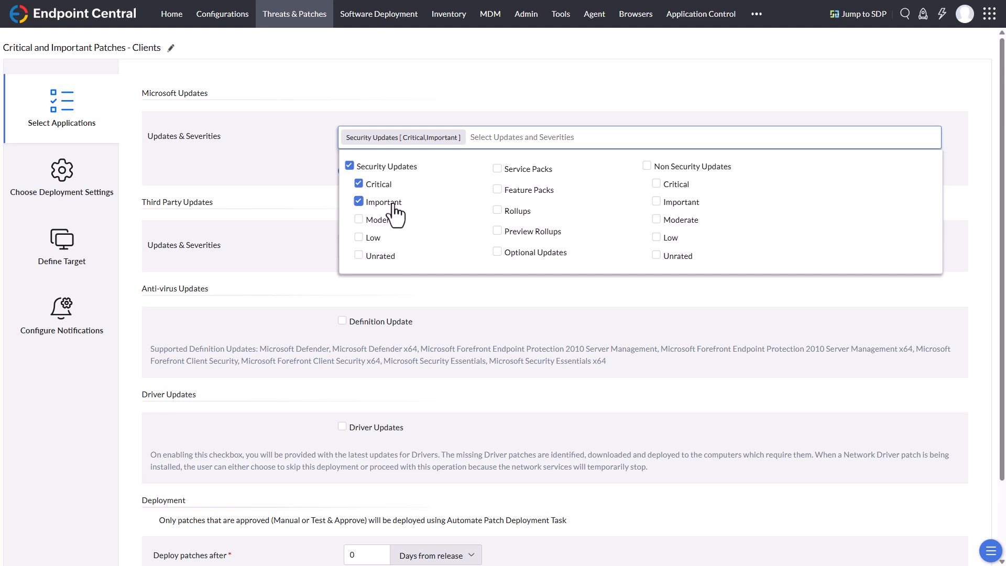
pyautogui.click(659, 183)
pyautogui.click(657, 201)
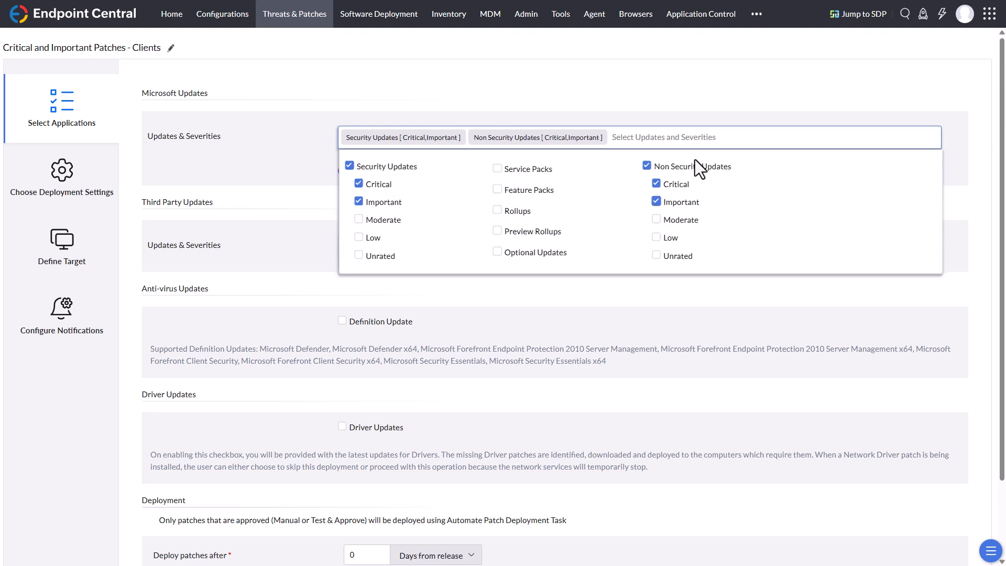
pyautogui.click(749, 94)
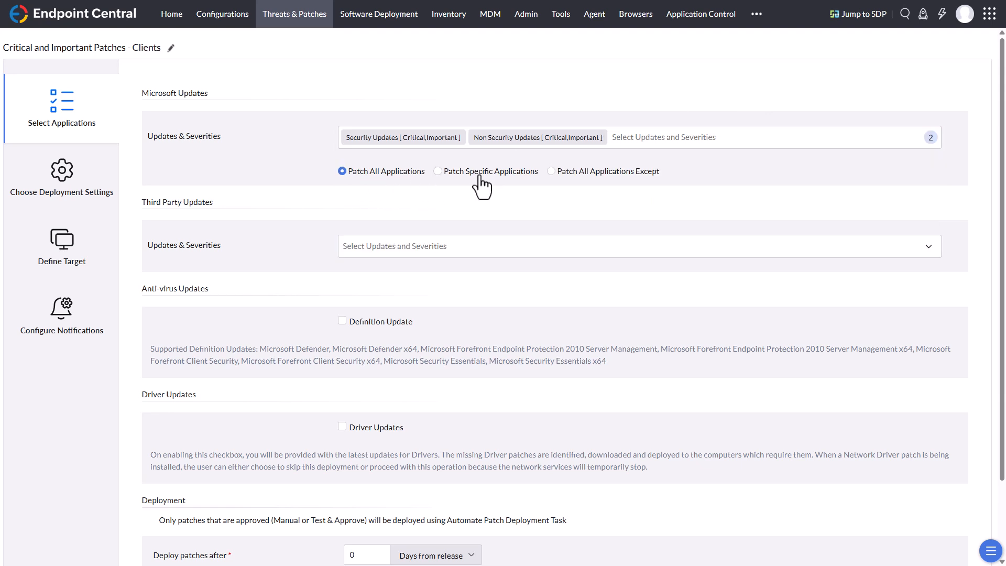
# Step: Try the Patch Specific Applications and Patch All Applications Except options for Microsoft updates, and return to Patch All Applications
pyautogui.click(439, 174)
pyautogui.click(569, 175)
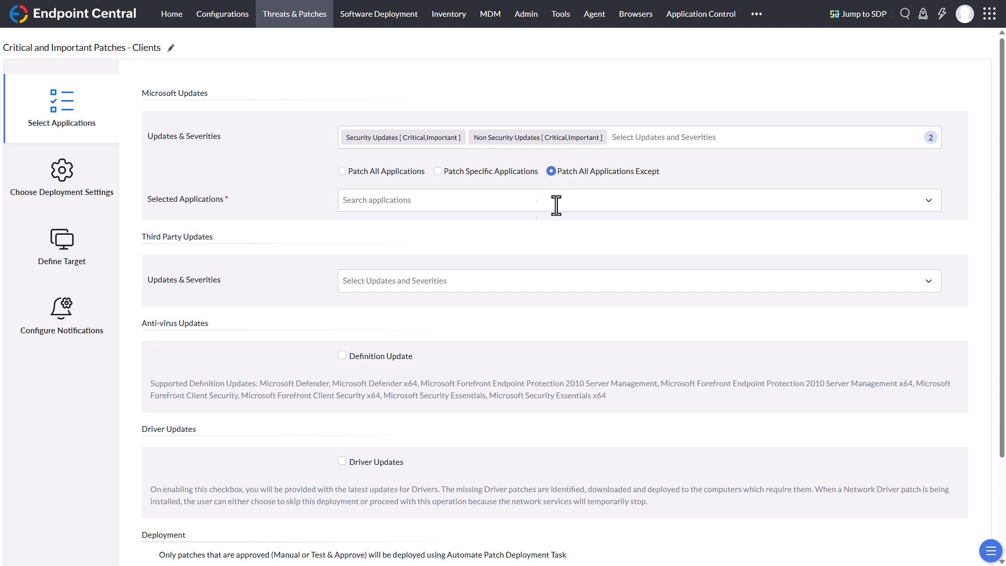
pyautogui.click(346, 172)
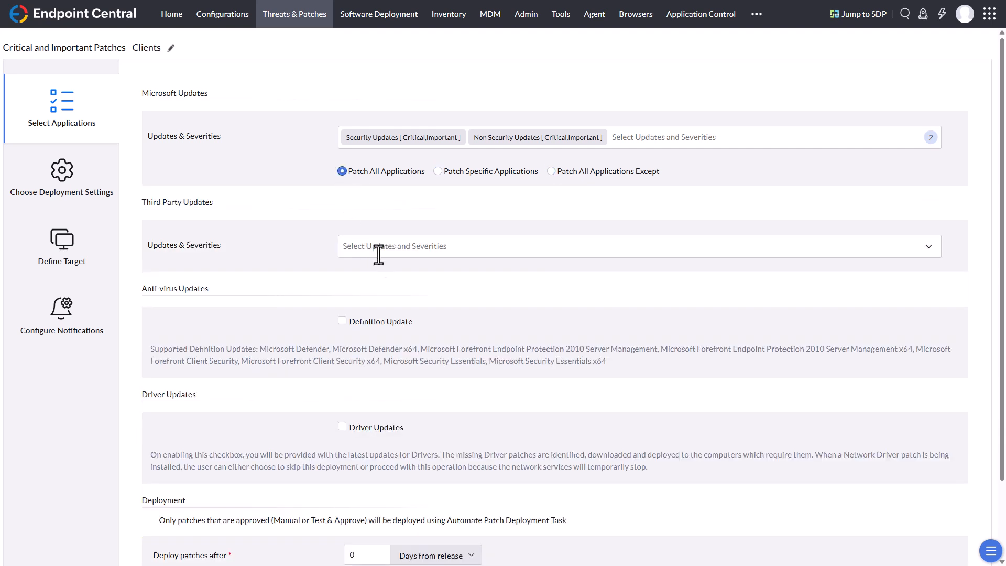
# Step: Include third-party updates of Critical and Important severity, check the Patch All Applications Except option, and keep Patch All Applications
pyautogui.click(380, 246)
pyautogui.click(370, 296)
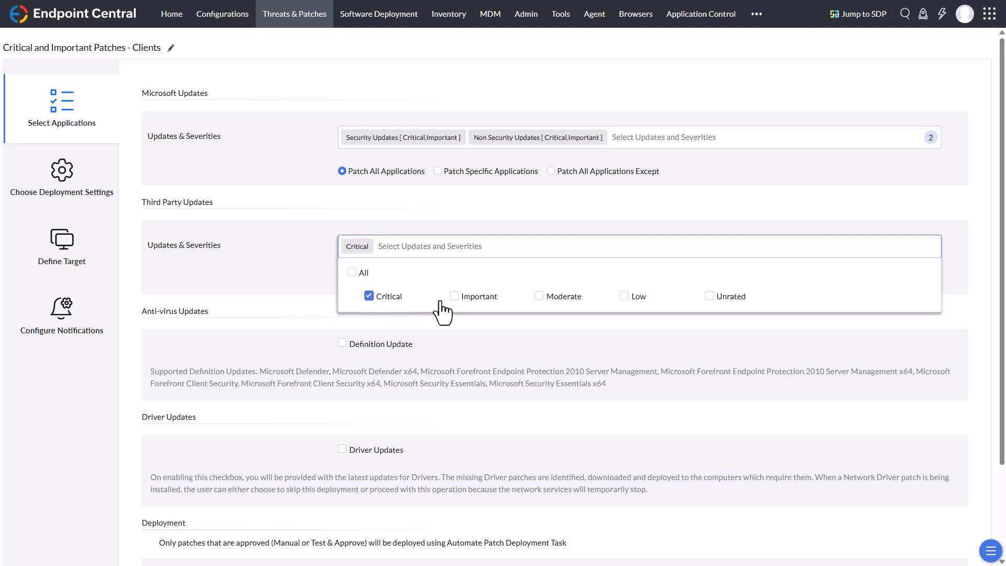
pyautogui.click(459, 298)
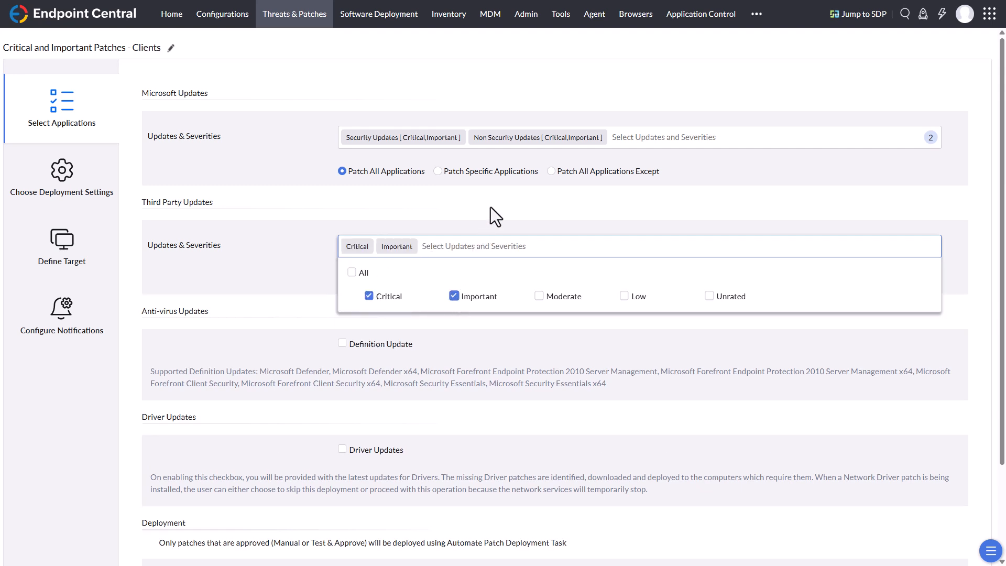
pyautogui.click(491, 206)
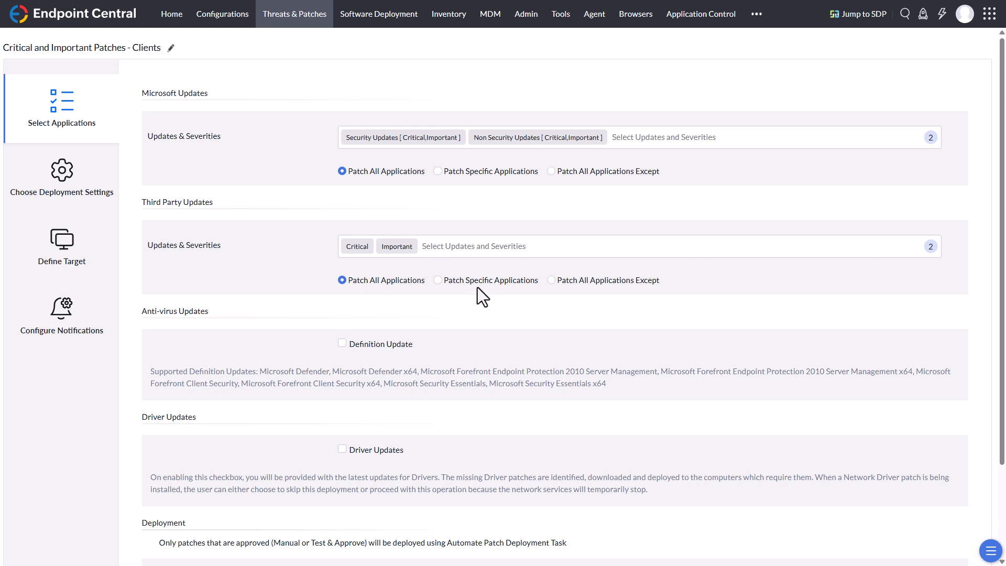
pyautogui.click(562, 281)
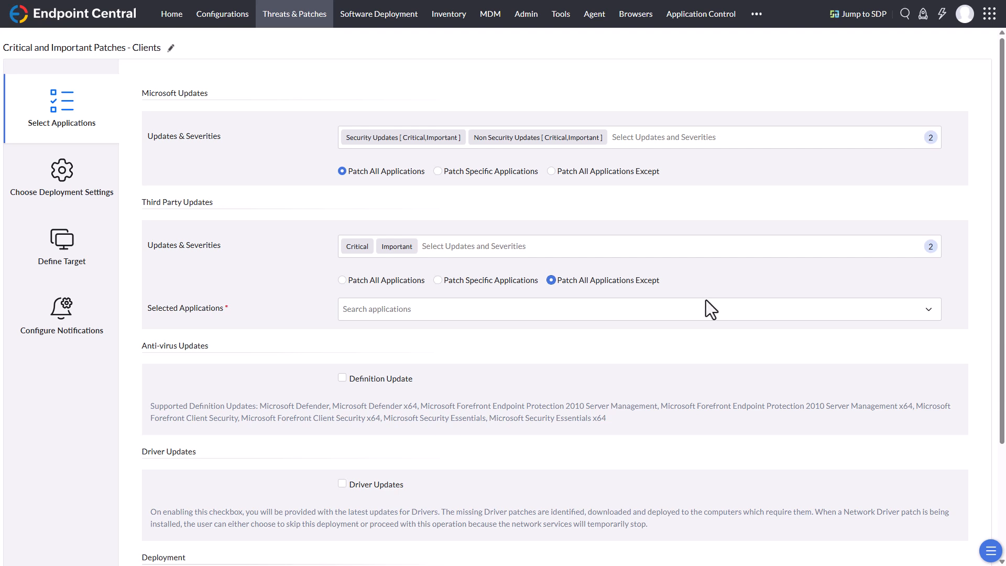
pyautogui.click(361, 280)
# Step: Turn on anti-virus definition updates to view the related recommendations, and turn them off again
pyautogui.scroll(-3, 278, 275)
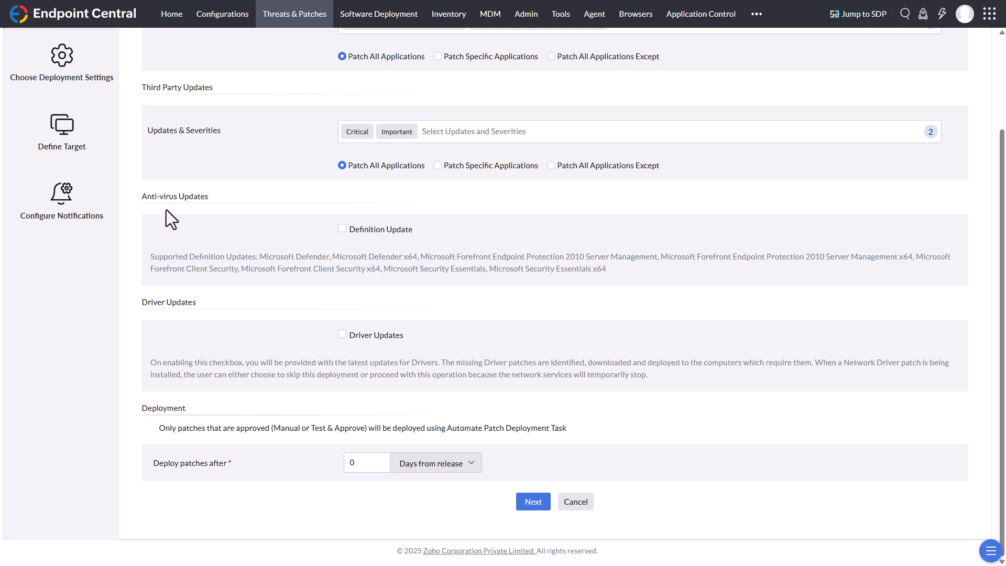
pyautogui.click(342, 229)
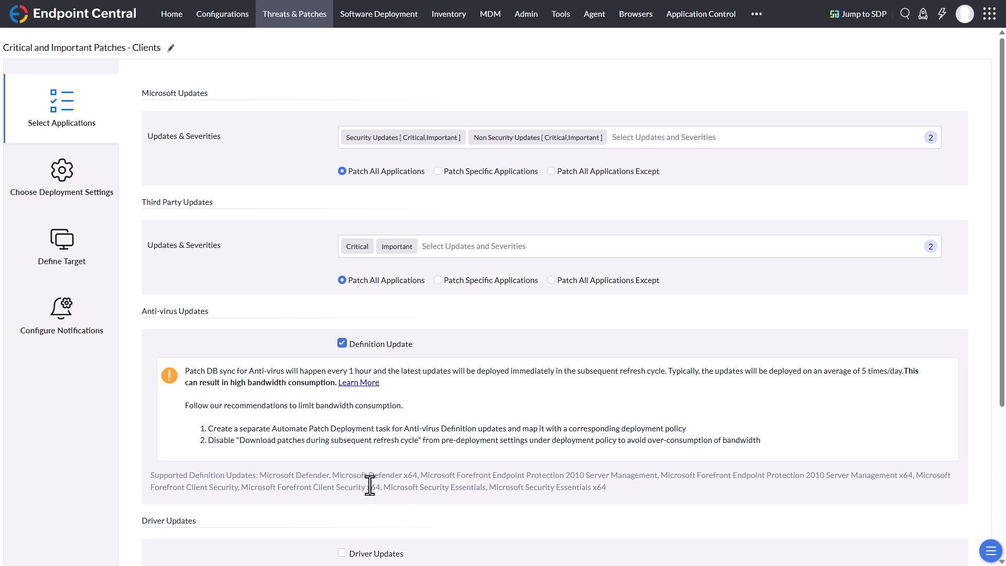
pyautogui.click(342, 344)
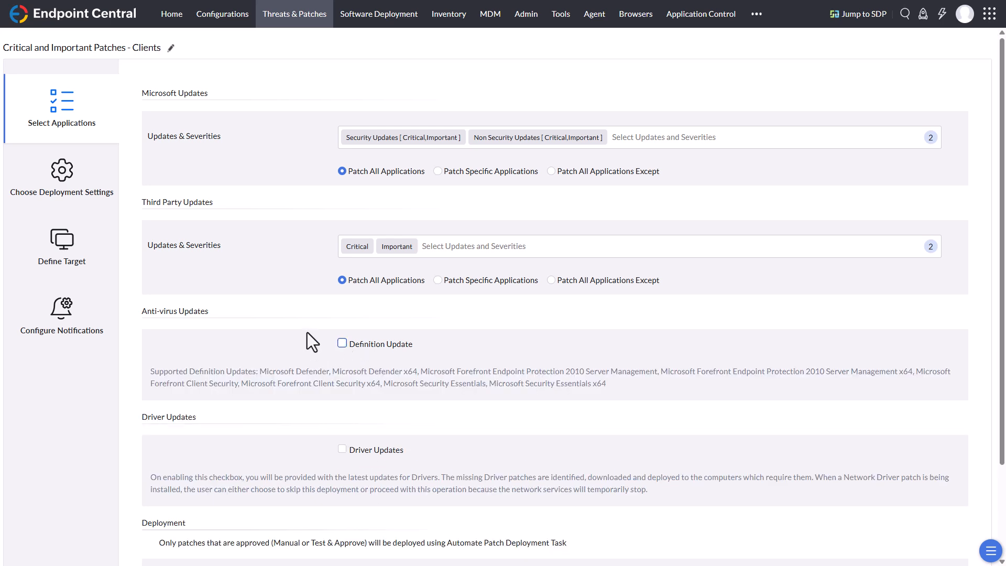
# Step: Examine the driver updates option, the note about approved patches, and the unit choices for the deployment delay
pyautogui.scroll(-2, 262, 364)
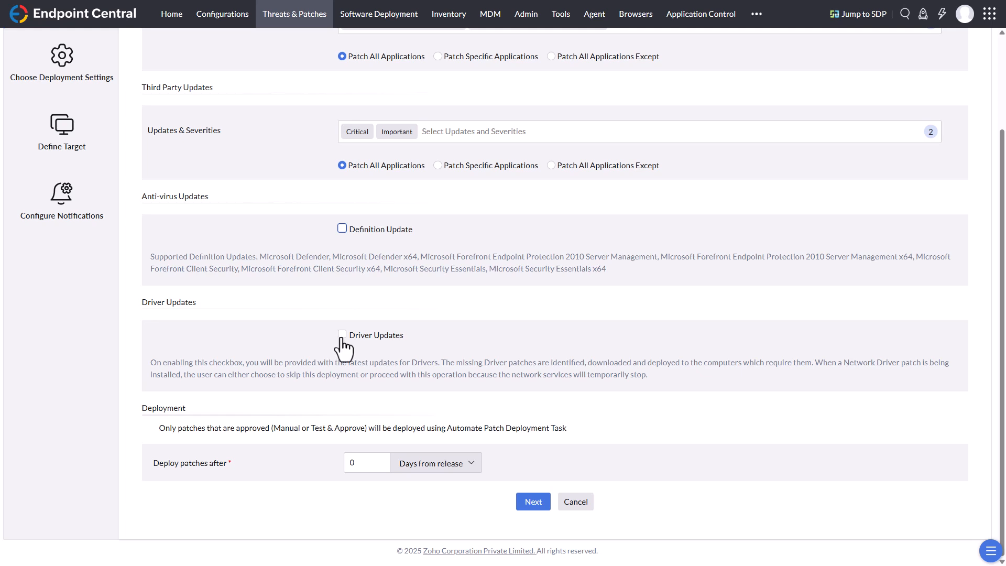
pyautogui.click(262, 339)
pyautogui.moveTo(235, 427); pyautogui.dragTo(350, 433)
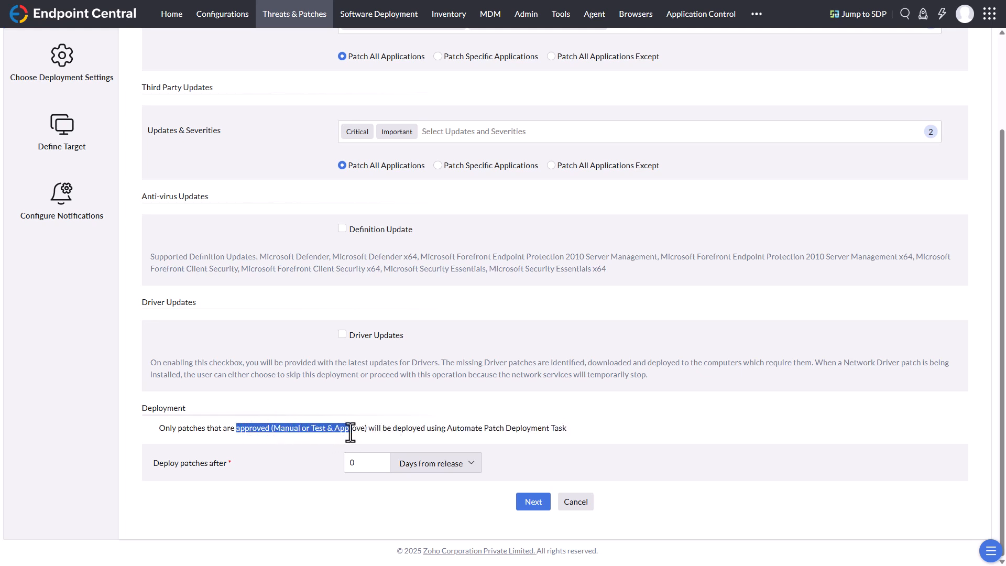
pyautogui.click(375, 425)
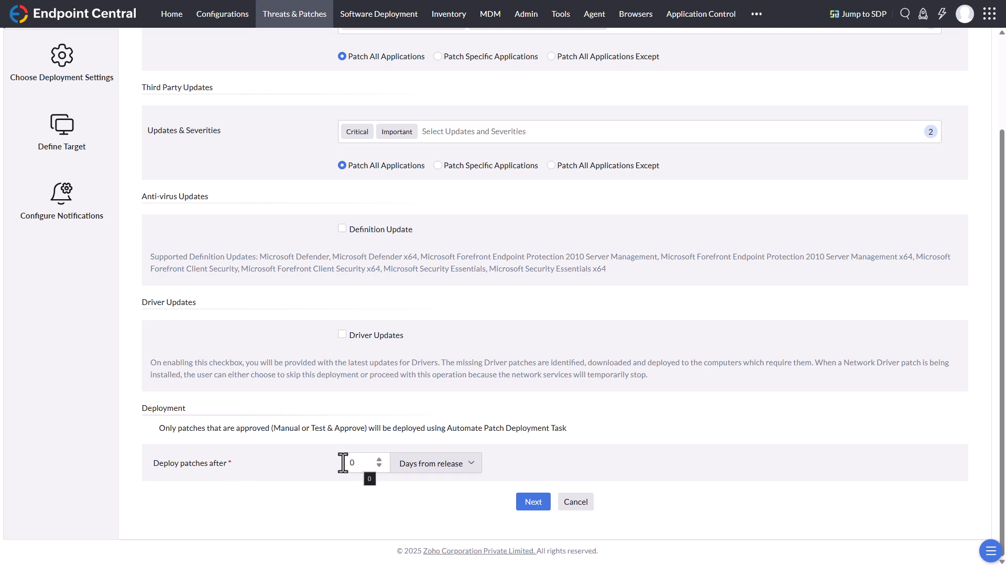
pyautogui.click(468, 469)
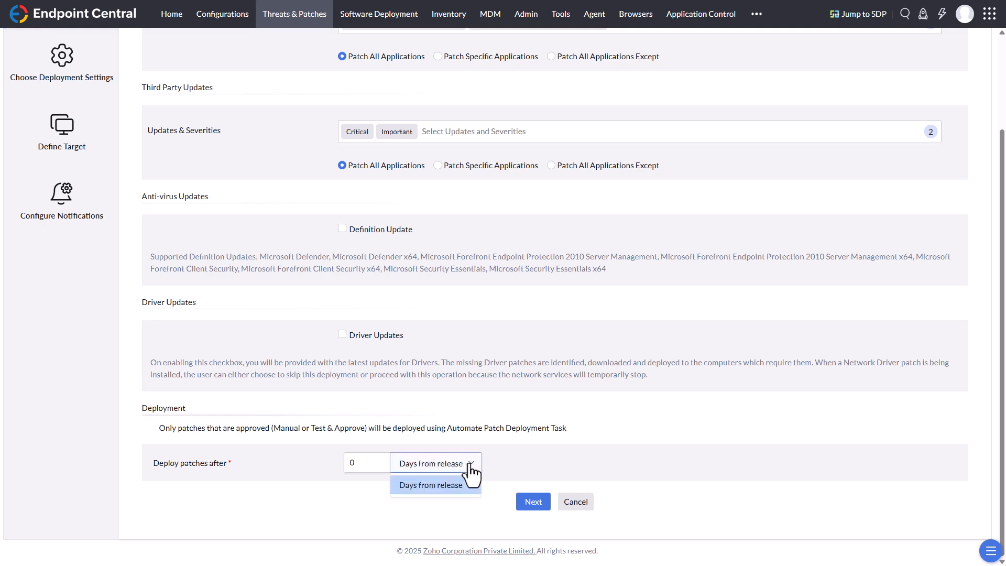
pyautogui.click(518, 457)
pyautogui.click(472, 480)
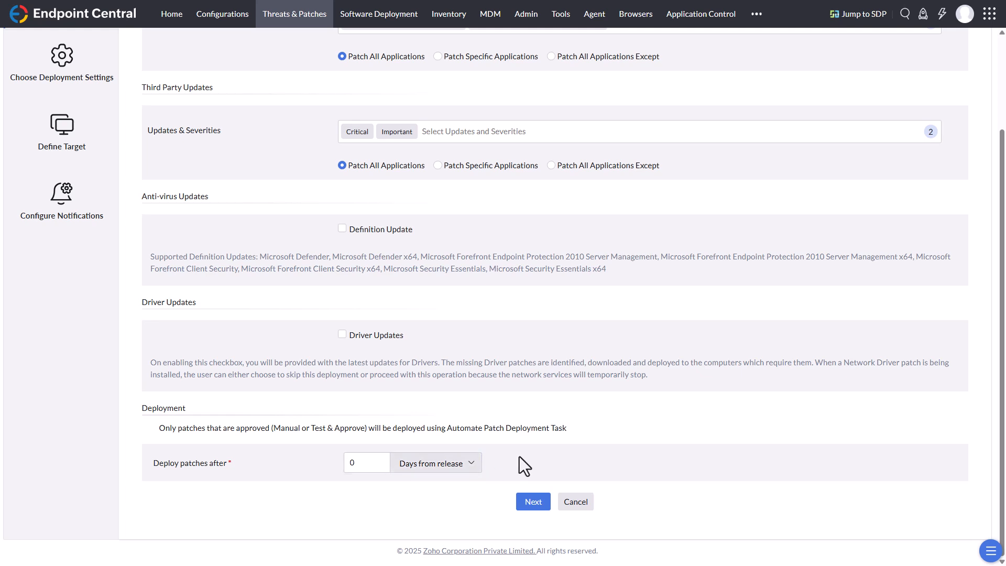
# Step: Keep the deployment delay counted in Days from release and apply the Critical and Important Updates - Clients deployment policy
pyautogui.click(475, 468)
pyautogui.click(475, 479)
pyautogui.click(534, 503)
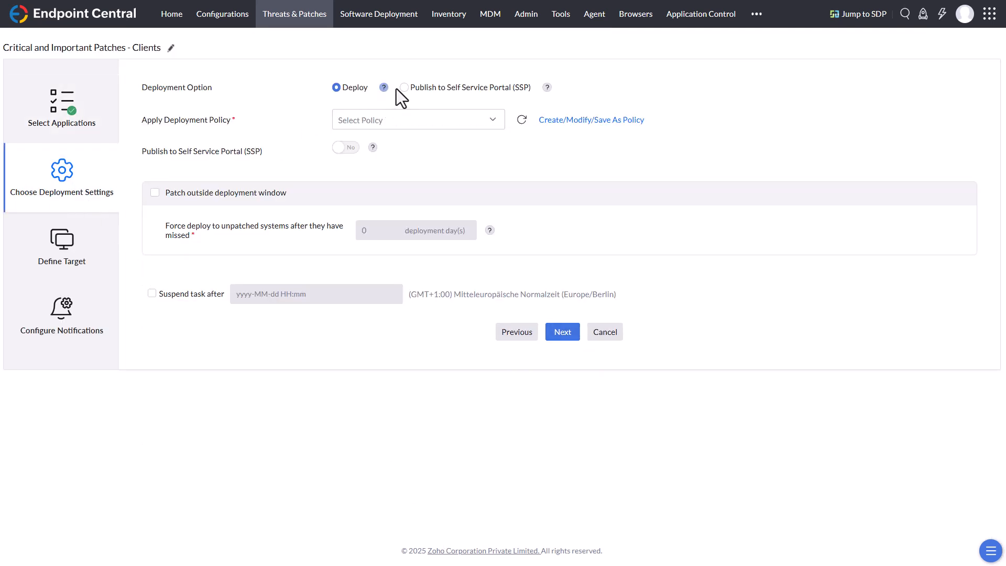
pyautogui.click(374, 122)
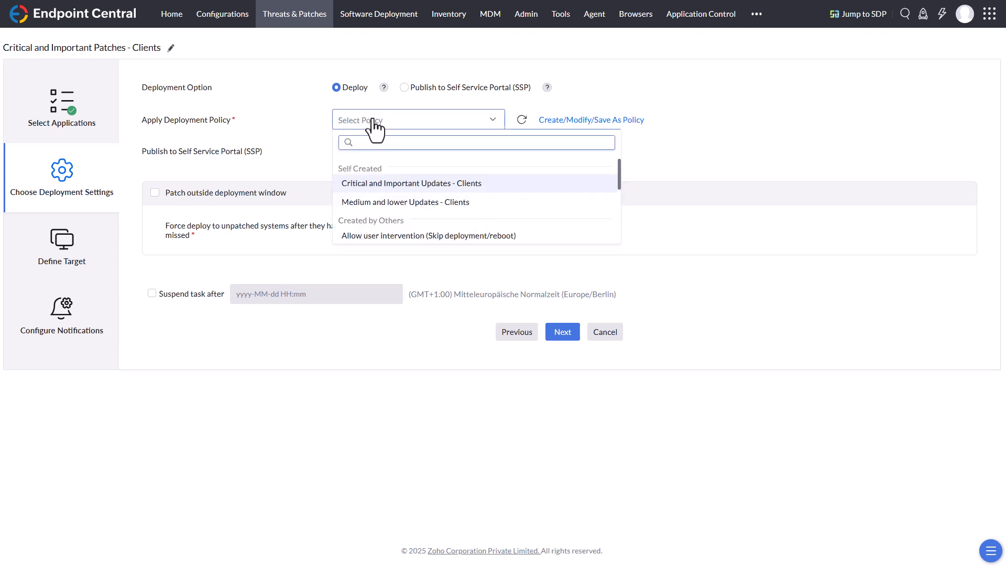
pyautogui.click(470, 187)
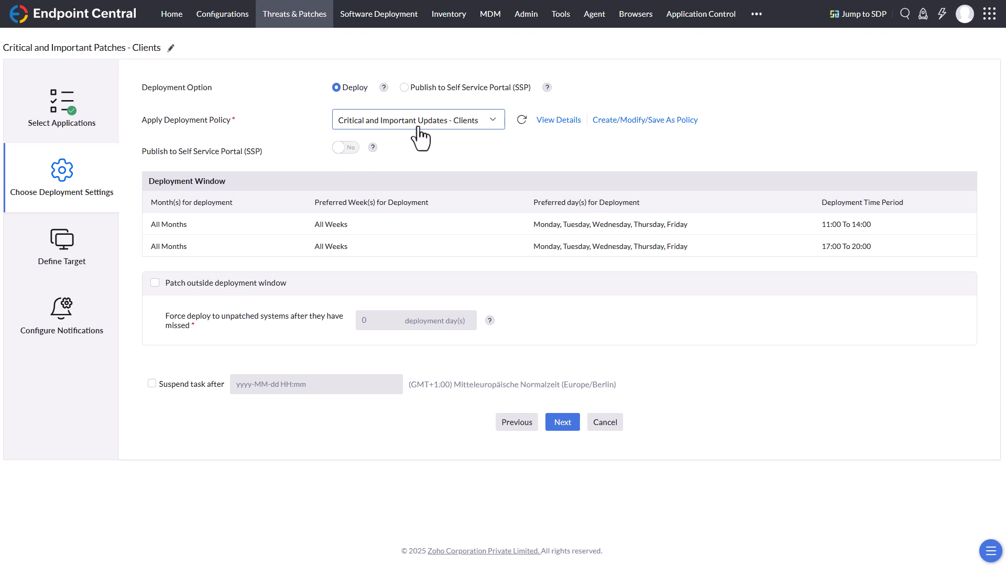
# Step: Switch publishing to the Self Service Portal on and back off, and continue to the target definition
pyautogui.click(346, 148)
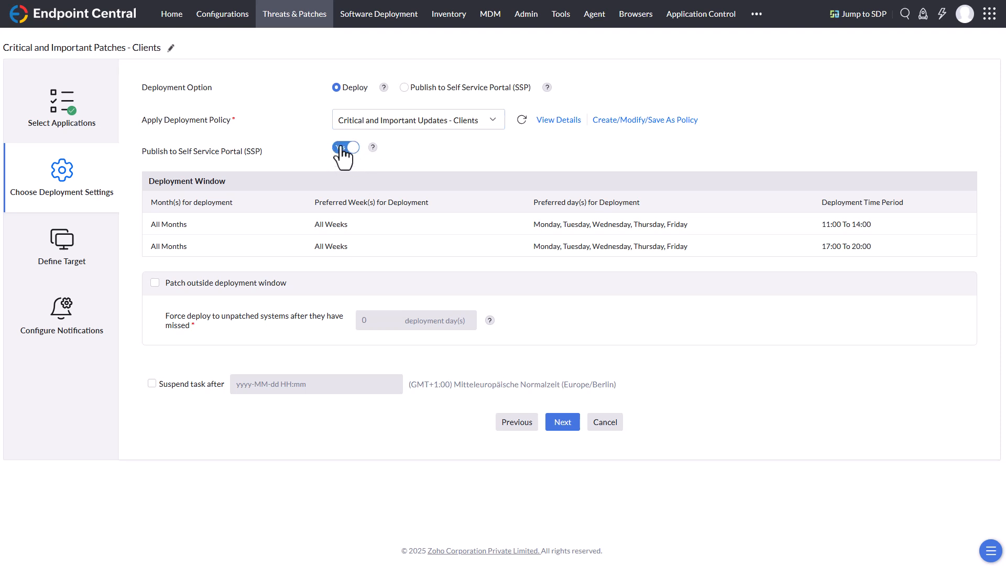
pyautogui.click(347, 149)
pyautogui.click(571, 424)
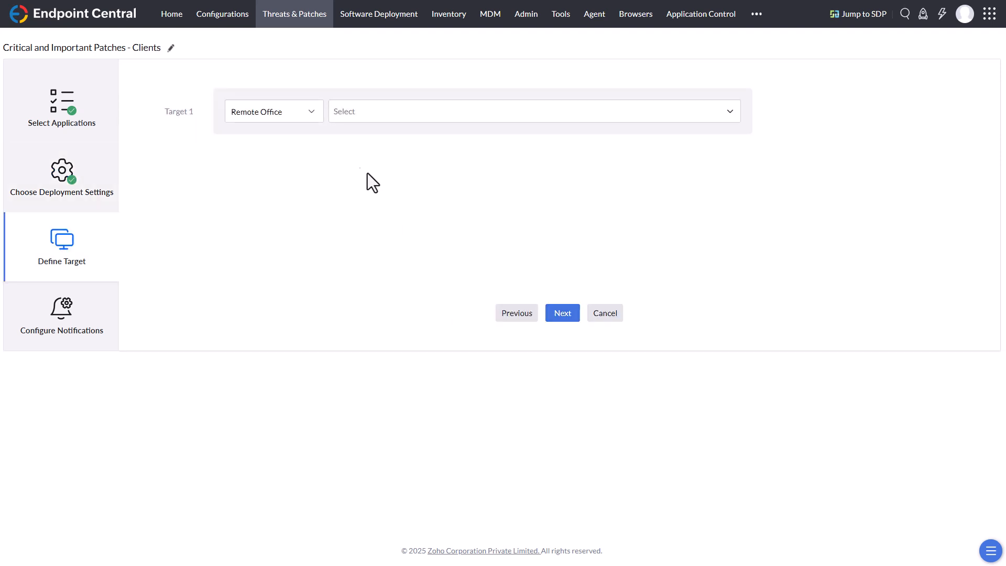
# Step: Set the first target's type to Domain and select the RINELLICORP domain
pyautogui.click(311, 117)
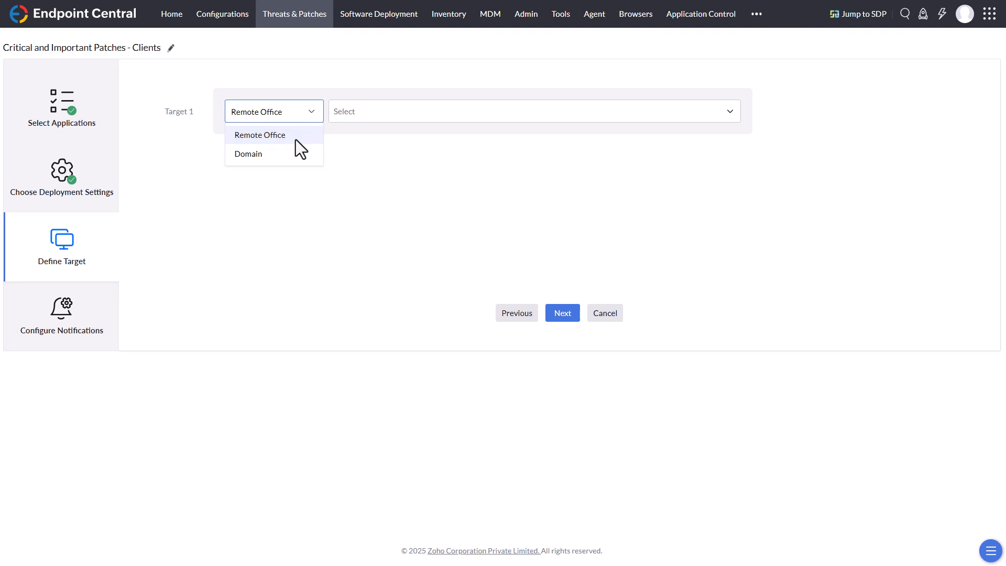
pyautogui.click(295, 137)
pyautogui.click(309, 115)
pyautogui.click(249, 153)
pyautogui.click(394, 103)
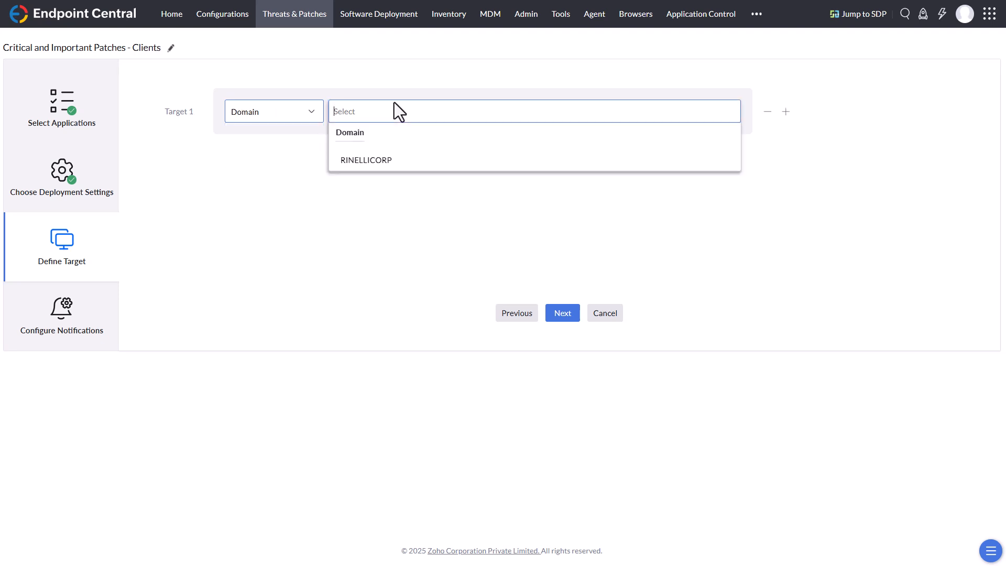
pyautogui.click(361, 162)
# Step: Filter the target domain by Computer and select the ASUS PC
pyautogui.click(299, 173)
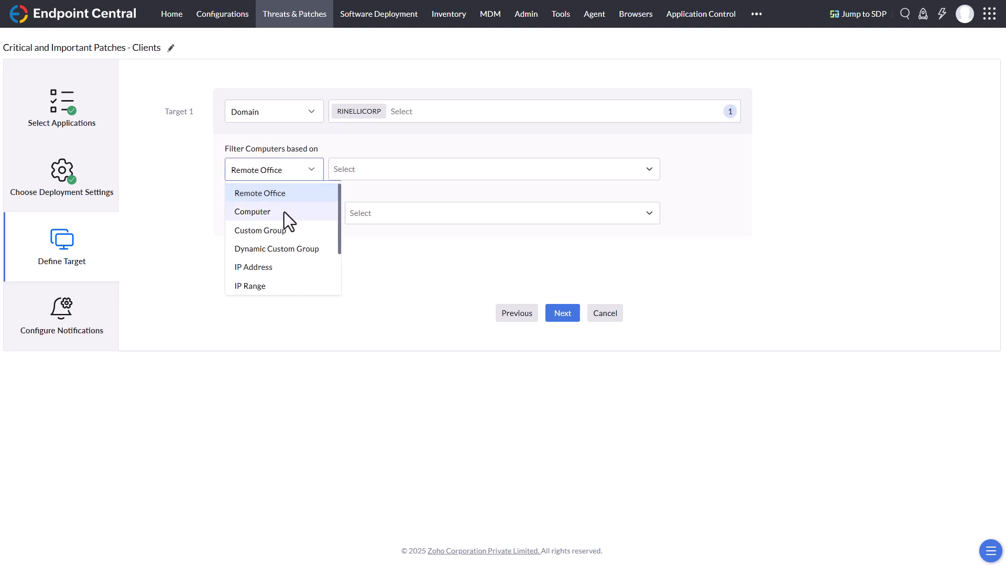
pyautogui.click(284, 212)
pyautogui.click(386, 168)
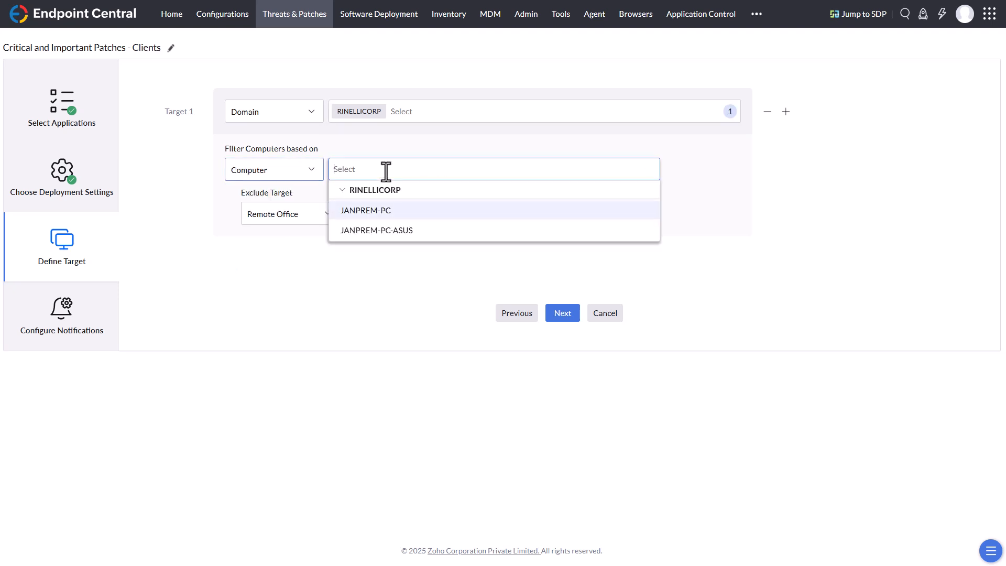
pyautogui.click(407, 232)
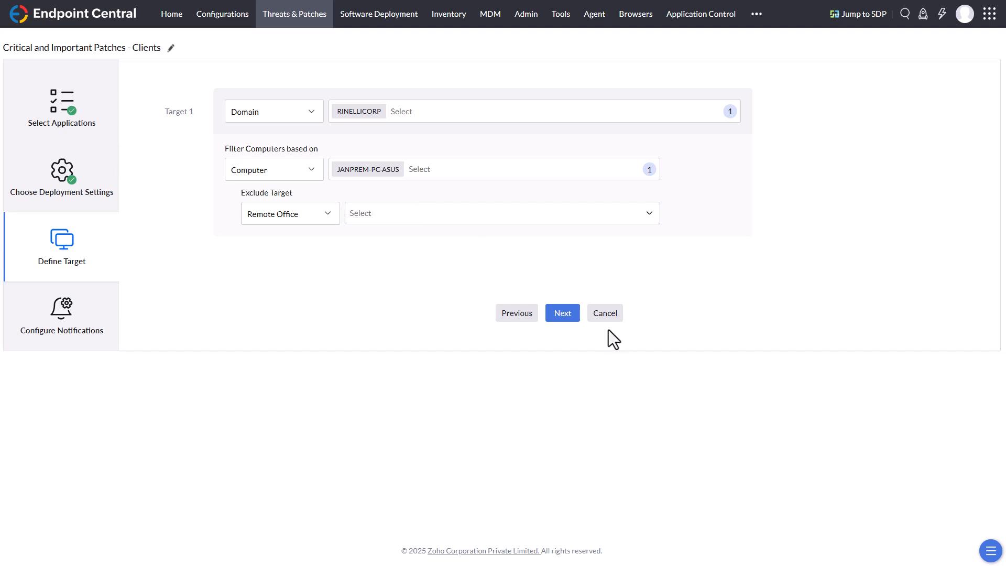
# Step: Check the exclusion criteria for the target, leave exclusions and notifications unset, and save the automated task
pyautogui.click(327, 215)
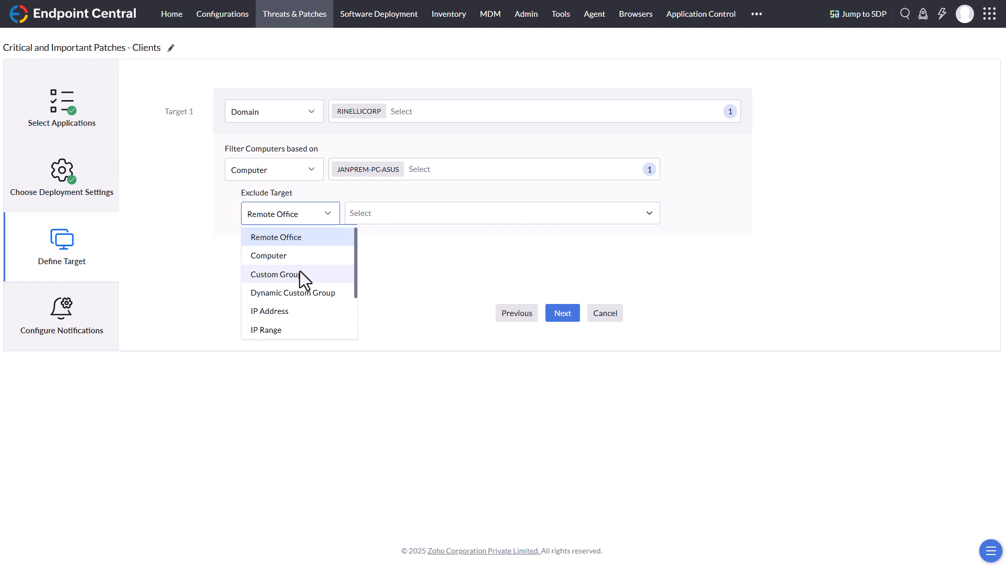
pyautogui.click(438, 256)
pyautogui.click(562, 314)
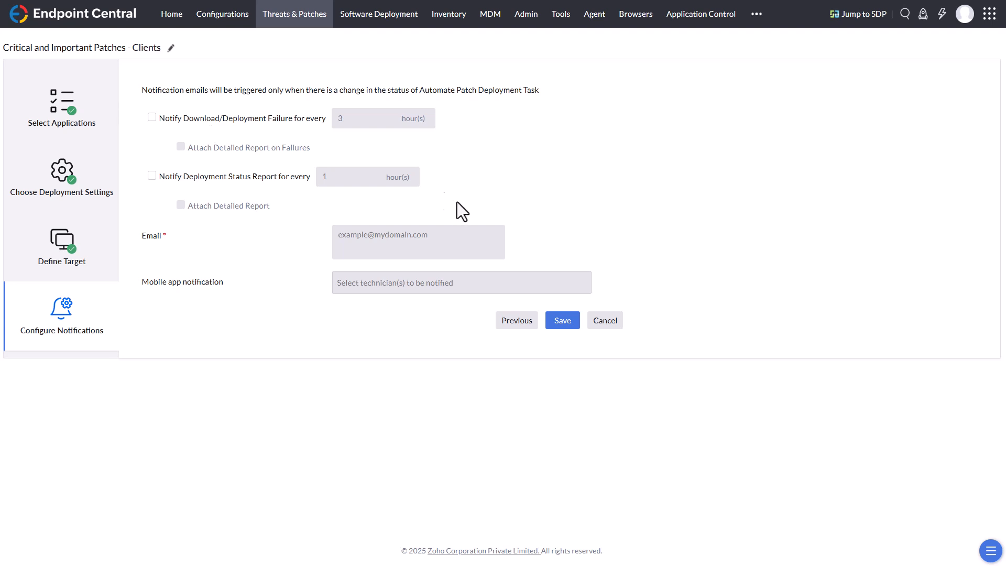
pyautogui.click(561, 322)
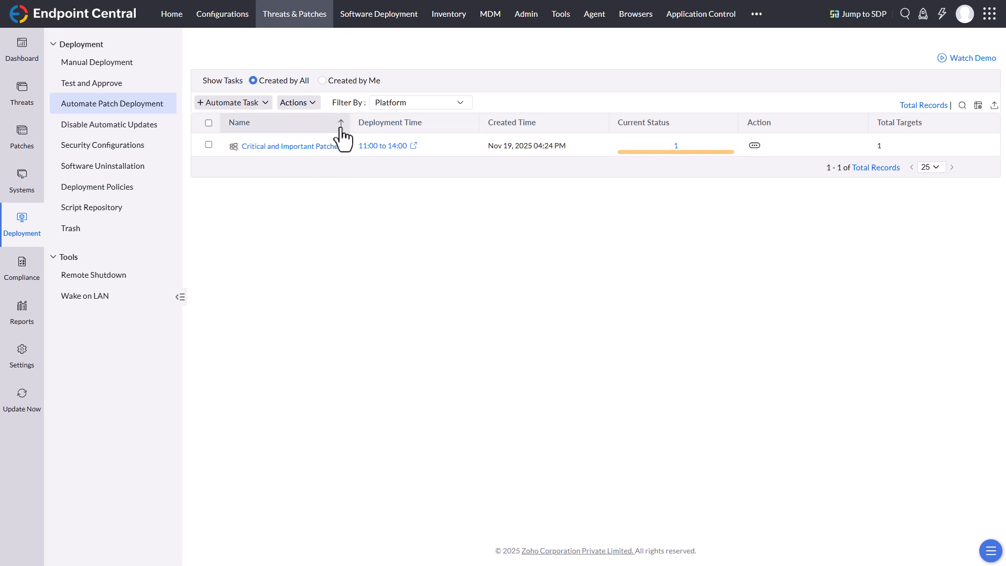
# Step: Widen the task list's Name column and examine the modify, save as new, suspend and delete options for the task
pyautogui.moveTo(351, 124); pyautogui.dragTo(381, 127)
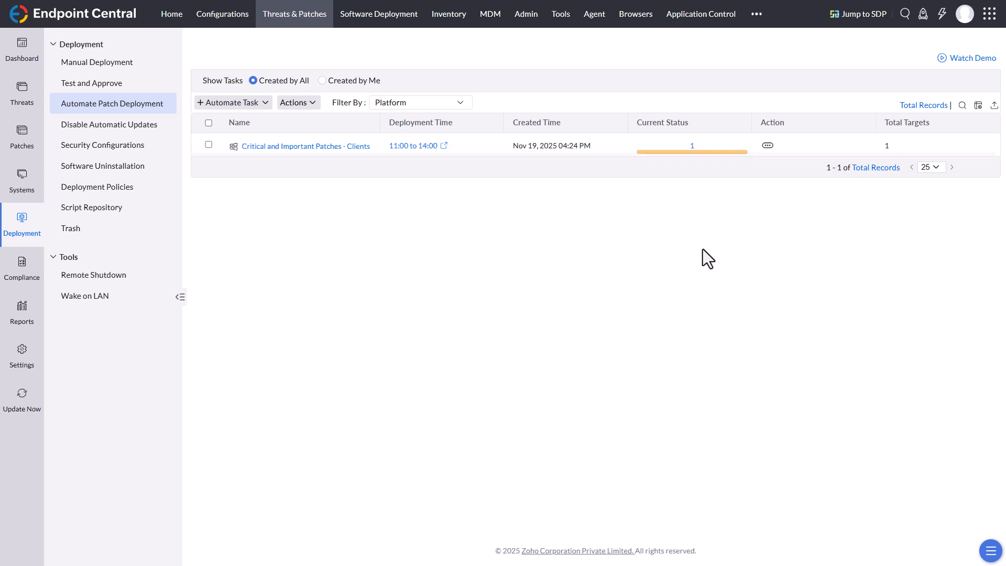
pyautogui.click(767, 146)
pyautogui.moveTo(741, 122)
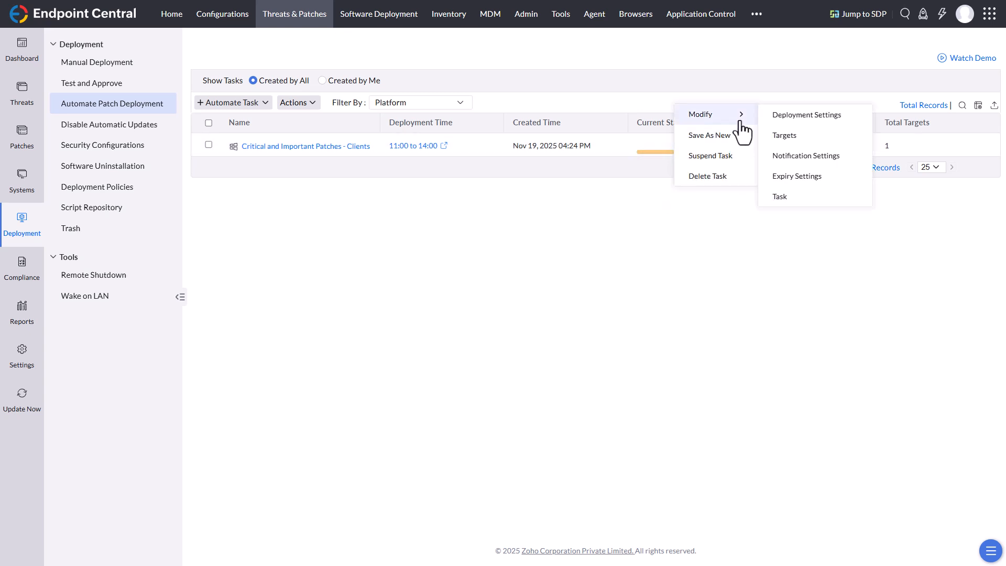
pyautogui.moveTo(737, 141)
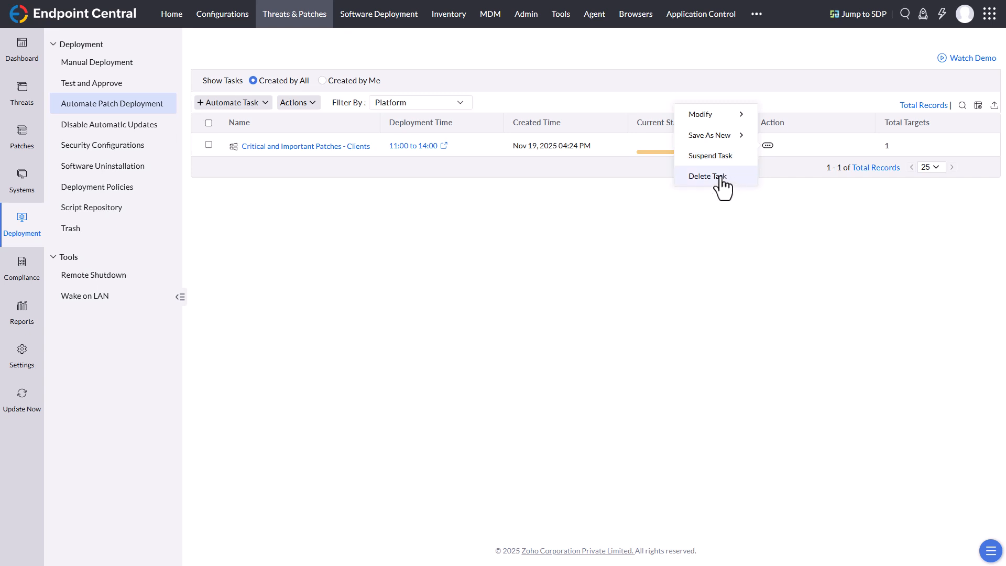
pyautogui.click(410, 207)
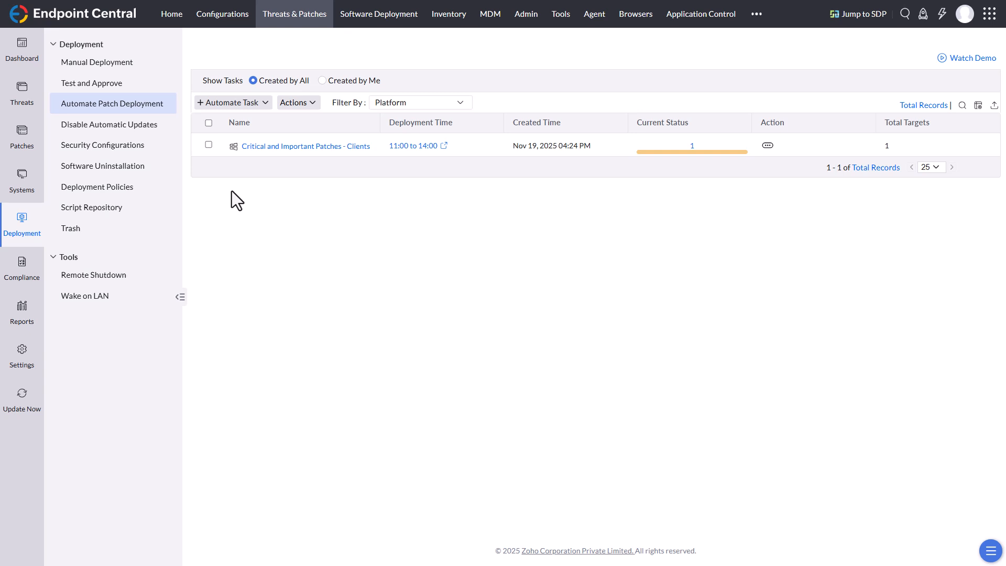
# Step: Change the patch approval setting to Test and Approve, with existing patches marked as Not Approved, and save it
pyautogui.click(93, 90)
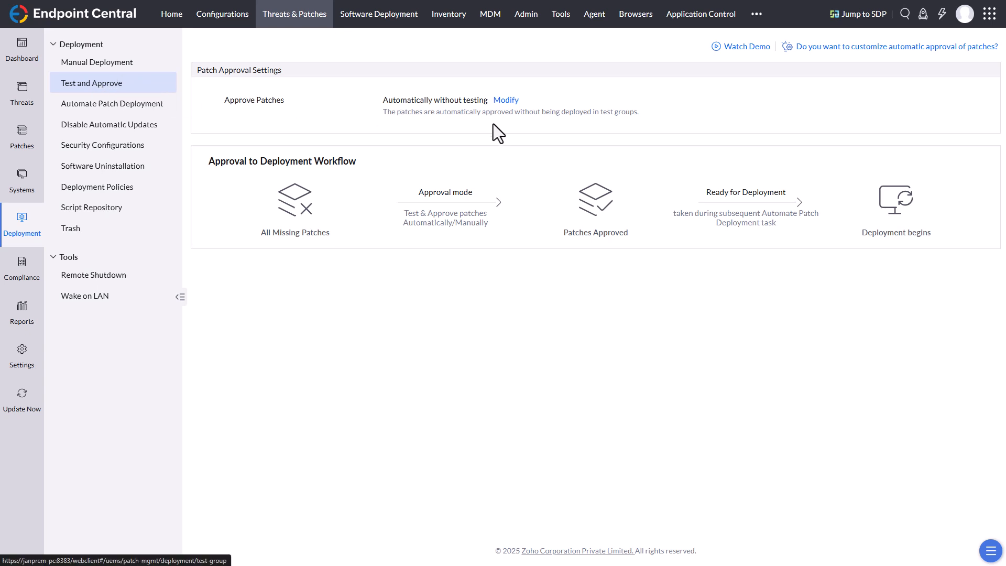
pyautogui.click(506, 101)
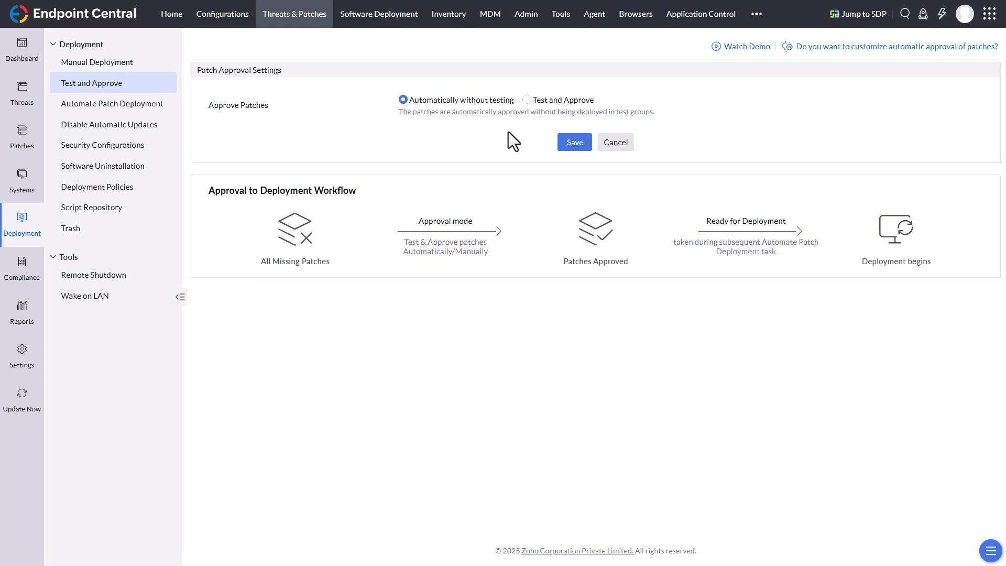
pyautogui.click(528, 100)
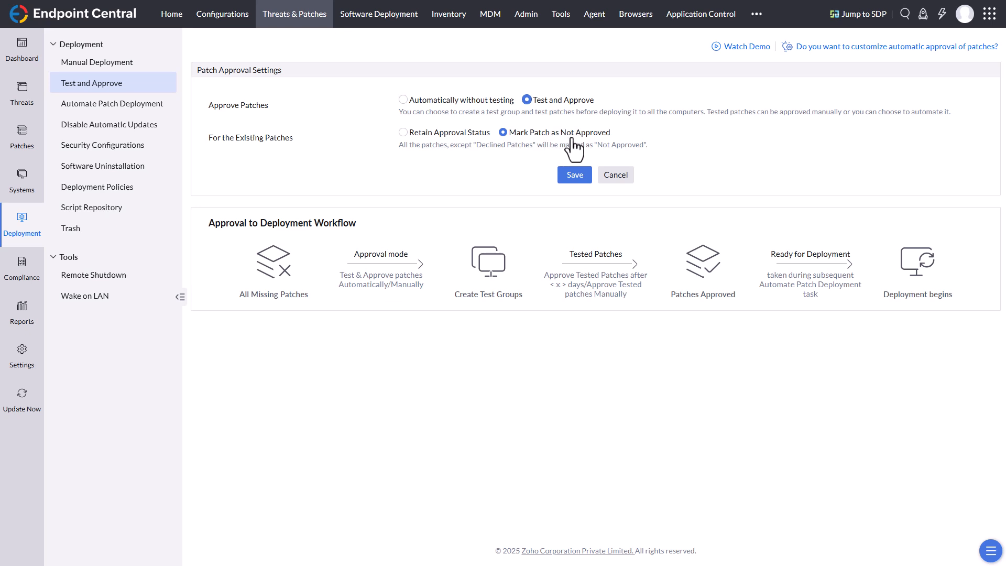
pyautogui.click(571, 178)
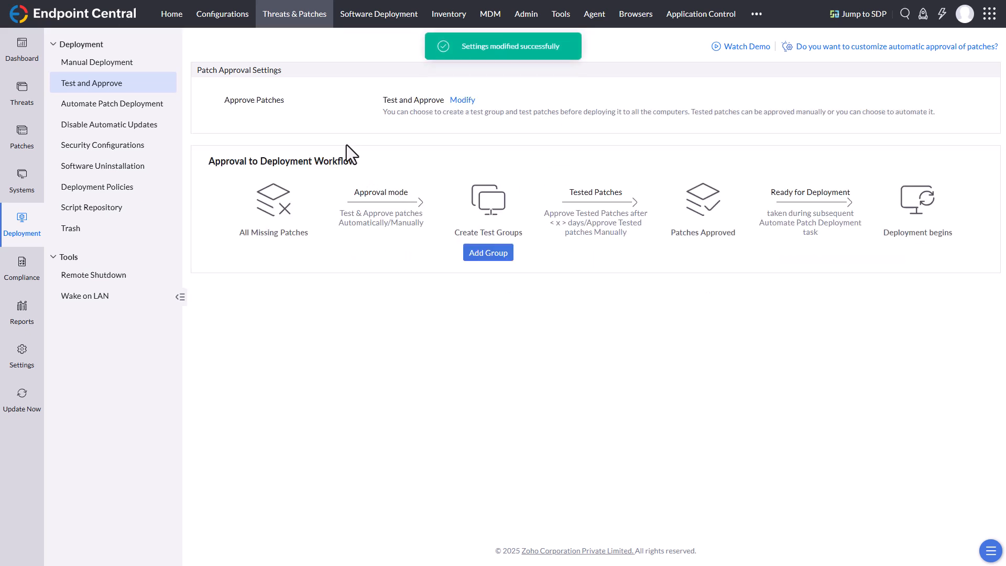
# Step: Mark the Zoom Workplace (x64) (6.6.10.22255) patch in the missing patches list as Approved
pyautogui.click(21, 138)
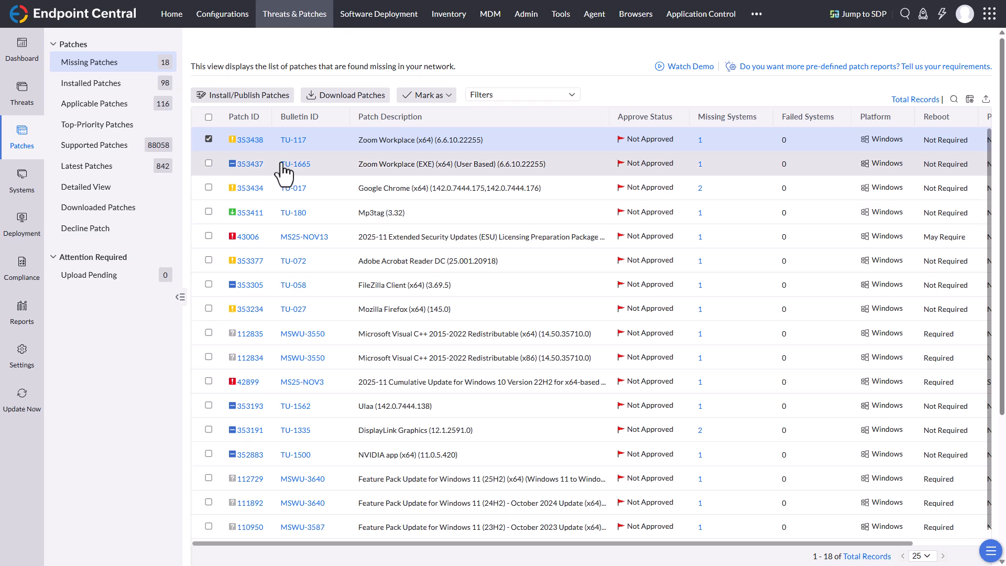
pyautogui.click(209, 140)
pyautogui.click(209, 140)
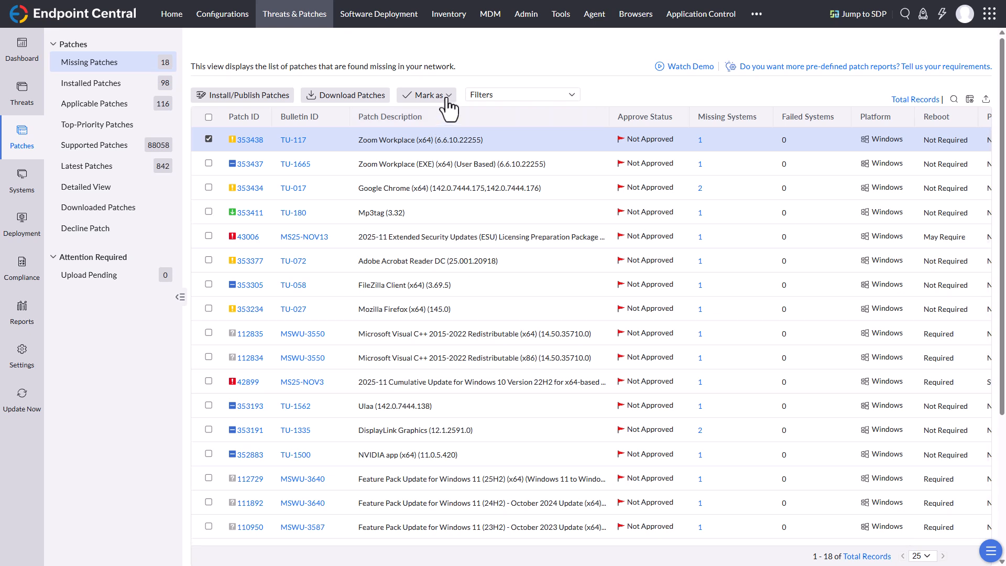
pyautogui.click(447, 97)
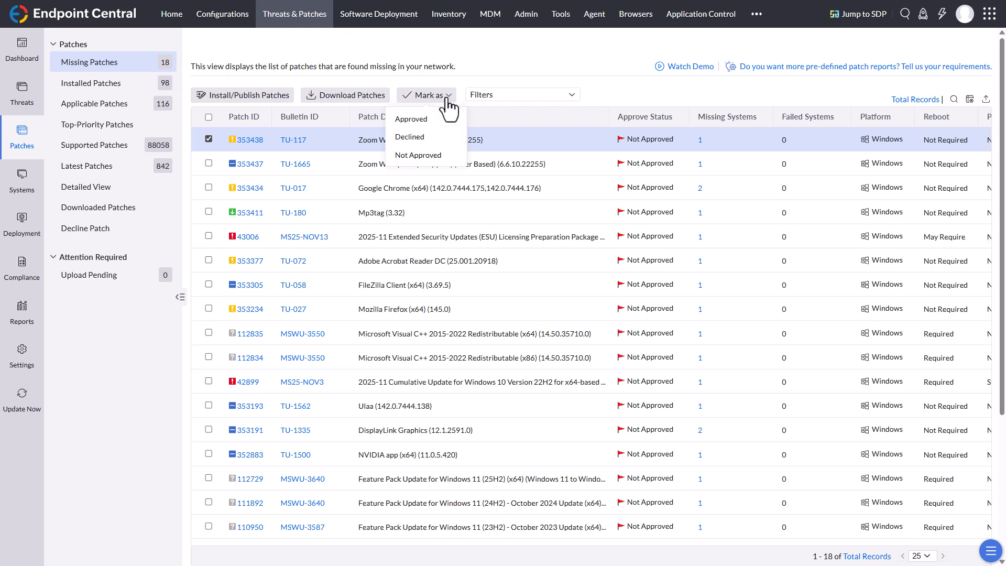
pyautogui.click(417, 123)
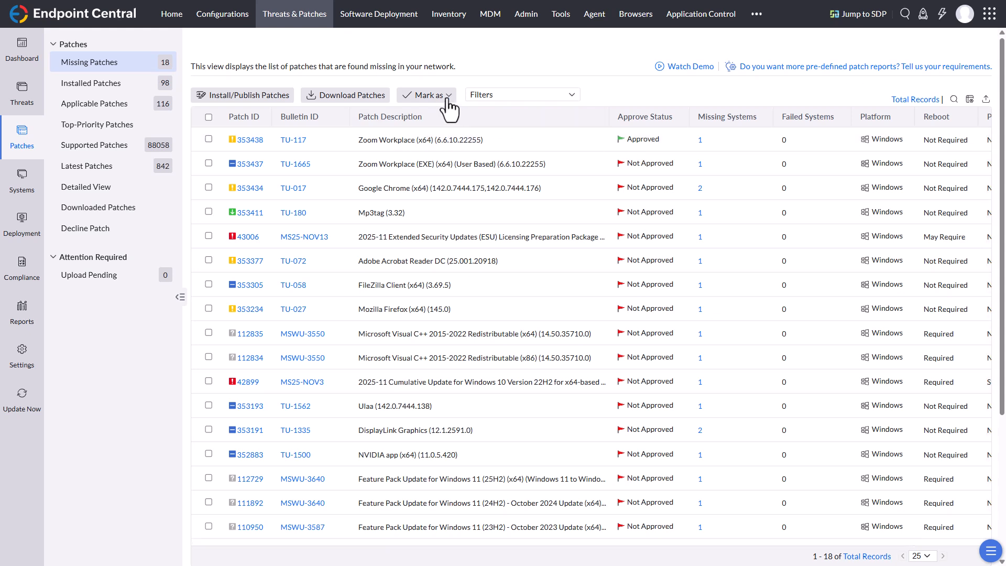
# Step: Reselect the approved Zoom Workplace (x64) patch to check its approval status options, and deselect it
pyautogui.click(208, 139)
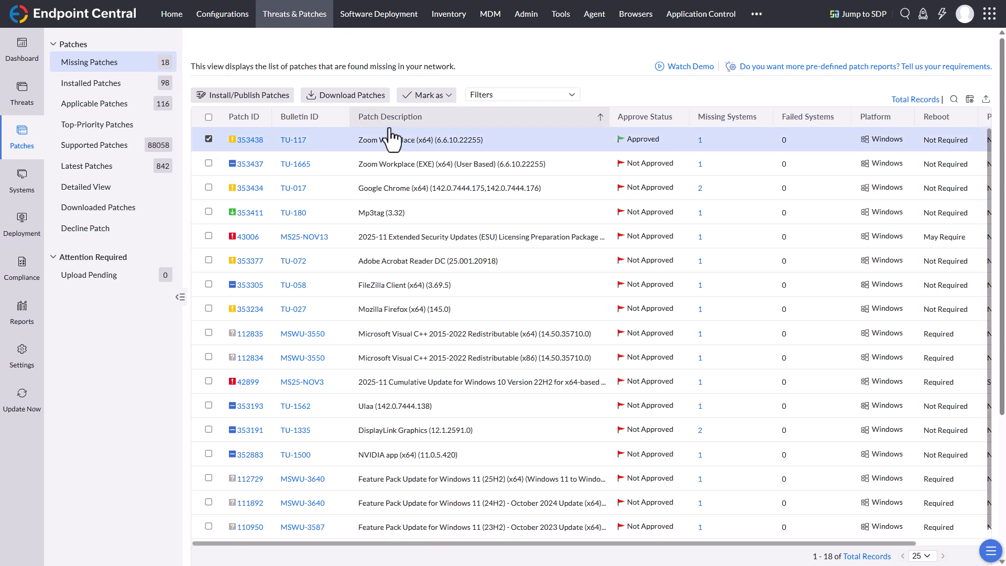
pyautogui.click(444, 97)
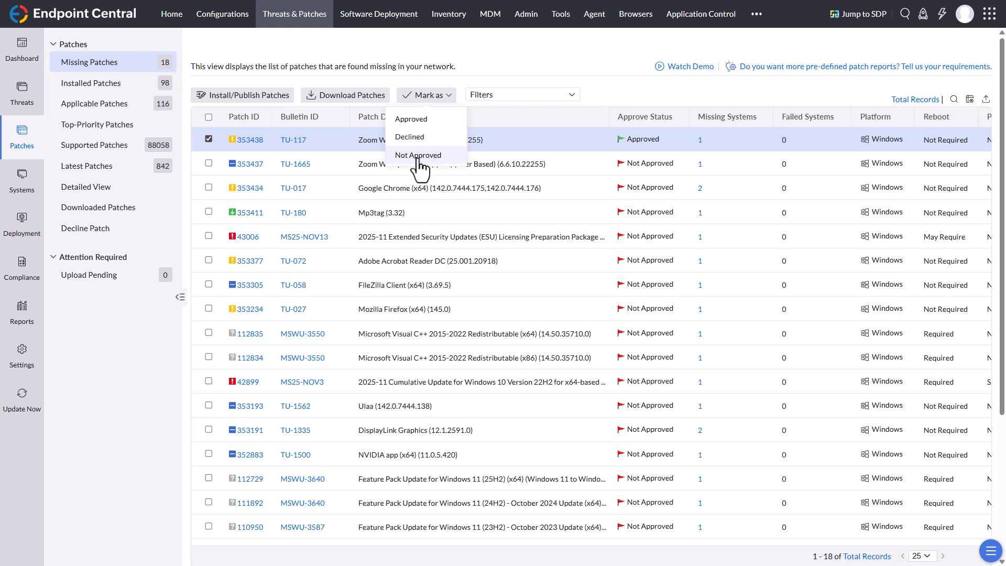
pyautogui.click(209, 139)
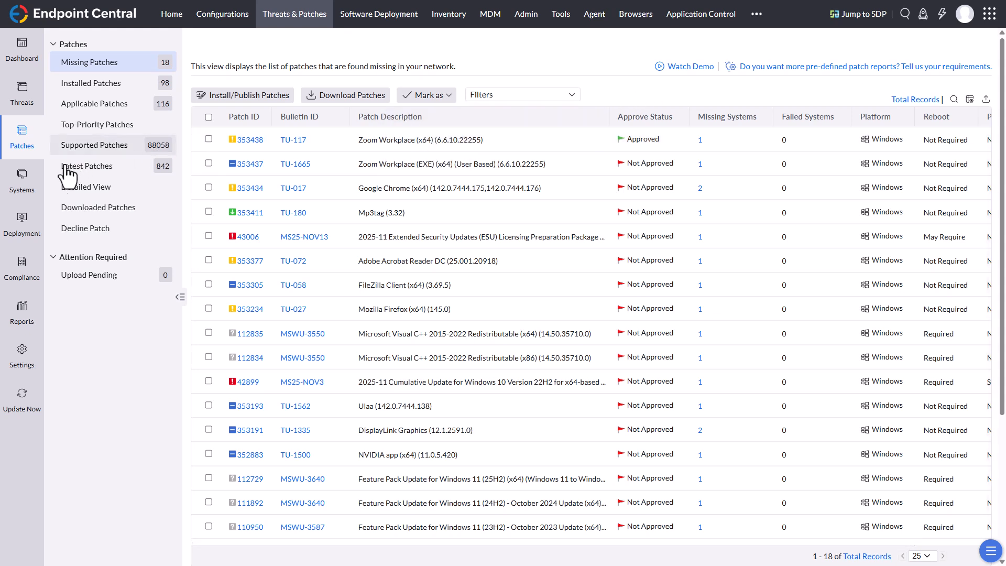
# Step: Open the Critical and Important Patches - Clients automated deployment task for modification
pyautogui.click(22, 222)
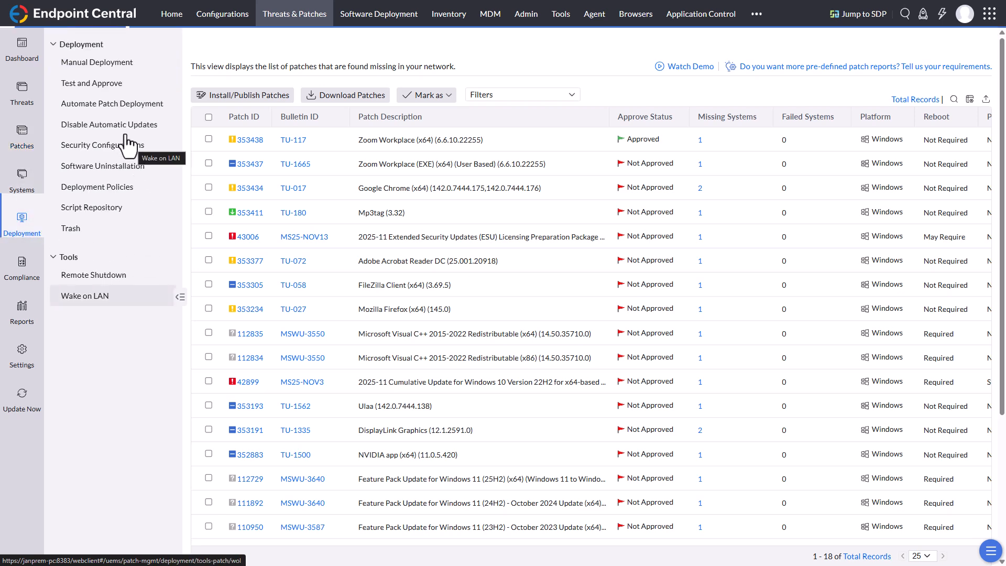
pyautogui.click(128, 105)
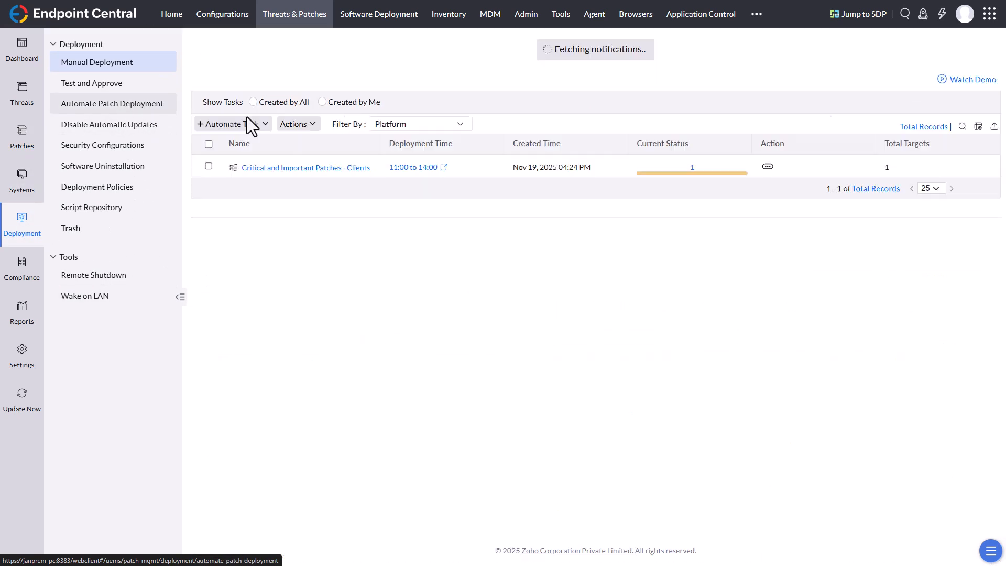
pyautogui.click(767, 147)
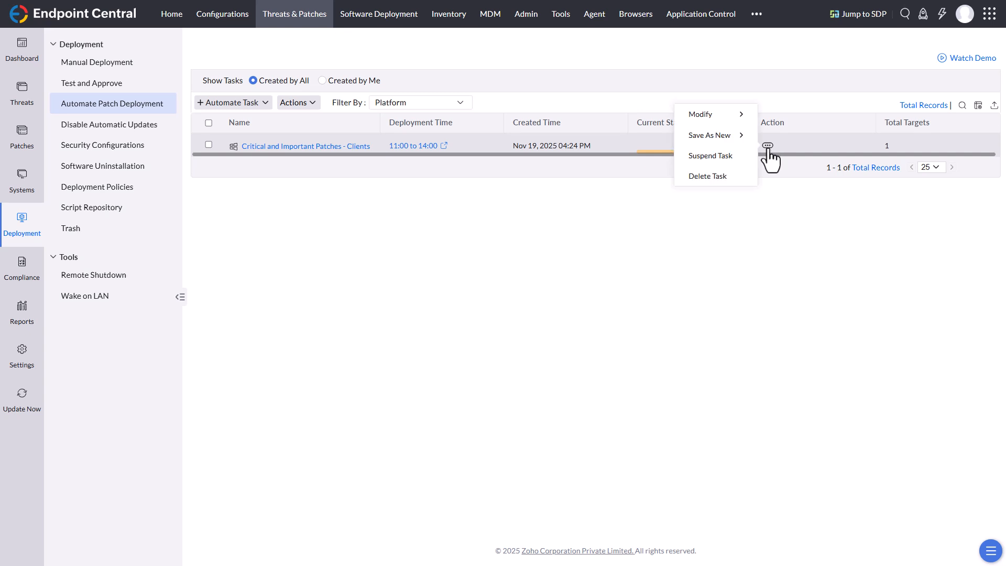
pyautogui.moveTo(735, 131)
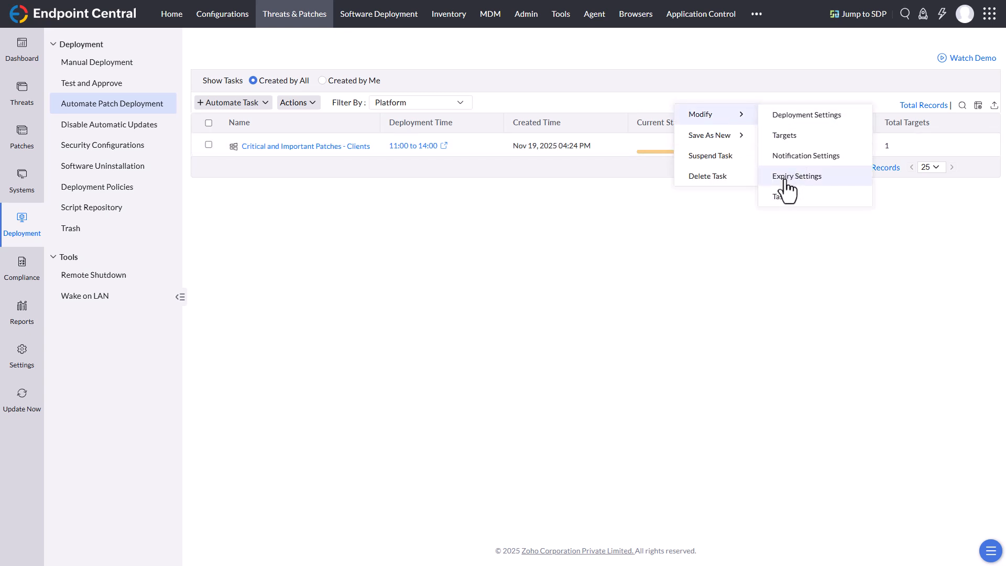
pyautogui.click(783, 199)
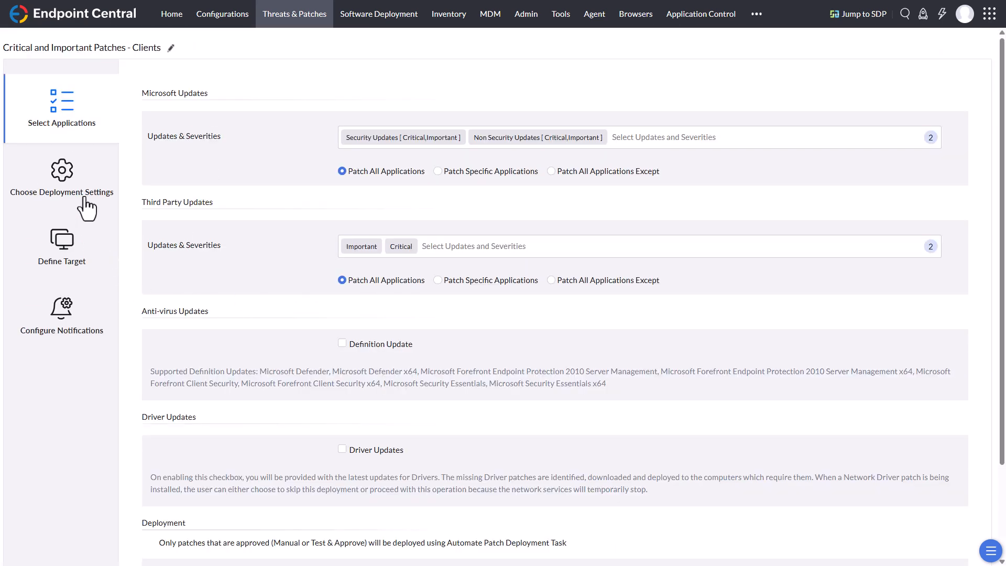
# Step: Count the task's patch deployment delay in days from approval and save the modified task with its other settings kept
pyautogui.scroll(-2, 261, 371)
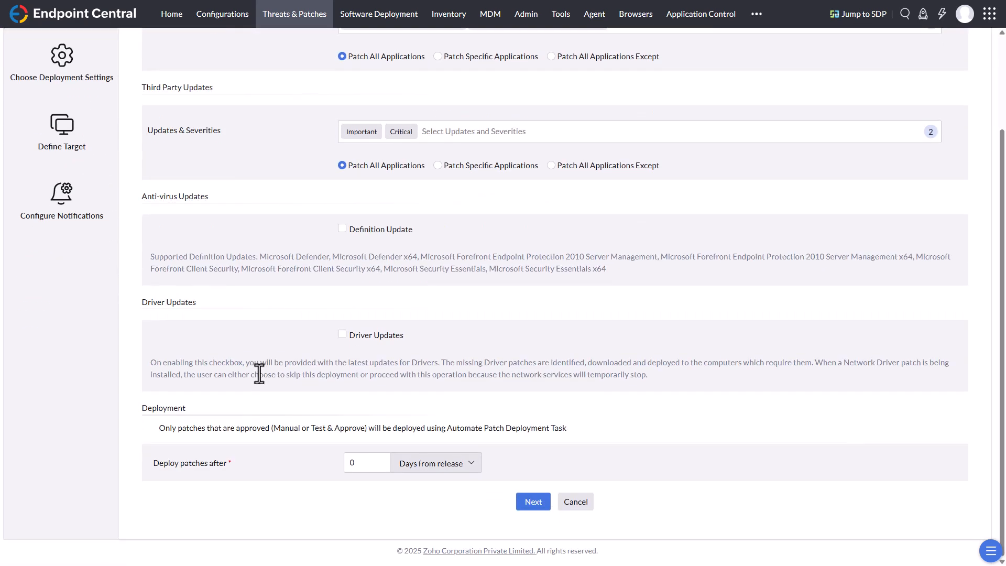
pyautogui.click(468, 473)
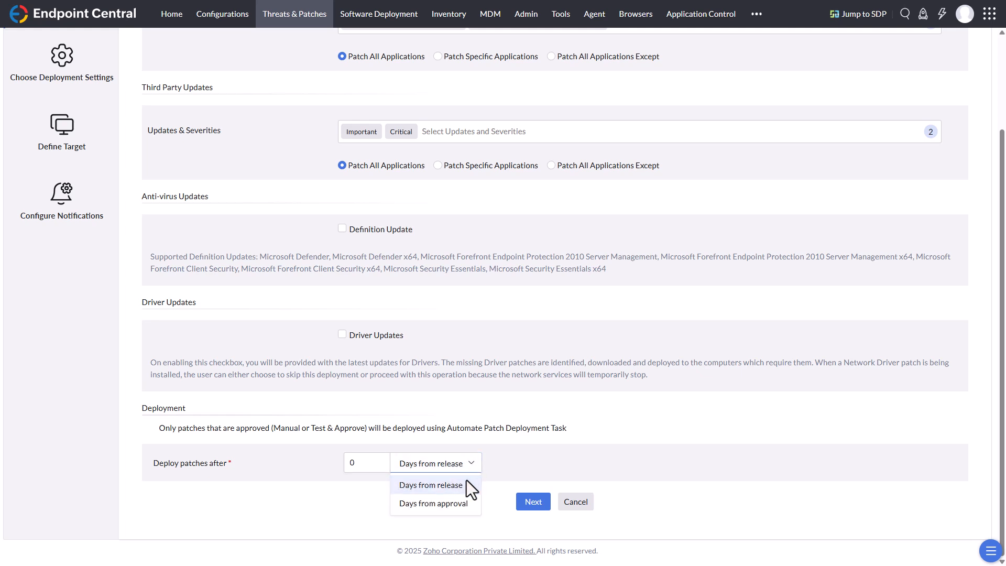
pyautogui.click(436, 504)
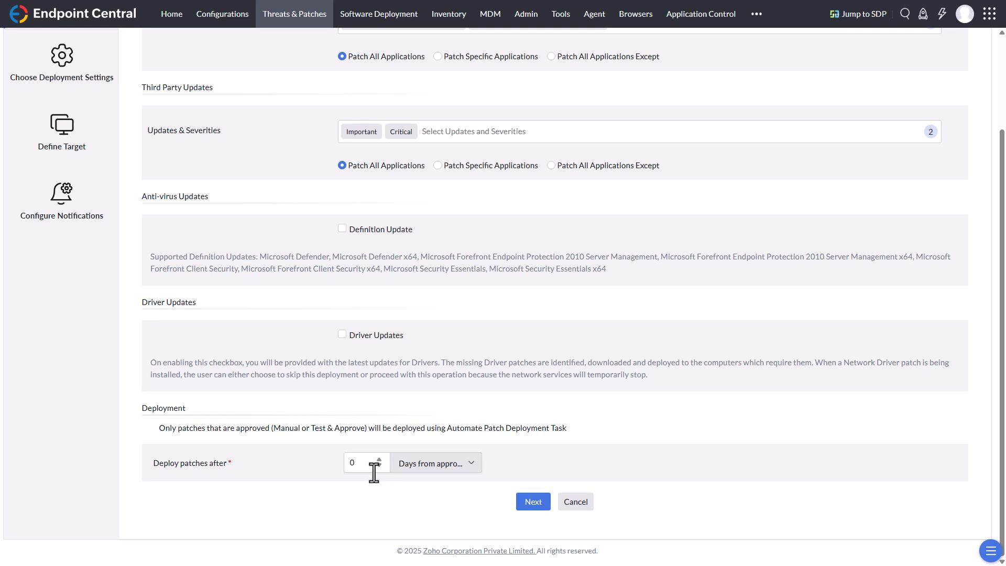
pyautogui.click(536, 507)
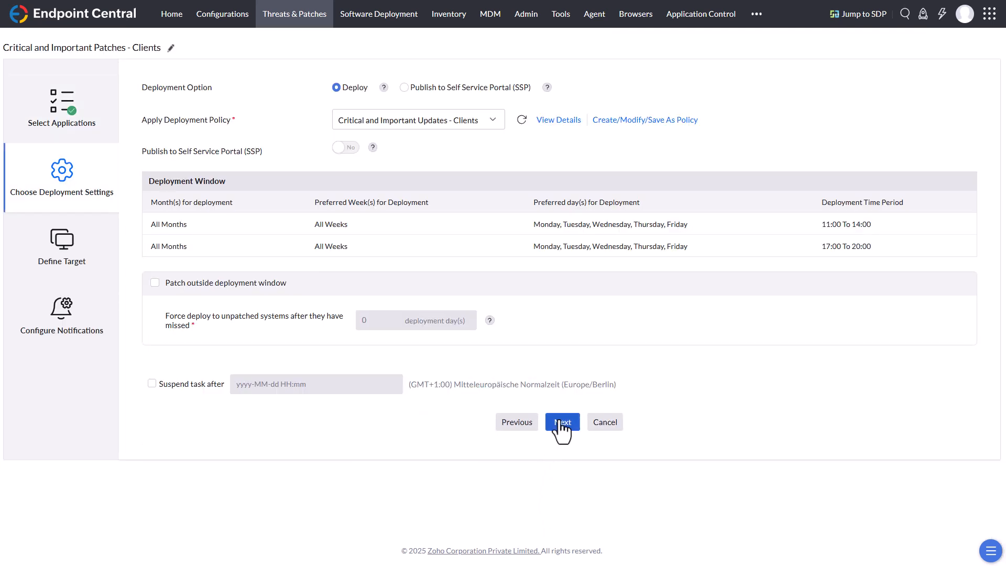
pyautogui.click(561, 424)
pyautogui.click(554, 321)
pyautogui.click(559, 322)
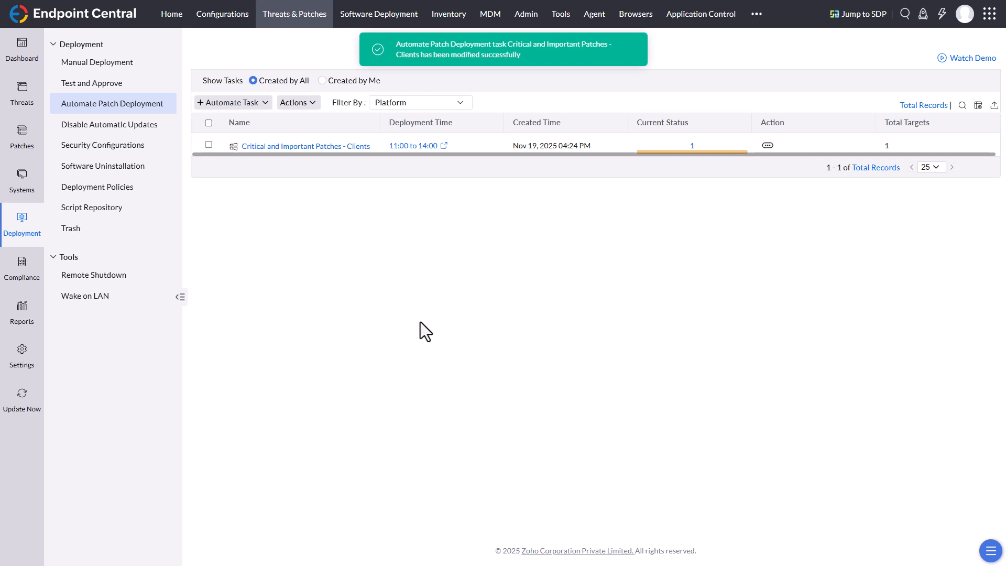
# Step: Start a test group under Test and Approve, check the available Windows target groups, and go to custom group creation
pyautogui.click(121, 92)
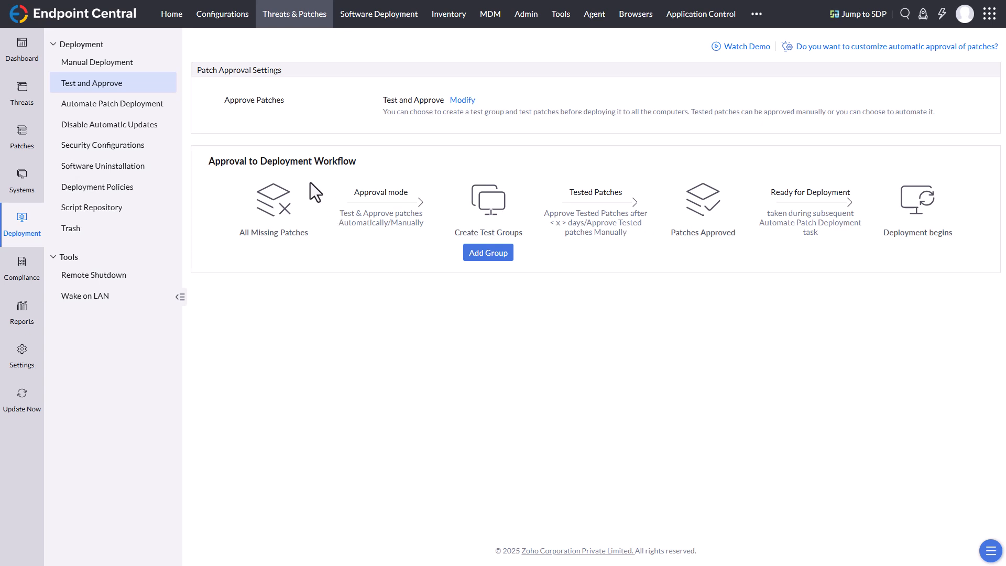
pyautogui.click(495, 257)
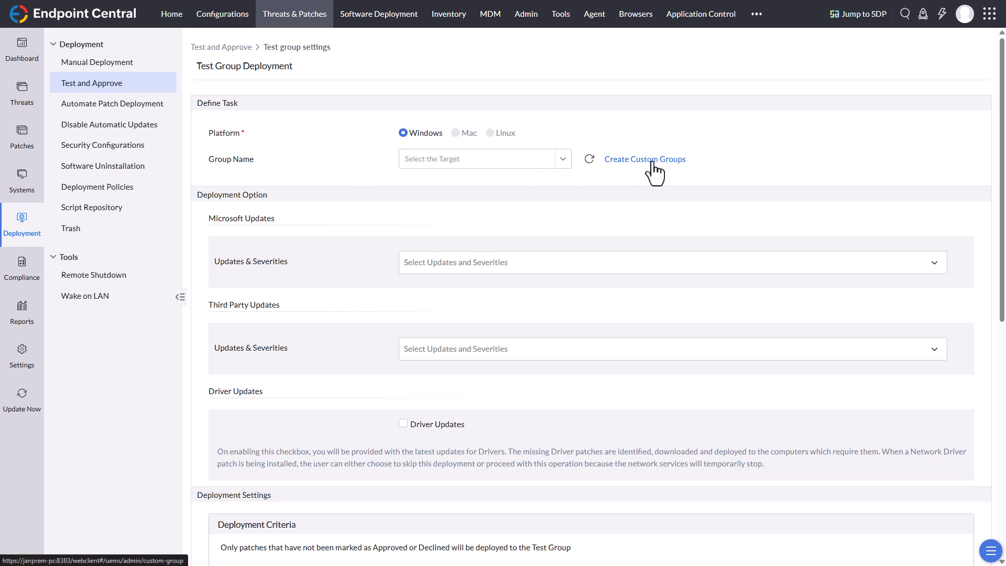
pyautogui.click(562, 160)
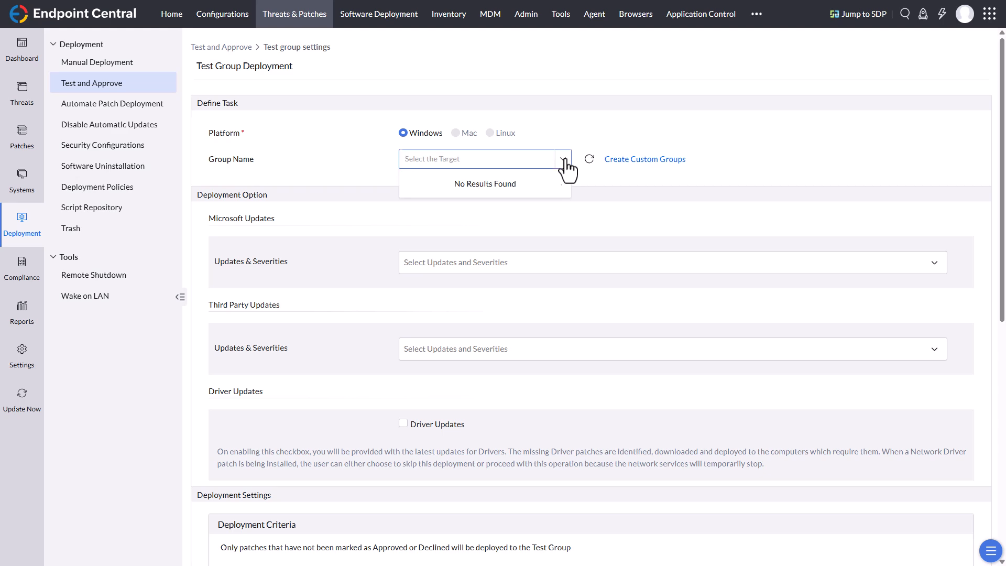
pyautogui.click(651, 118)
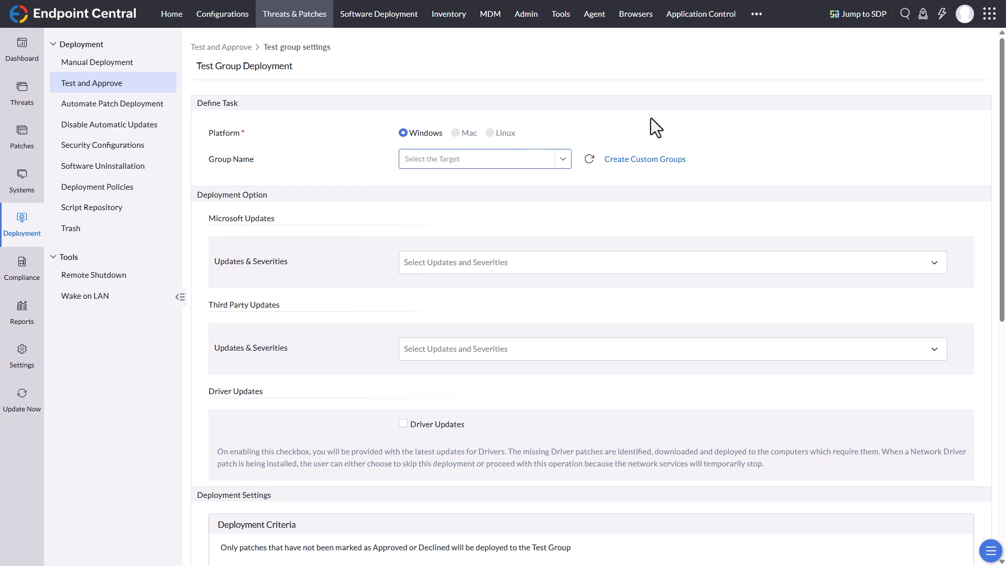
pyautogui.click(642, 160)
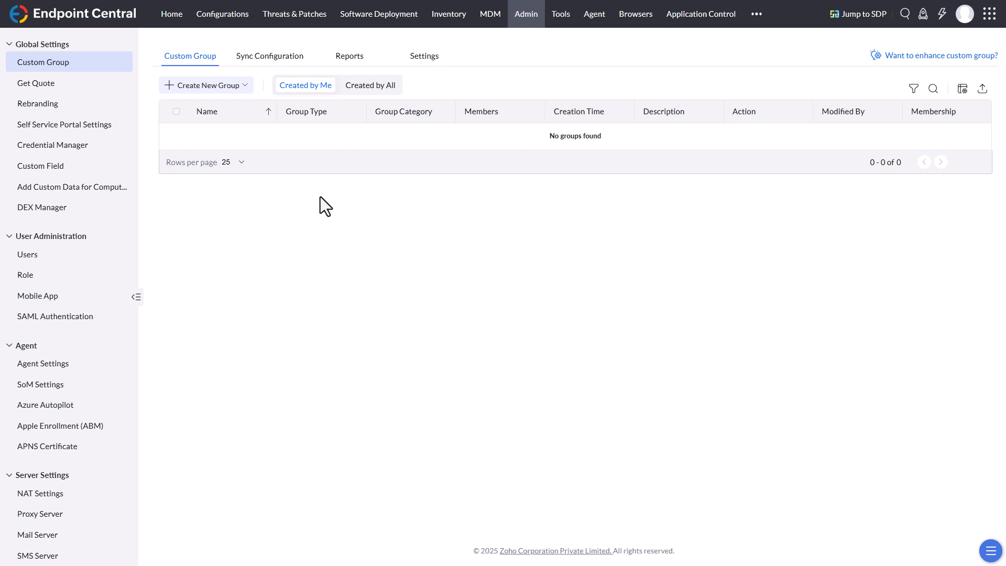
# Step: Start a new custom computer group named "Pilot - Patches"
pyautogui.click(244, 87)
pyautogui.click(226, 108)
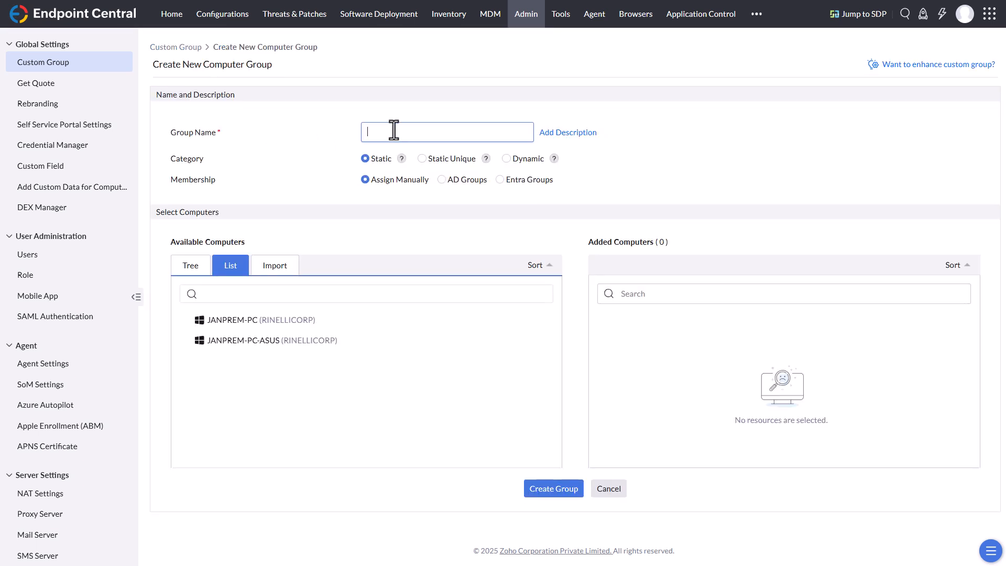
pyautogui.write('Pilot - Patches')
# Step: Switch the group category to Dynamic and examine the operating system, computer and software columns offered for its criteria
pyautogui.click(506, 162)
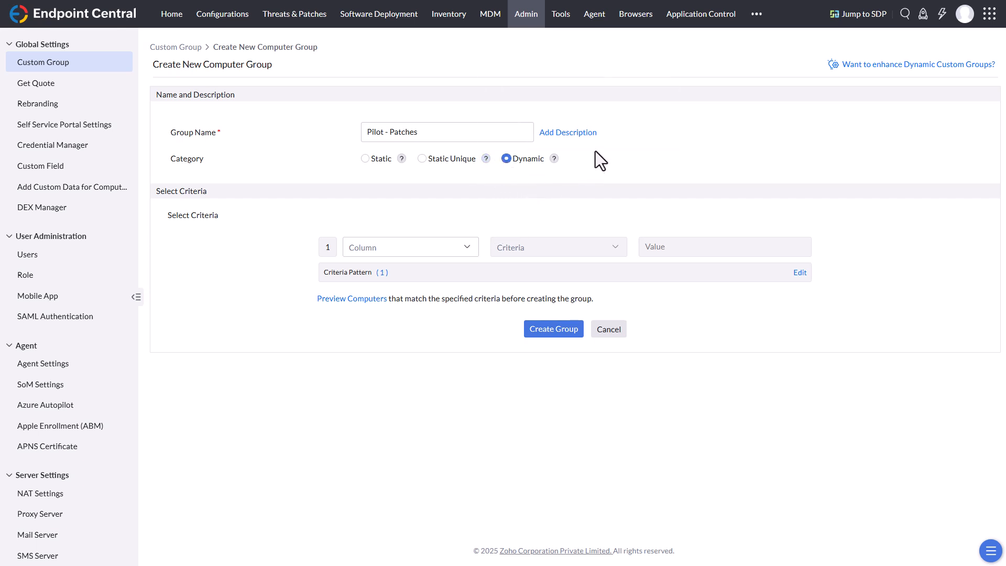
pyautogui.click(461, 253)
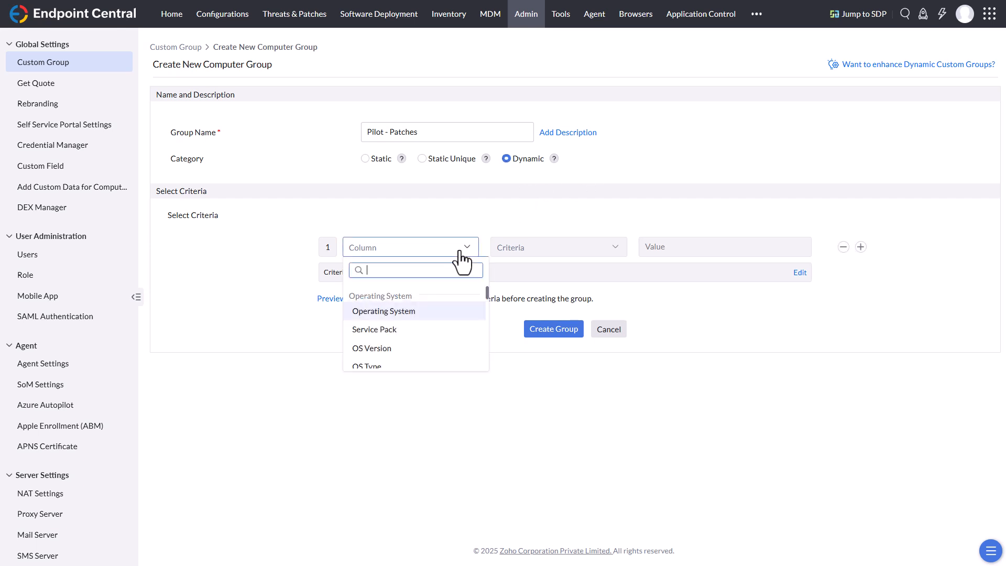
pyautogui.scroll(-3, 412, 339)
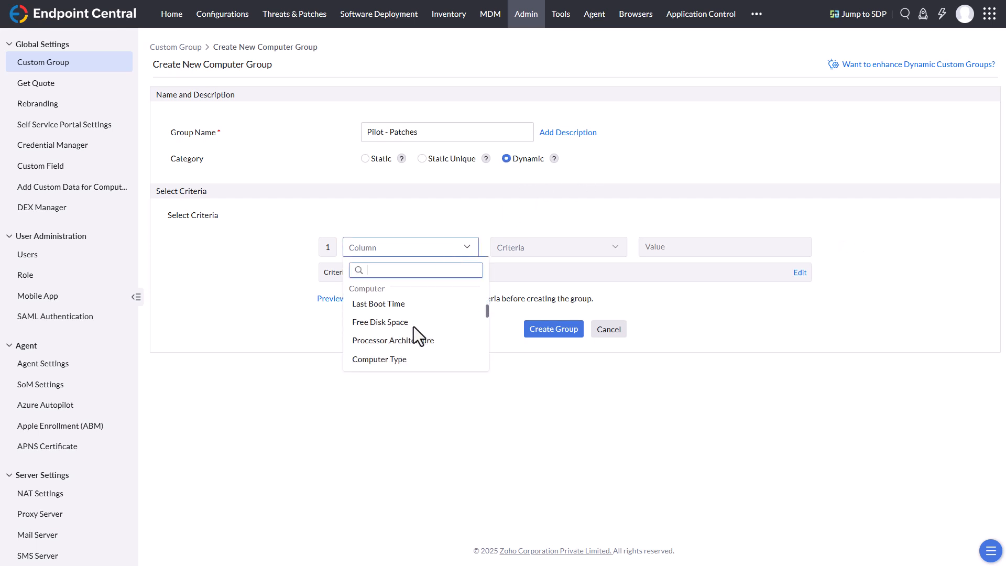
pyautogui.scroll(1, 407, 309)
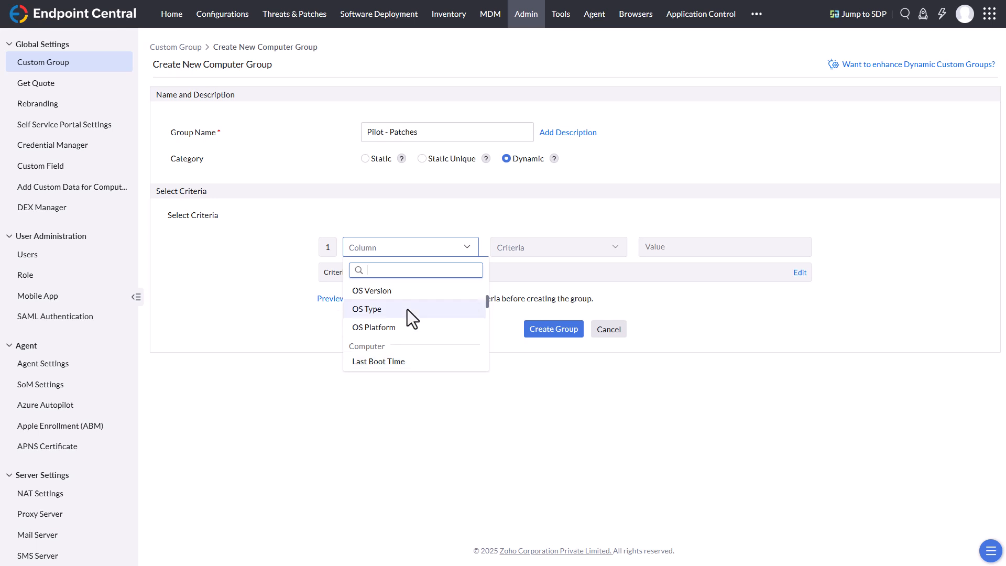
pyautogui.scroll(-3, 407, 309)
pyautogui.scroll(-6, 407, 309)
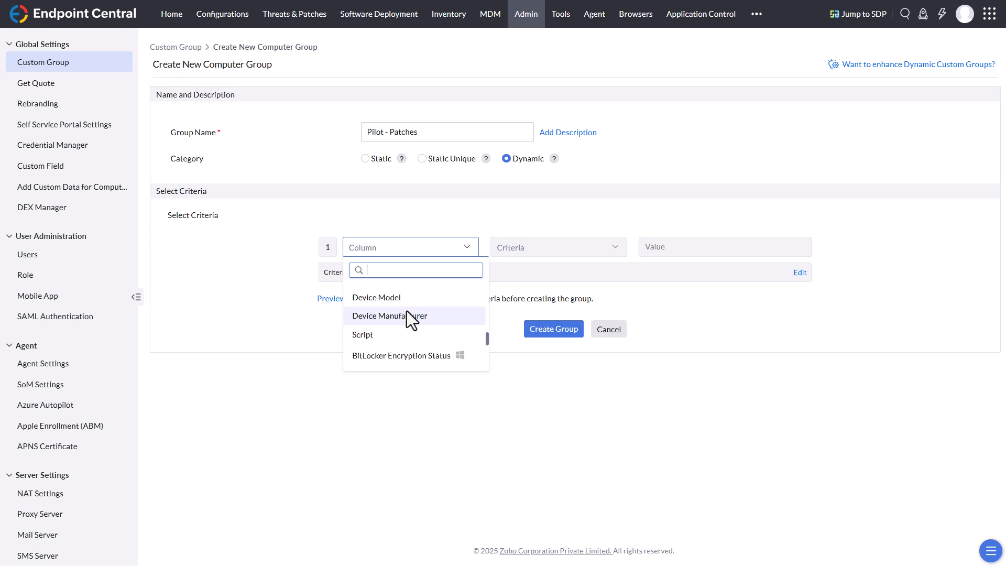
pyautogui.scroll(-2, 406, 312)
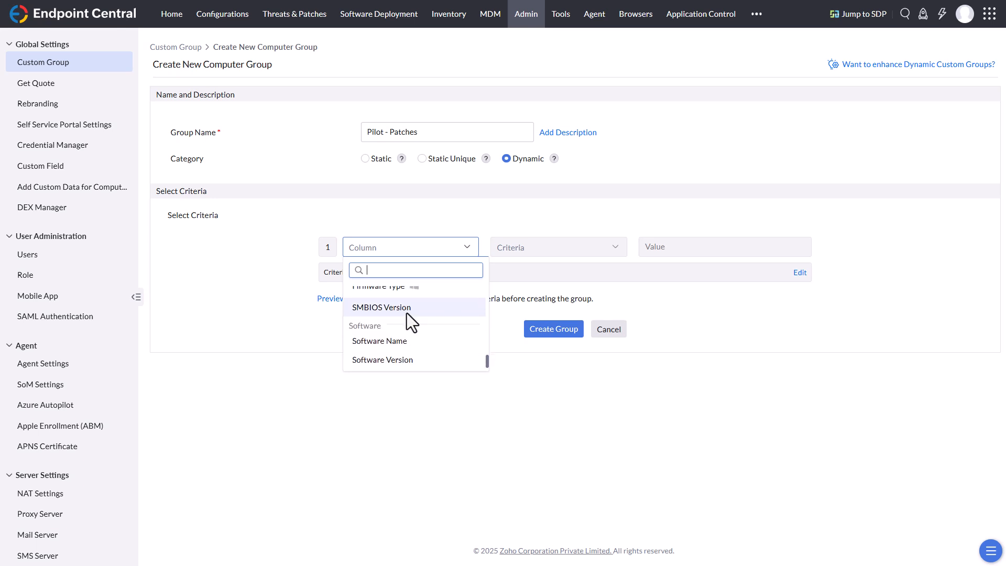
pyautogui.click(476, 214)
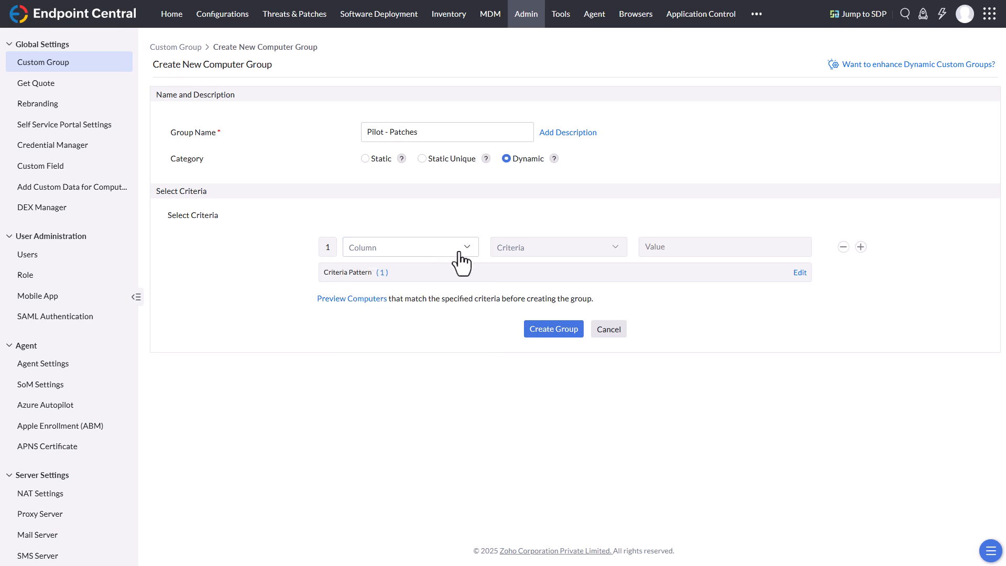
# Step: Add a second criteria row to the dynamic group and examine the AND/OR operators for combining the rows
pyautogui.click(861, 247)
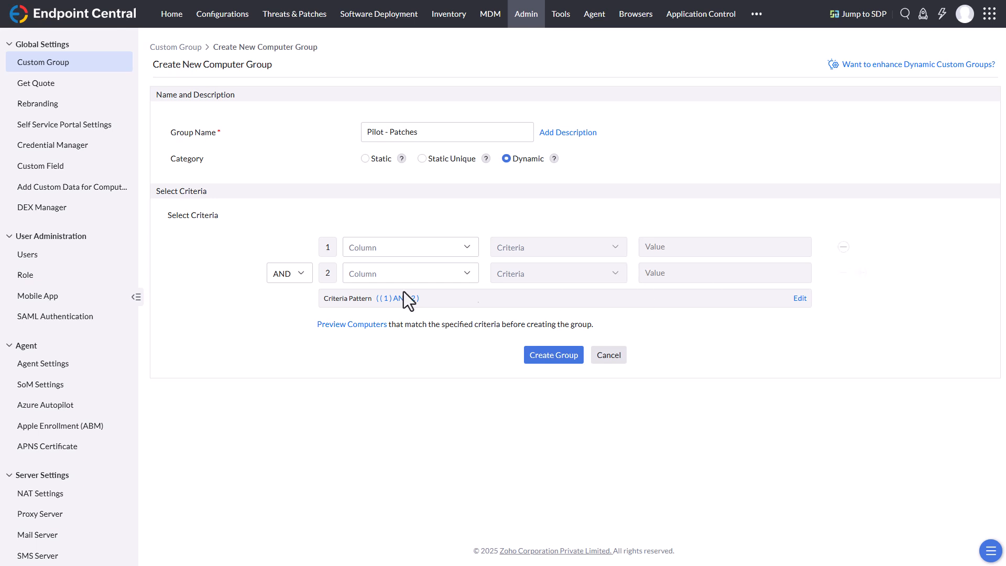
pyautogui.click(301, 281)
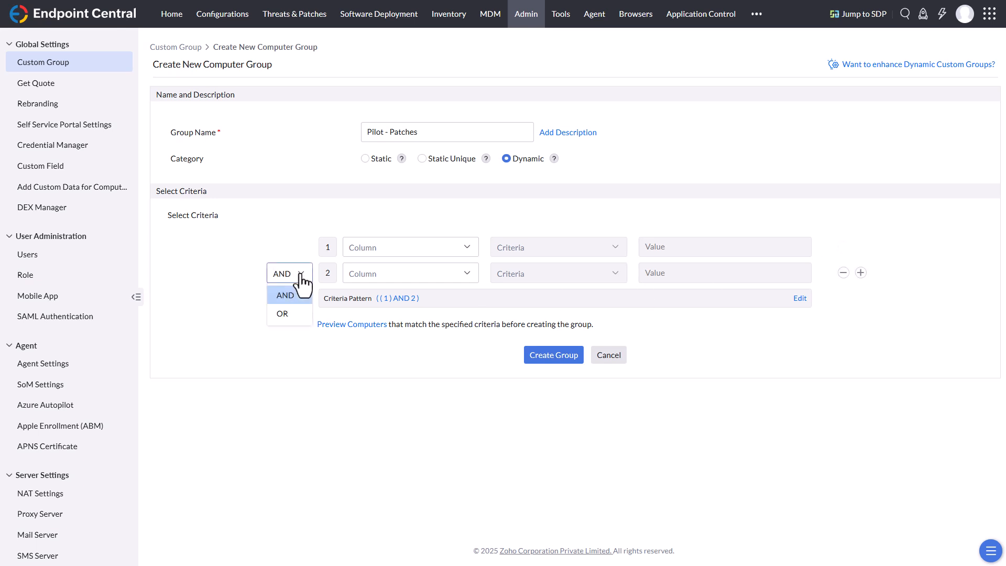
pyautogui.click(279, 218)
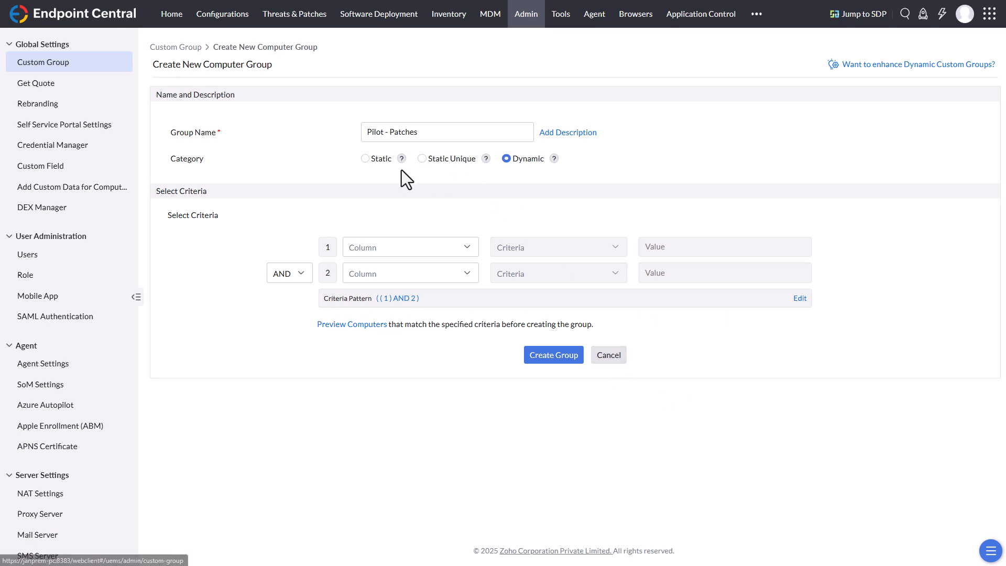
# Step: Set the group category to Static, add the ASUS computer as its member, and create the group
pyautogui.click(373, 164)
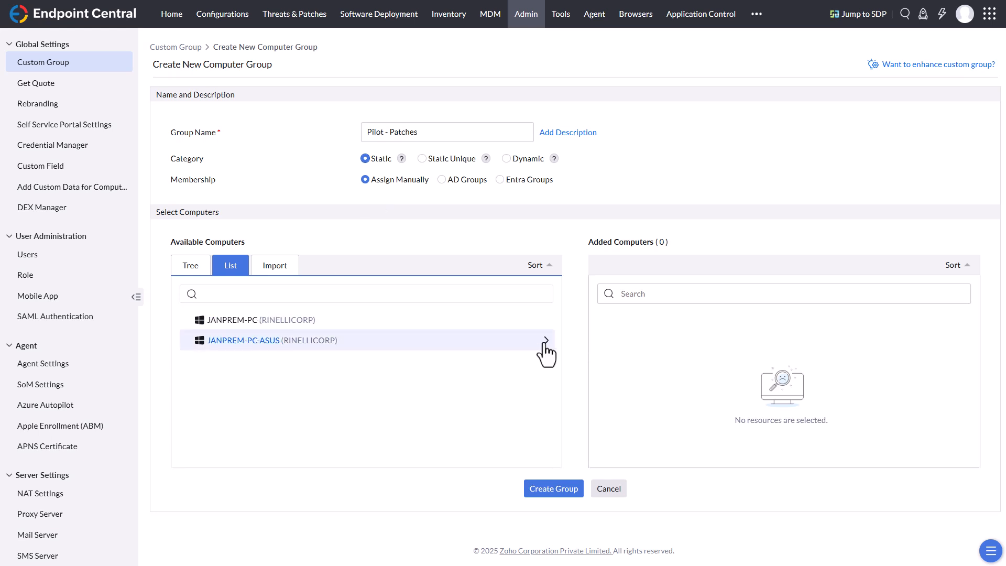
pyautogui.click(544, 342)
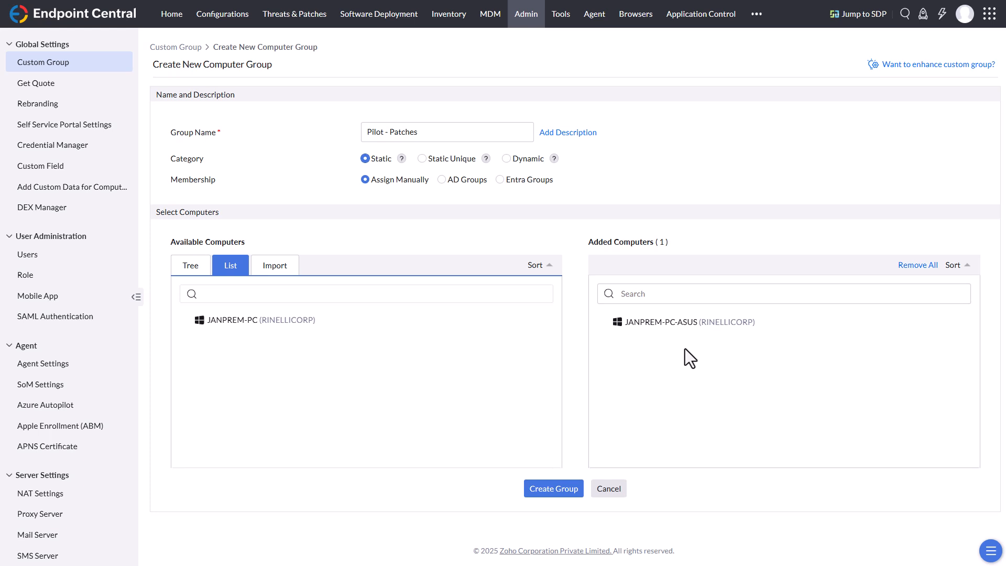
pyautogui.click(553, 488)
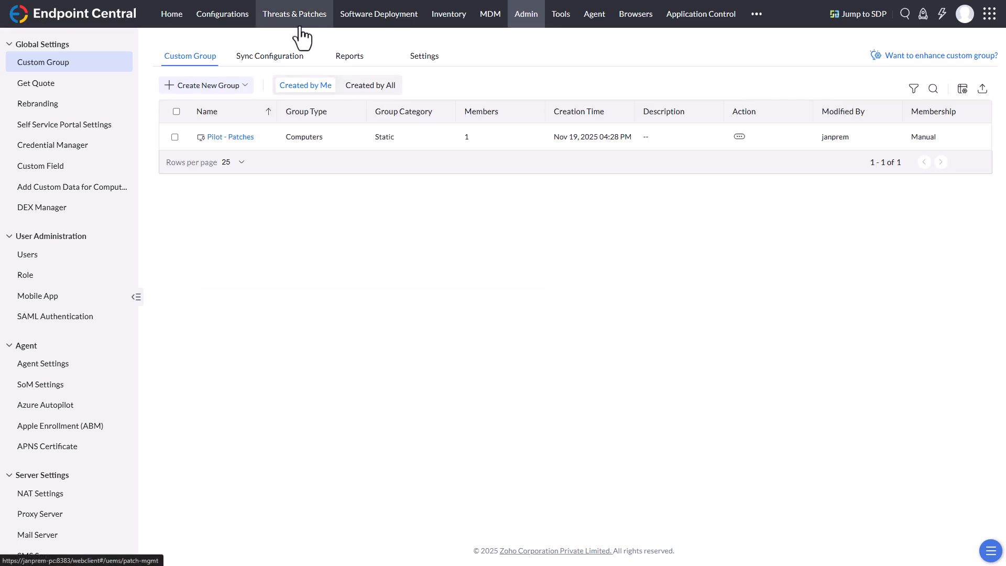
# Step: Look over the Threats & Patches vulnerability dashboard and the Admin settings overview, ending back in Threats & Patches
pyautogui.click(299, 25)
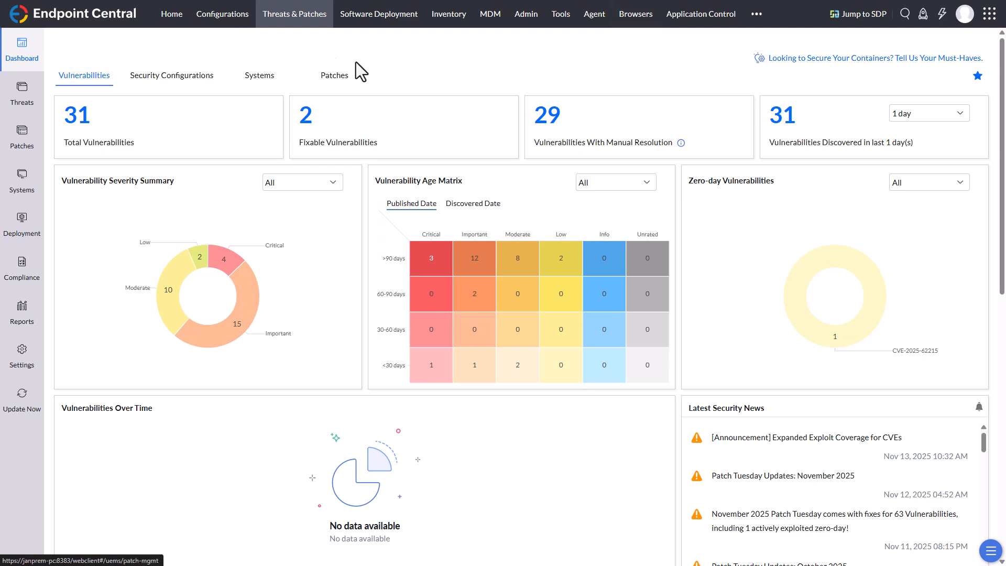
pyautogui.click(526, 22)
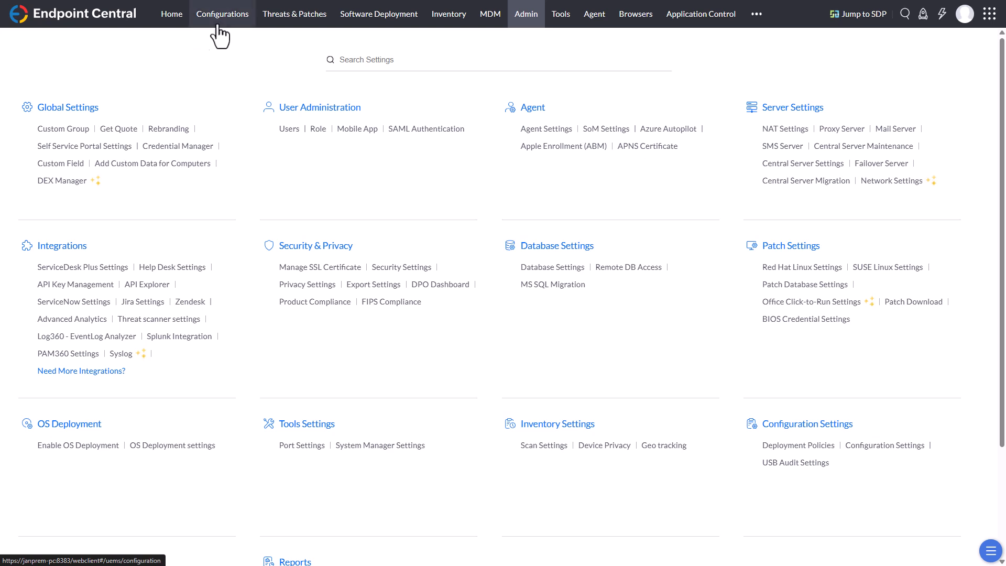
pyautogui.click(272, 21)
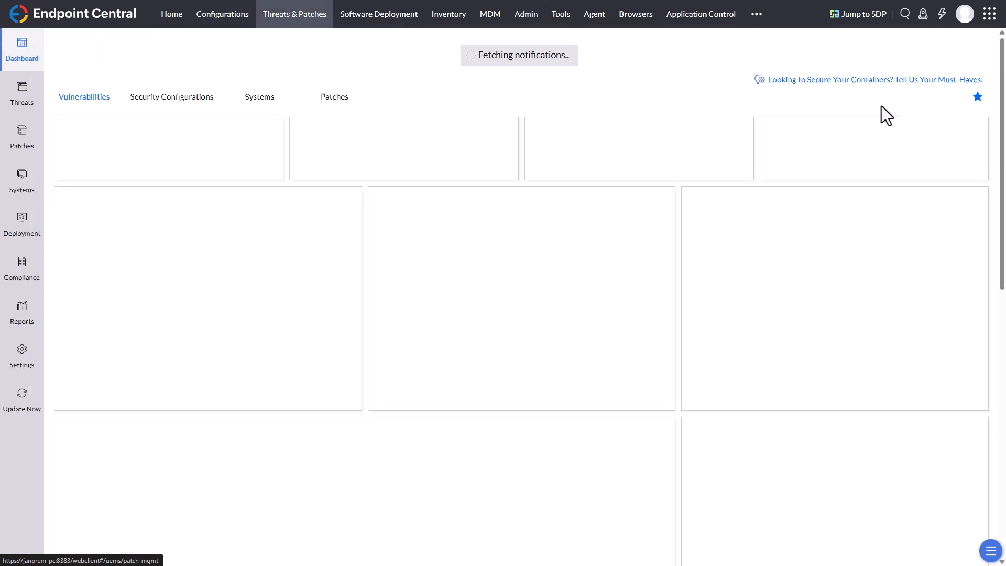
# Step: Open the advanced search and examine its computer and device search scopes, keeping Features & Articles selected
pyautogui.click(906, 21)
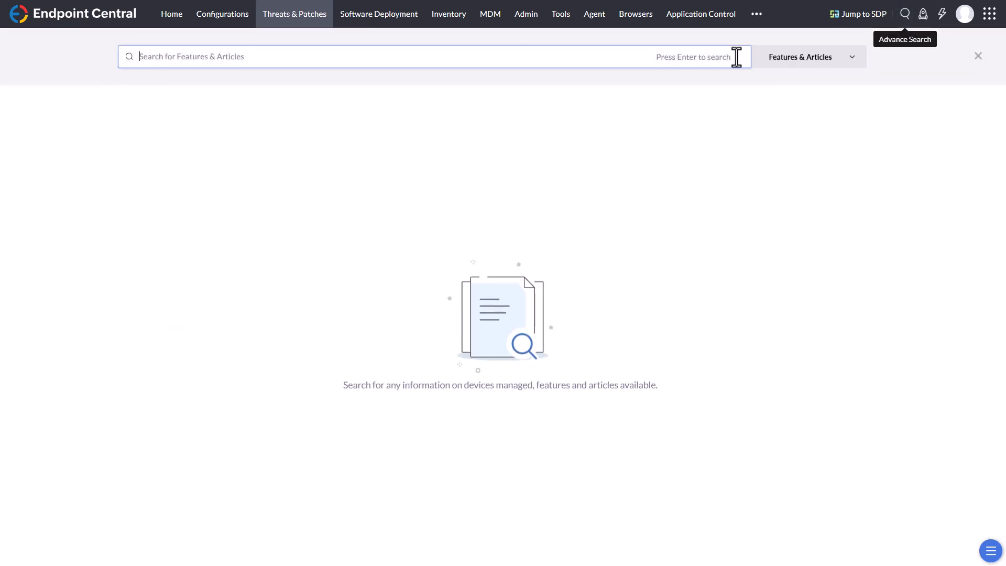
pyautogui.click(853, 58)
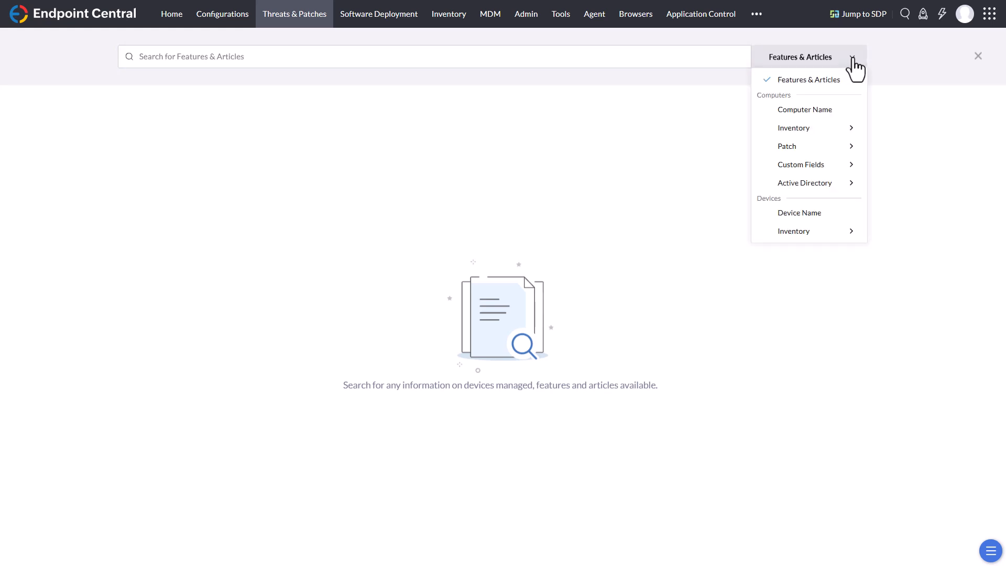
pyautogui.click(853, 59)
pyautogui.click(530, 60)
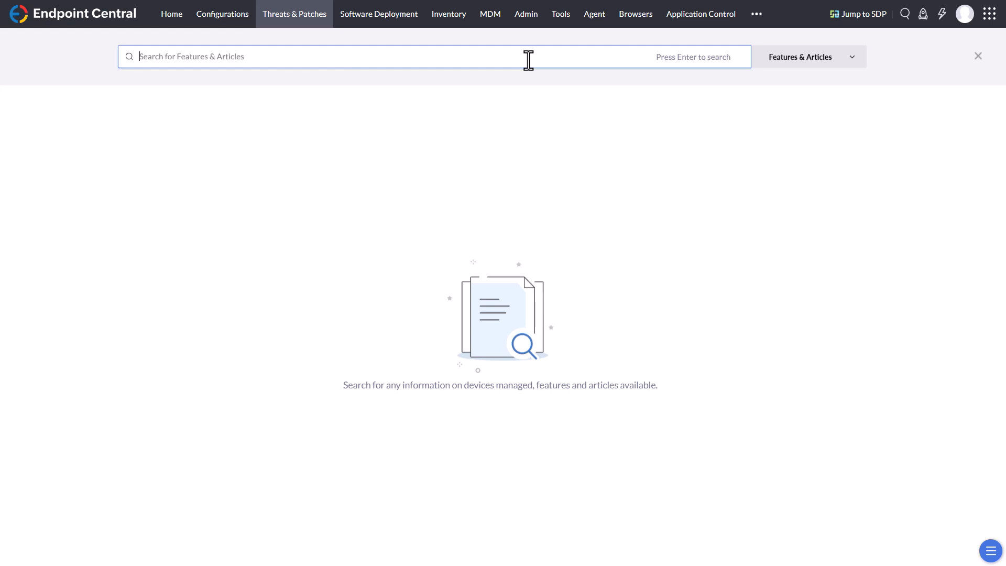
# Step: Search features for "custom group", open the Create New Group form from the results, and leave it without creating a group
pyautogui.write('custom group')
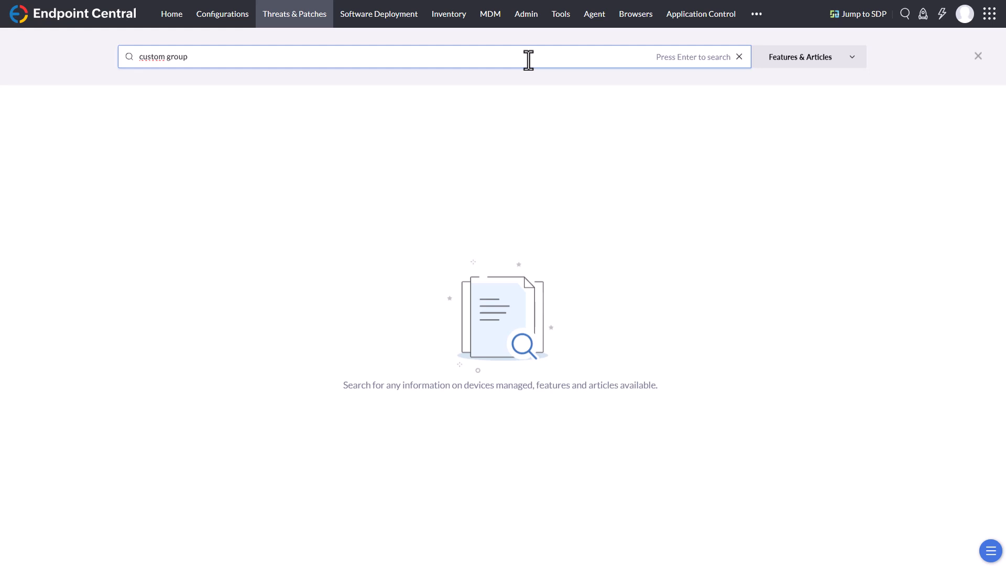
pyautogui.press('Return')
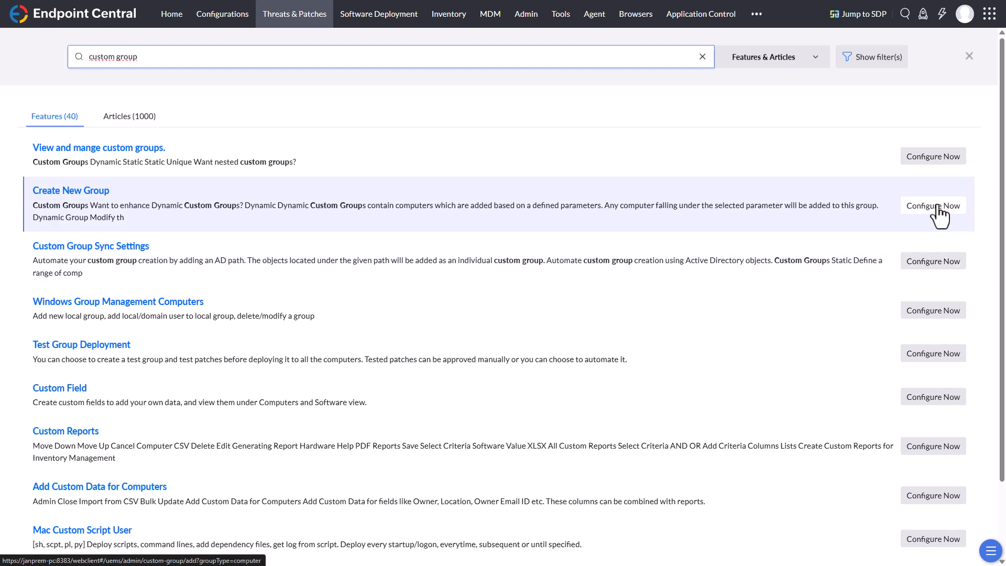
pyautogui.click(938, 207)
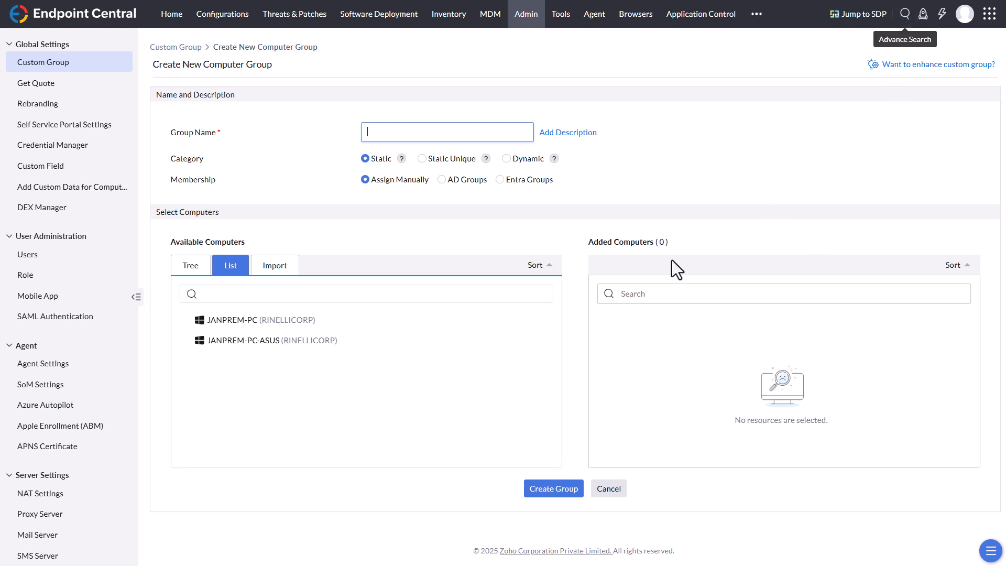
pyautogui.click(609, 489)
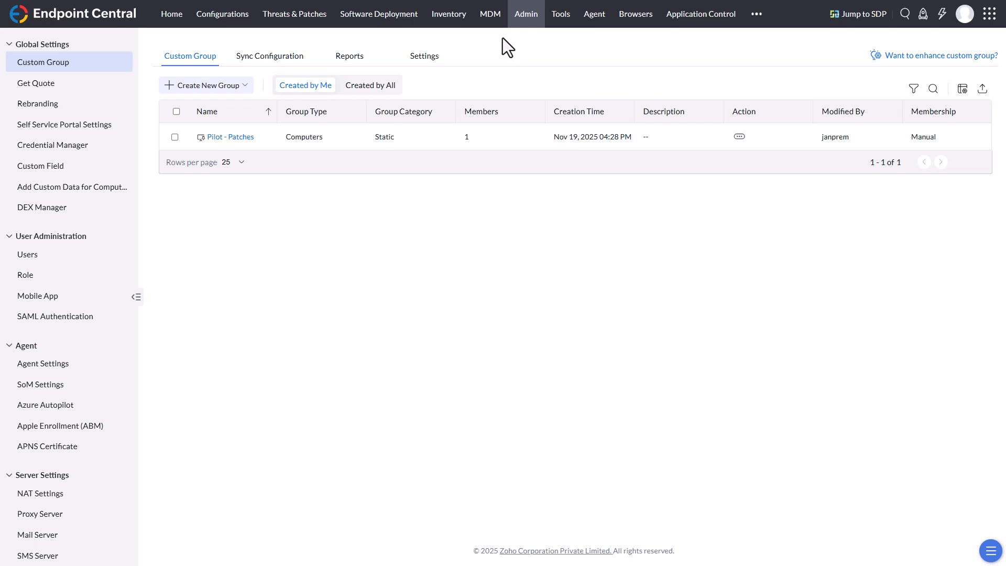
# Step: Start a new Windows test group under Test and Approve in Threats & Patches, with Pilot - Patches as its target group
pyautogui.click(281, 21)
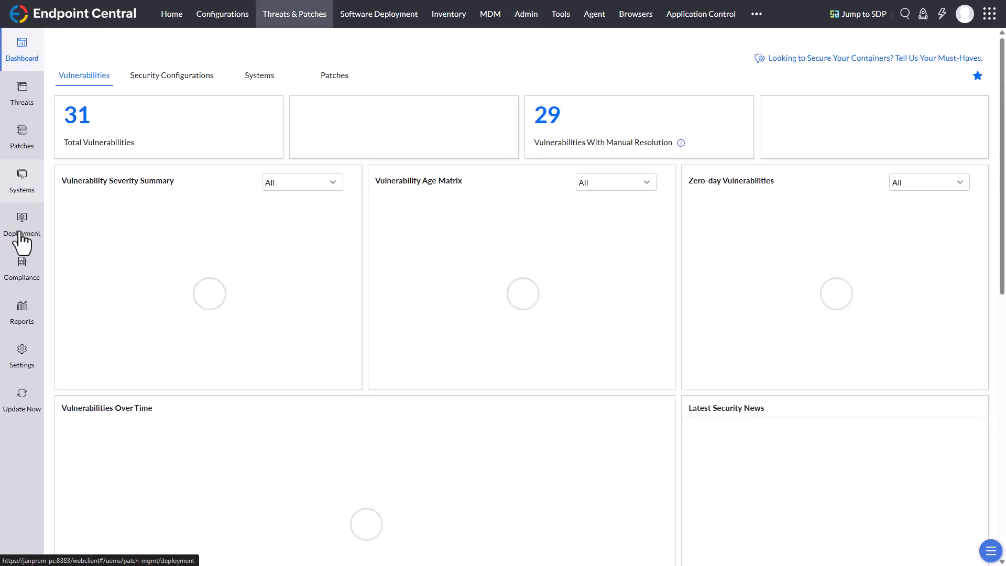
pyautogui.moveTo(24, 230)
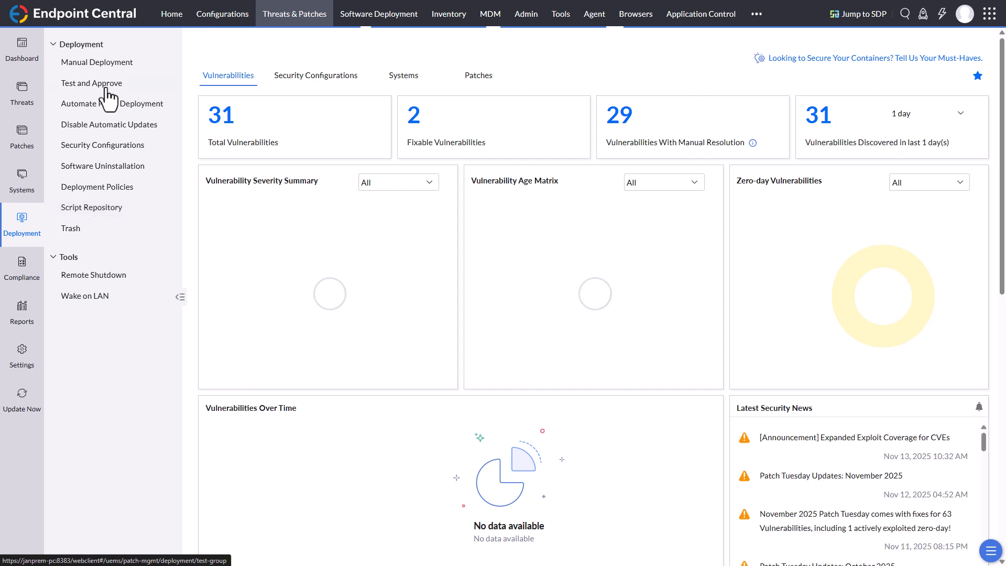
pyautogui.click(109, 88)
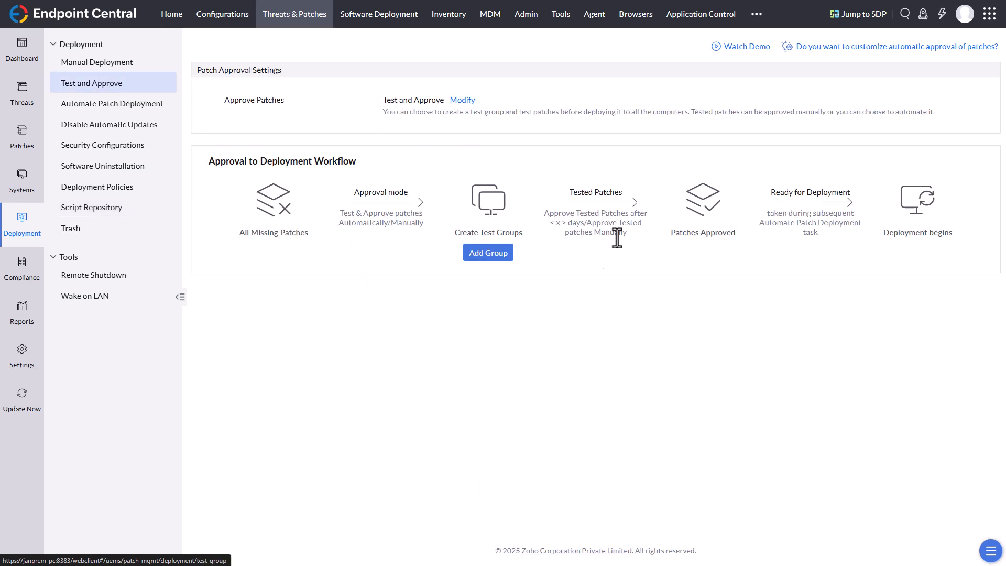
pyautogui.click(482, 258)
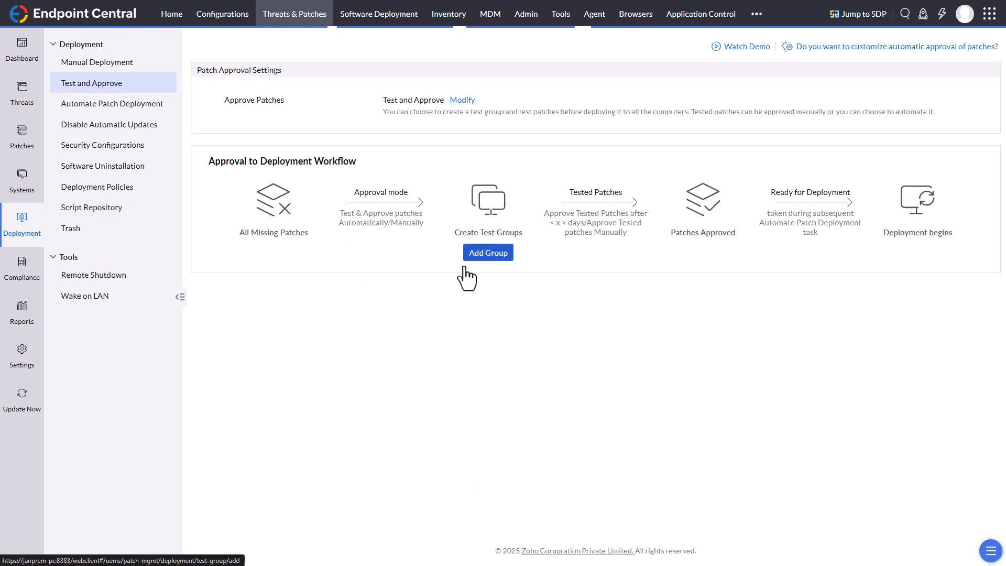
pyautogui.click(440, 159)
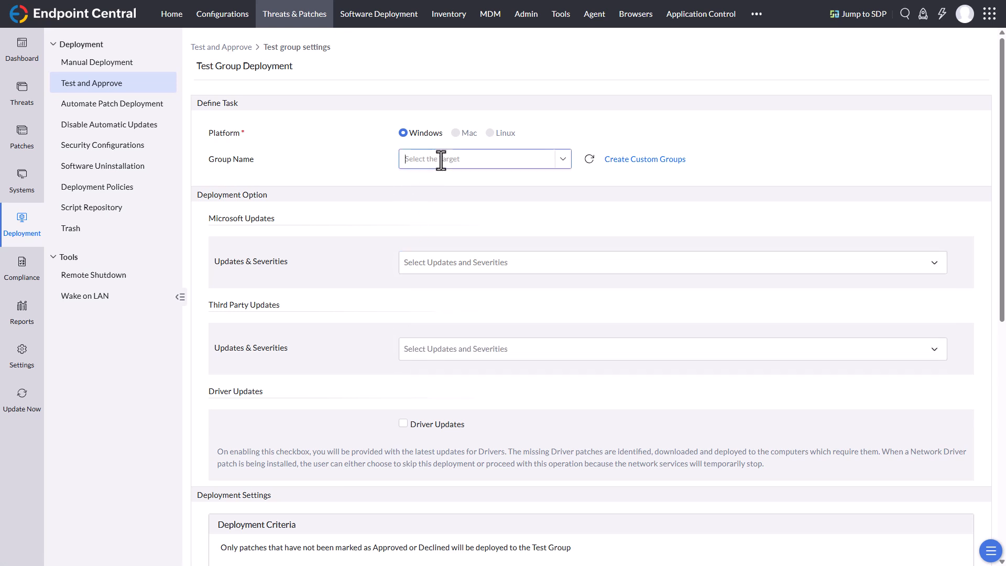
pyautogui.write('Pi')
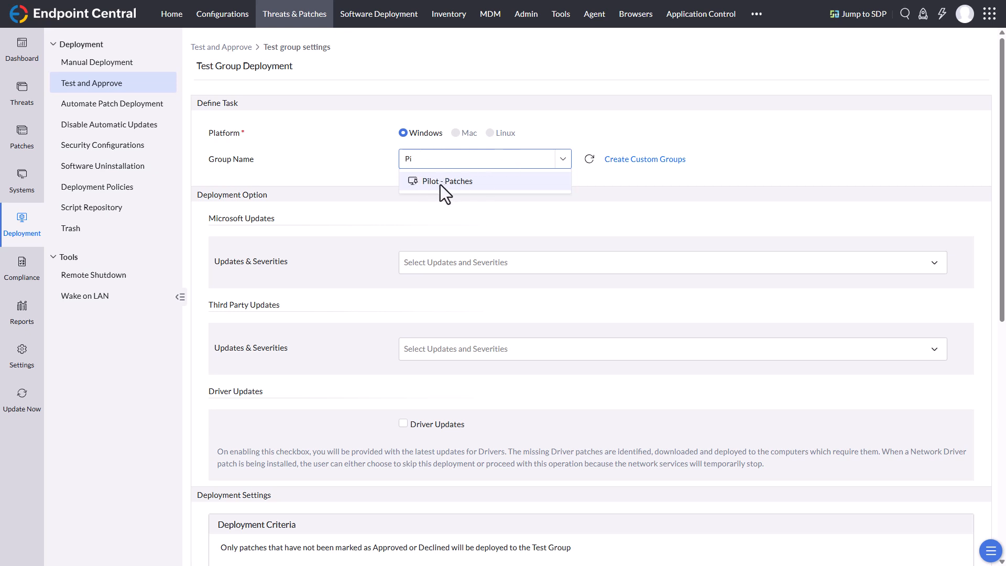
pyautogui.click(440, 182)
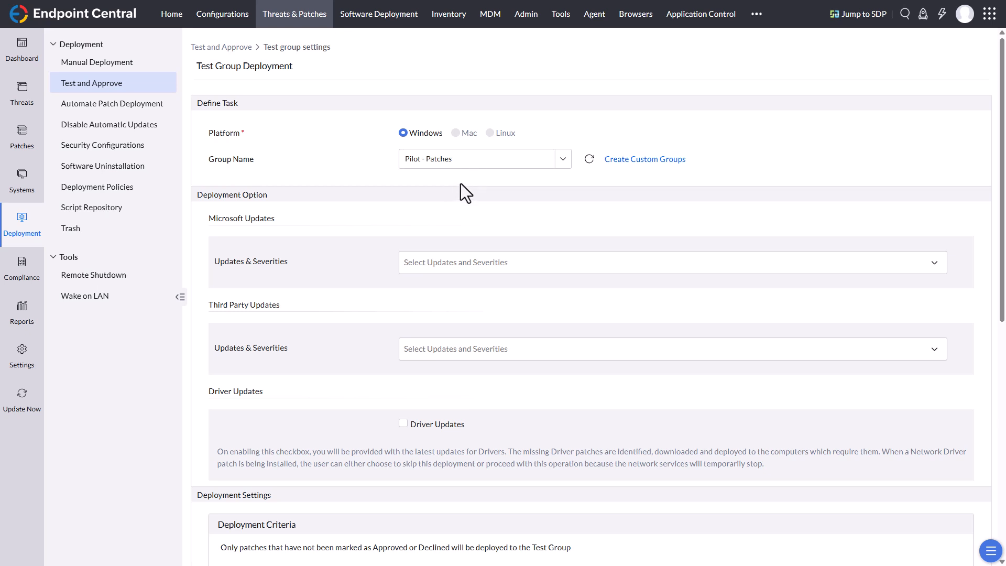
# Step: Include Security Updates, Non Security Updates and Optional Updates in the test group's Microsoft updates
pyautogui.scroll(-1, 462, 182)
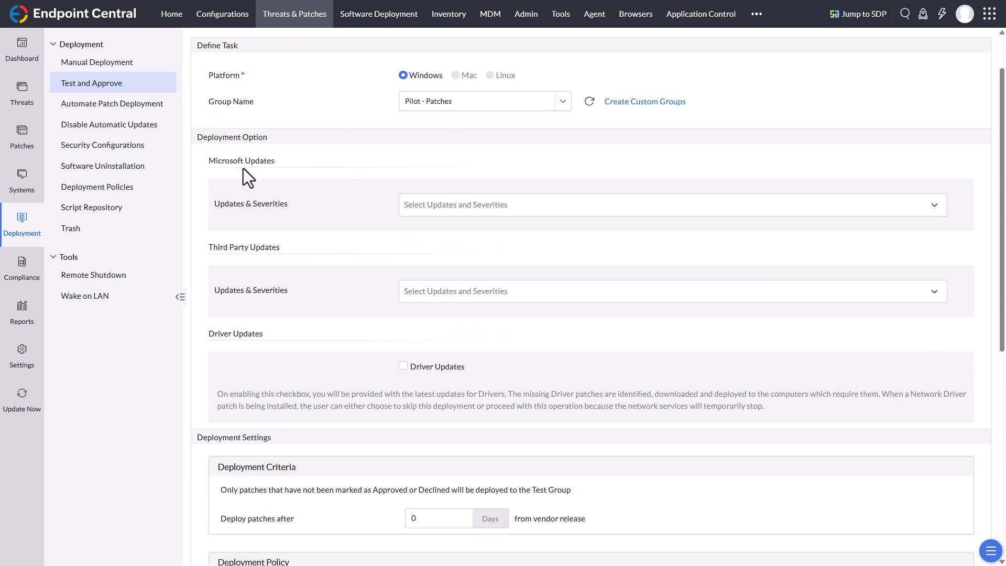
pyautogui.click(424, 205)
pyautogui.click(425, 234)
pyautogui.click(707, 290)
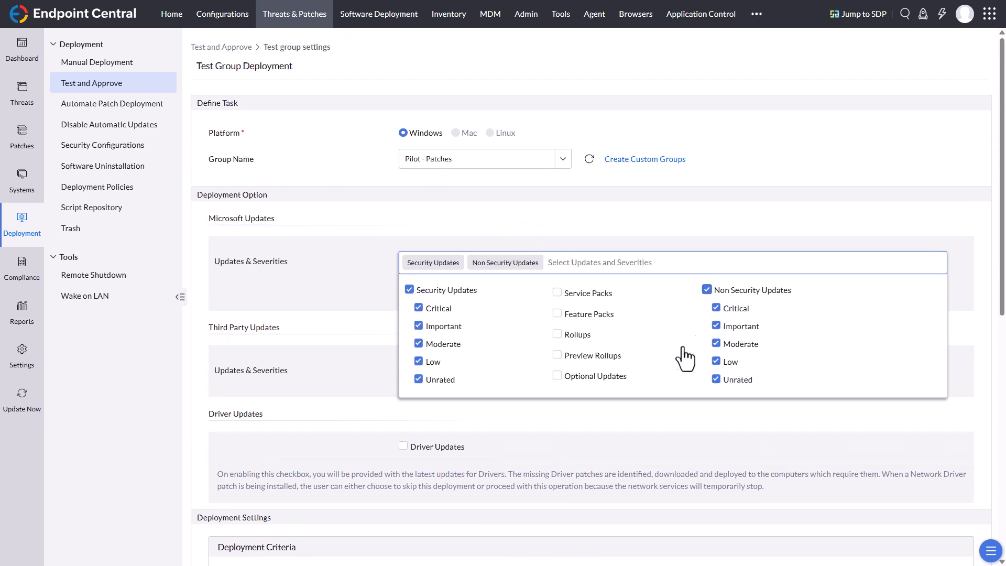
pyautogui.click(557, 377)
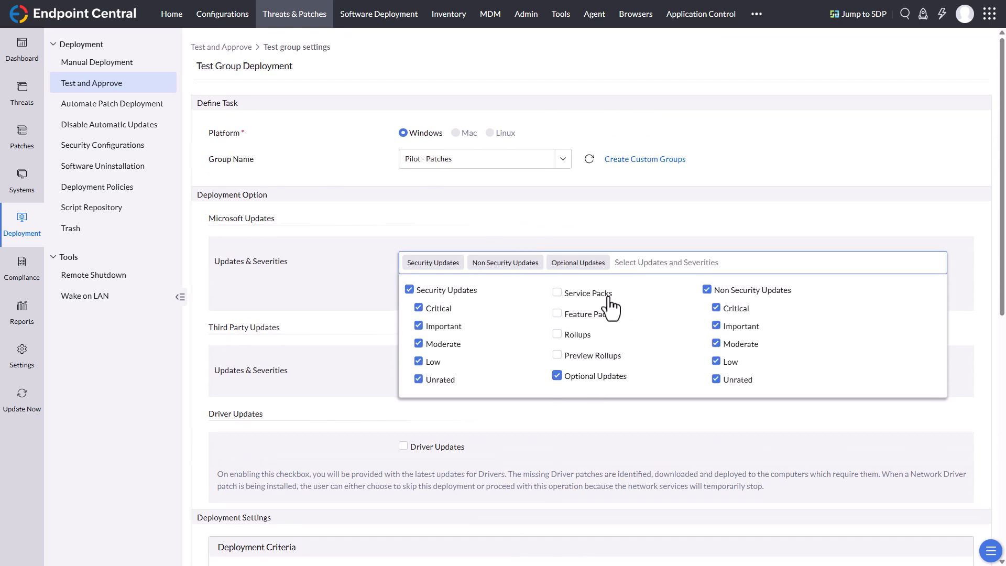
pyautogui.click(447, 216)
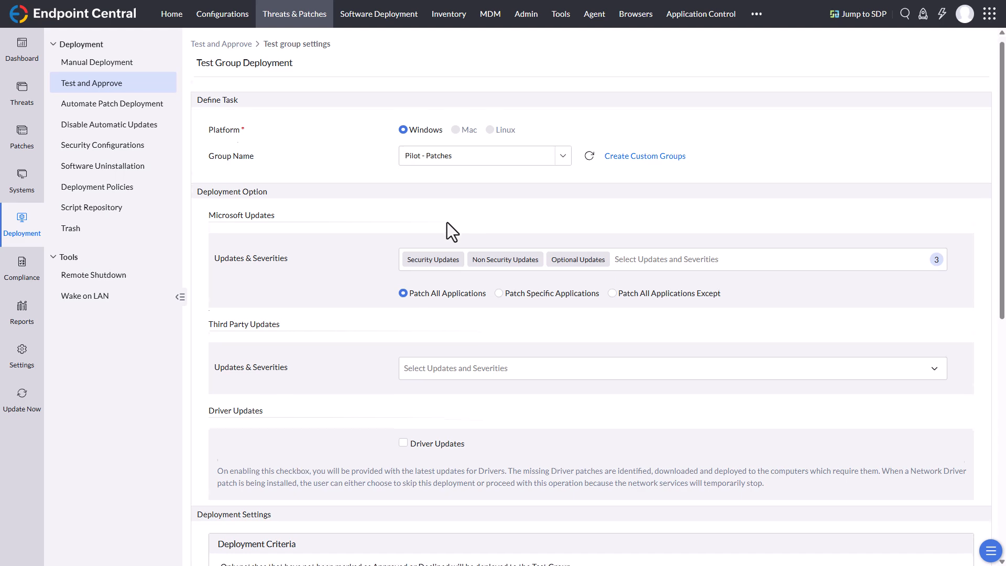
# Step: Include all severities in the test group's third-party updates
pyautogui.scroll(-3, 291, 226)
pyautogui.click(446, 199)
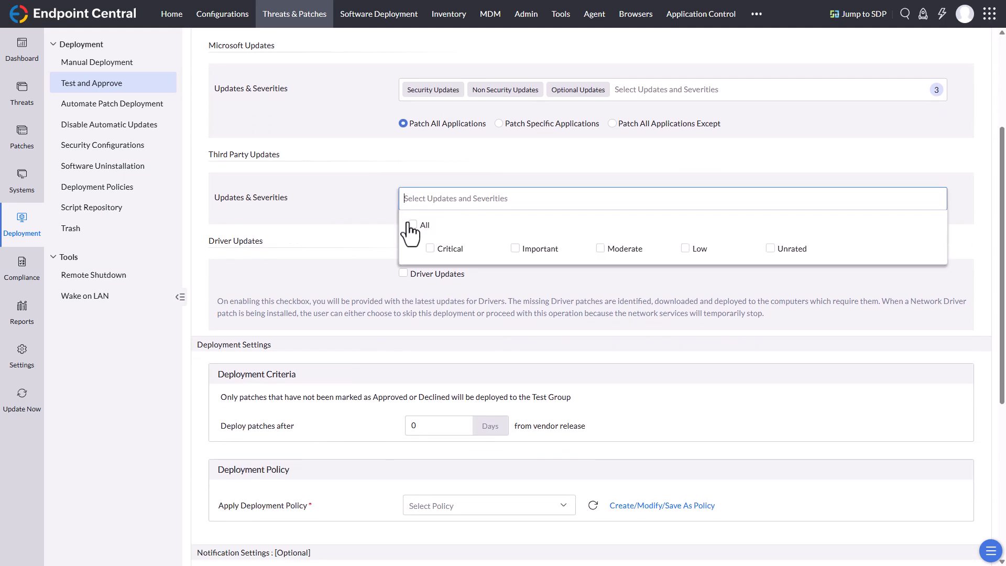
pyautogui.click(411, 225)
pyautogui.scroll(3, 383, 269)
pyautogui.click(357, 325)
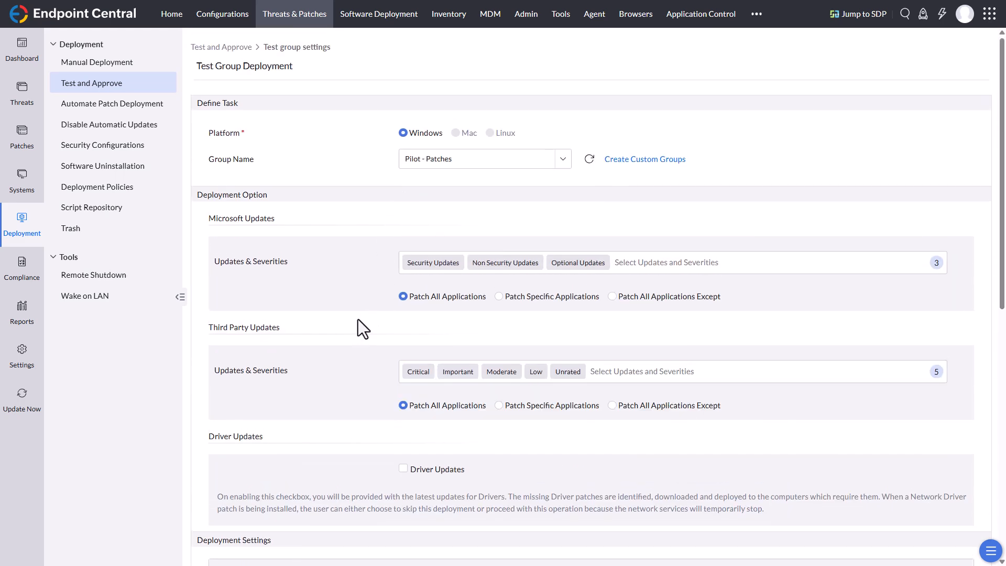
# Step: Keep test group deployment at 0 days from vendor release and apply the Critical and Important Updates - Clients deployment policy
pyautogui.scroll(-4, 357, 319)
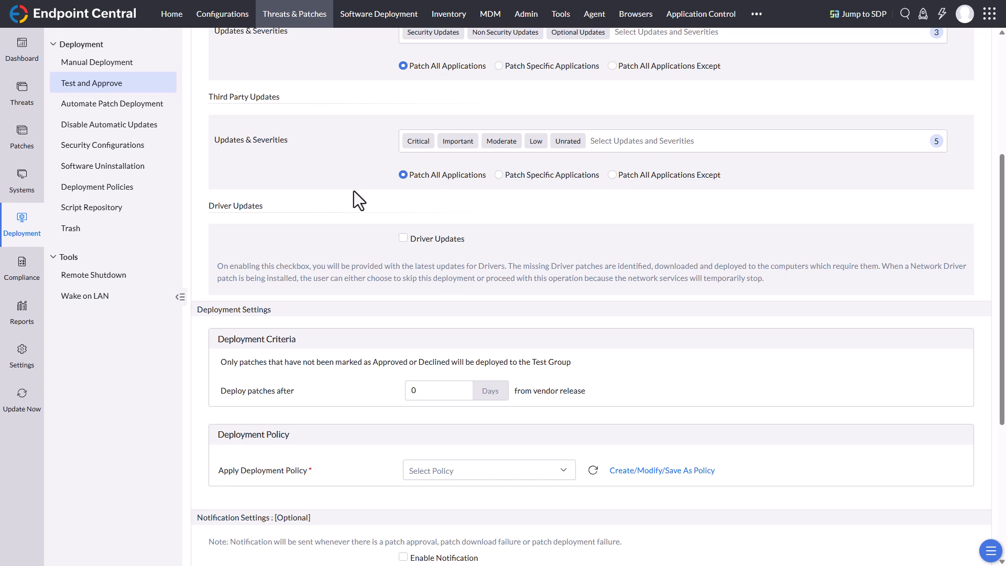
pyautogui.scroll(-2, 567, 203)
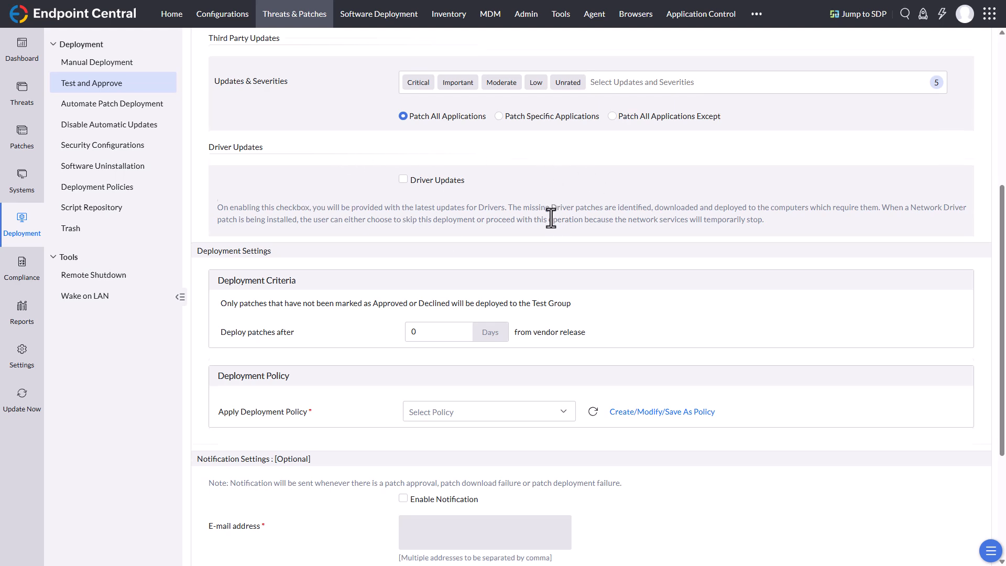
pyautogui.scroll(-4, 550, 219)
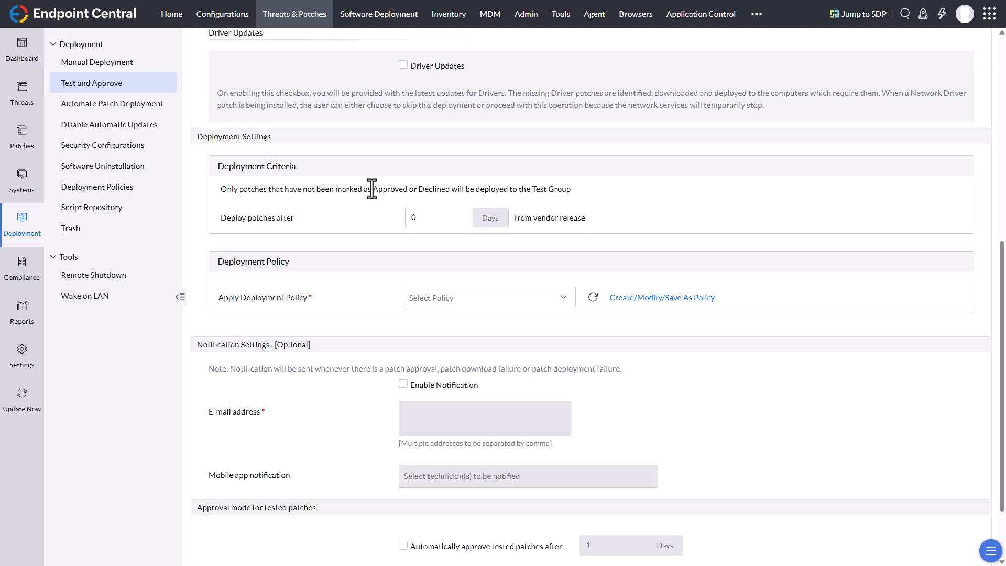
pyautogui.click(431, 218)
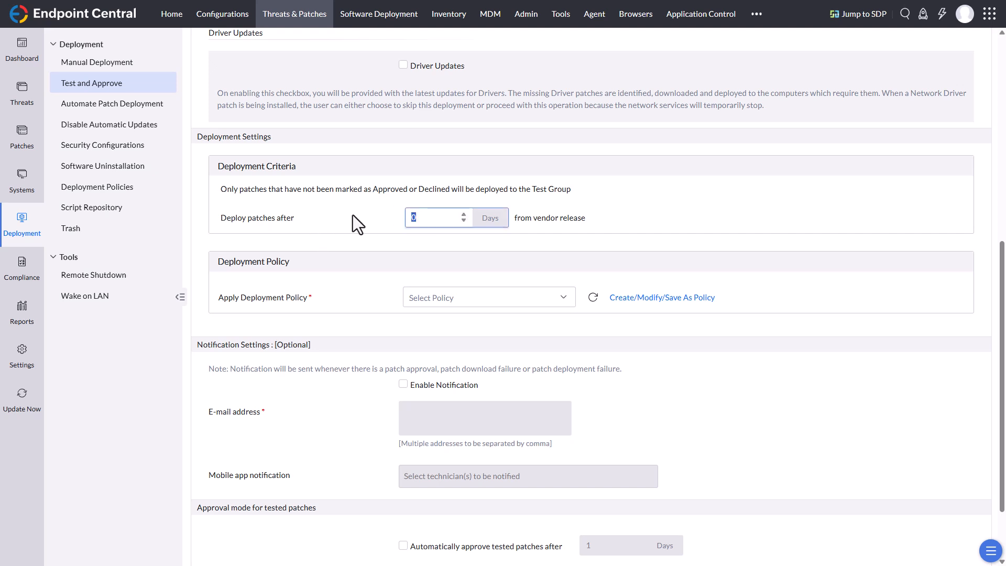
pyautogui.click(614, 214)
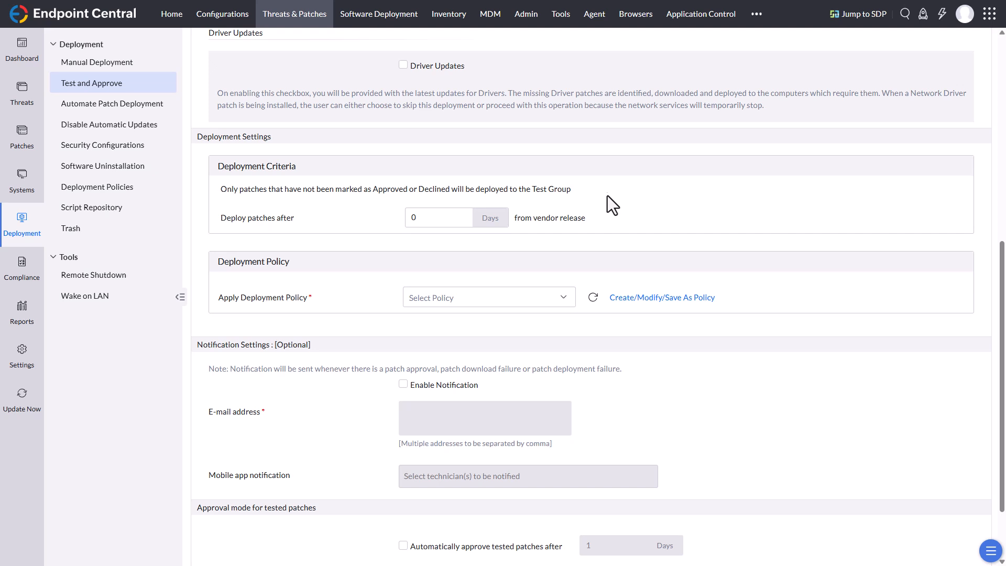
pyautogui.scroll(-1, 606, 198)
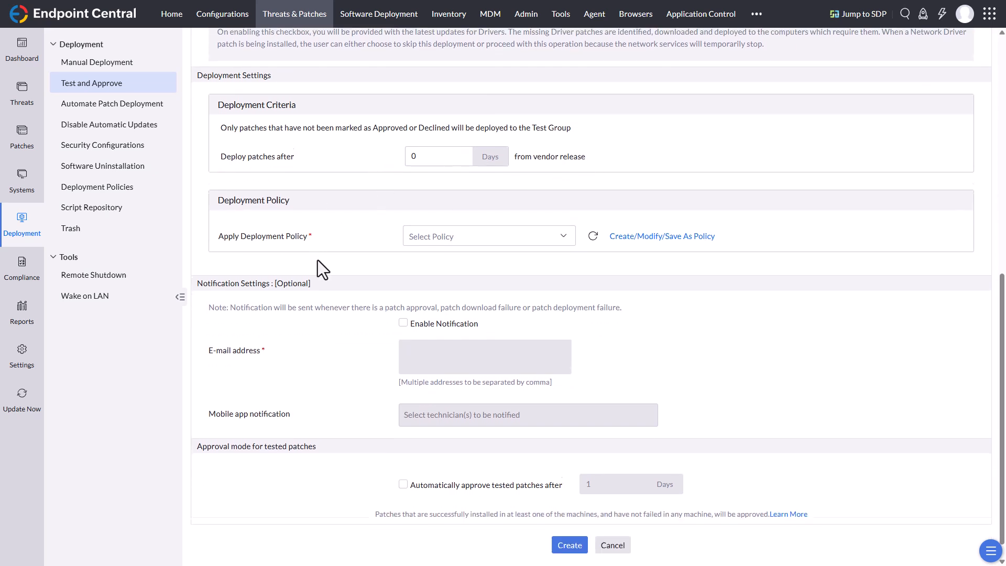
pyautogui.scroll(-1, 315, 257)
pyautogui.click(525, 213)
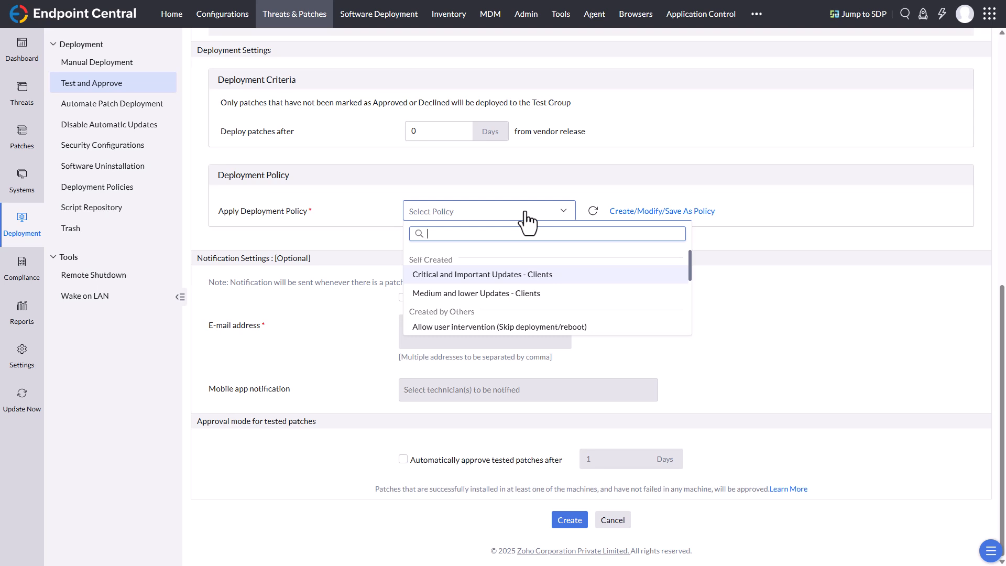
pyautogui.click(516, 275)
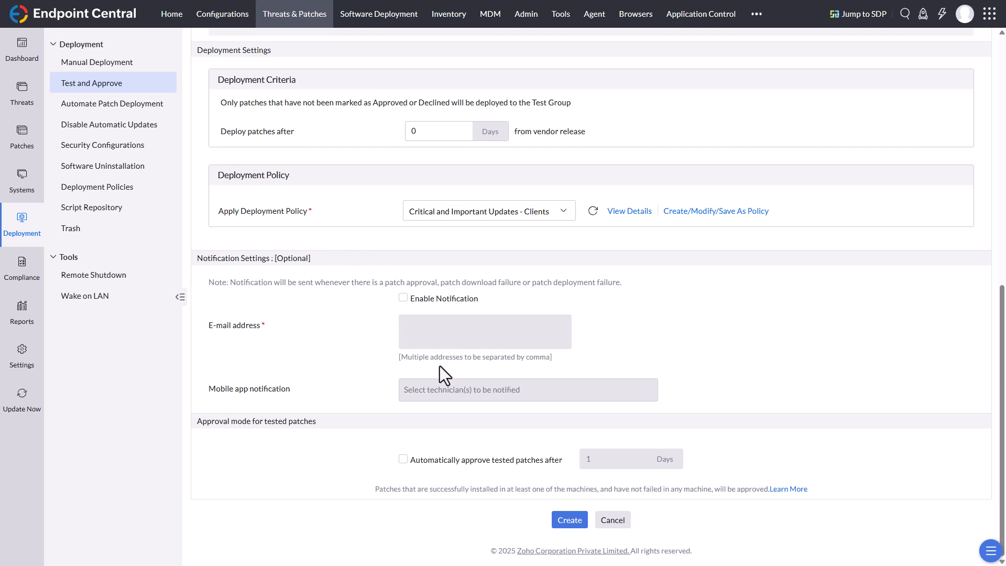
# Step: Enable automatic approval of tested patches after 3 days and create the test group
pyautogui.click(403, 459)
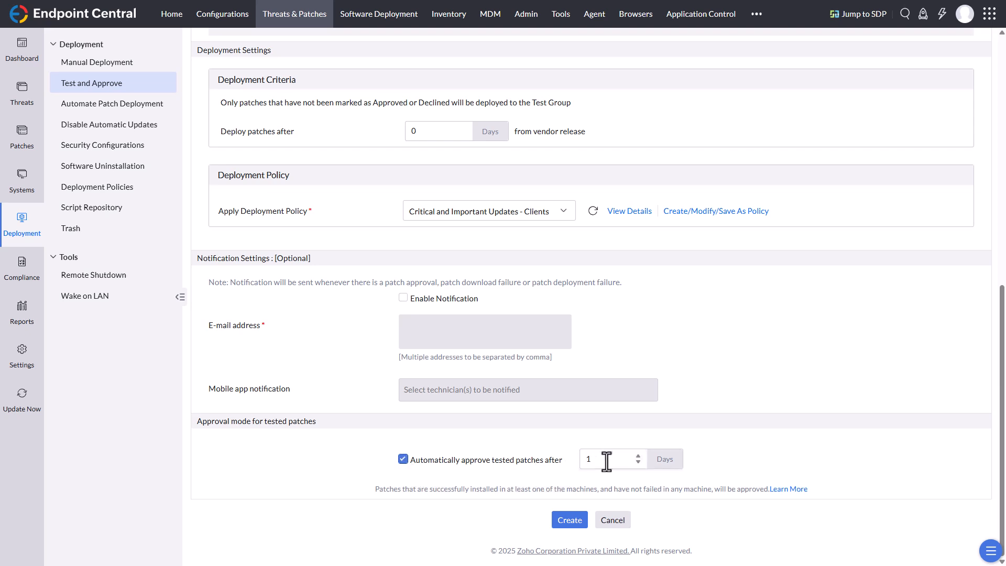
pyautogui.moveTo(604, 461); pyautogui.dragTo(522, 467)
pyautogui.write('3')
pyautogui.click(805, 460)
pyautogui.click(569, 521)
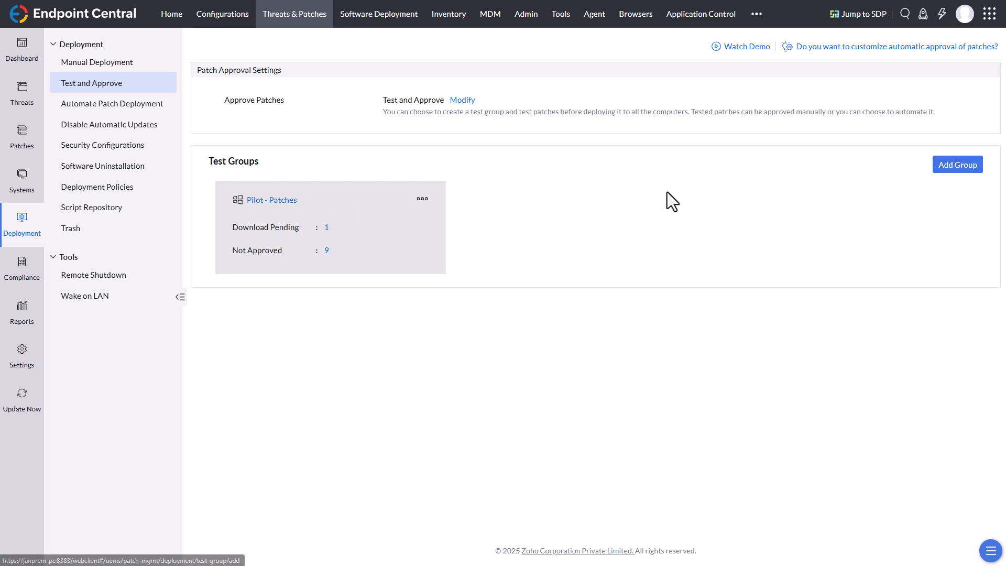
# Step: Save the Critical and Important Patches - Clients automated deployment task as a new task with all targets
pyautogui.click(137, 105)
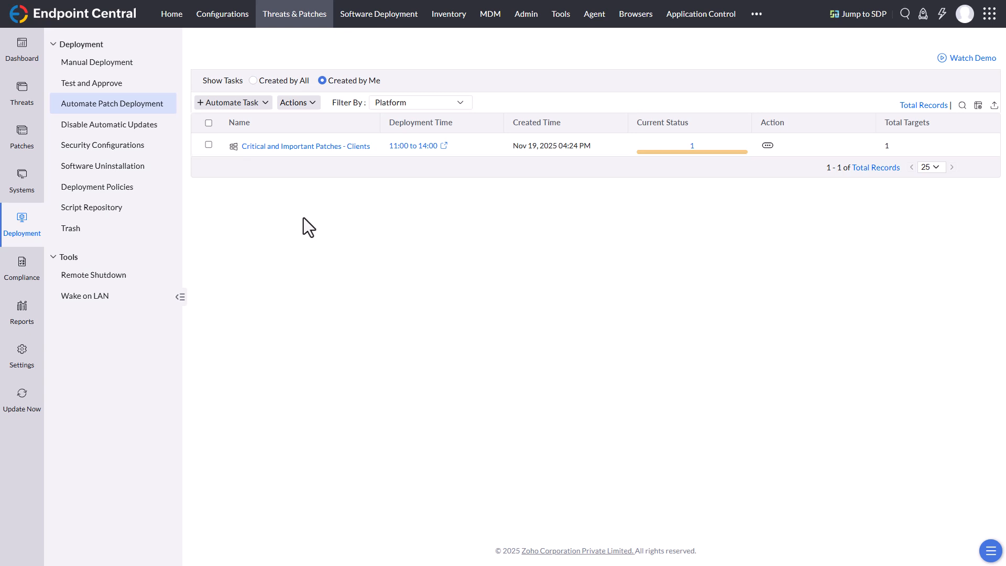
pyautogui.click(768, 146)
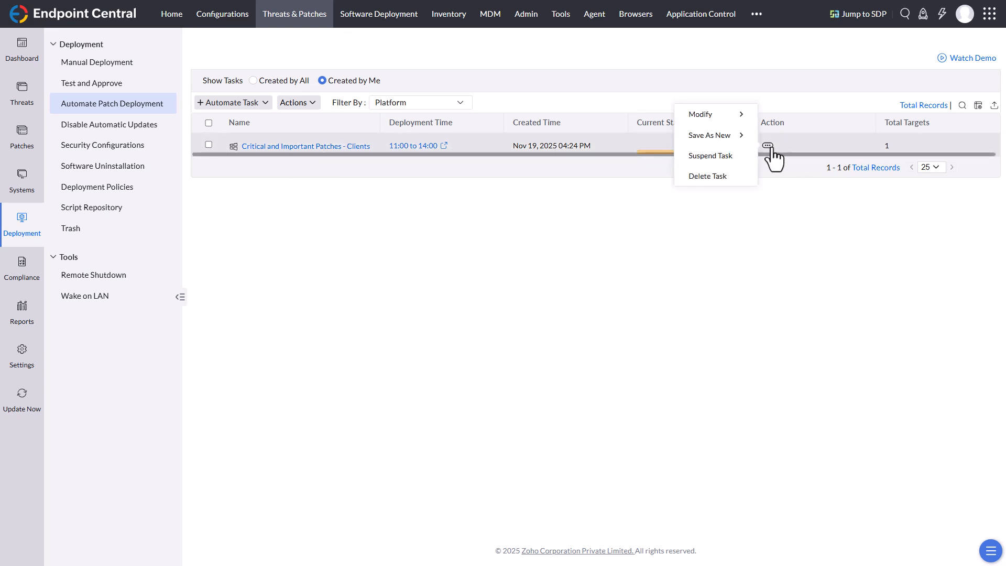
pyautogui.moveTo(727, 140)
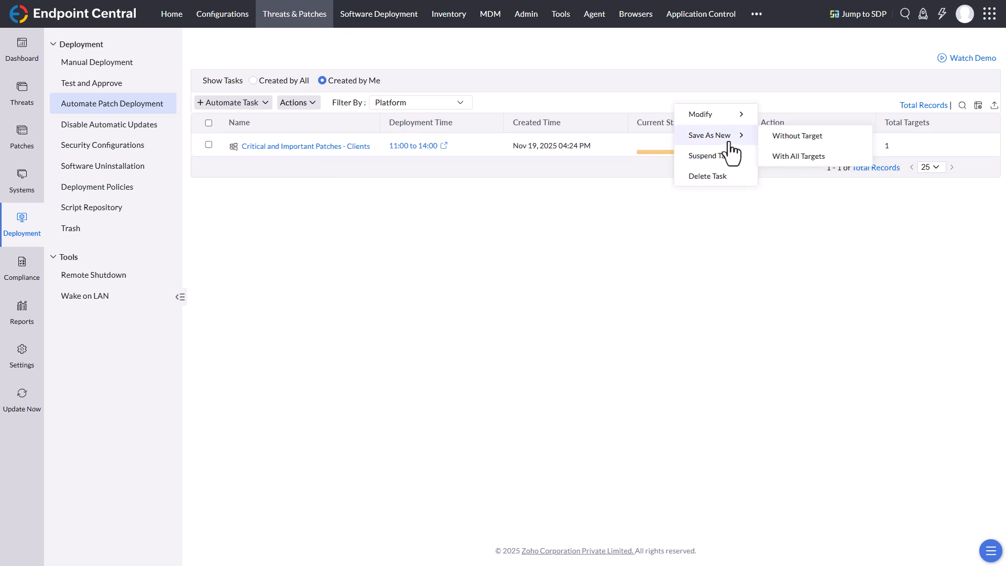
pyautogui.click(816, 158)
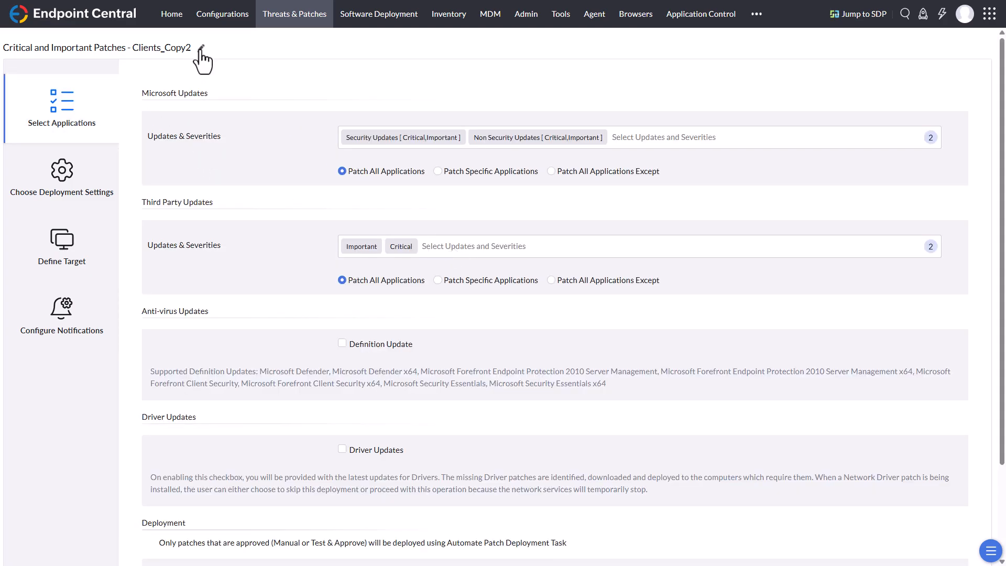
# Step: Rename the copied deployment task as Medium and Lower Patches - Clients and save the name
pyautogui.click(200, 49)
pyautogui.click(427, 82)
pyautogui.tripleClick(411, 82)
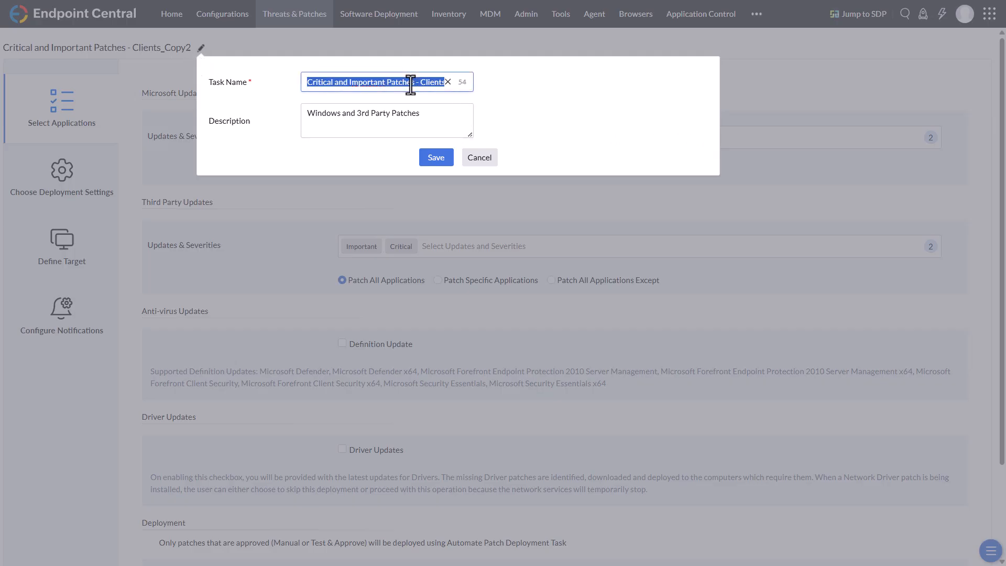
pyautogui.write('Mediu')
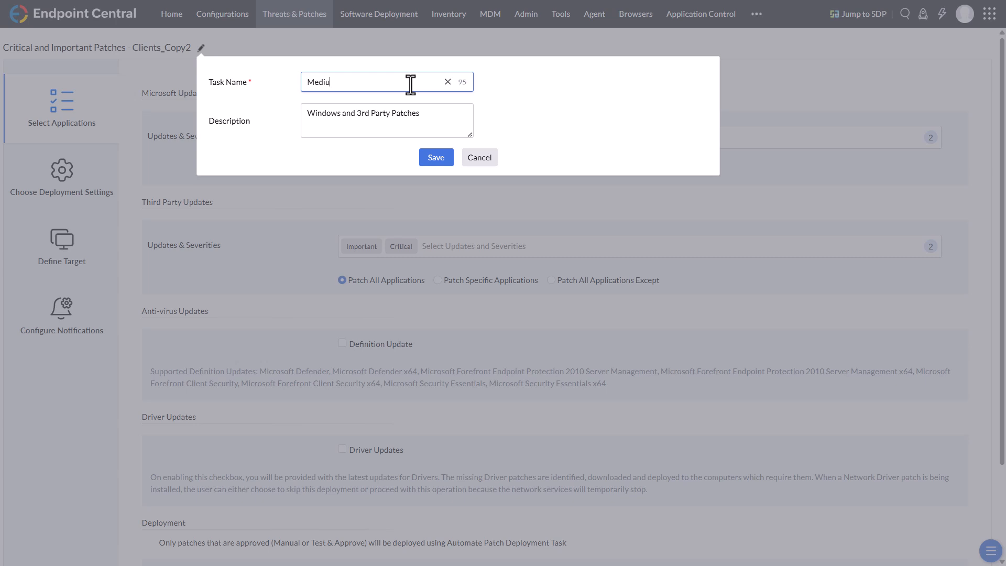
pyautogui.write('m and Lower Patches - Clients')
pyautogui.click(434, 160)
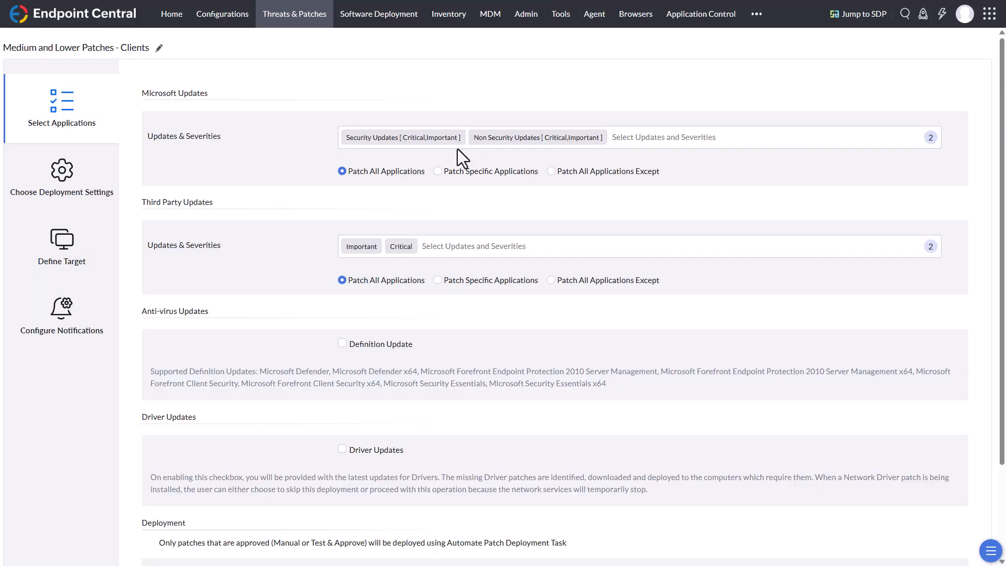
# Step: Limit the Microsoft security updates in the Medium and Lower Patches - Clients task to Moderate, Low and Unrated severities
pyautogui.click(678, 132)
pyautogui.click(348, 165)
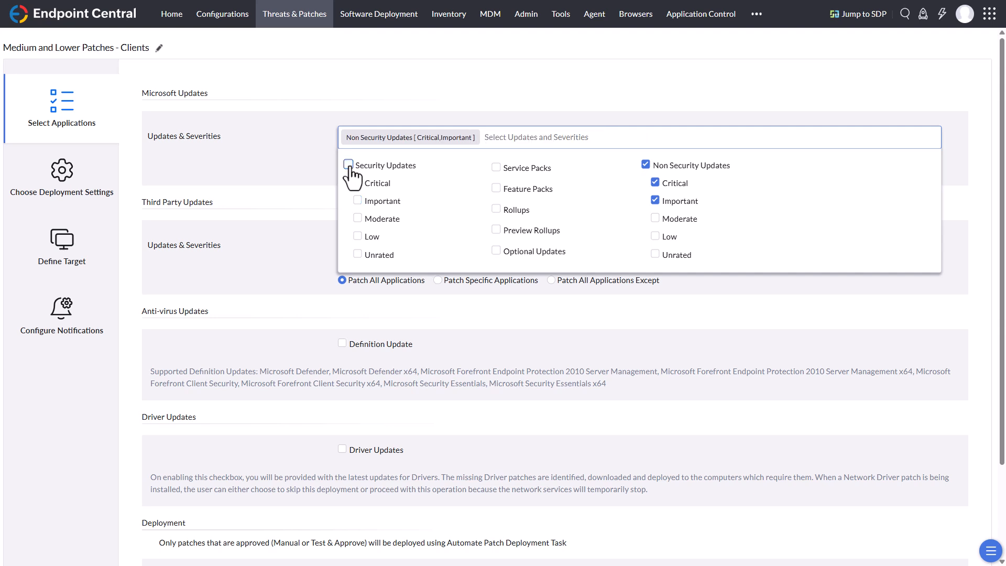
pyautogui.click(362, 221)
pyautogui.click(361, 237)
pyautogui.click(361, 256)
# Step: Limit the Microsoft non-security updates to Moderate, Low and Unrated severities and include Optional Updates
pyautogui.click(657, 220)
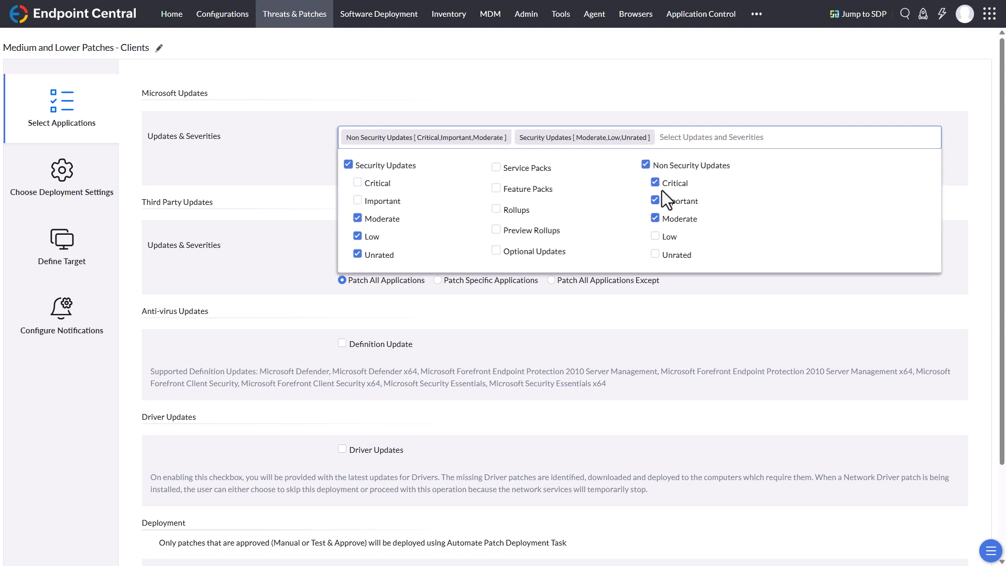
pyautogui.click(656, 201)
pyautogui.click(655, 183)
pyautogui.click(656, 237)
pyautogui.click(656, 256)
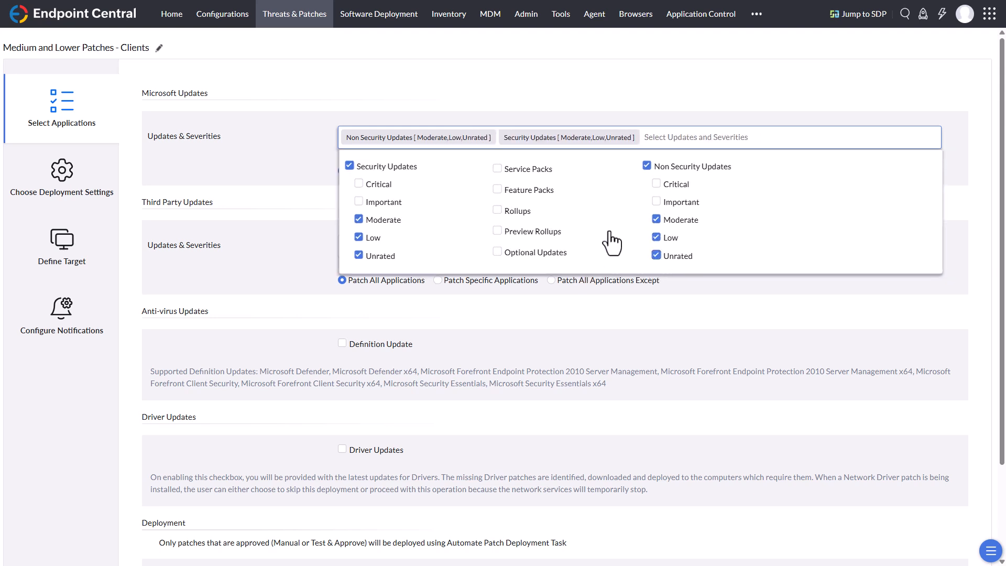
pyautogui.click(497, 252)
pyautogui.click(528, 95)
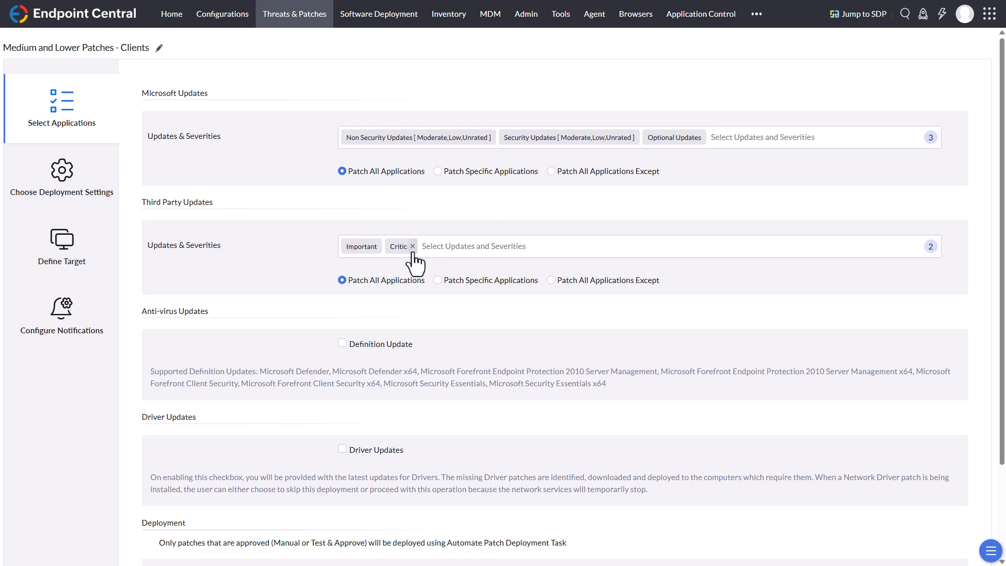
# Step: Set the third-party update severities to Moderate, Low and Unrated and proceed to the deployment settings
pyautogui.click(467, 248)
pyautogui.click(352, 274)
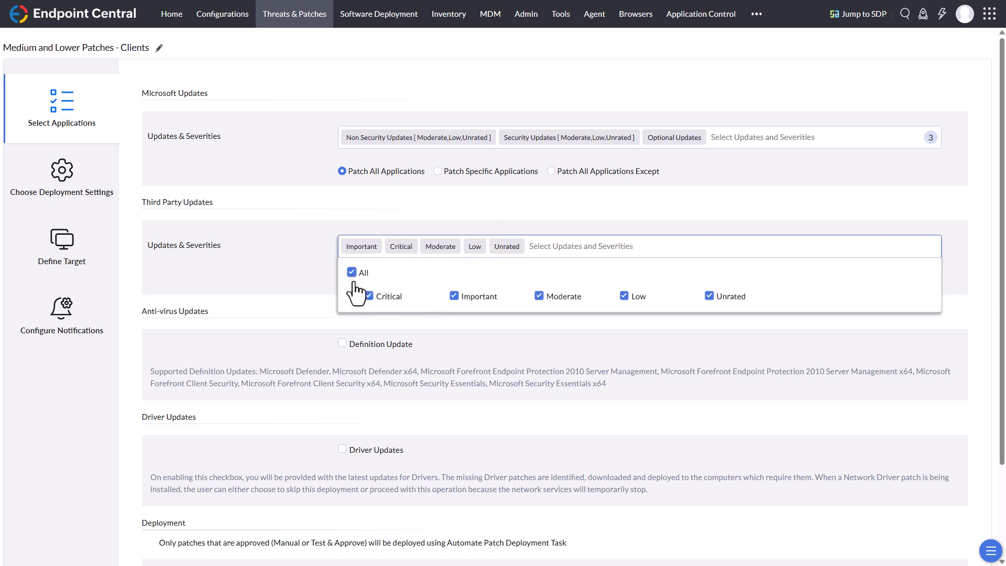
pyautogui.click(369, 296)
pyautogui.click(454, 297)
pyautogui.click(512, 216)
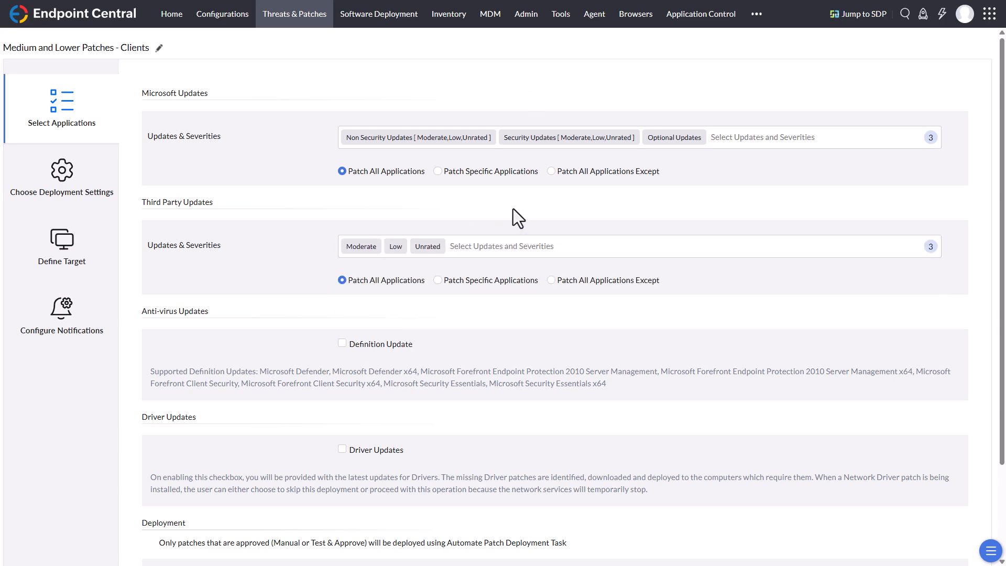
pyautogui.scroll(-3, 516, 215)
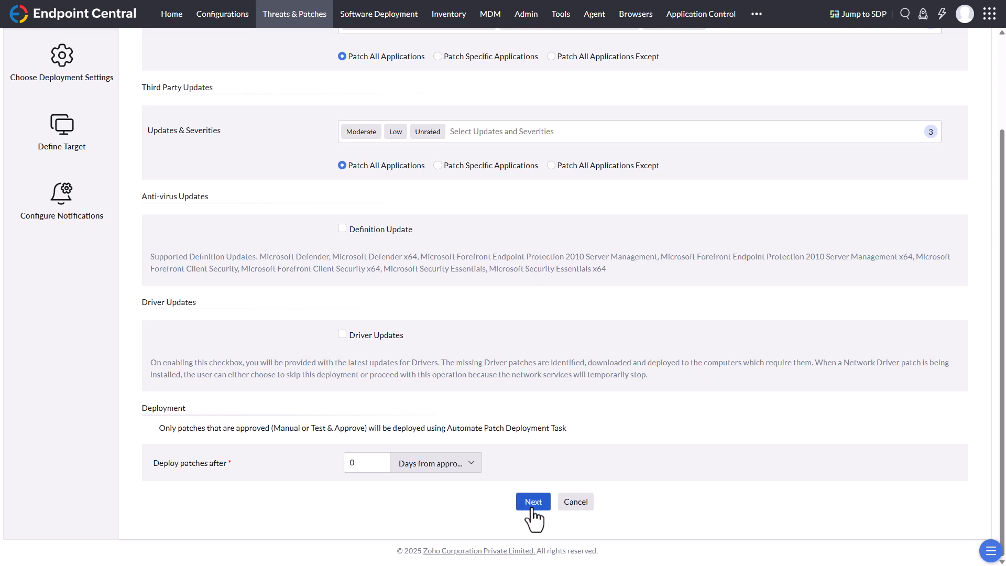
pyautogui.click(533, 502)
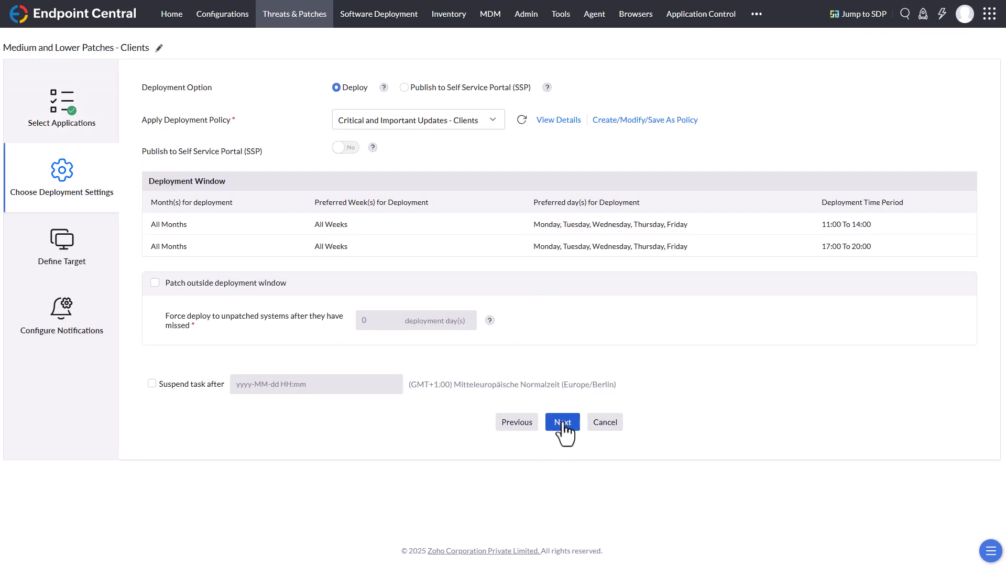
# Step: Apply the Medium and lower Updates - Clients deployment policy, keep the existing target and save the deployment task
pyautogui.click(492, 123)
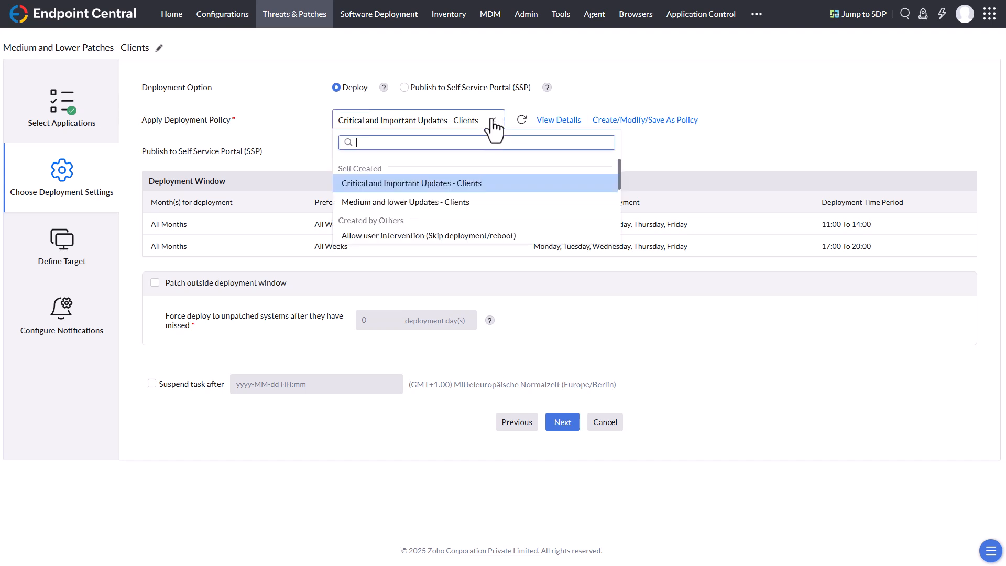
pyautogui.click(435, 210)
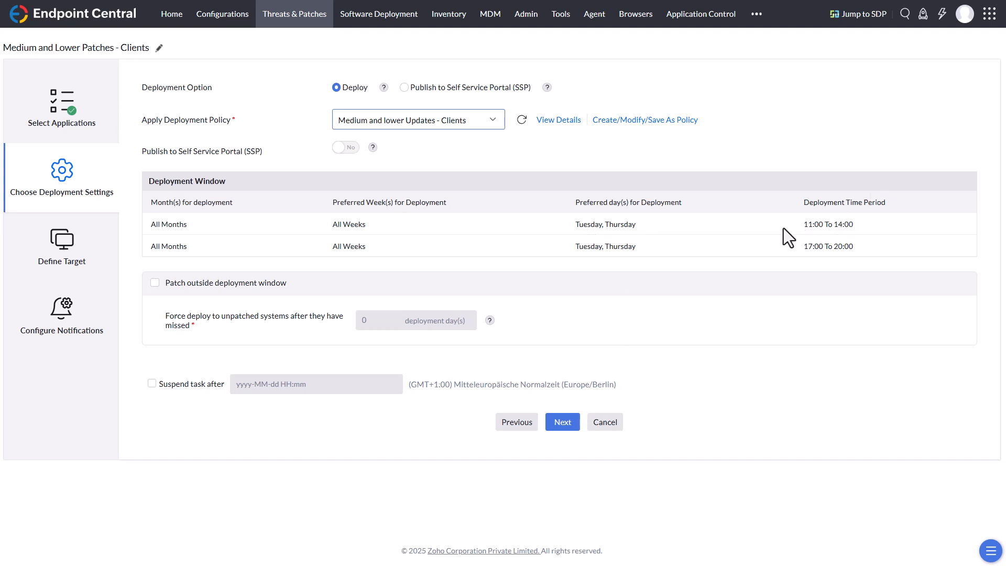
pyautogui.click(563, 426)
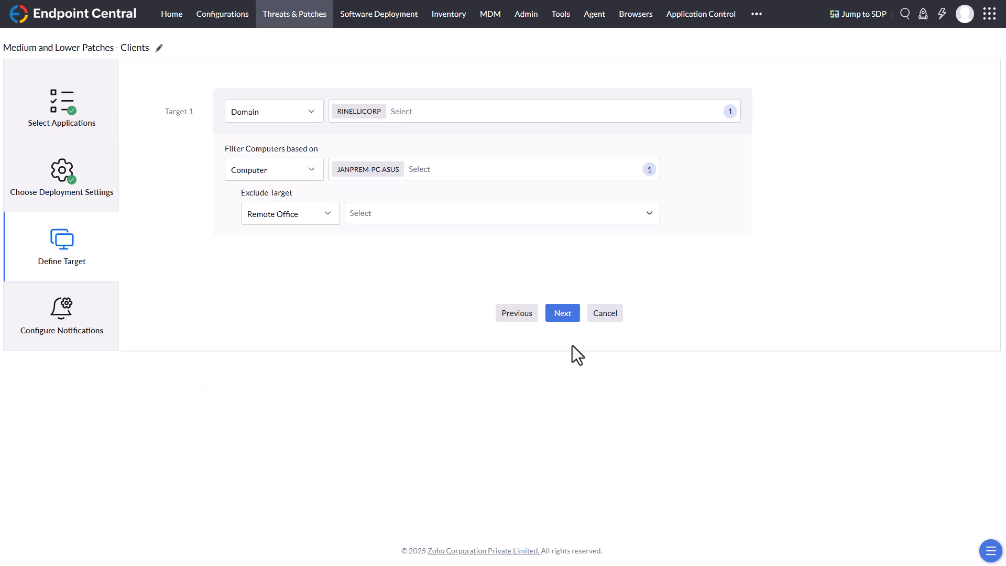
pyautogui.click(571, 319)
pyautogui.click(566, 313)
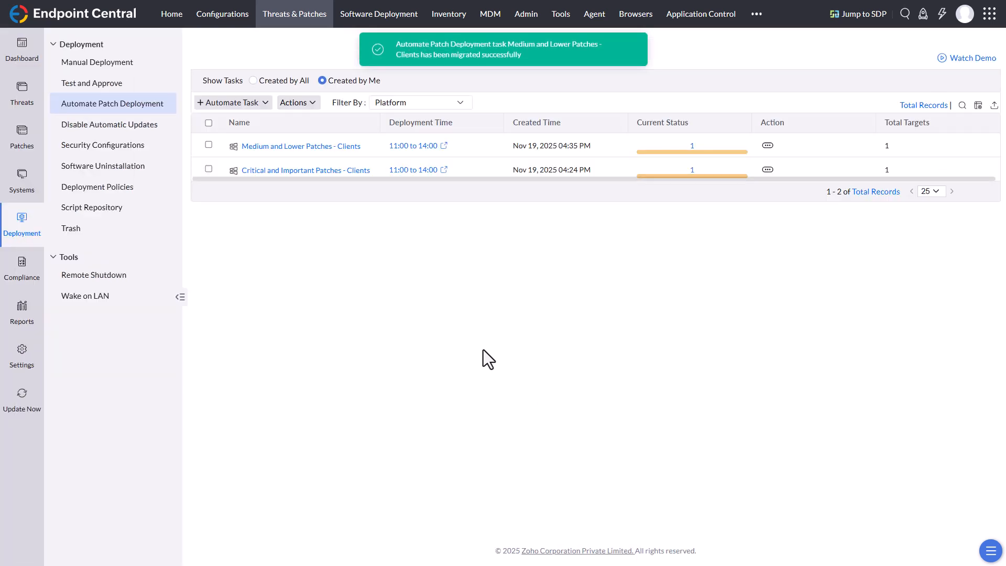
# Step: Open the detected vulnerabilities table, widen its Vulnerabilities column and review the optional columns without saving changes
pyautogui.click(306, 127)
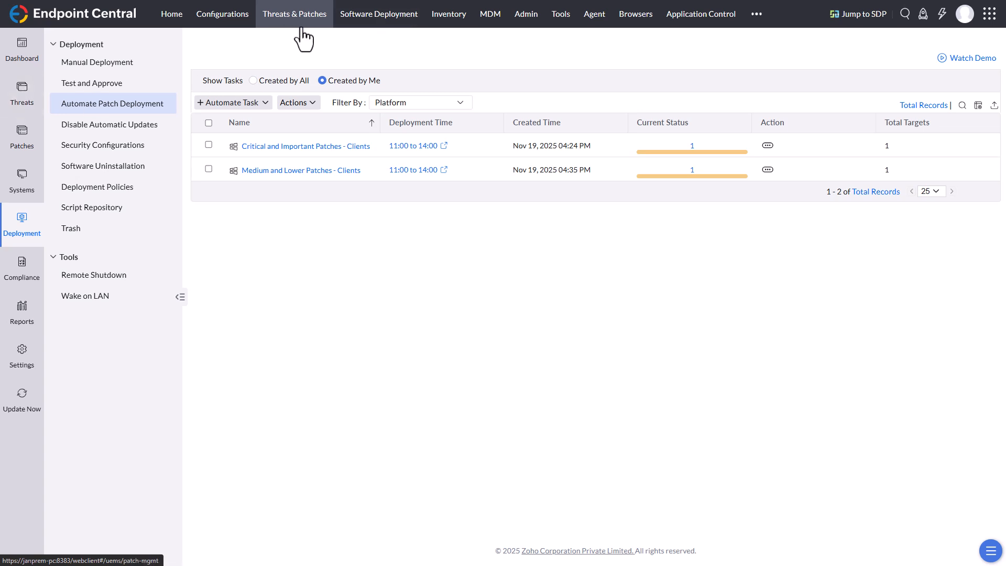
pyautogui.click(29, 98)
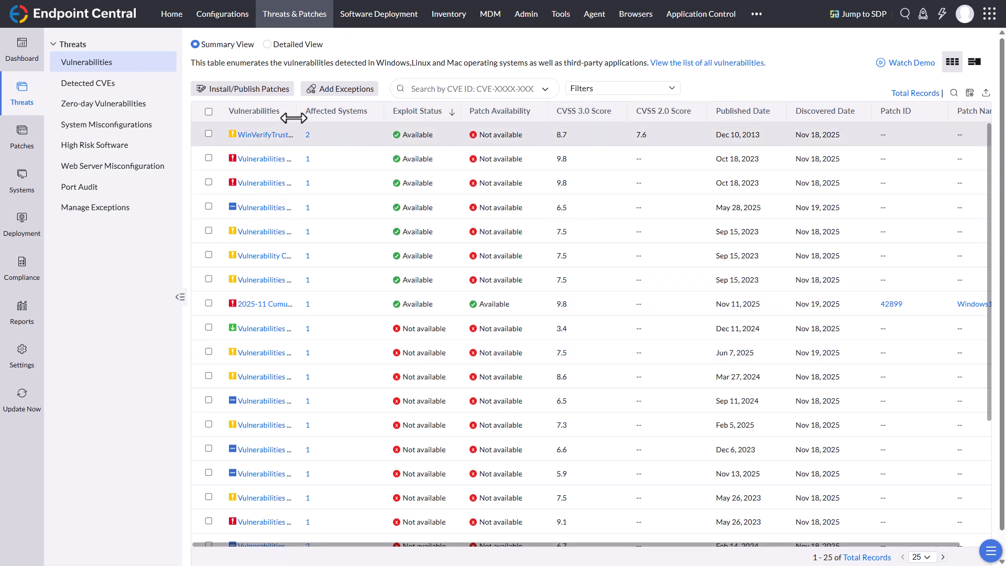
pyautogui.moveTo(294, 117); pyautogui.dragTo(375, 121)
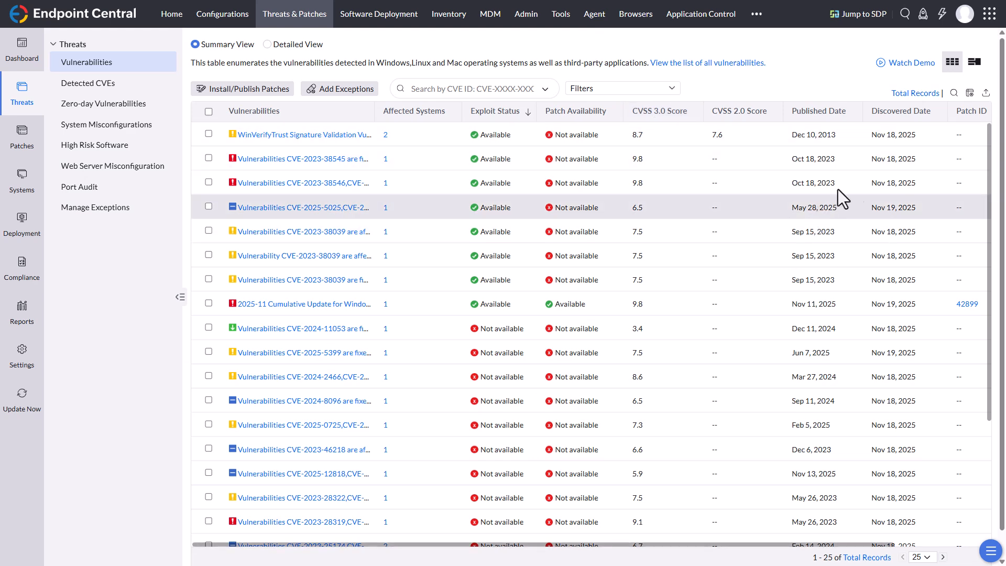
pyautogui.click(970, 93)
pyautogui.scroll(-2, 904, 244)
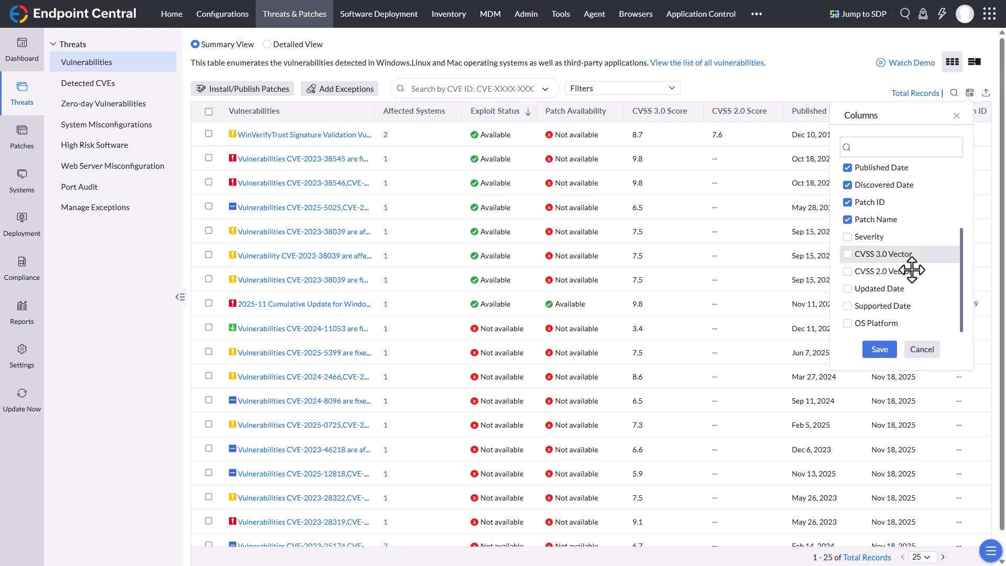
pyautogui.click(929, 351)
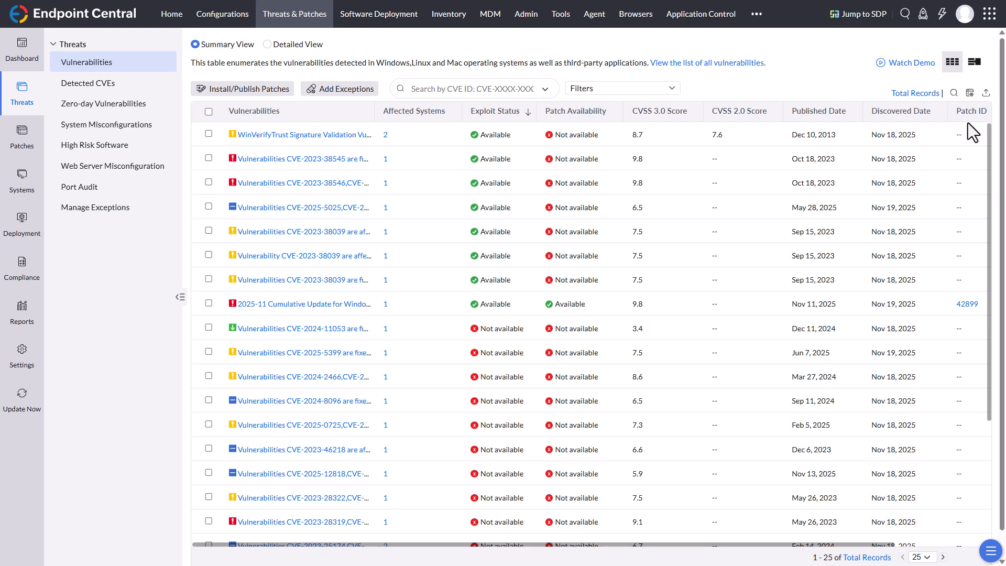
# Step: Group the vulnerabilities by software and review those of Windows 10 Version 22H2 and Windows 11 Version 21H2
pyautogui.click(973, 64)
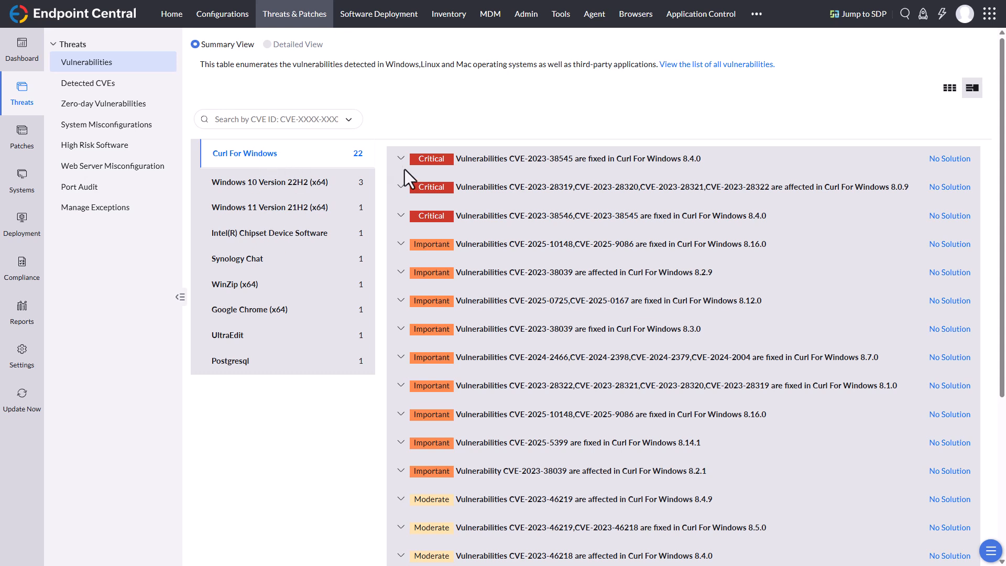
pyautogui.click(308, 189)
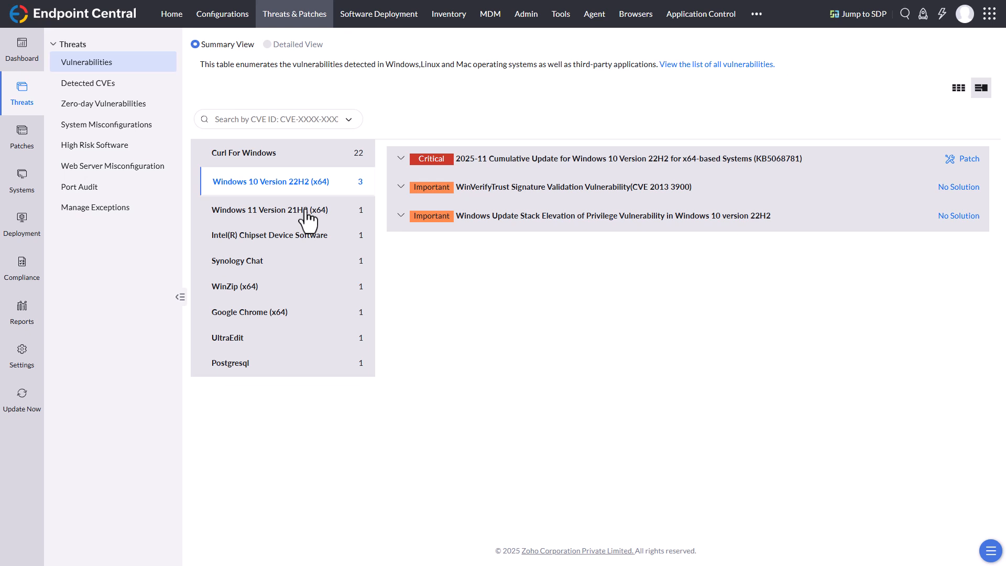
pyautogui.click(304, 212)
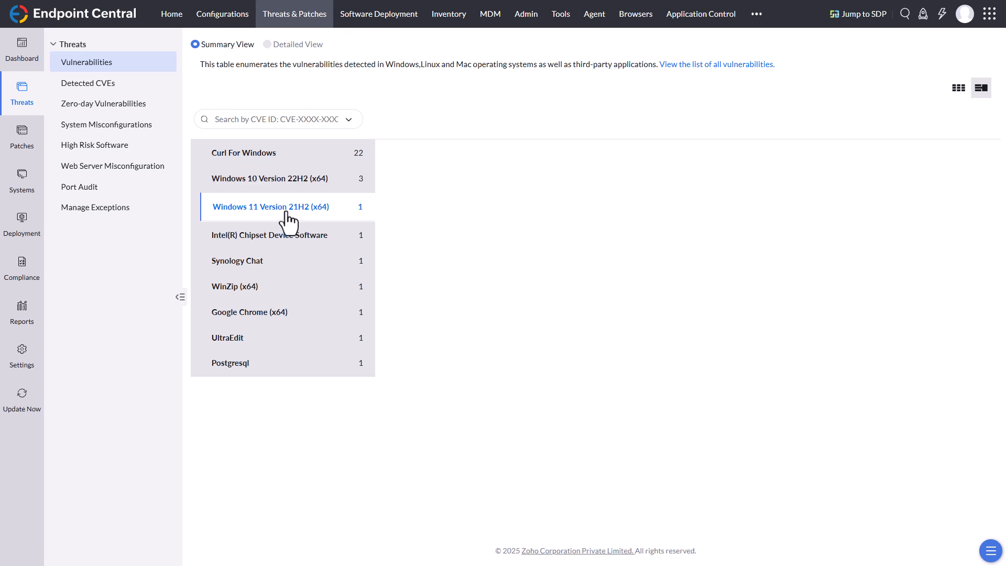
pyautogui.click(289, 184)
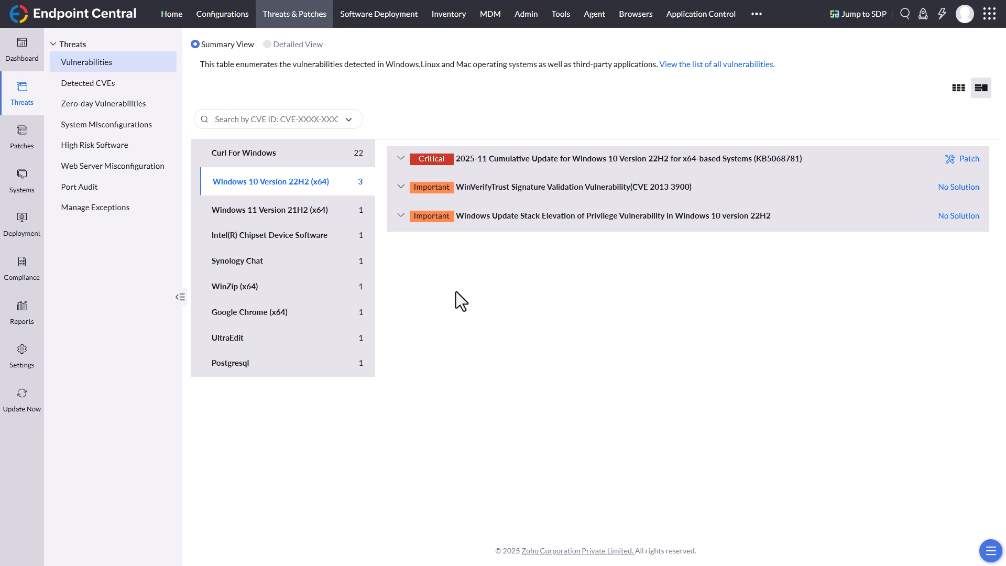
# Step: Review the table of detected CVEs and view the details and references of CVE-2025-13224
pyautogui.click(85, 86)
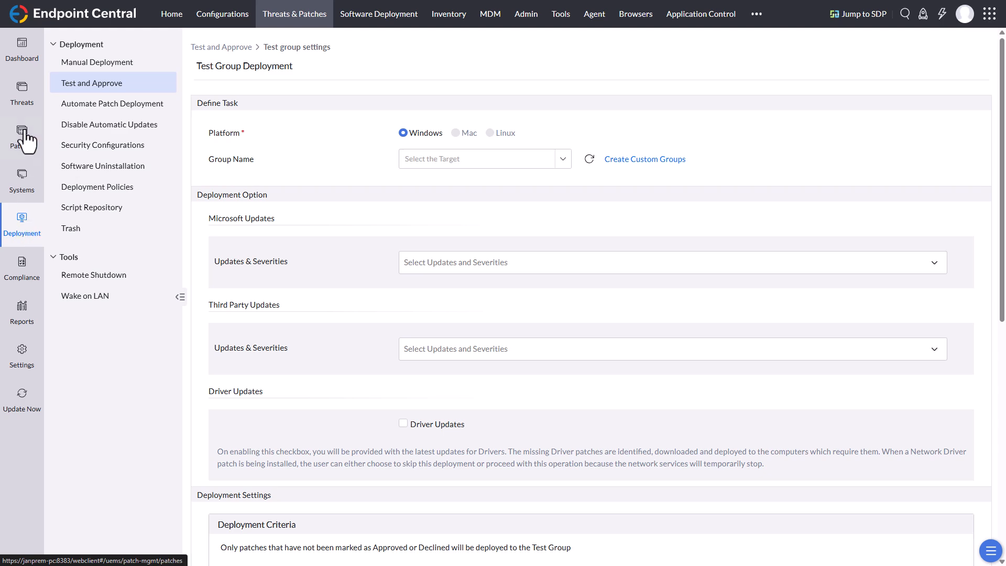
pyautogui.click(23, 100)
pyautogui.click(88, 84)
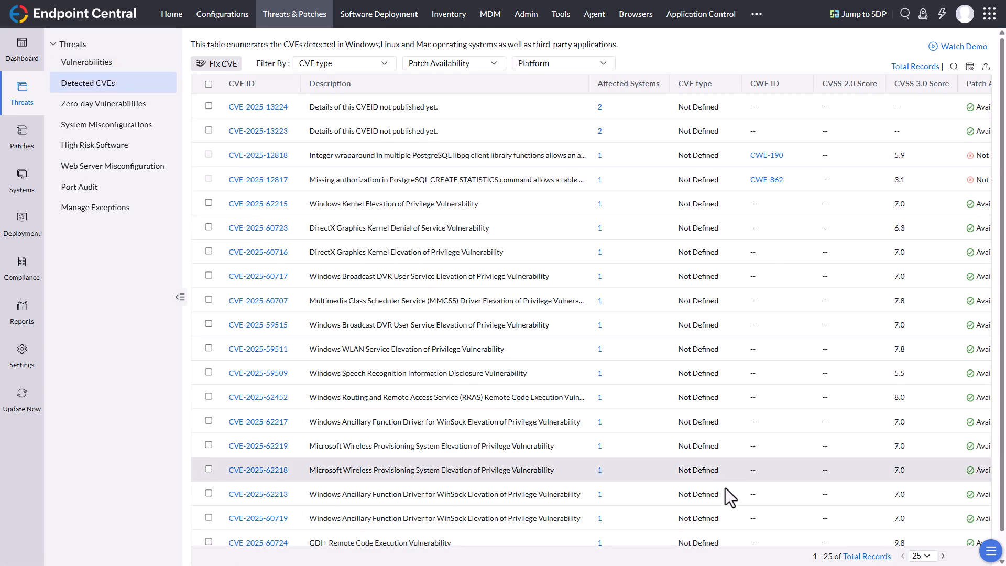
pyautogui.moveTo(745, 541); pyautogui.dragTo(611, 546)
pyautogui.click(259, 107)
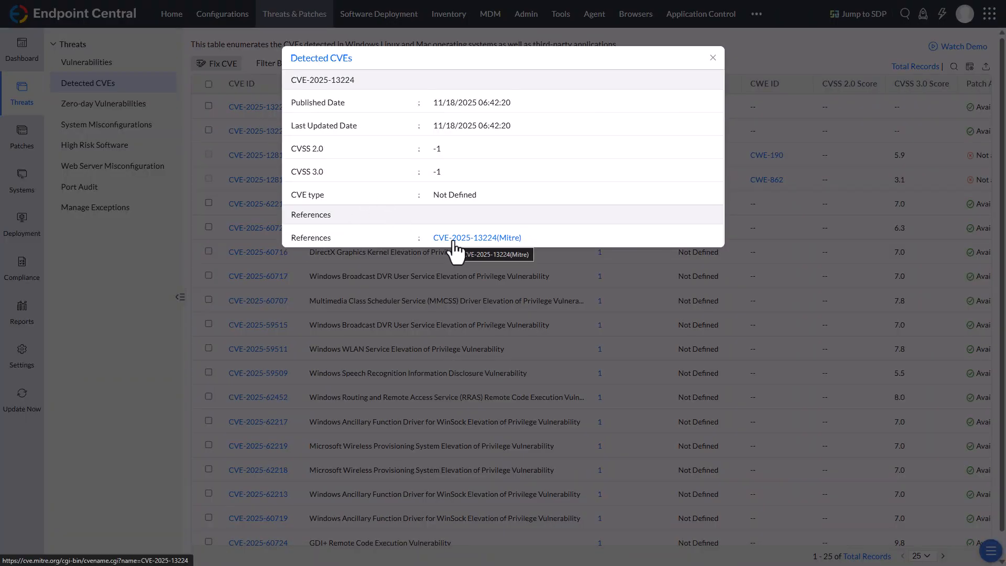
pyautogui.click(713, 57)
# Step: Review the zero-day vulnerabilities and the details of the account lockout threshold entry in System Misconfigurations
pyautogui.click(110, 104)
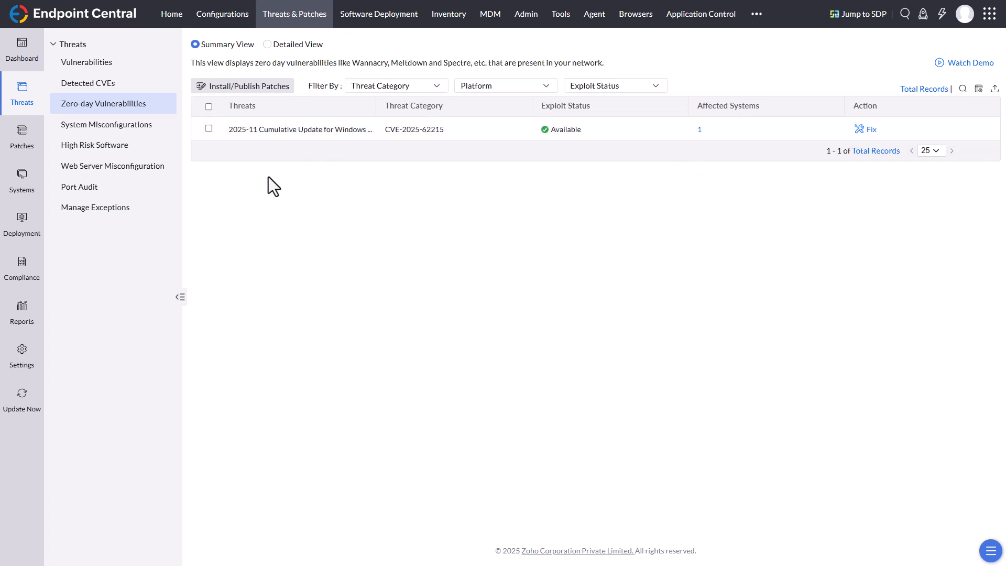
pyautogui.click(108, 130)
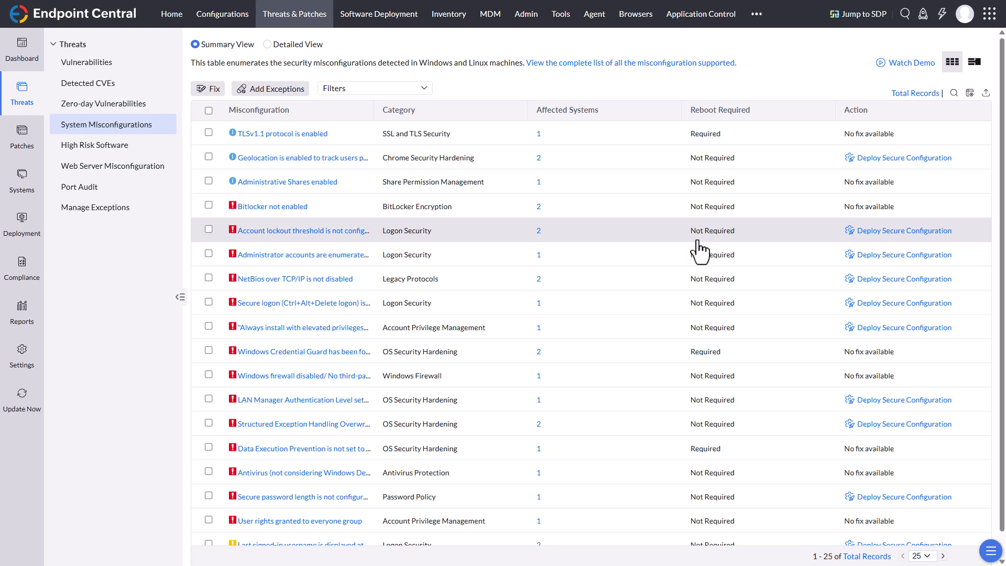
pyautogui.click(345, 233)
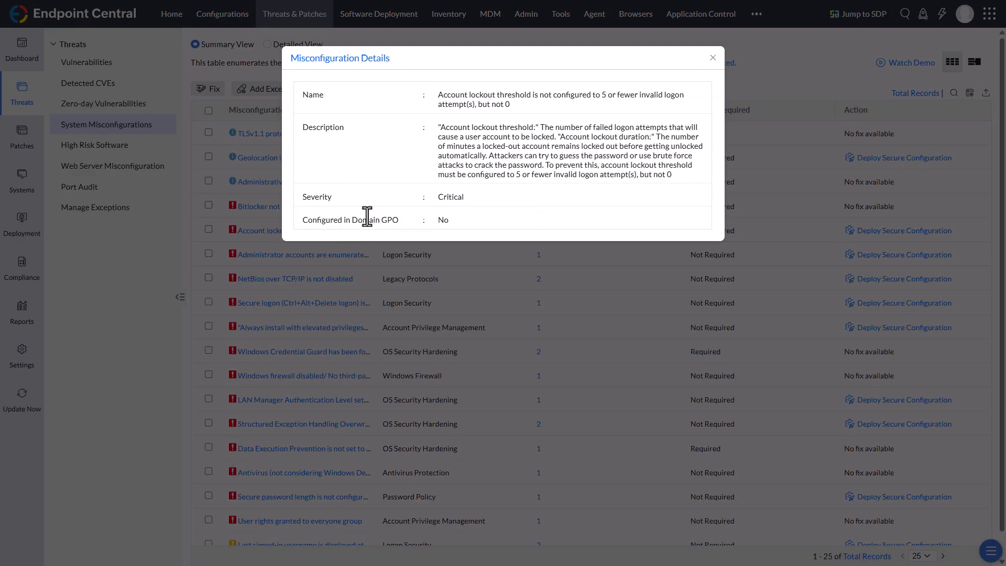
pyautogui.click(713, 59)
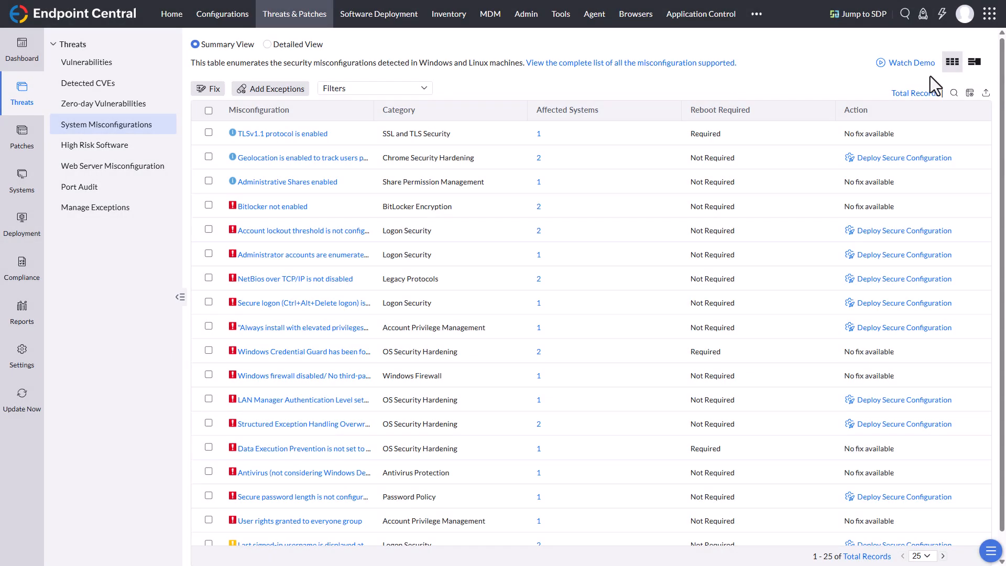
# Step: Group the system misconfigurations by category, inspect the Chrome geolocation entry and return to the table view
pyautogui.click(974, 63)
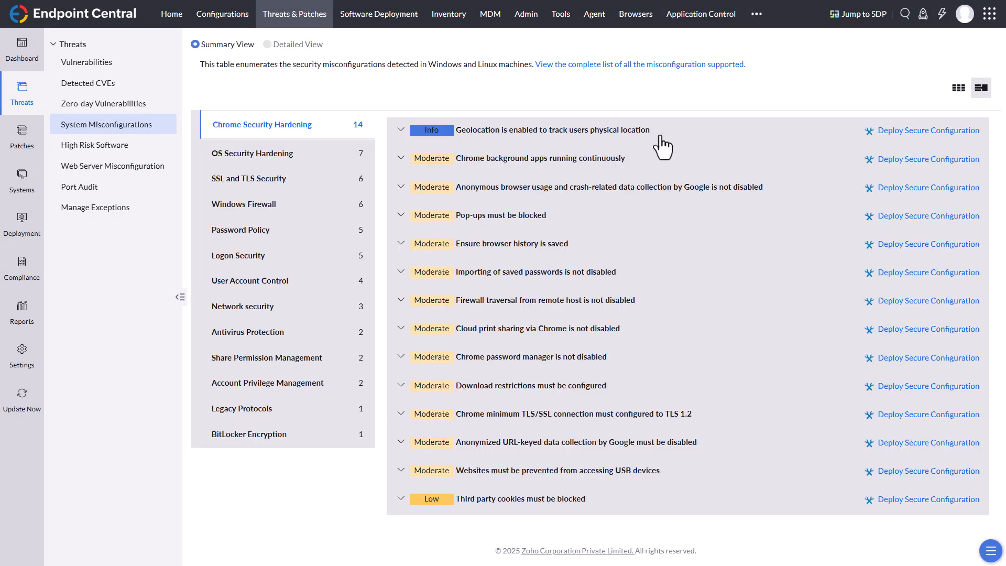
pyautogui.click(401, 130)
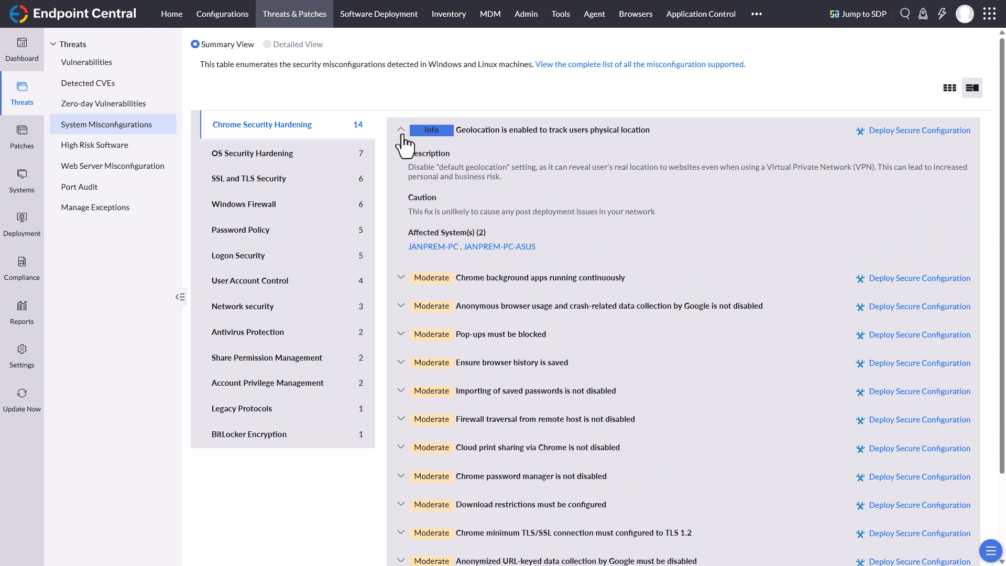
pyautogui.click(402, 131)
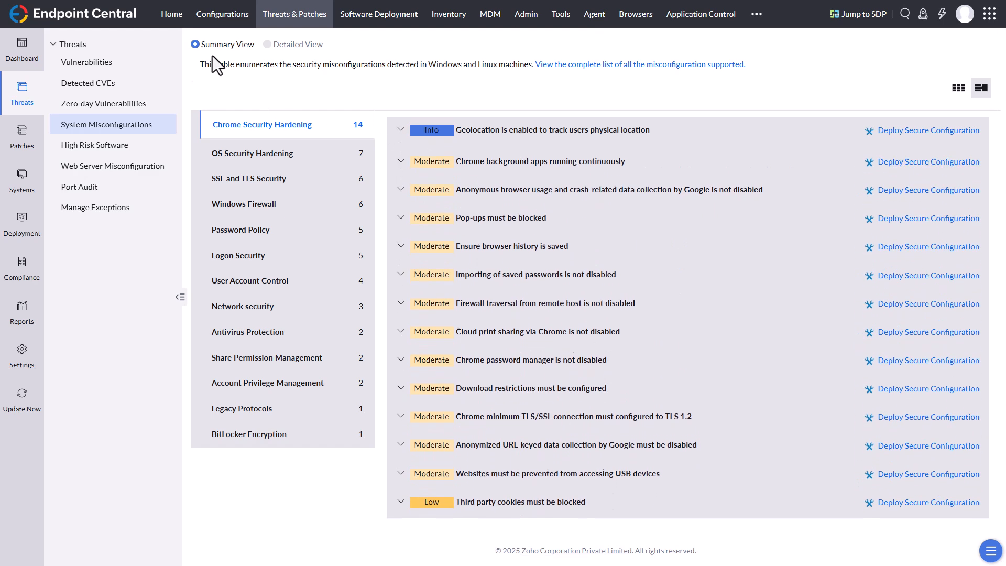
pyautogui.click(959, 88)
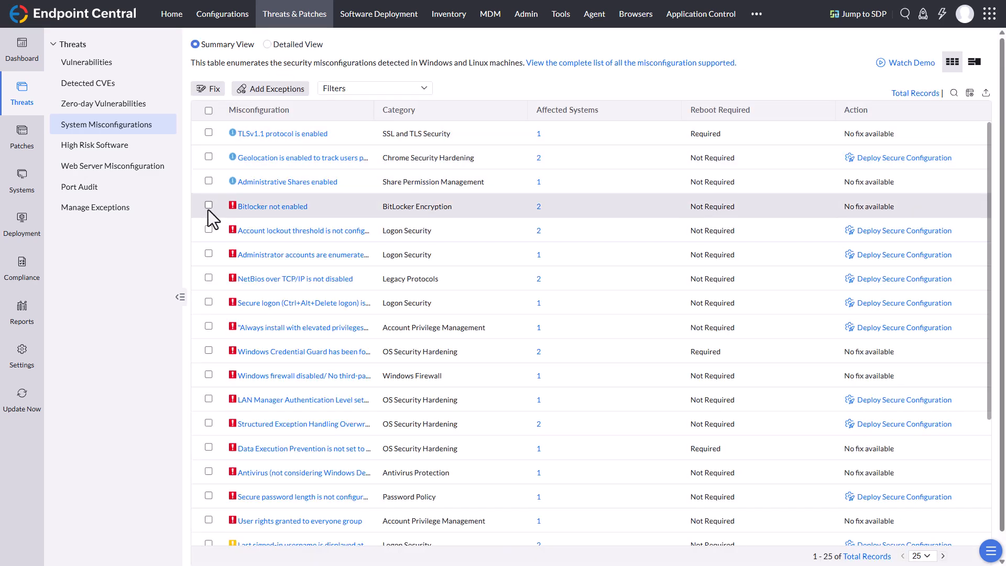
# Step: Select and deselect the "Bitlocker not enabled" misconfiguration, and open the High Risk Software list
pyautogui.click(209, 206)
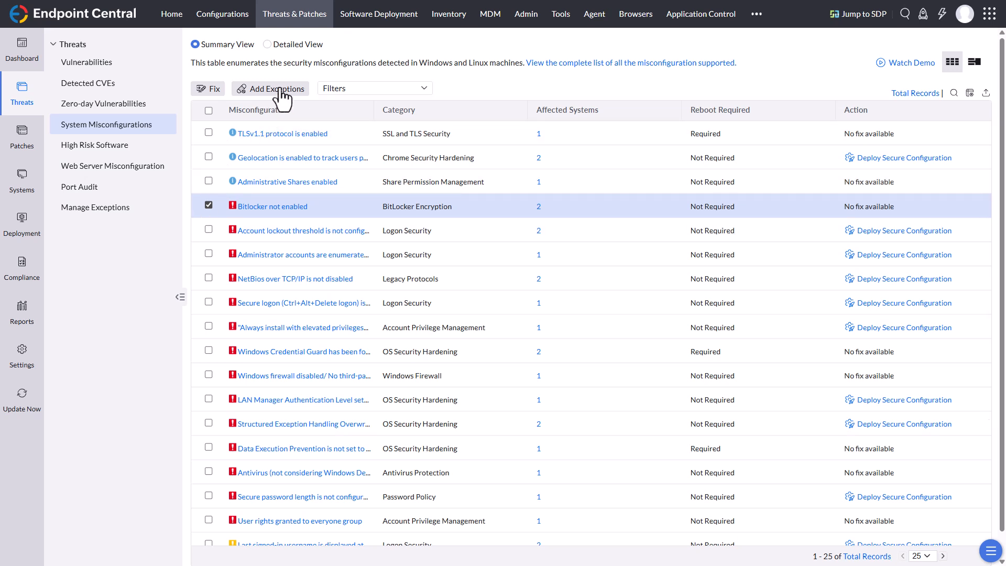
pyautogui.click(209, 206)
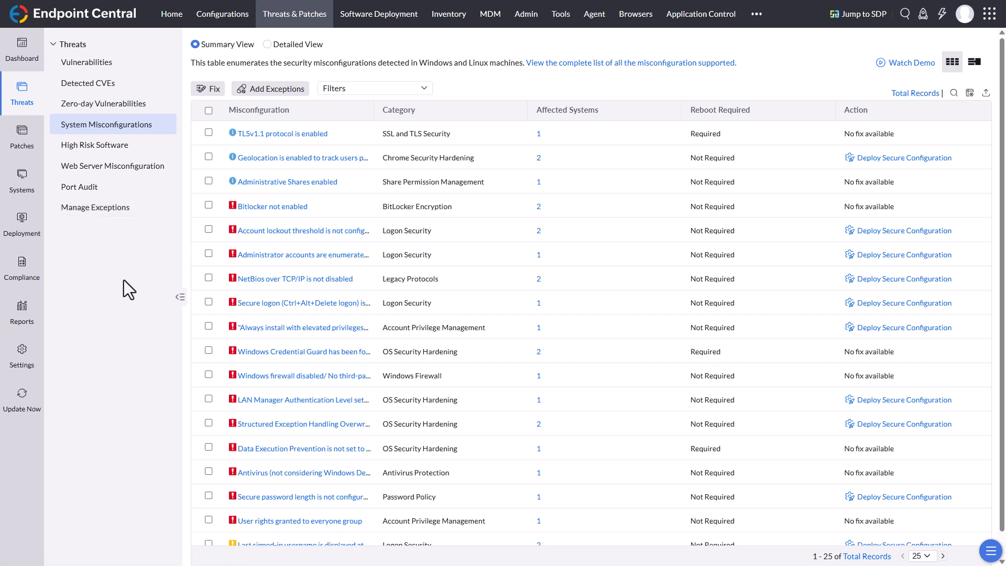
pyautogui.click(103, 152)
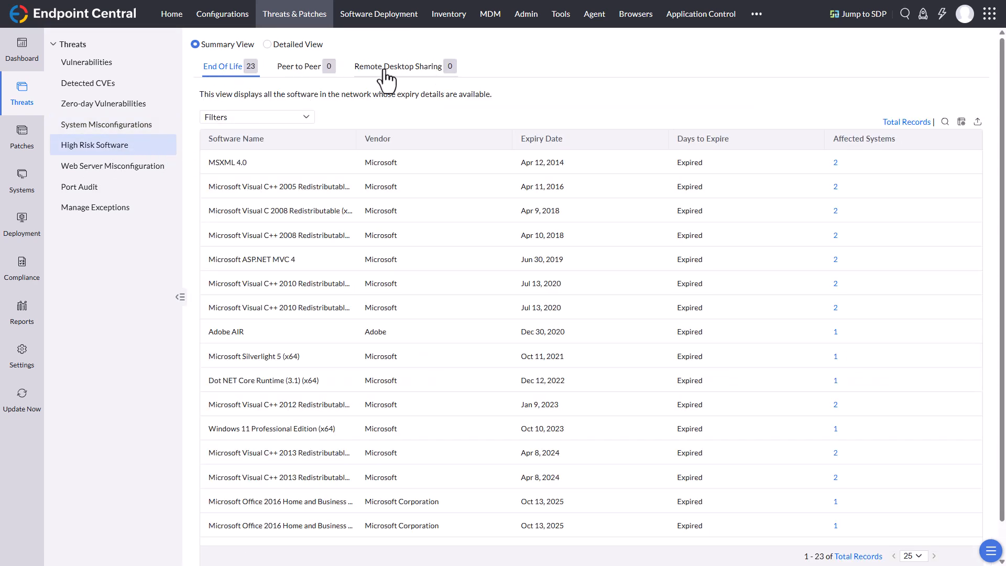
# Step: Review the end-of-life software in both the summary and detailed views of High Risk Software
pyautogui.scroll(-3, 502, 285)
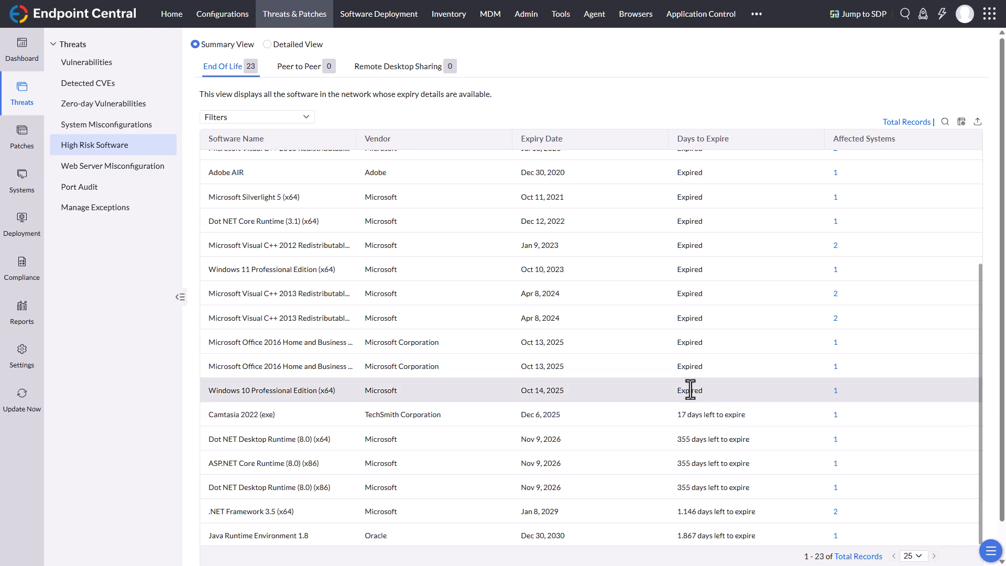
pyautogui.scroll(3, 690, 389)
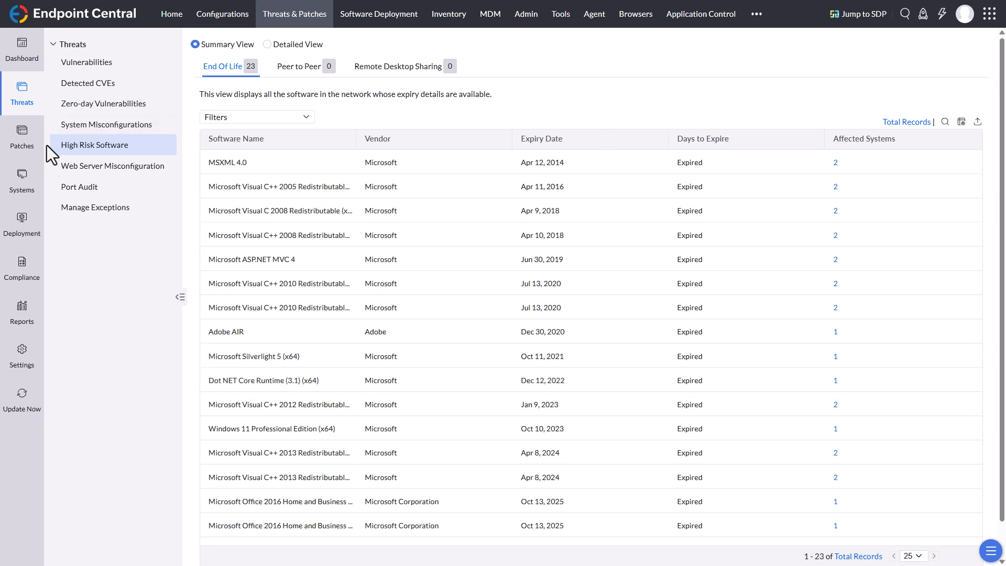
pyautogui.click(279, 45)
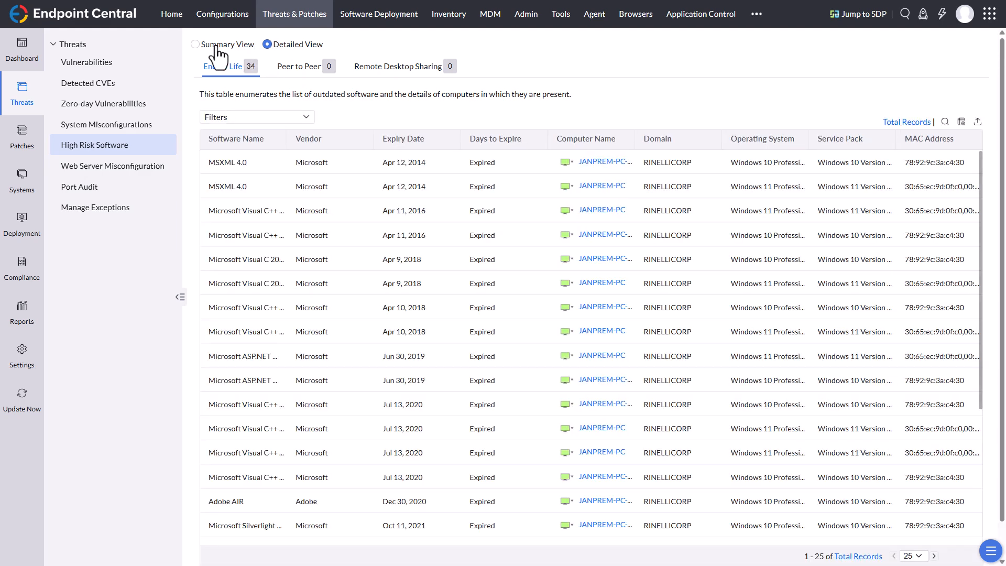
pyautogui.click(216, 46)
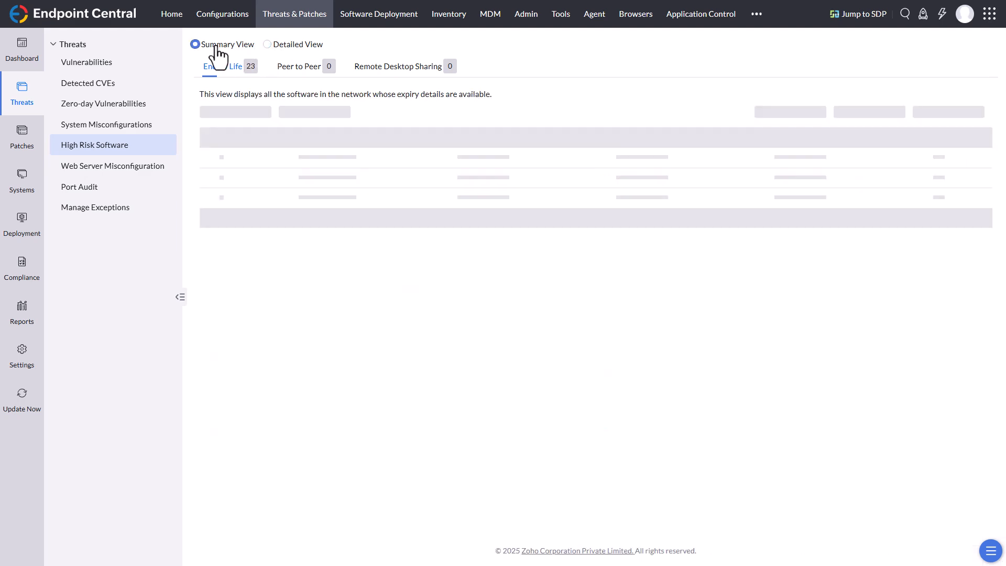
# Step: View the resolution for the NGINX write access entry in Web Server Misconfiguration, and group the misconfigurations by category
pyautogui.click(128, 172)
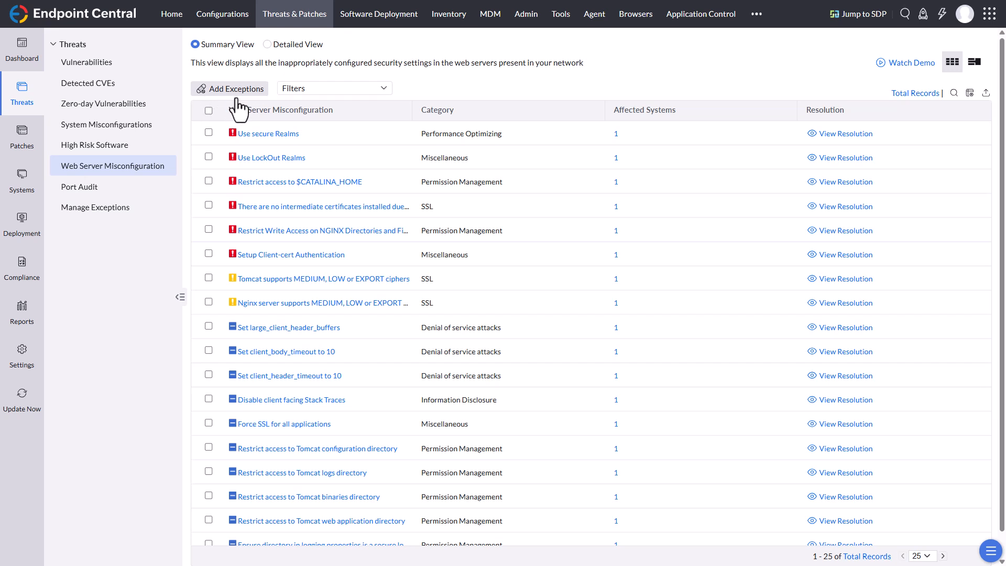
pyautogui.click(838, 232)
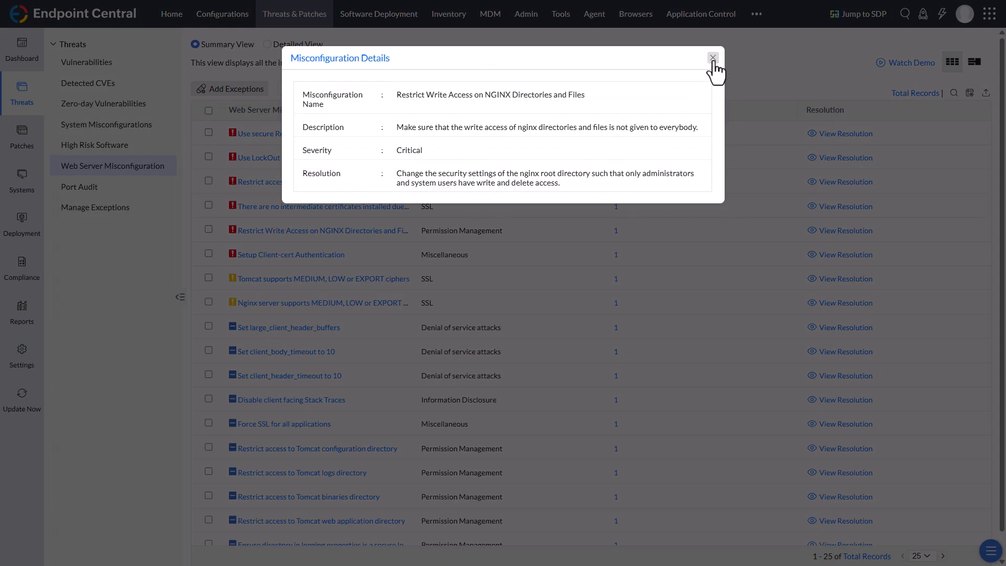
pyautogui.click(713, 58)
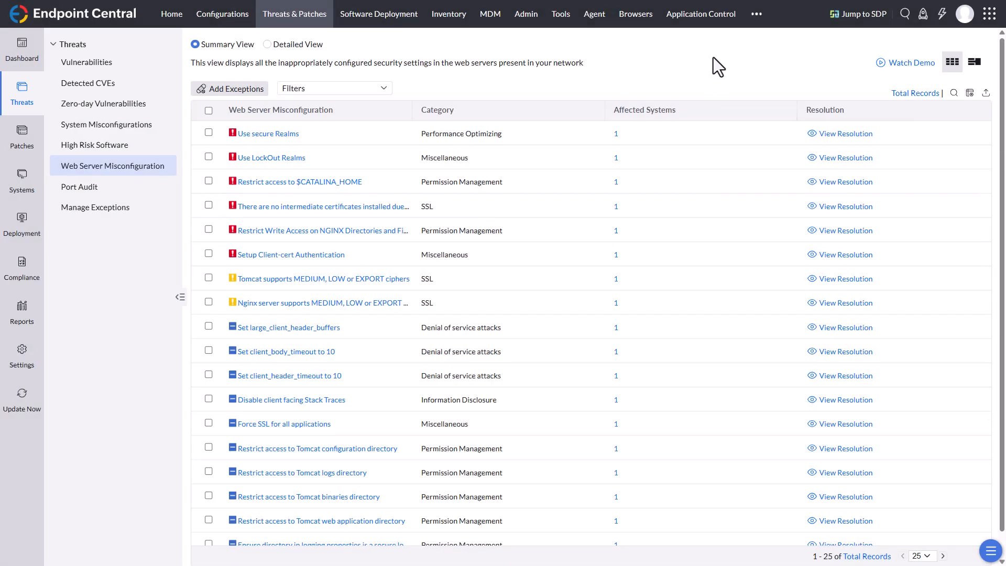
pyautogui.click(975, 62)
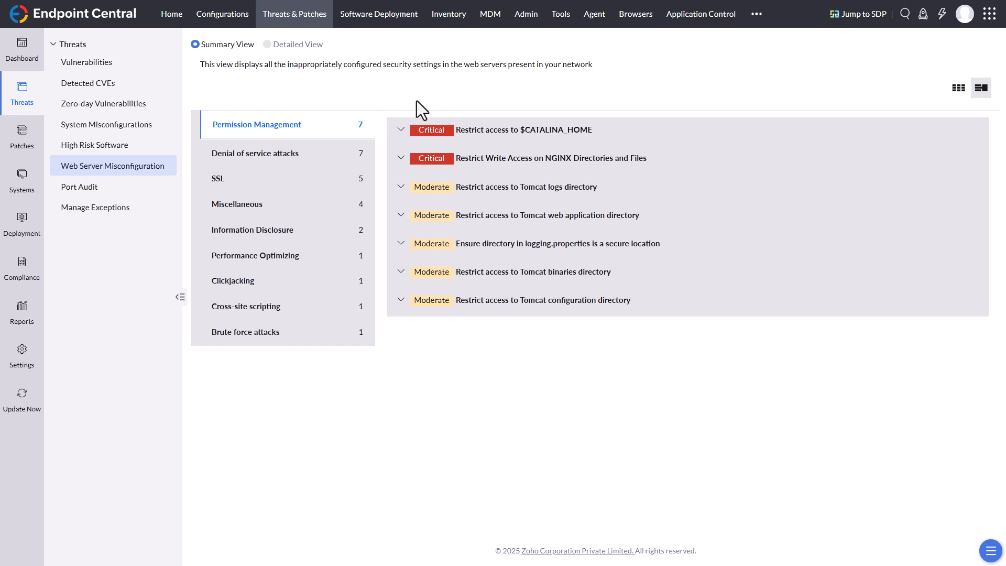
# Step: Inspect the instances of TCP port 139 in Port Audit and check the detailed port view before returning to the summary
pyautogui.click(114, 193)
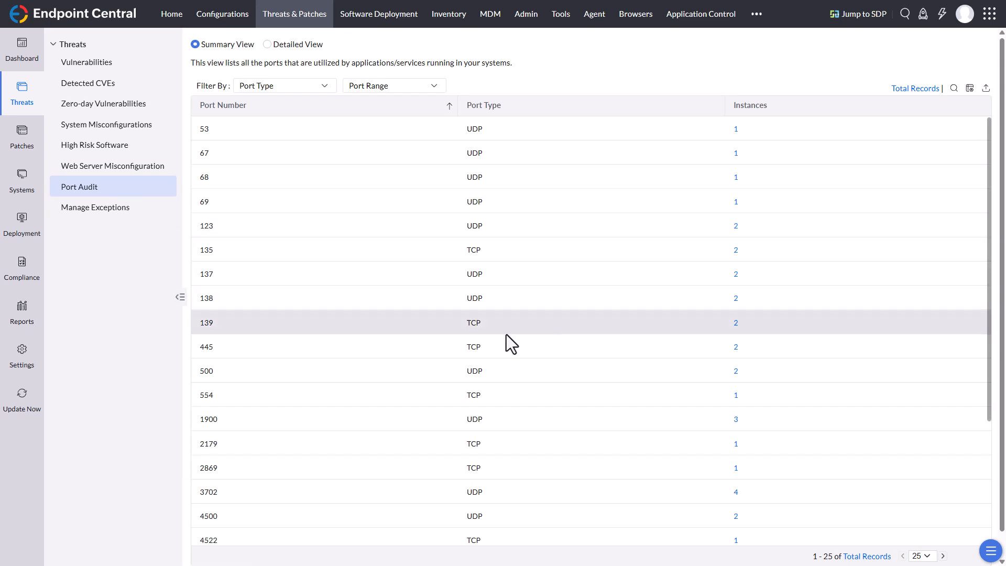
pyautogui.click(735, 323)
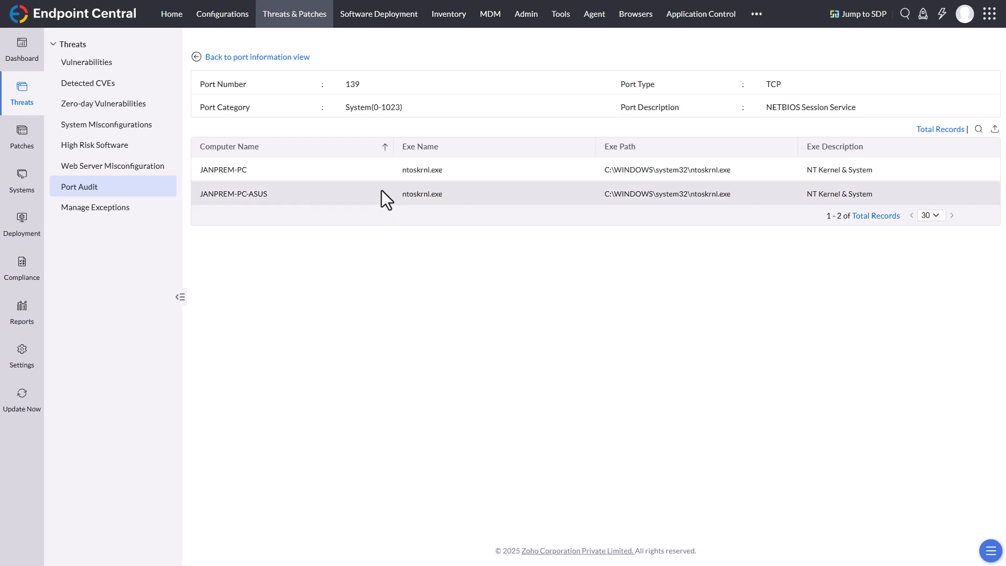
pyautogui.click(100, 192)
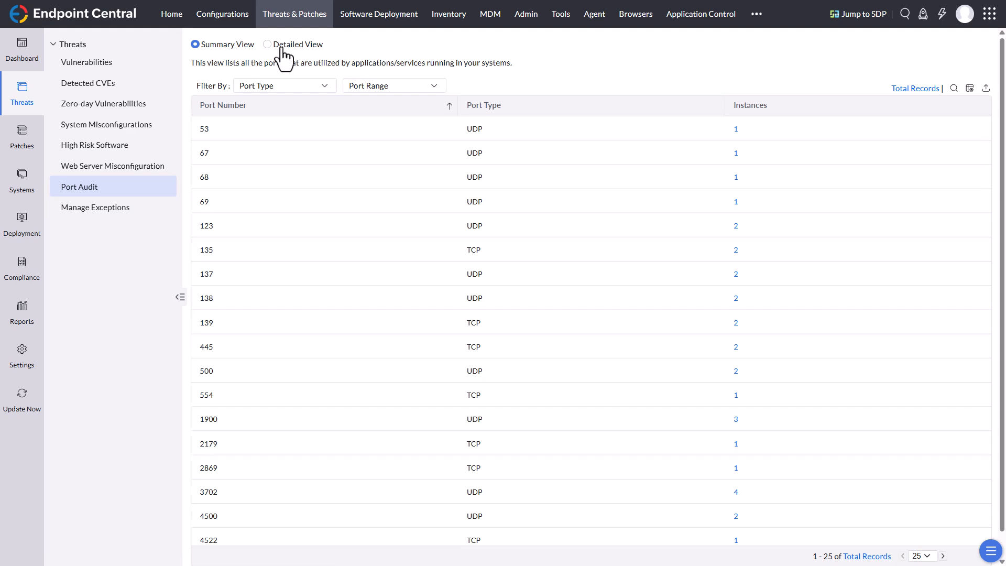
pyautogui.click(288, 51)
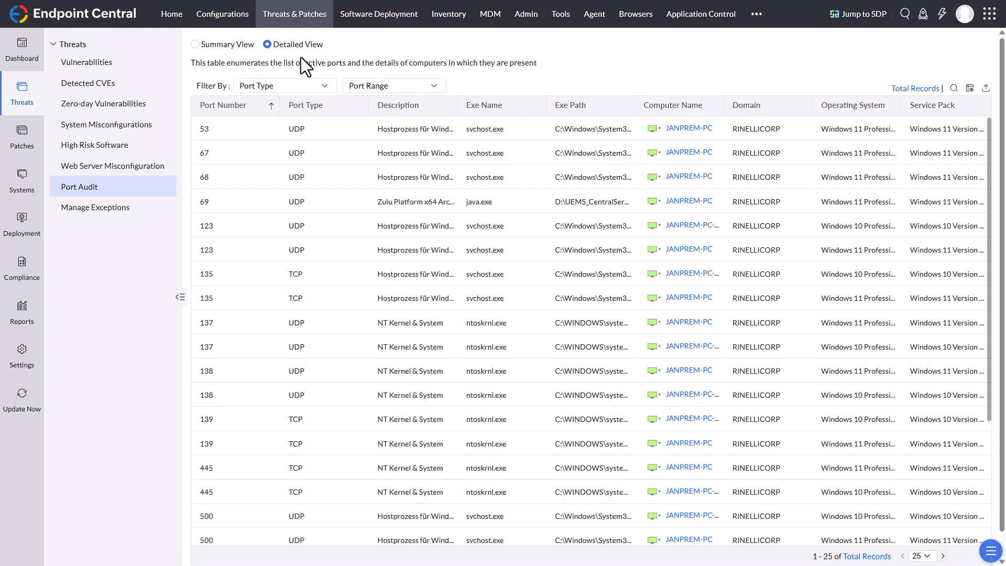
pyautogui.click(226, 46)
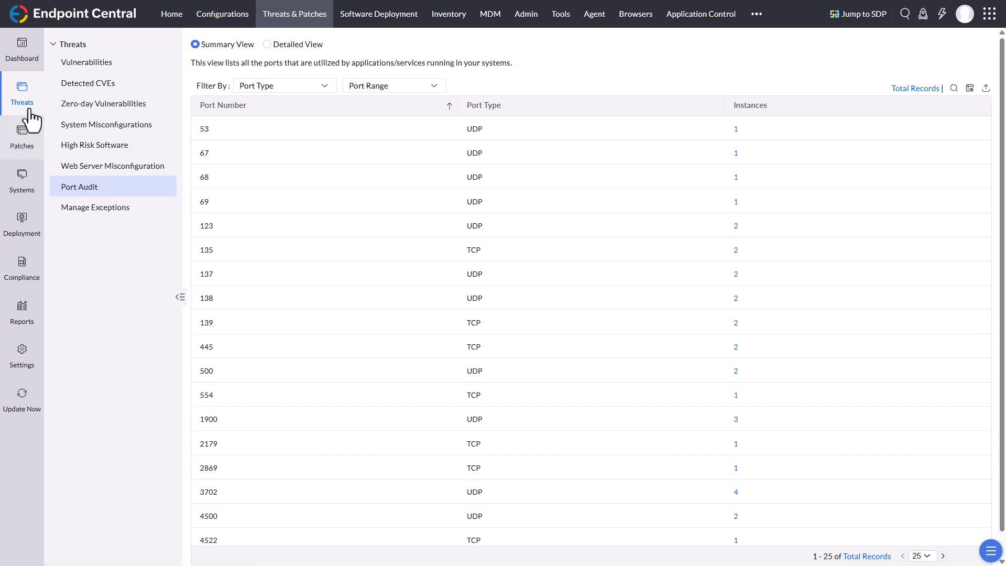
# Step: Update the compliance data and review the list of built-in policy group templates
pyautogui.click(23, 283)
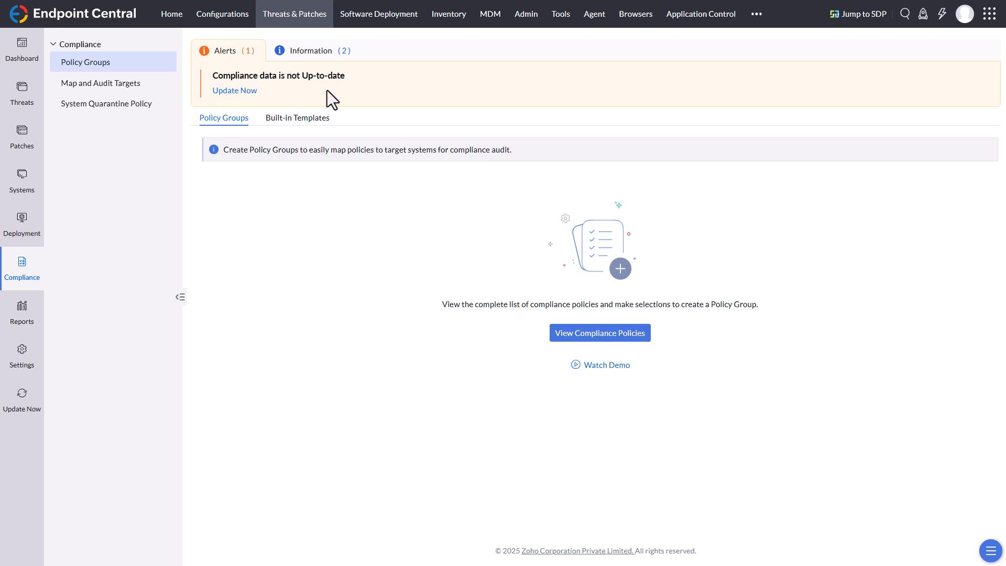
pyautogui.click(252, 92)
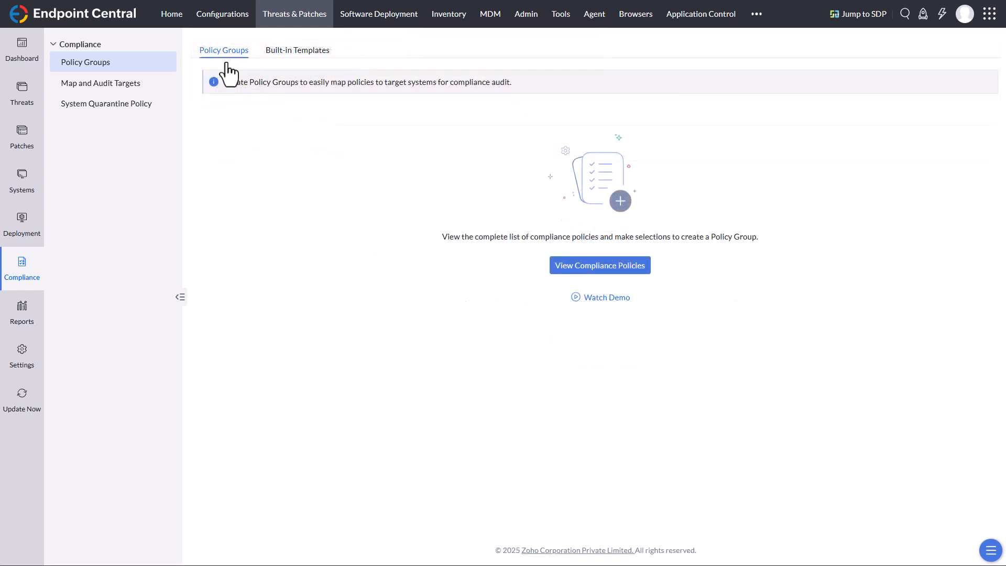
pyautogui.click(278, 52)
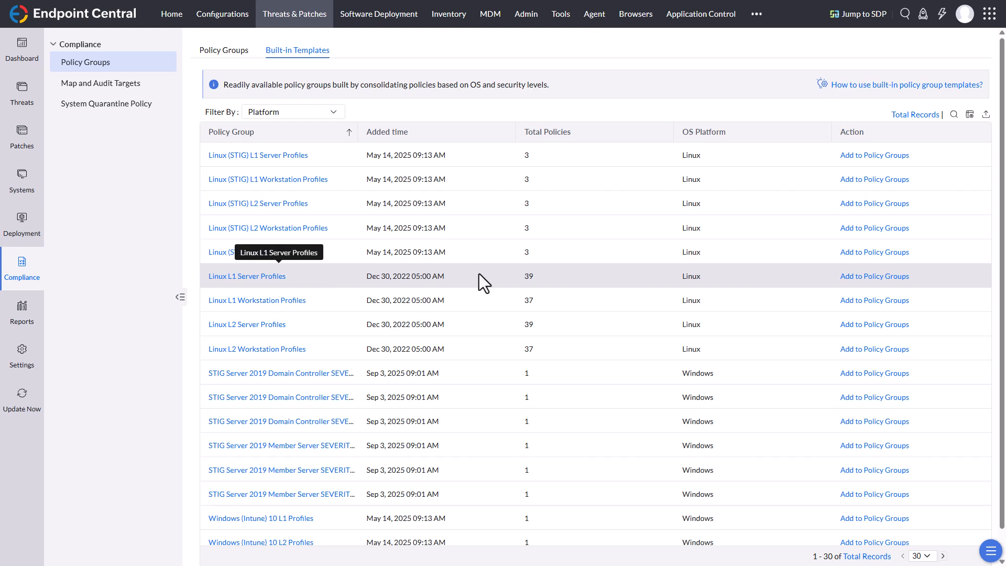
pyautogui.scroll(-5, 370, 346)
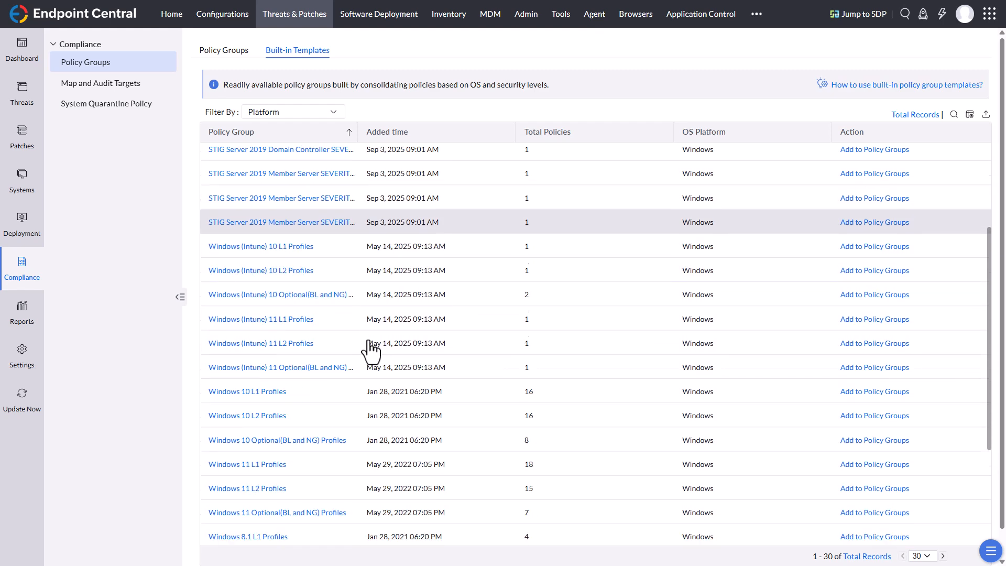
pyautogui.scroll(-2, 369, 348)
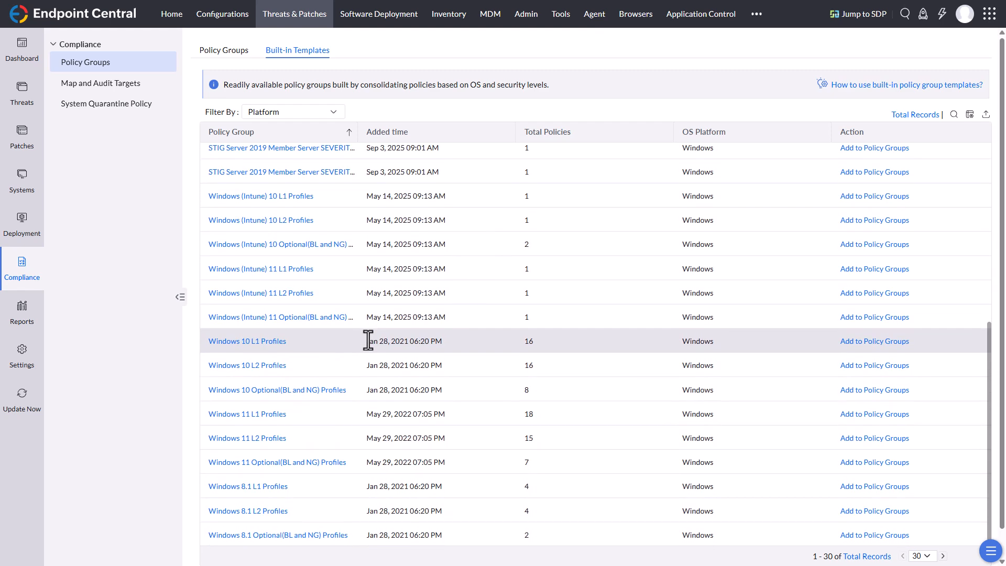
pyautogui.scroll(7, 369, 340)
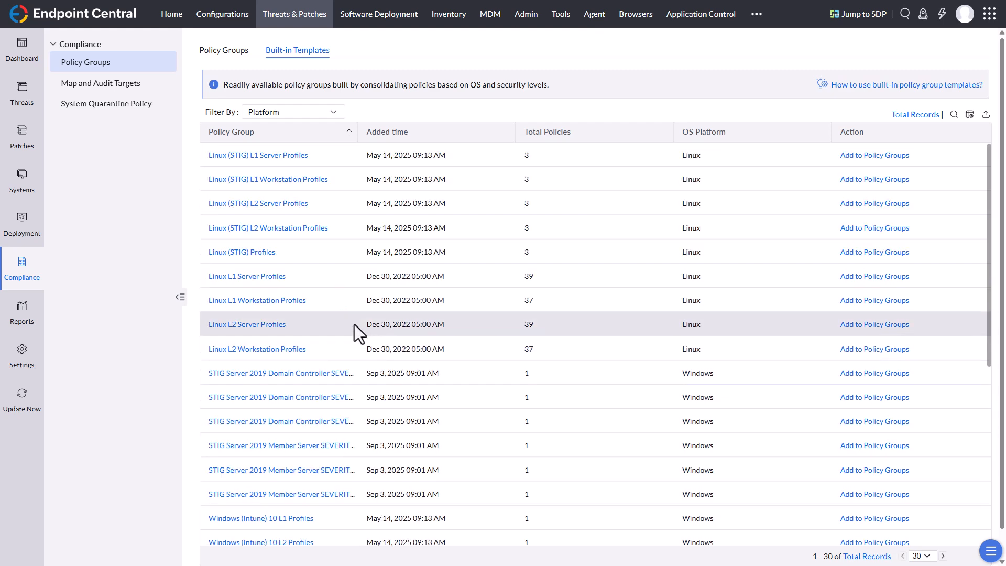
# Step: Add the built-in Windows 11 L2 Profiles template to the policy groups
pyautogui.click(82, 90)
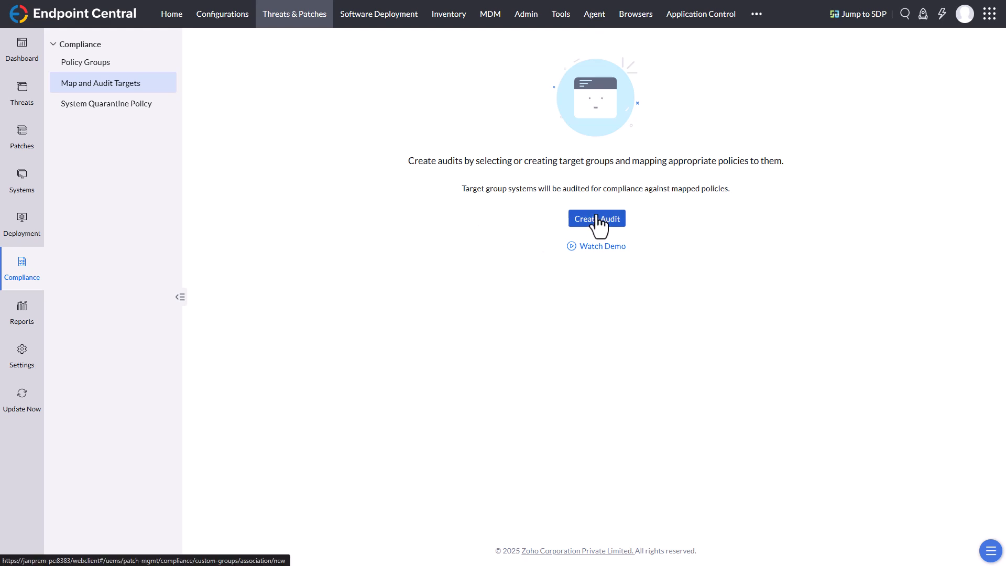
pyautogui.click(98, 64)
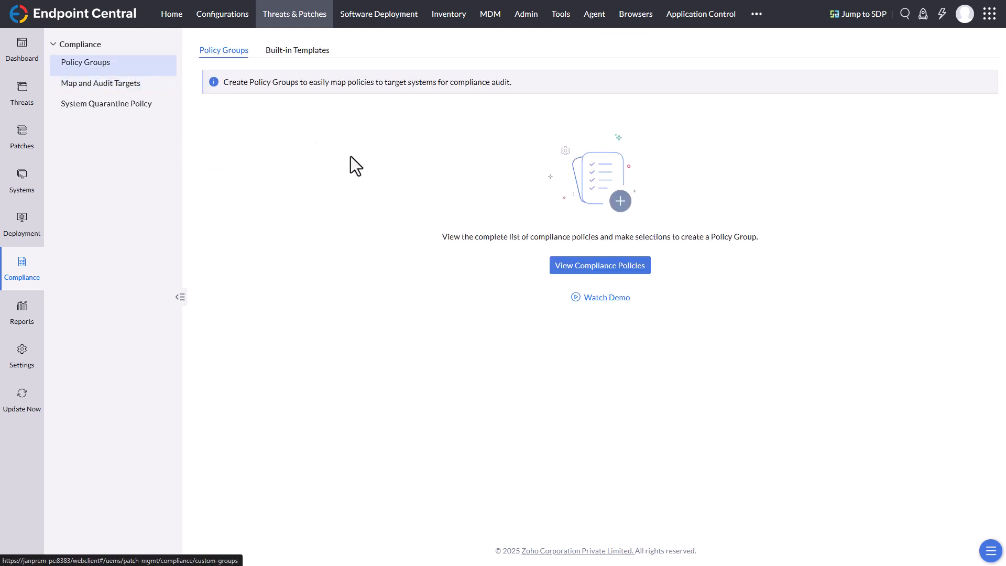
pyautogui.click(298, 51)
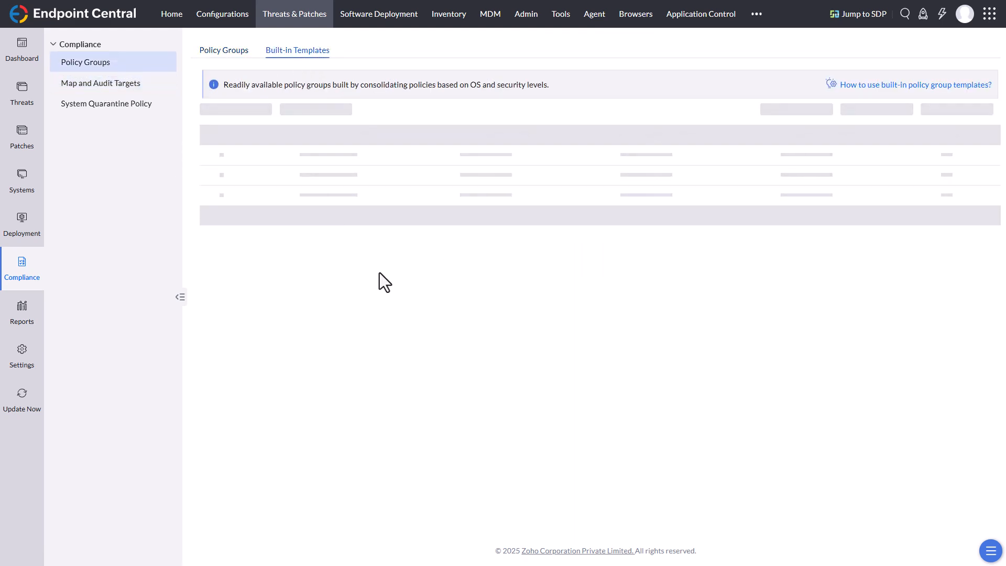
pyautogui.scroll(-6, 319, 291)
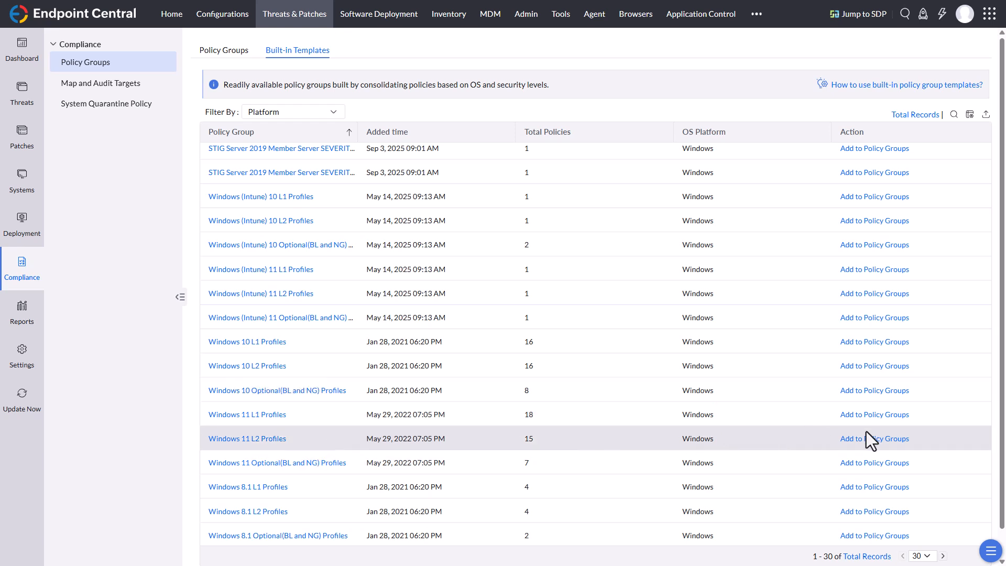
pyautogui.click(892, 442)
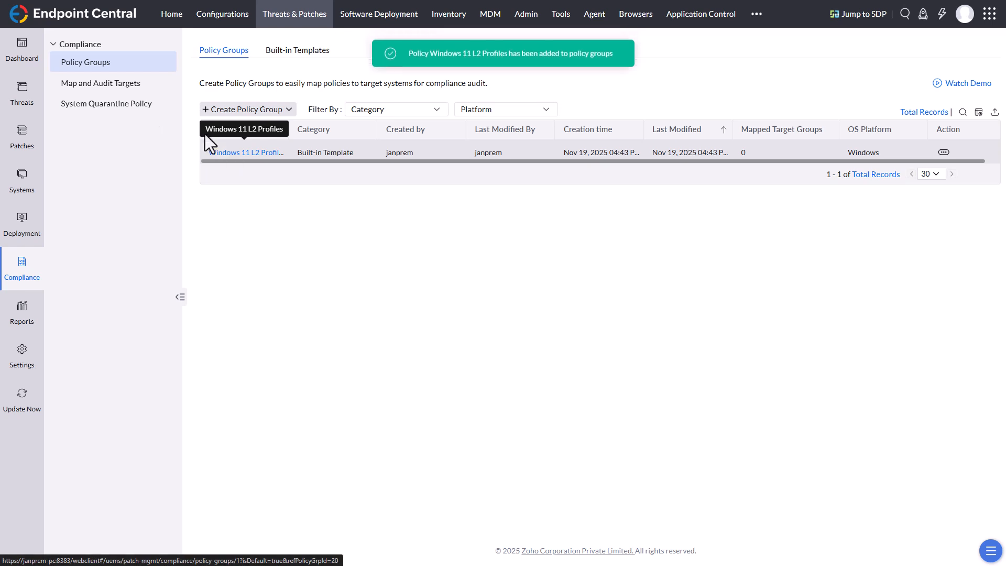
# Step: Start a new compliance audit with 64-Bit-Systeme as its target group
pyautogui.click(99, 85)
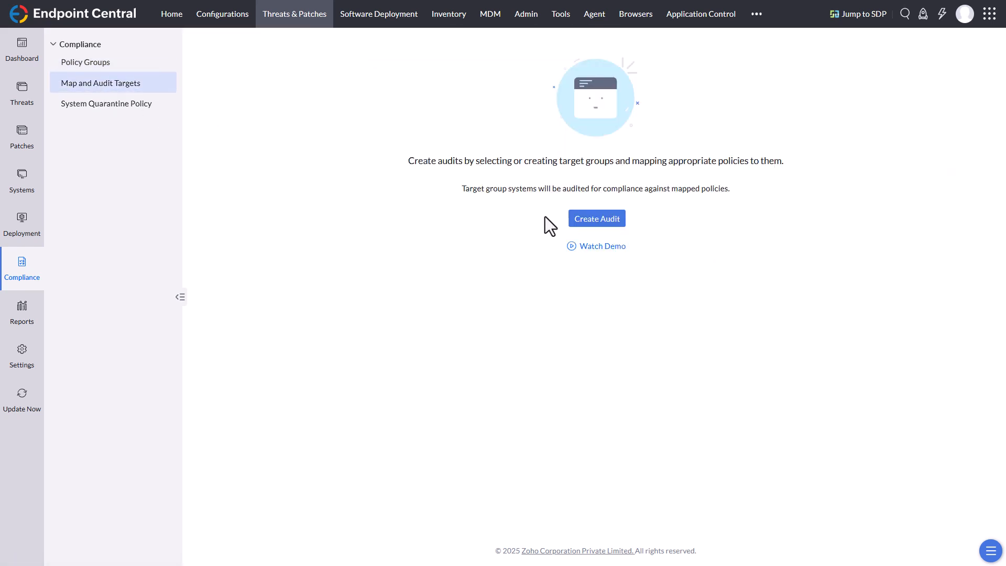
pyautogui.click(584, 223)
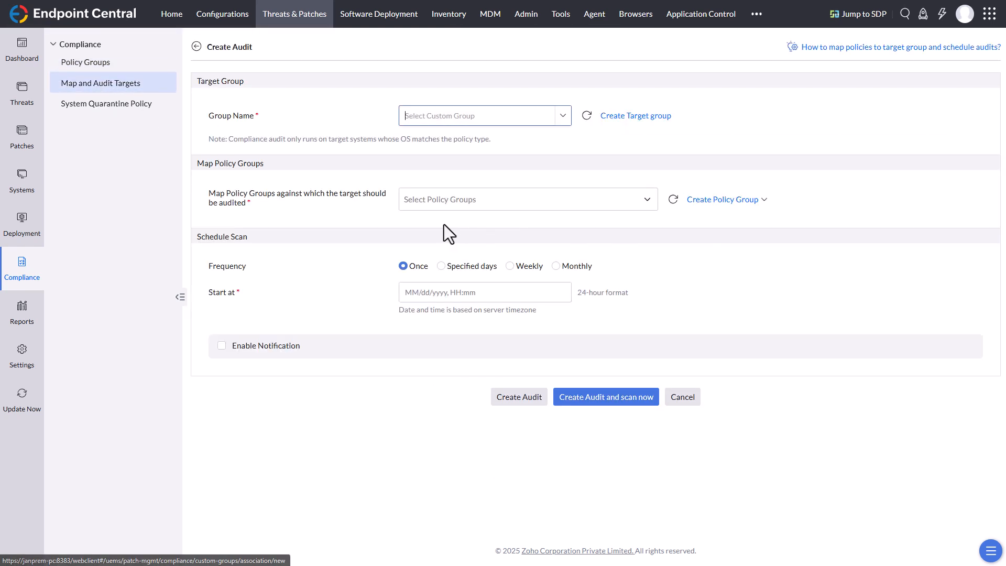
pyautogui.click(561, 117)
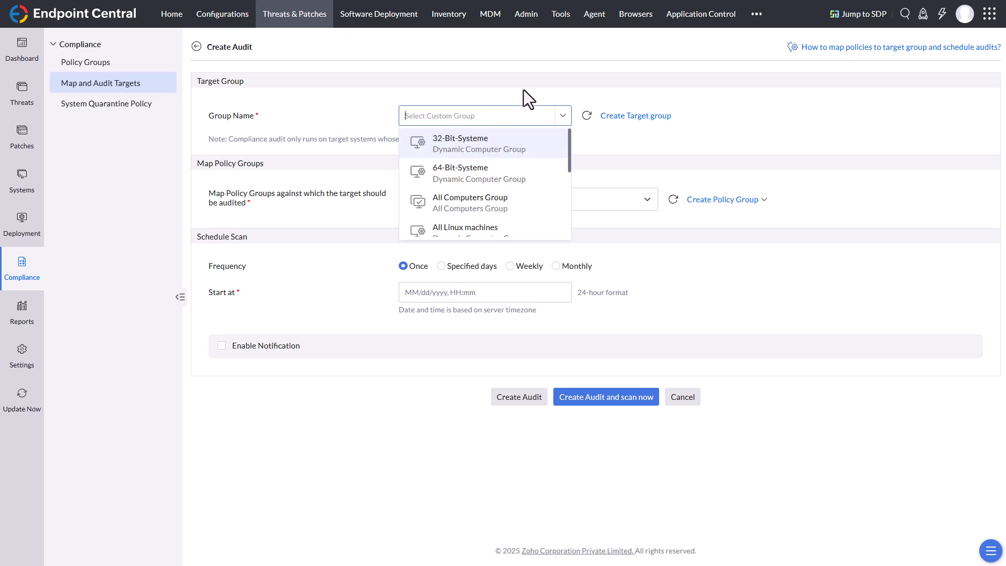
pyautogui.click(506, 177)
# Step: Map the Windows 11 L2 Profiles policy group to the audit's target group
pyautogui.click(477, 202)
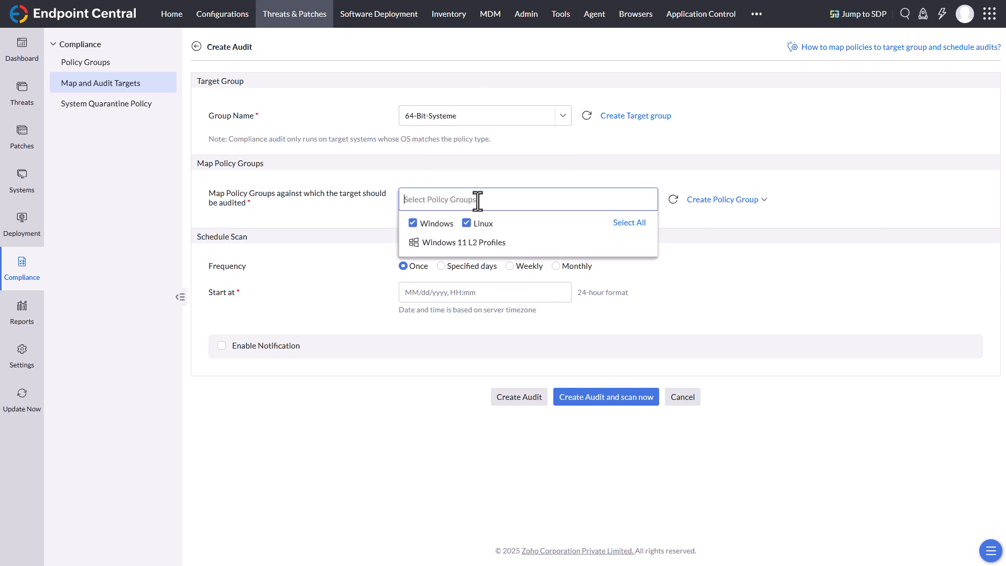
pyautogui.click(467, 223)
pyautogui.click(549, 178)
pyautogui.click(474, 202)
pyautogui.click(435, 243)
pyautogui.click(644, 168)
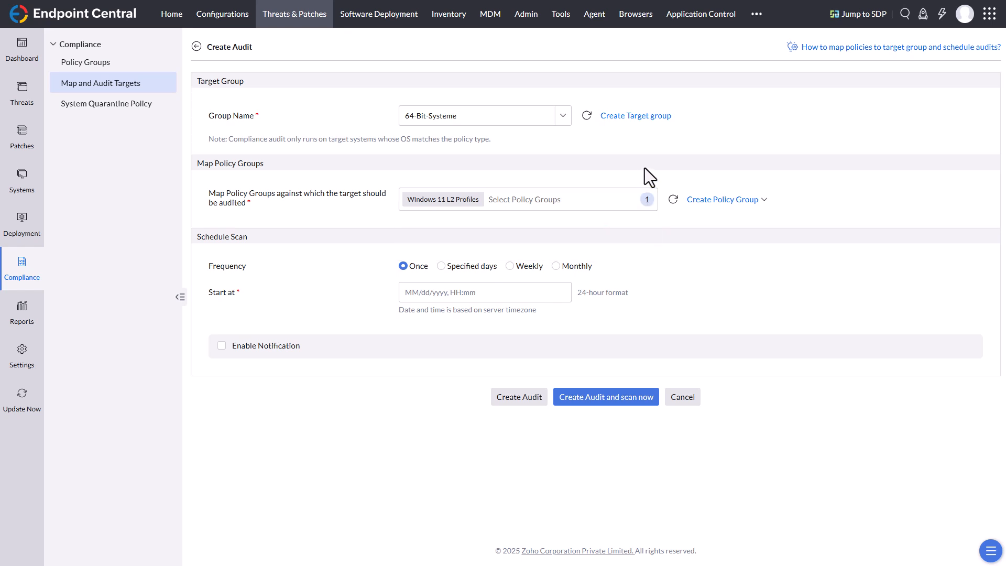
# Step: Schedule the one-time audit scan to start on 11/19/2025 at 21:43 and enable e-mail notification
pyautogui.click(405, 294)
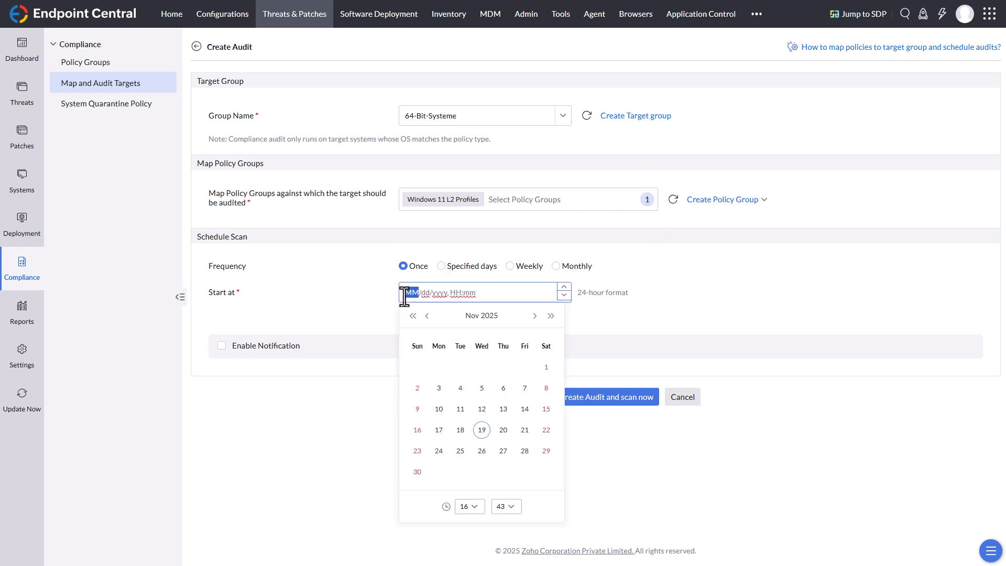
pyautogui.click(482, 433)
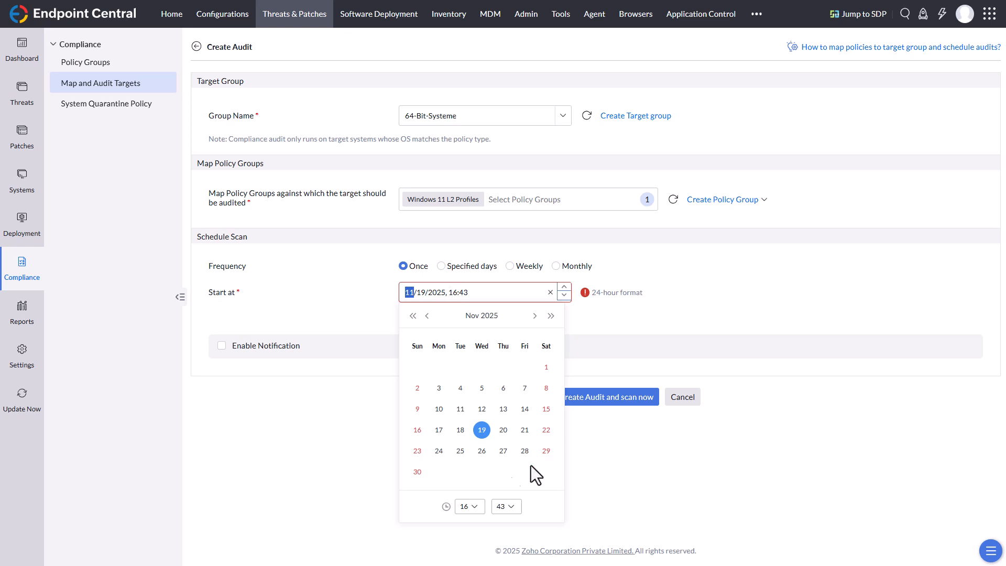
pyautogui.click(474, 507)
pyautogui.scroll(-2, 474, 451)
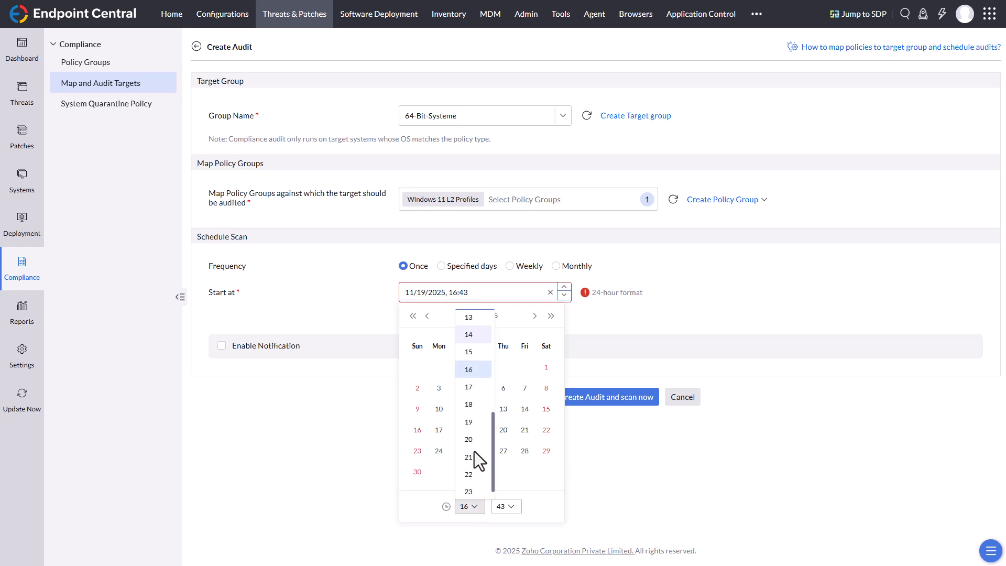
pyautogui.click(469, 453)
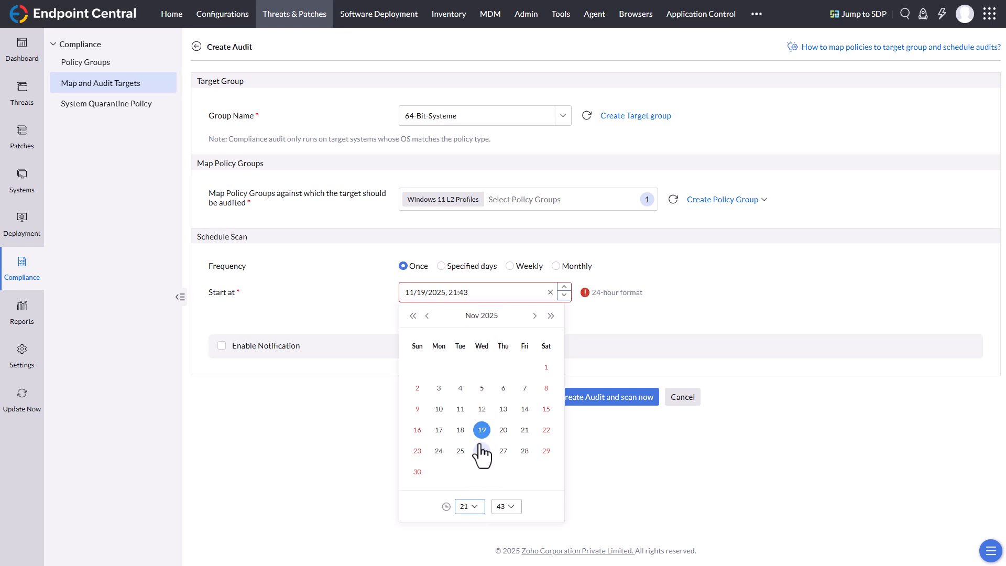
pyautogui.click(790, 296)
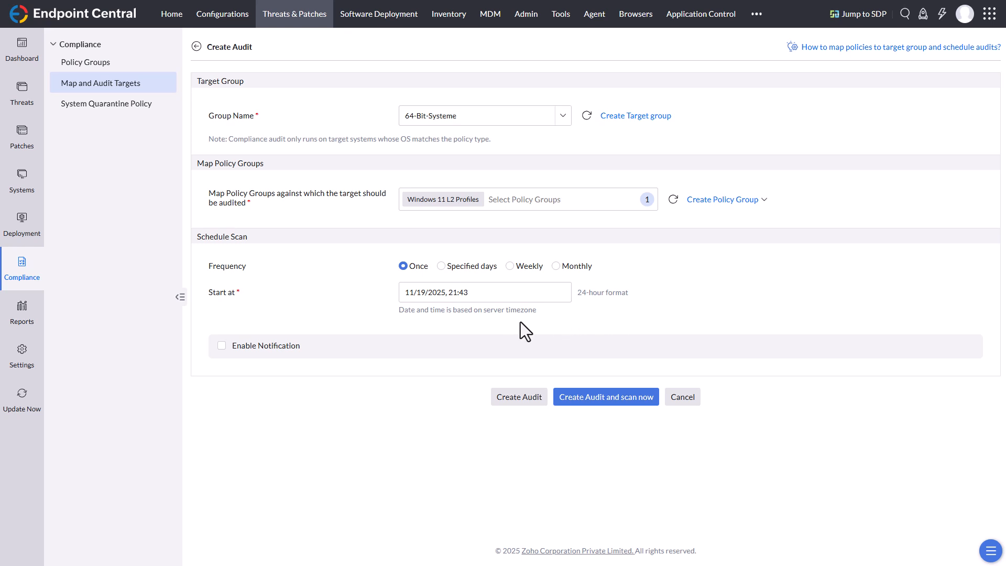
pyautogui.click(222, 346)
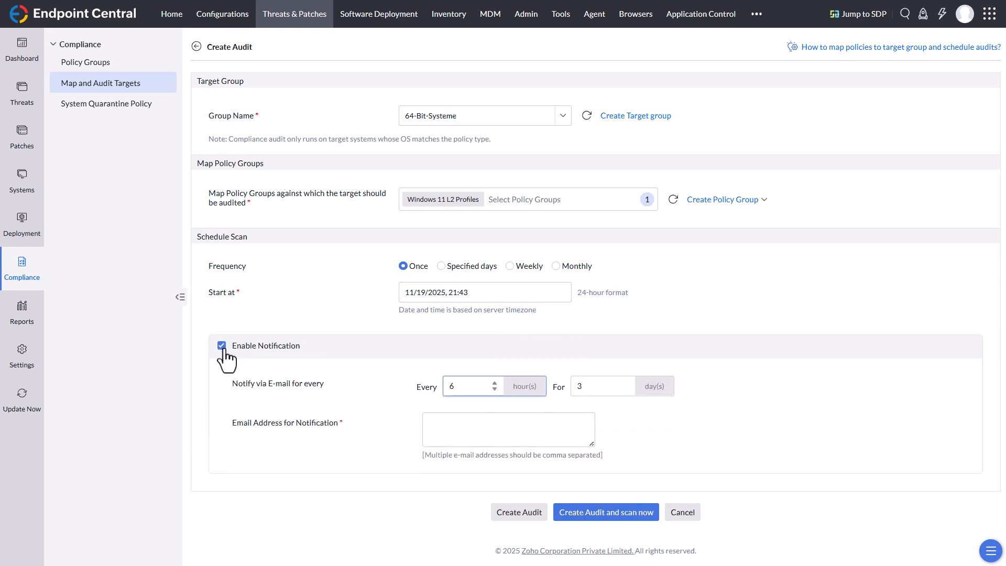
# Step: Turn off the e-mail notification for the audit and create it without starting an immediate scan
pyautogui.click(222, 347)
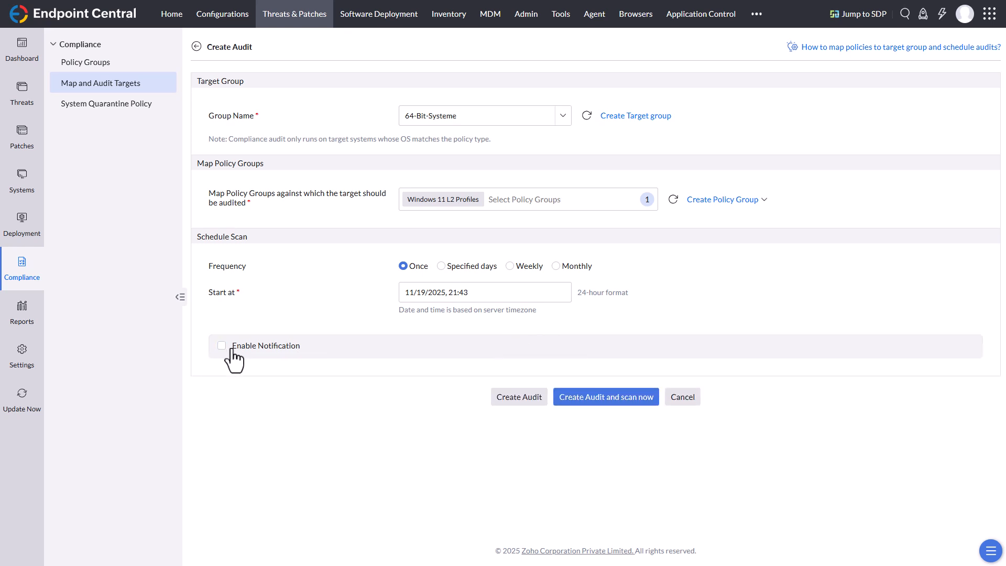
pyautogui.click(524, 399)
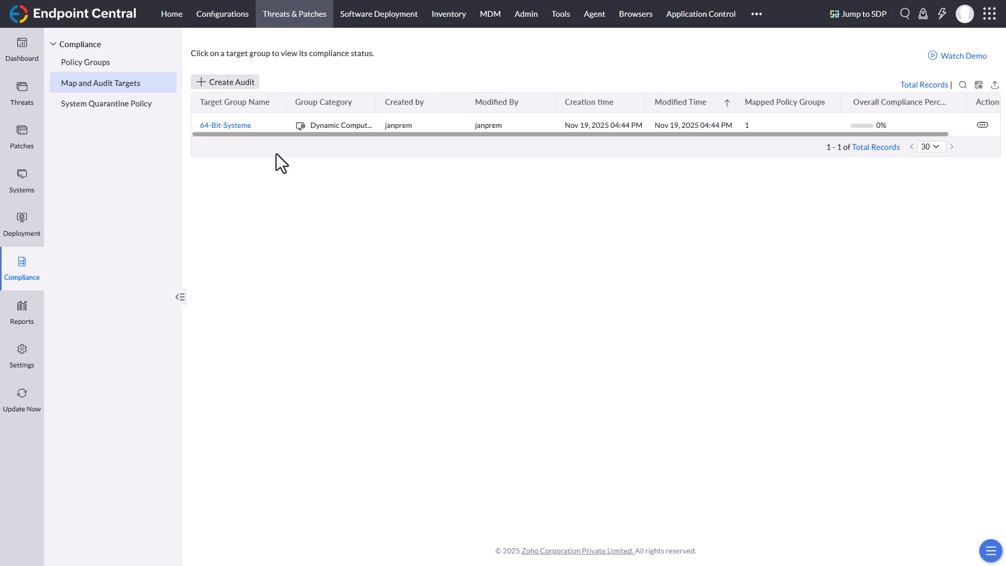
# Step: Open the 64-Bit-Systeme audit target and start an on-demand compliance scan for it
pyautogui.click(238, 127)
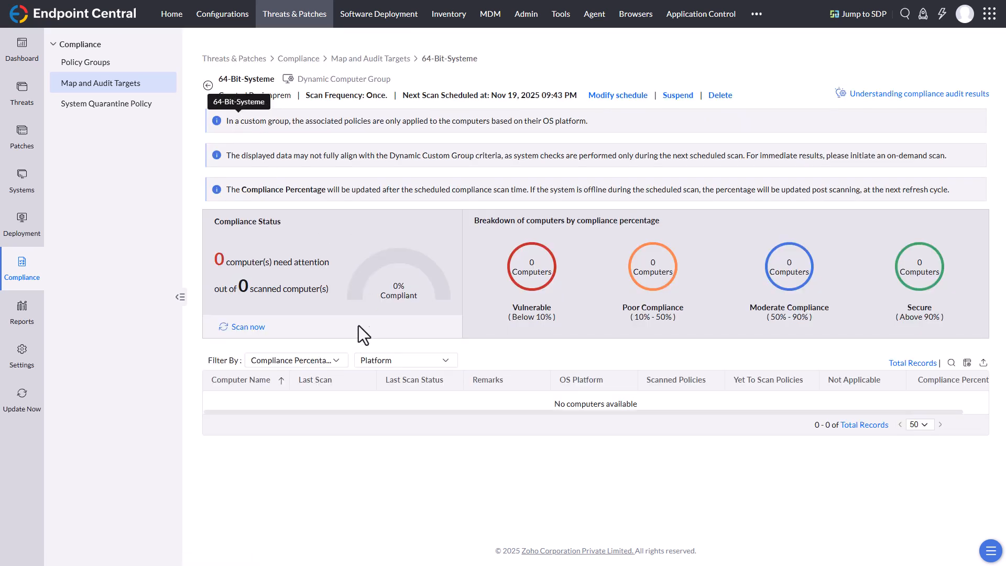
pyautogui.click(249, 328)
pyautogui.click(463, 148)
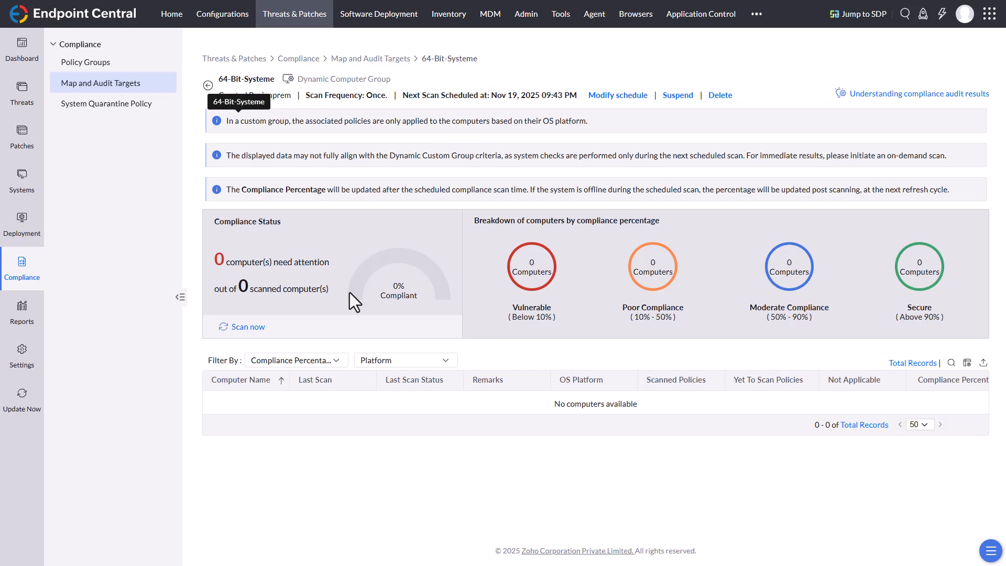
pyautogui.click(464, 135)
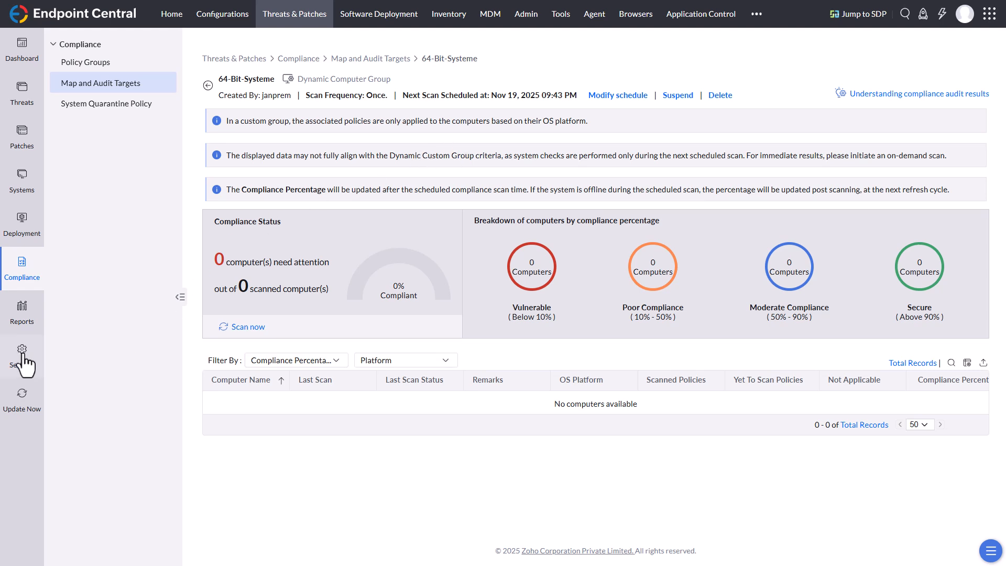
# Step: Export the High Priority Report from the executive reports with Retain Personal Information, acknowledging that personal identities may be disclosed
pyautogui.click(25, 325)
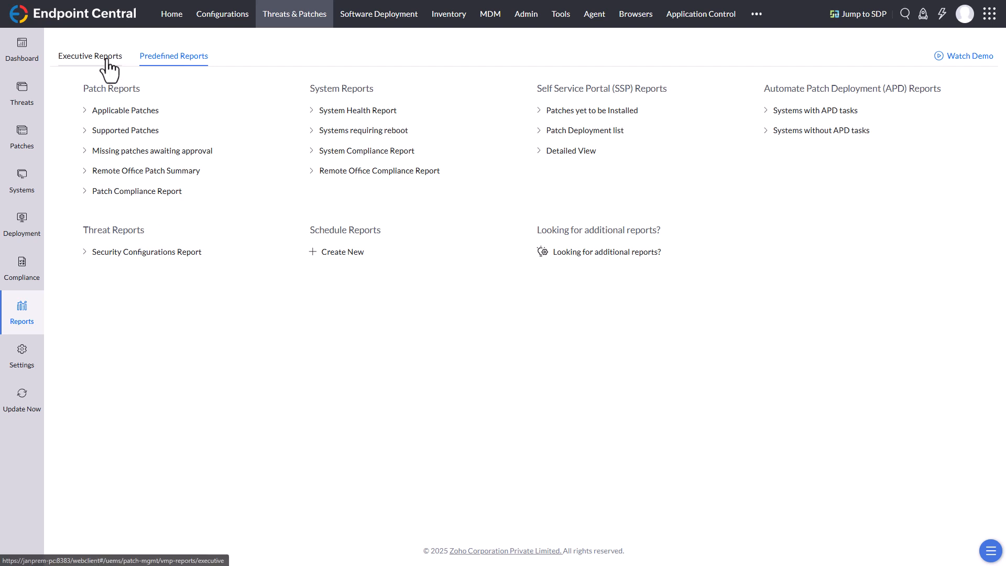
pyautogui.click(108, 58)
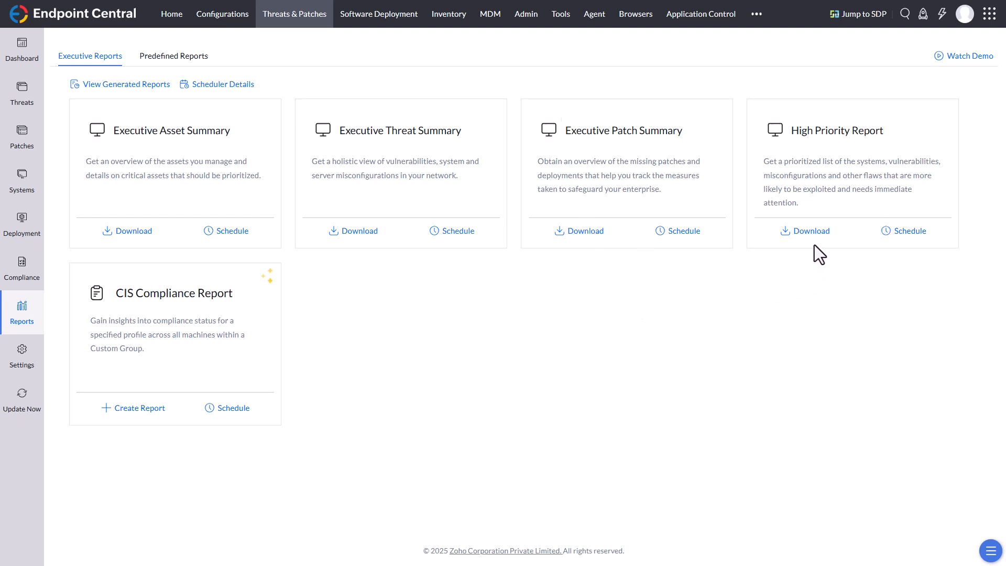
pyautogui.click(811, 231)
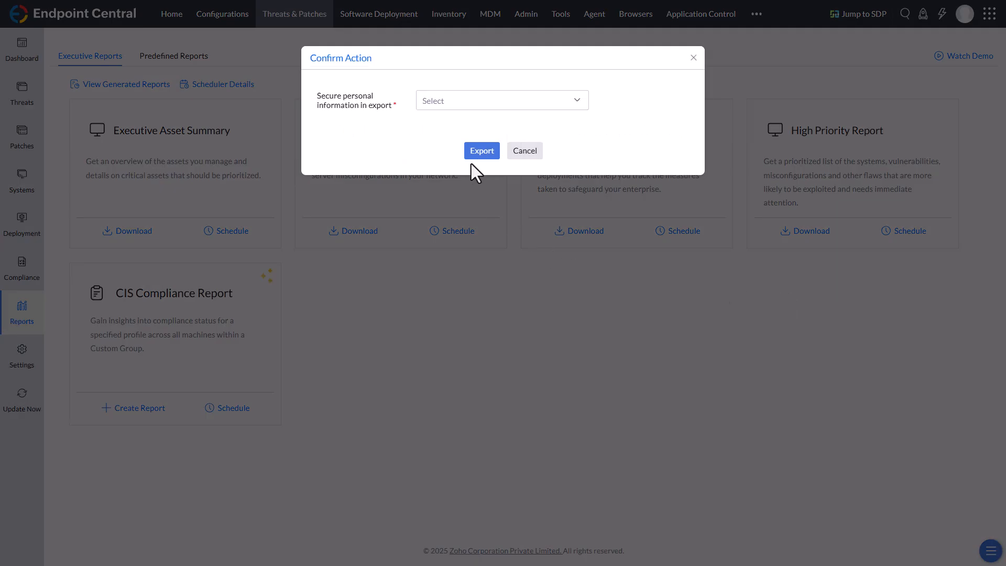
pyautogui.click(493, 110)
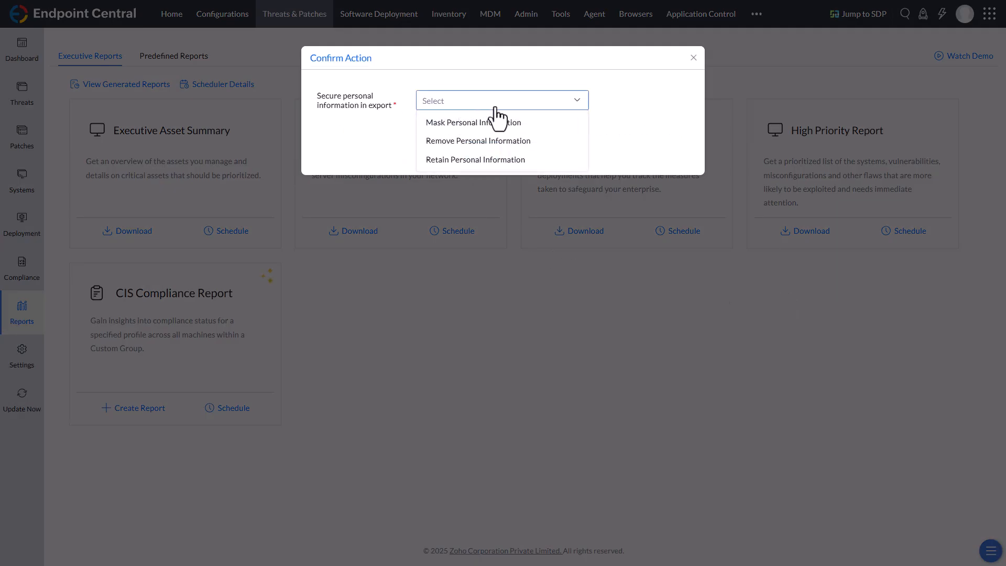
pyautogui.click(475, 160)
pyautogui.click(362, 135)
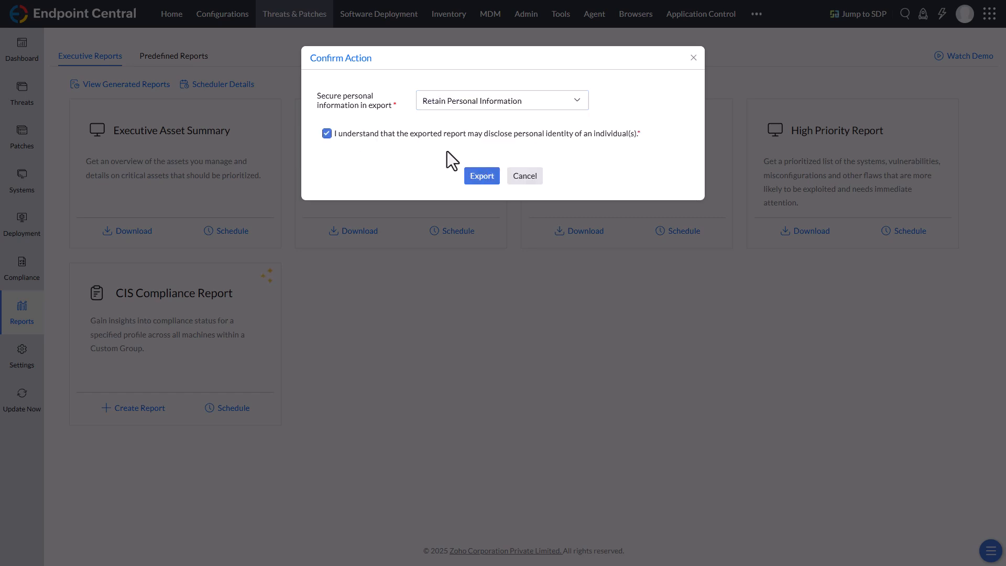
pyautogui.click(476, 178)
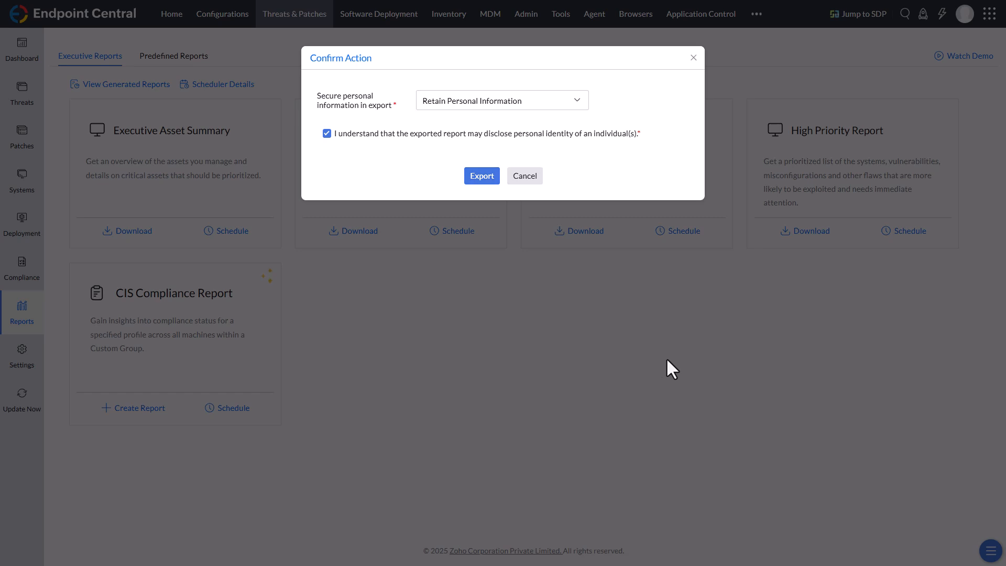
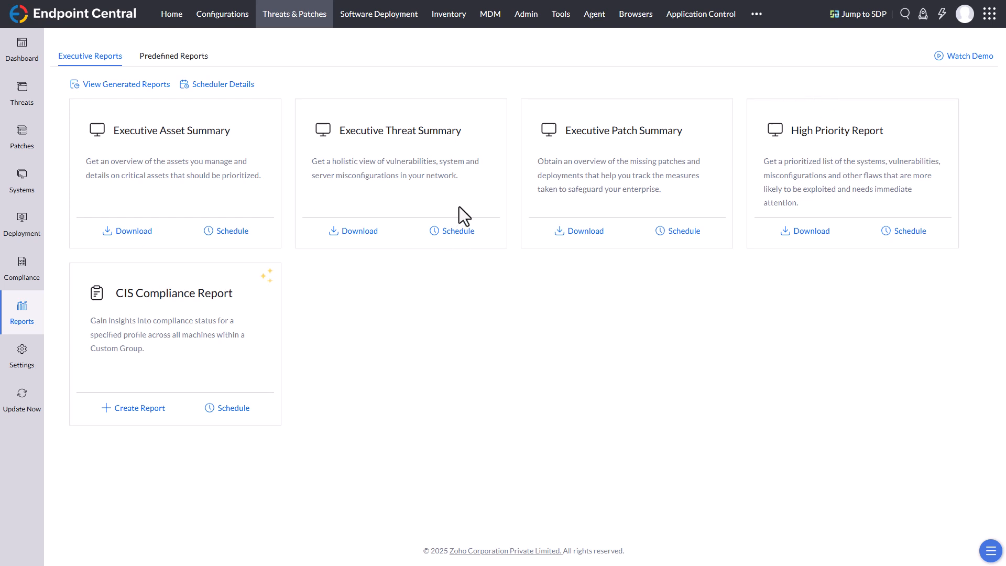
# Step: Open the downloaded report (2).pdf and go to Top Affected Systems from its table of contents
pyautogui.click(499, 40)
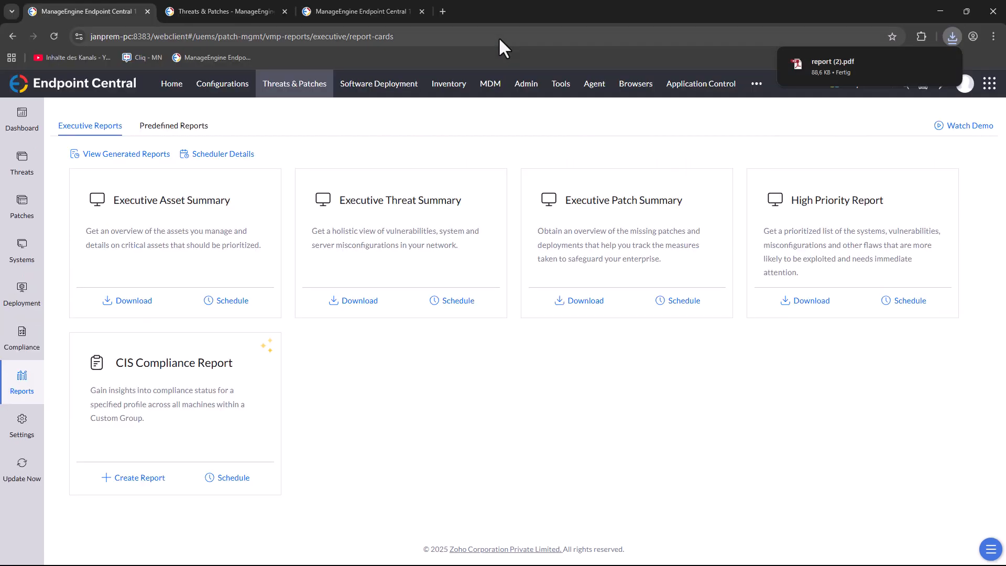
pyautogui.click(833, 62)
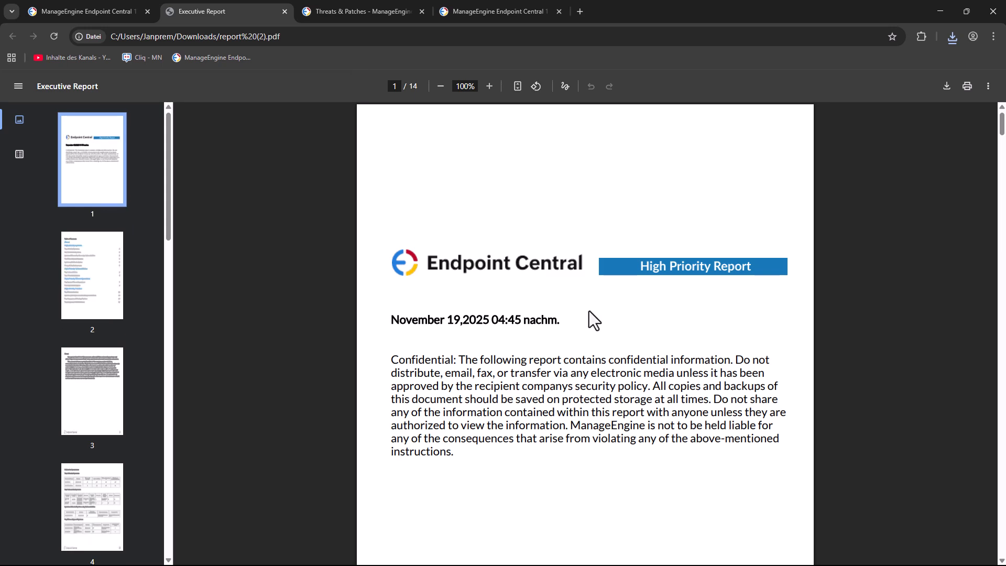
pyautogui.scroll(-2, 512, 315)
pyautogui.scroll(-2, 513, 315)
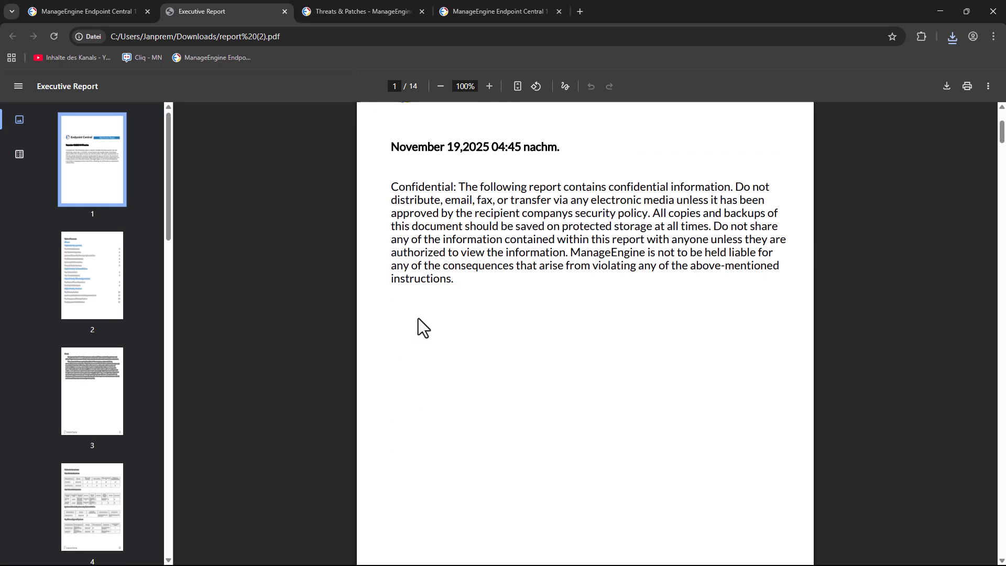
pyautogui.scroll(-10, 480, 297)
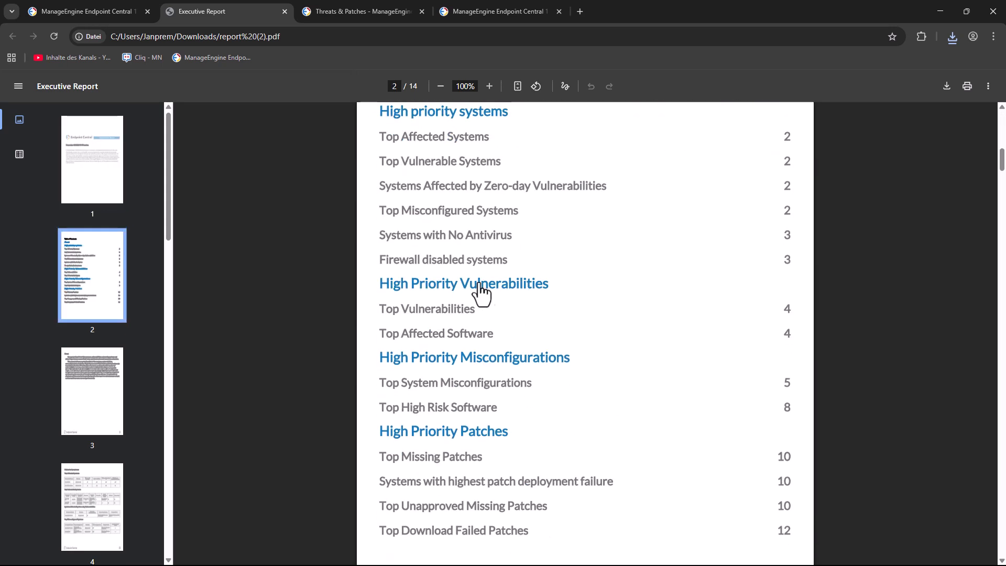
pyautogui.scroll(2, 444, 218)
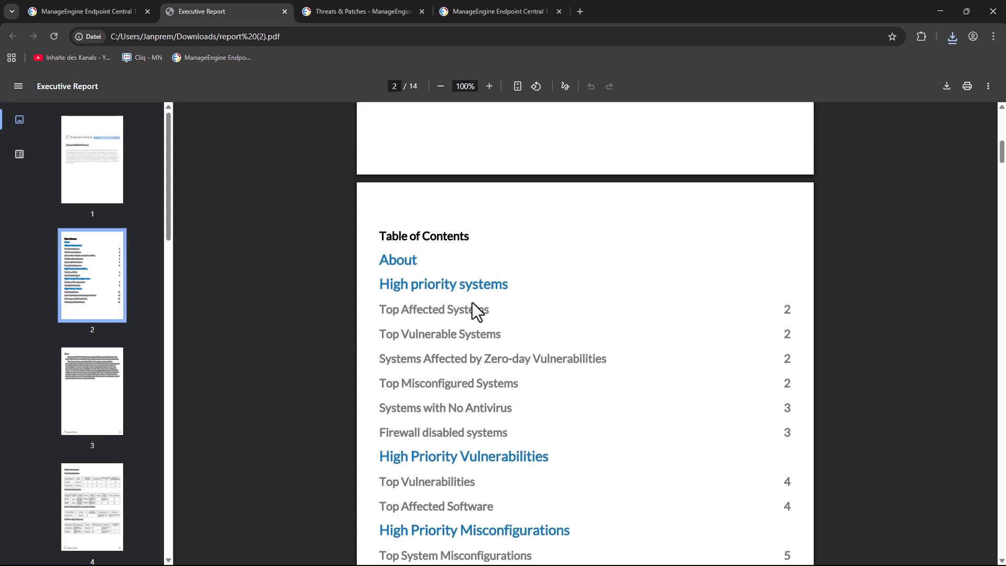
pyautogui.click(423, 310)
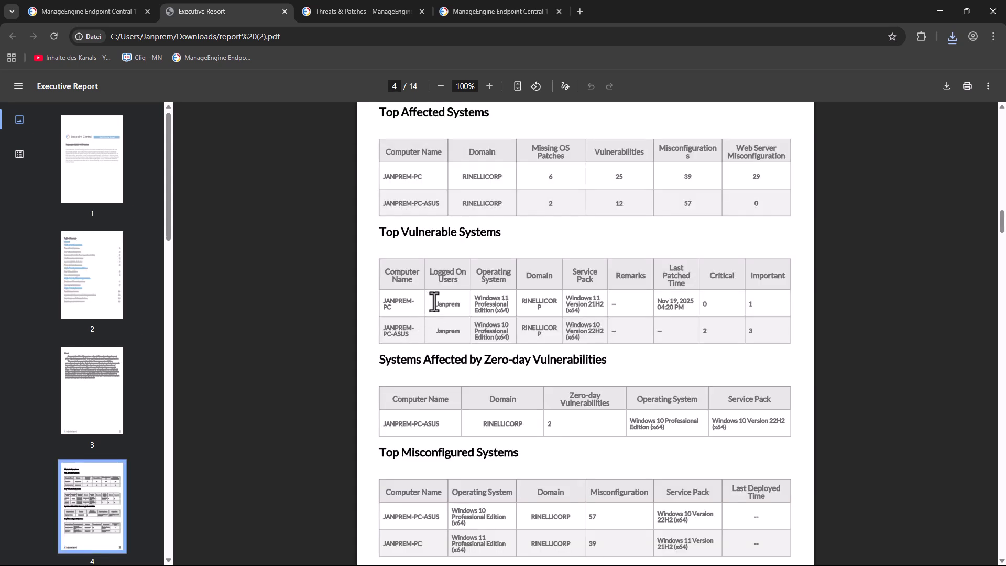
# Step: Review the report's affected systems, vulnerabilities, affected software and misconfigurations, then close the PDF and return to the executive reports
pyautogui.scroll(-8, 528, 387)
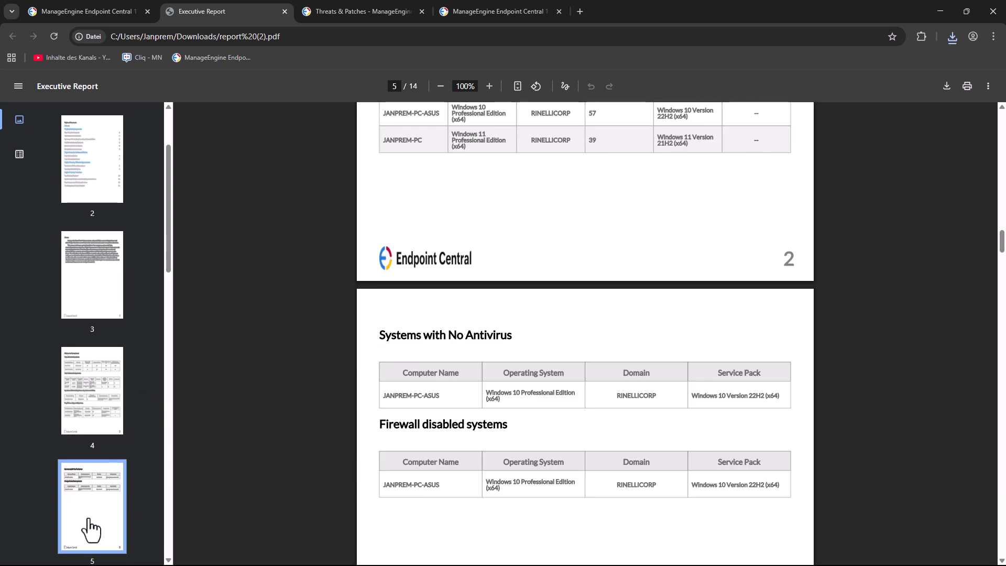
pyautogui.scroll(-4, 512, 417)
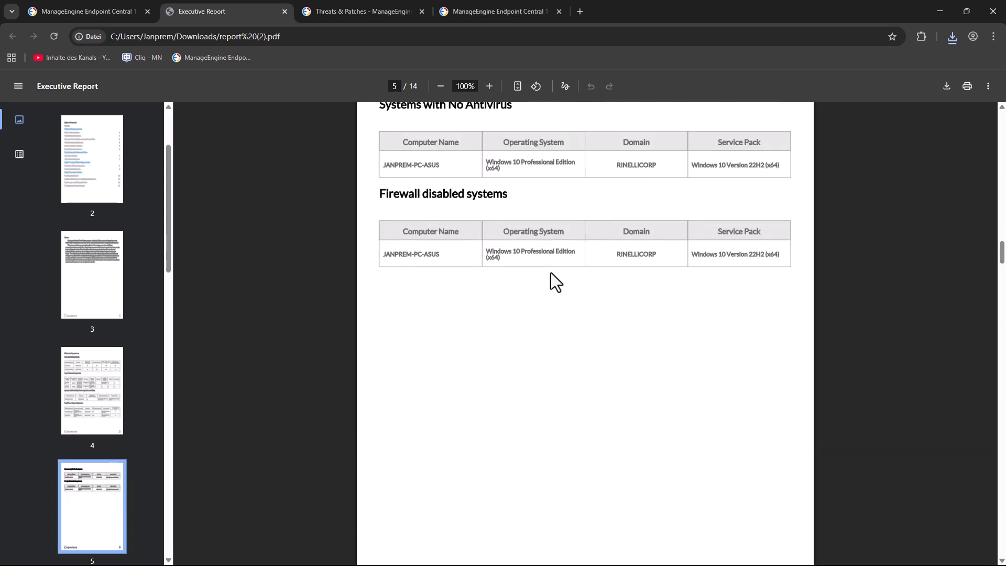
pyautogui.scroll(-10, 548, 276)
pyautogui.scroll(-18, 548, 276)
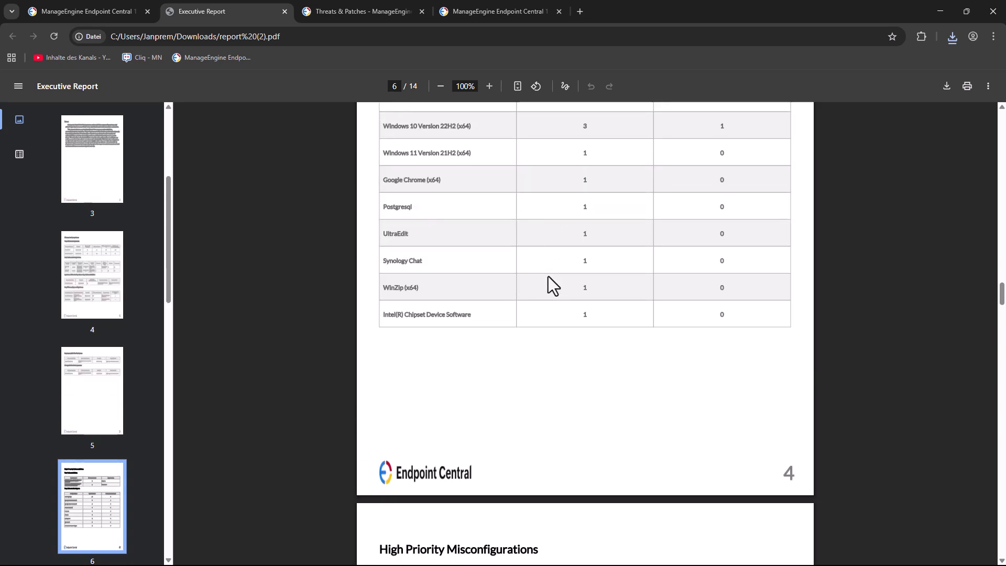
pyautogui.scroll(-20, 548, 275)
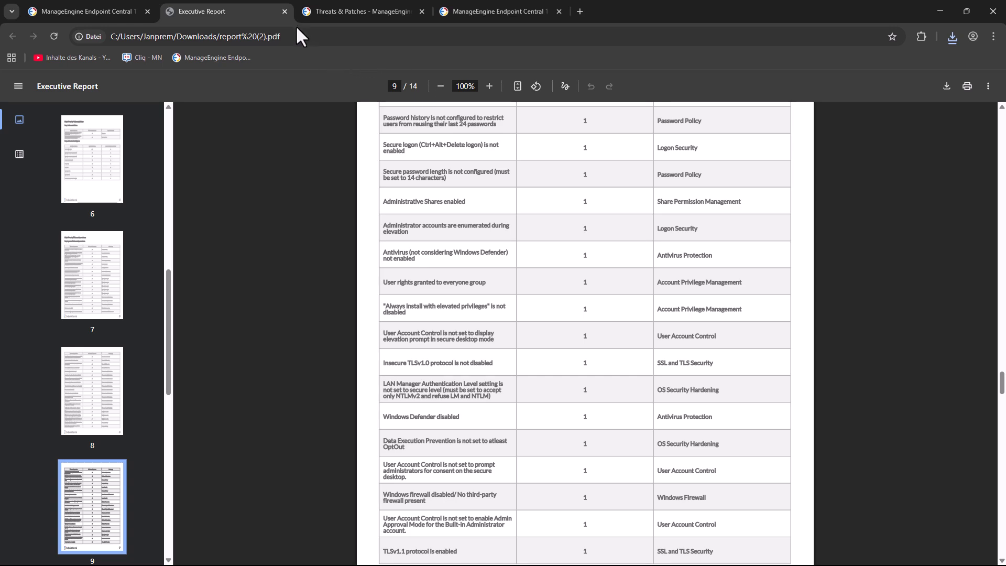
pyautogui.click(284, 12)
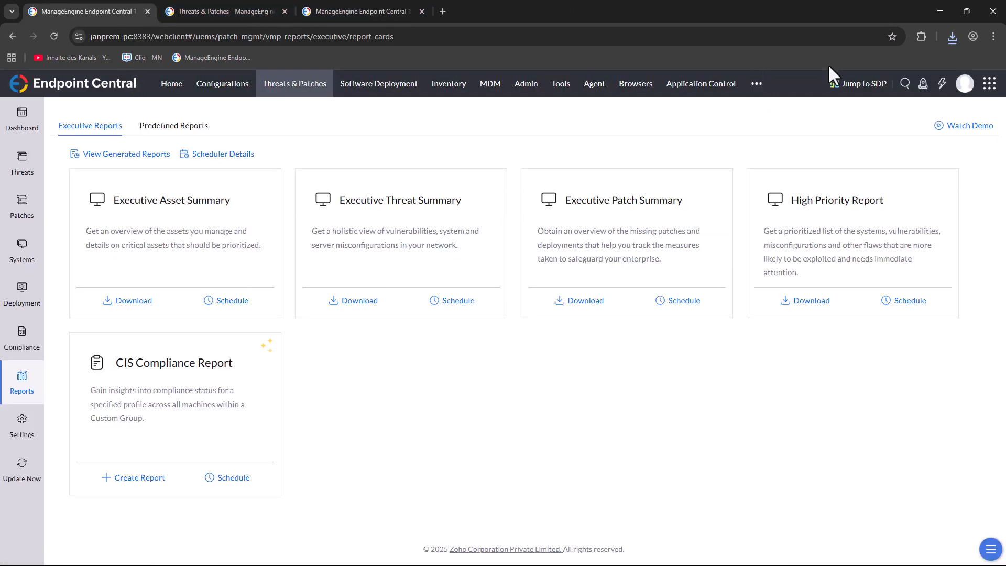
pyautogui.press('F11')
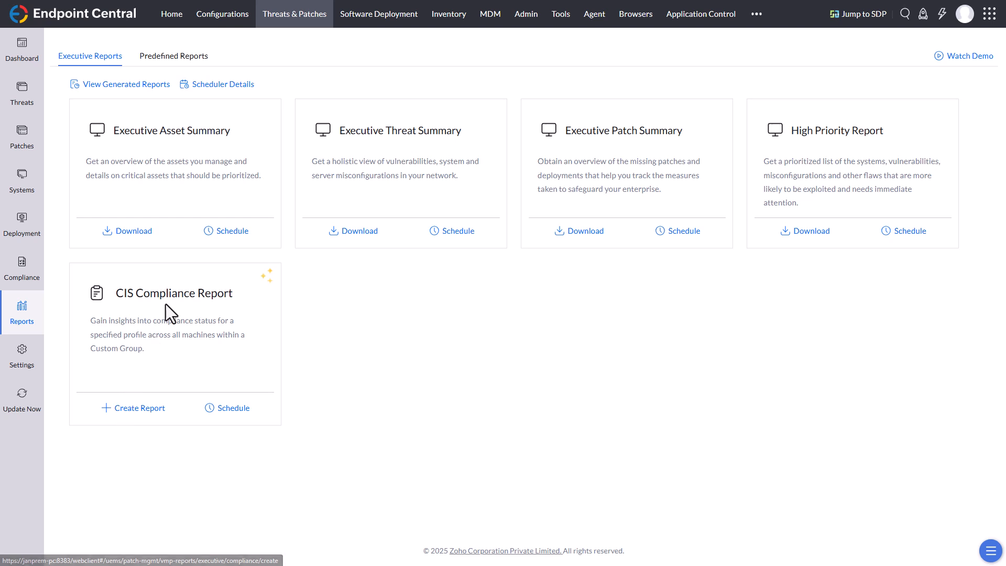
# Step: Create a CIS Compliance Report with 64-Bit-Systeme as the target custom group and Windows 11 L2 Profiles as the policy group
pyautogui.click(140, 408)
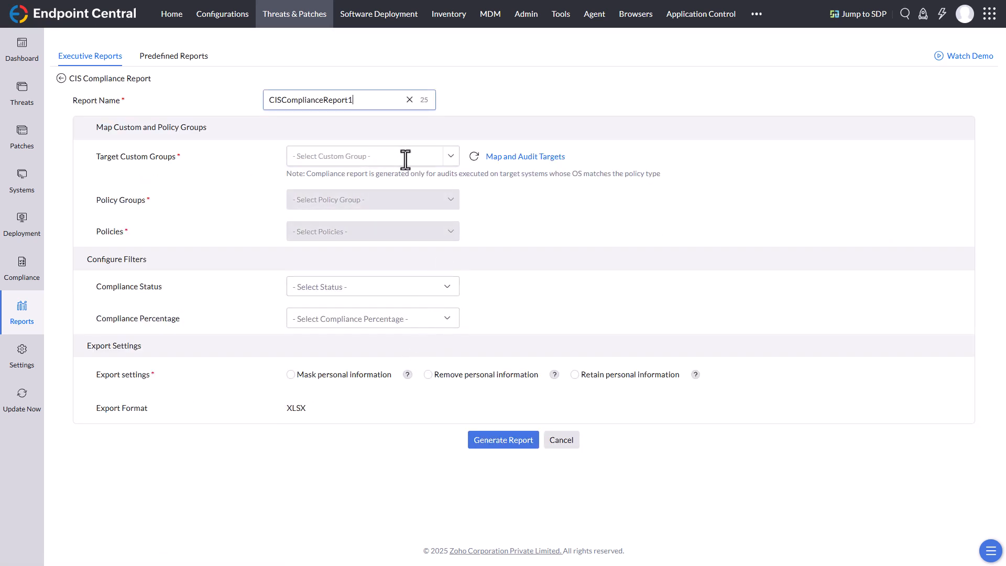
pyautogui.click(449, 156)
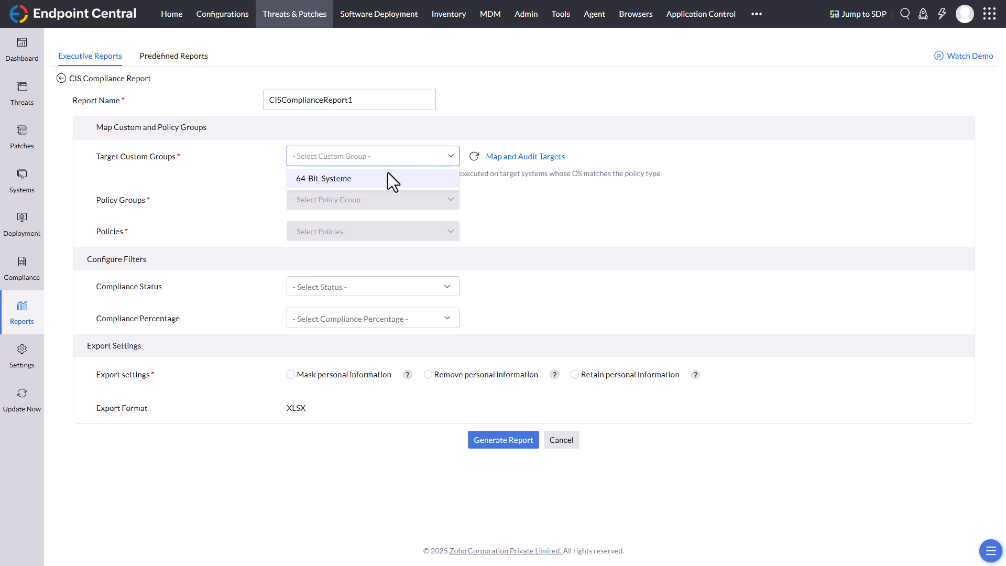
pyautogui.click(370, 177)
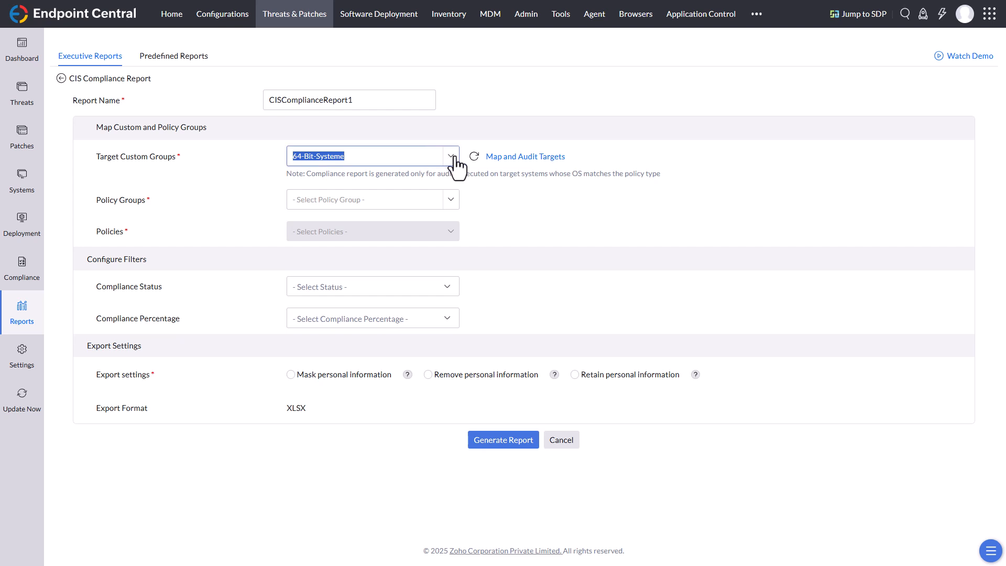
pyautogui.click(433, 196)
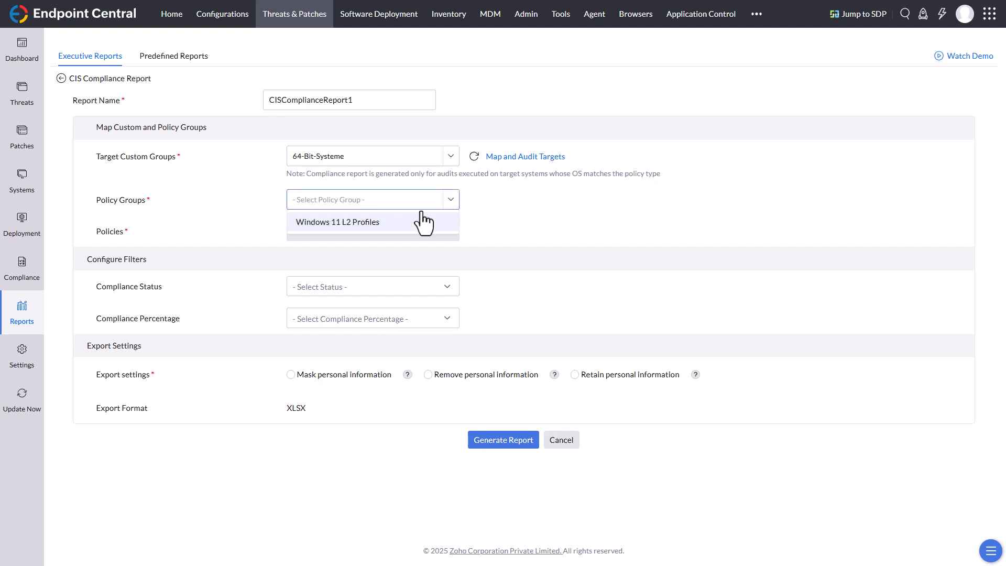
pyautogui.click(364, 227)
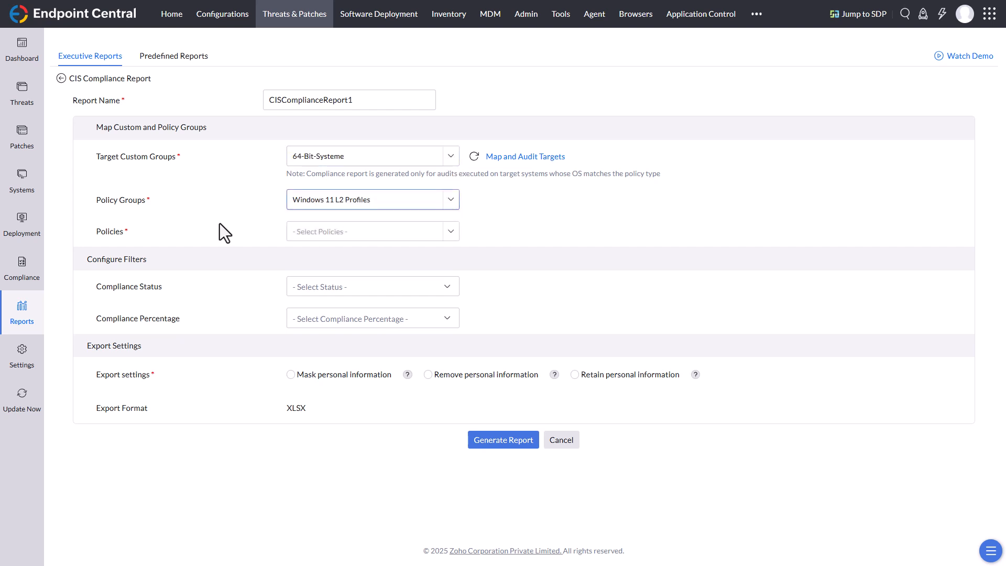
# Step: Choose the policy CIS Microsoft Windows 11 Enterprise Benchmark v4.0.0 Level 2 (L2) + BitLocker (BL) for the report
pyautogui.click(319, 231)
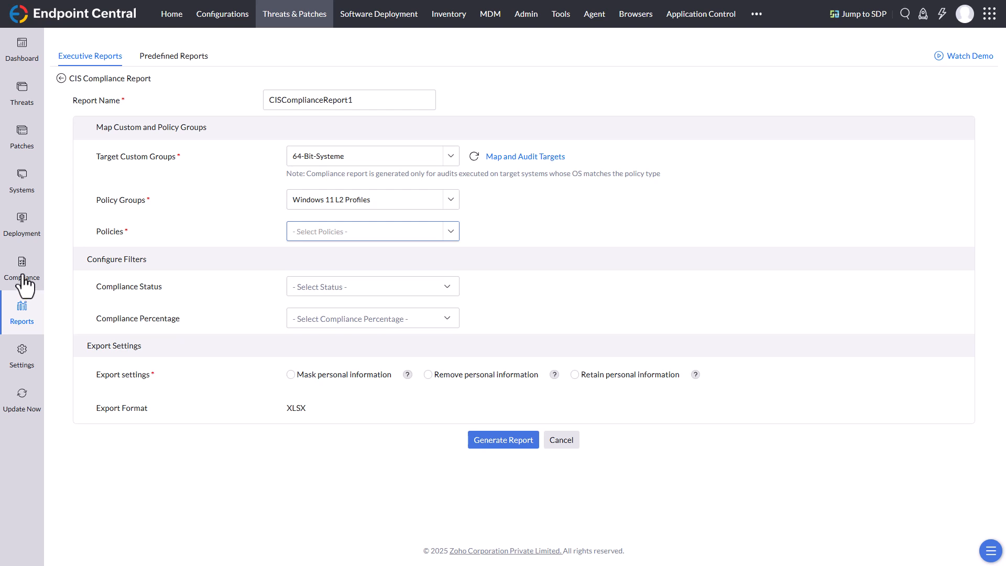
pyautogui.click(451, 231)
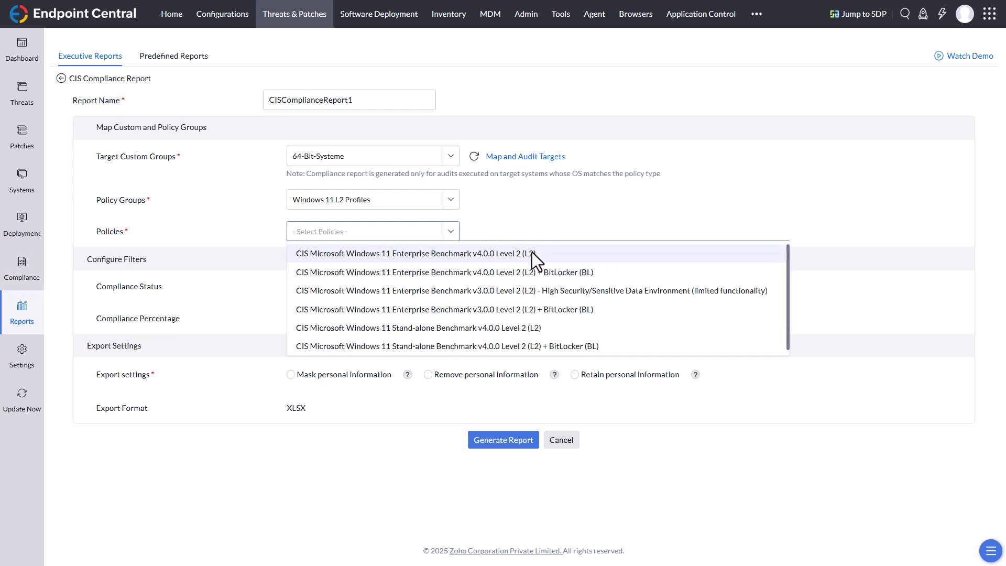
pyautogui.click(454, 256)
pyautogui.click(452, 231)
pyautogui.click(474, 280)
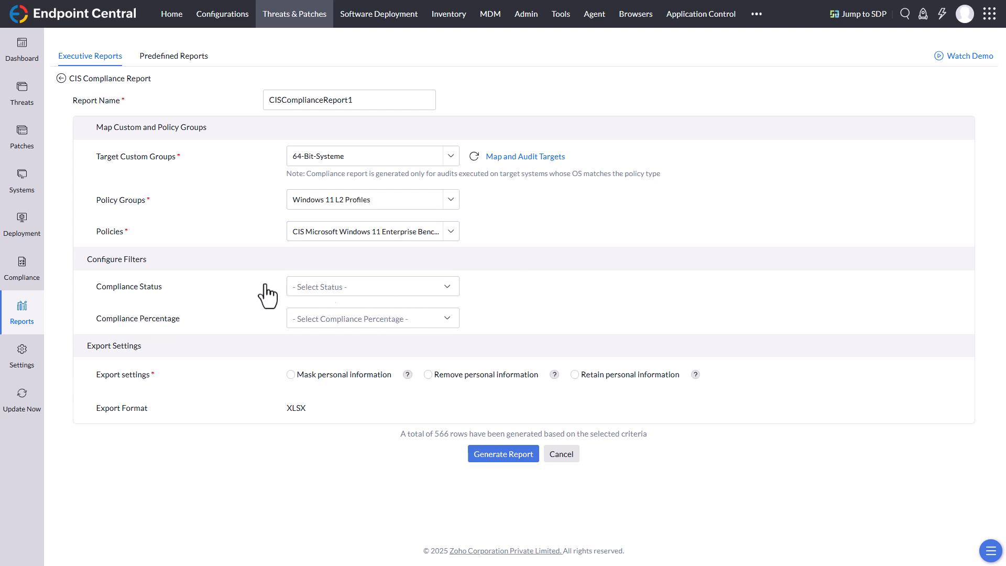
# Step: Filter the report to compliance status Failed and compliance percentage Below 50%
pyautogui.click(414, 287)
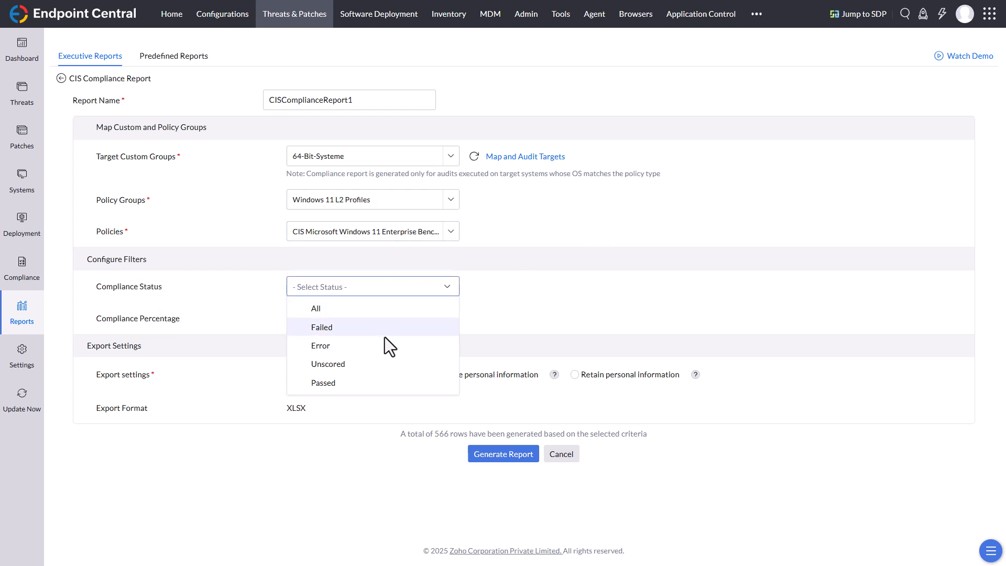
pyautogui.click(360, 330)
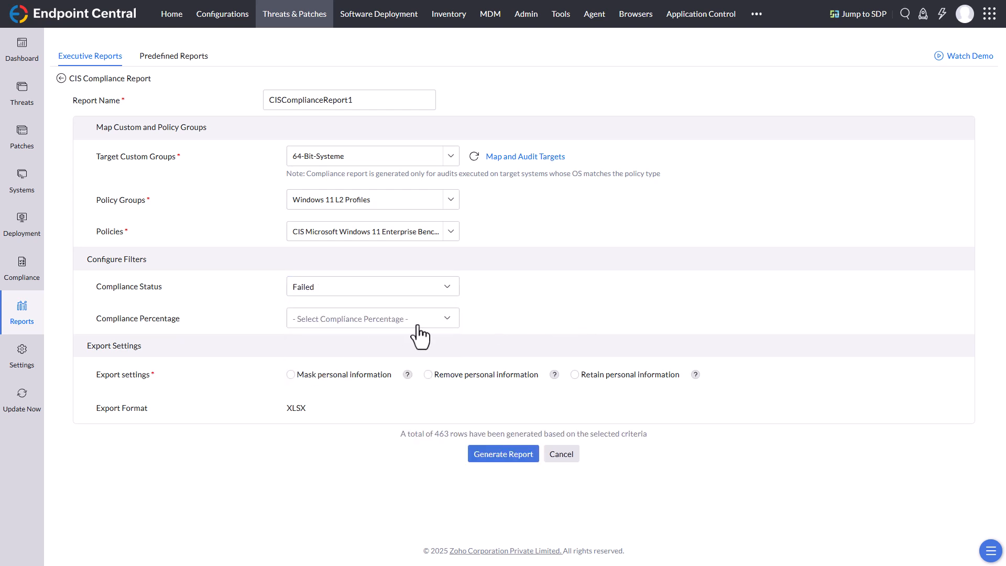
pyautogui.click(418, 325)
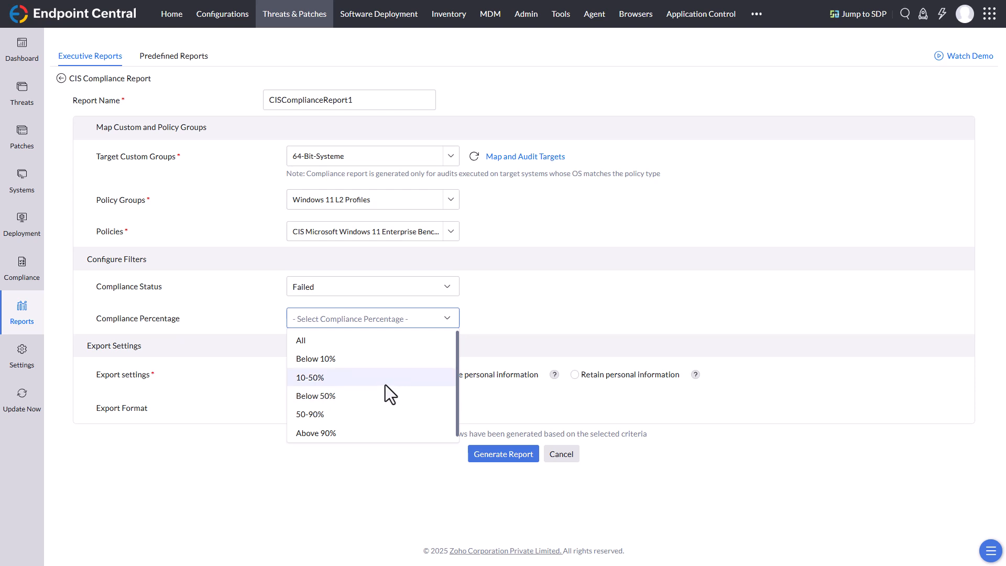
pyautogui.click(347, 397)
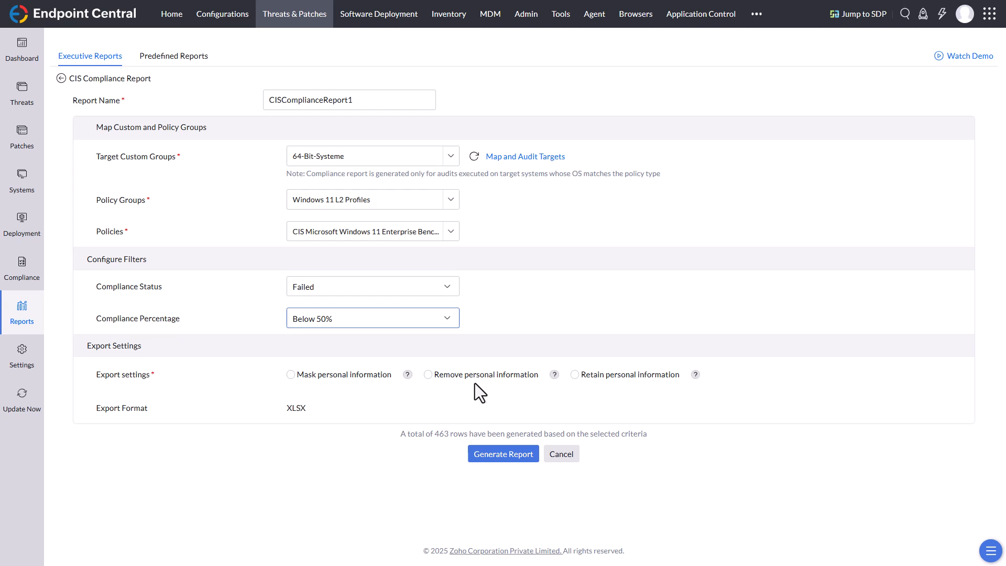
# Step: Retain personal information in the export, consent to the possible disclosure of personal identities, and generate the report
pyautogui.click(578, 377)
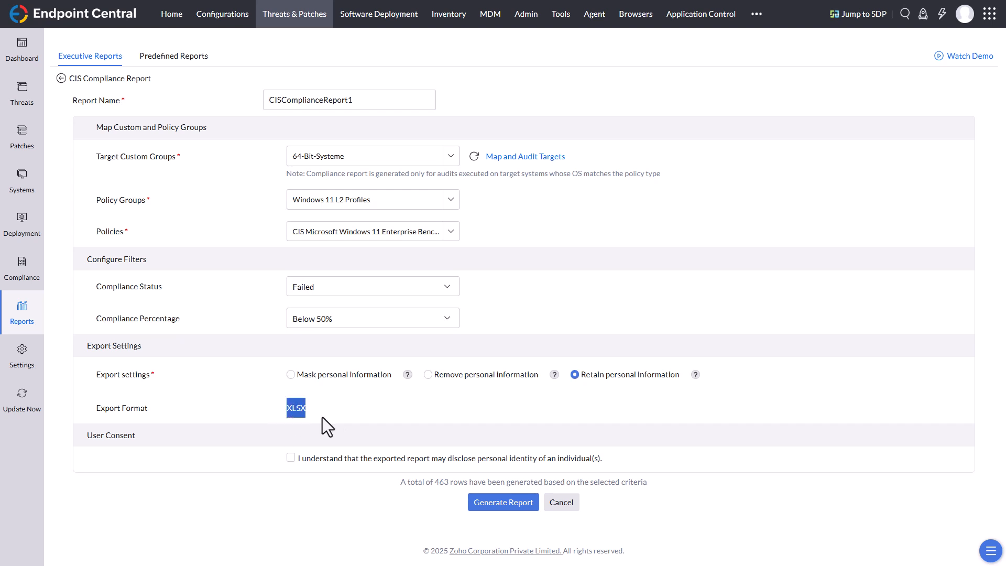
pyautogui.click(291, 458)
pyautogui.click(502, 504)
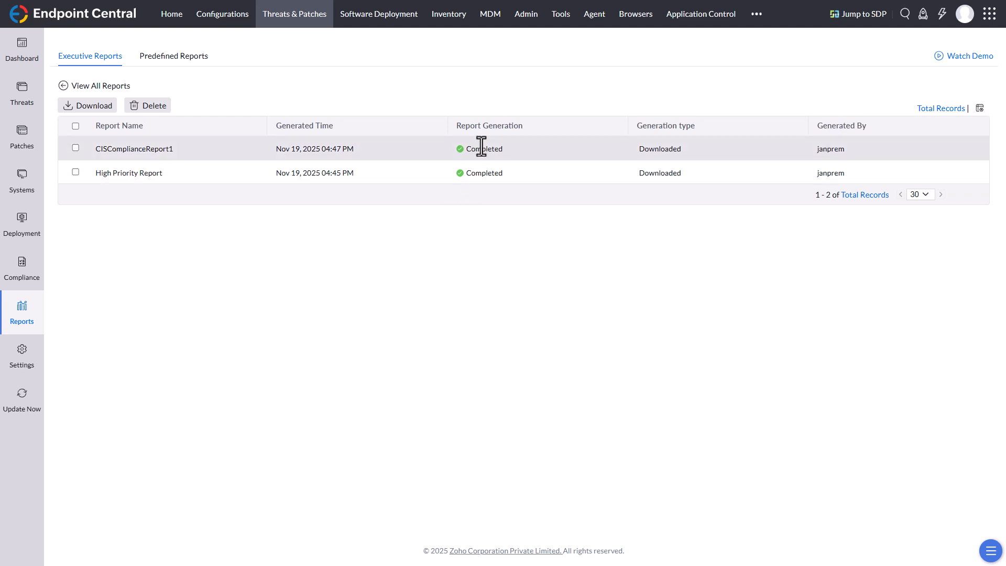
# Step: Download CISComplianceReport1 from the generated reports and open the downloaded XLSX file in Excel
pyautogui.click(504, 38)
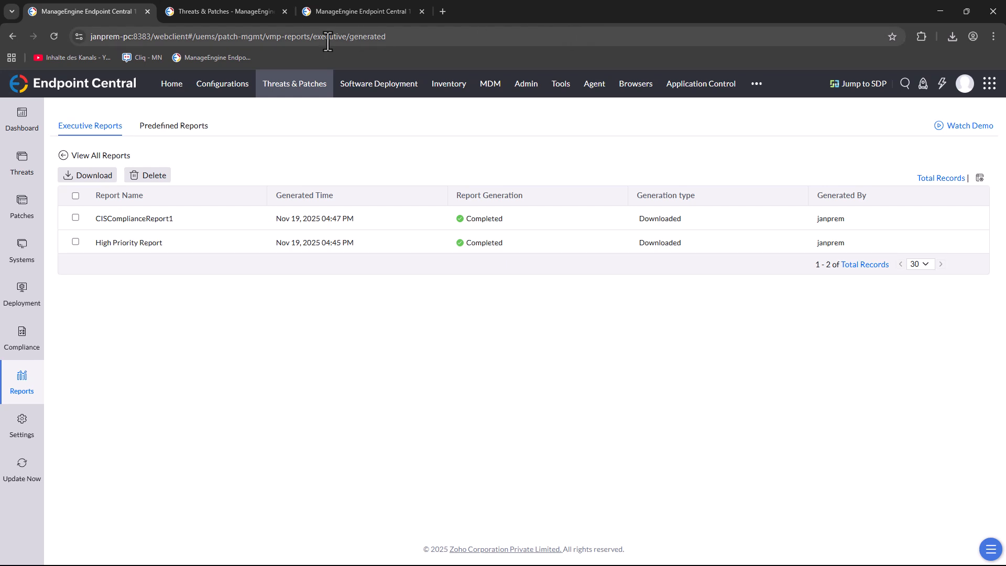
pyautogui.click(954, 37)
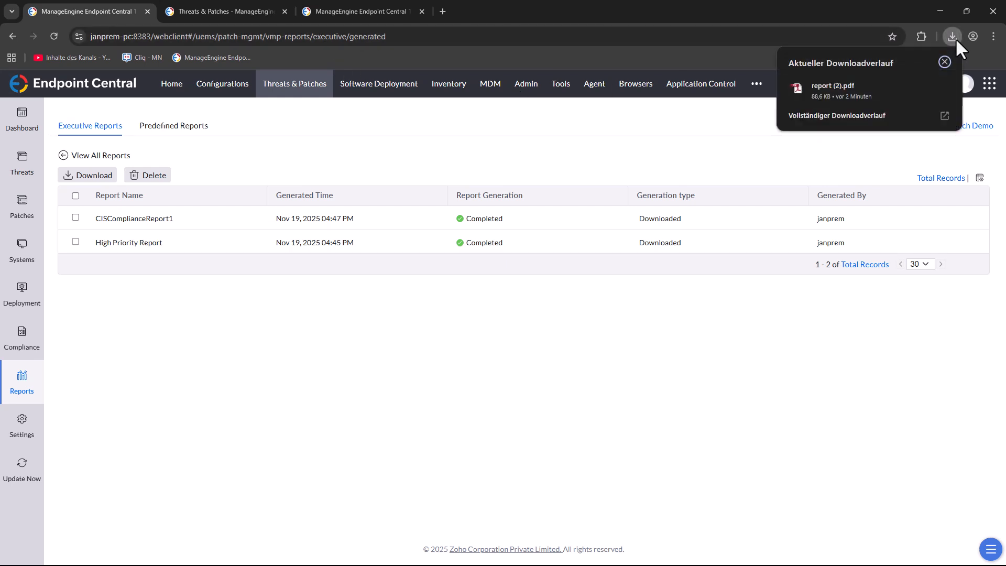
pyautogui.click(847, 85)
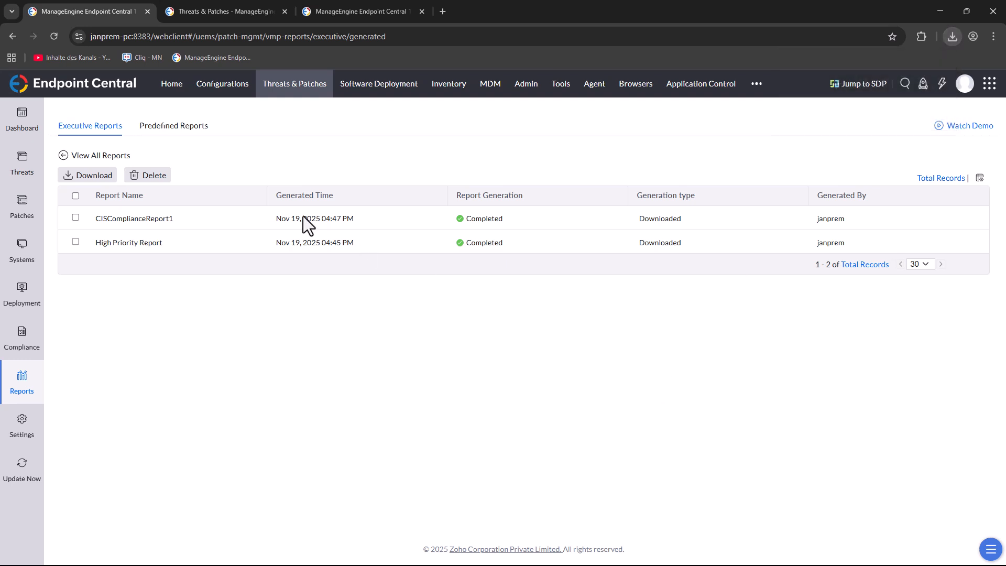
pyautogui.click(75, 217)
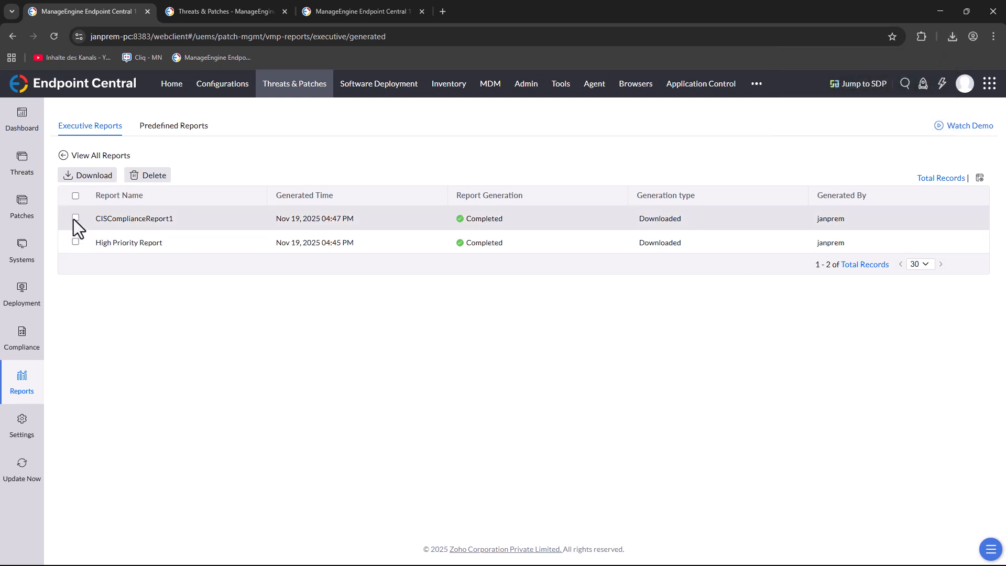
pyautogui.click(95, 179)
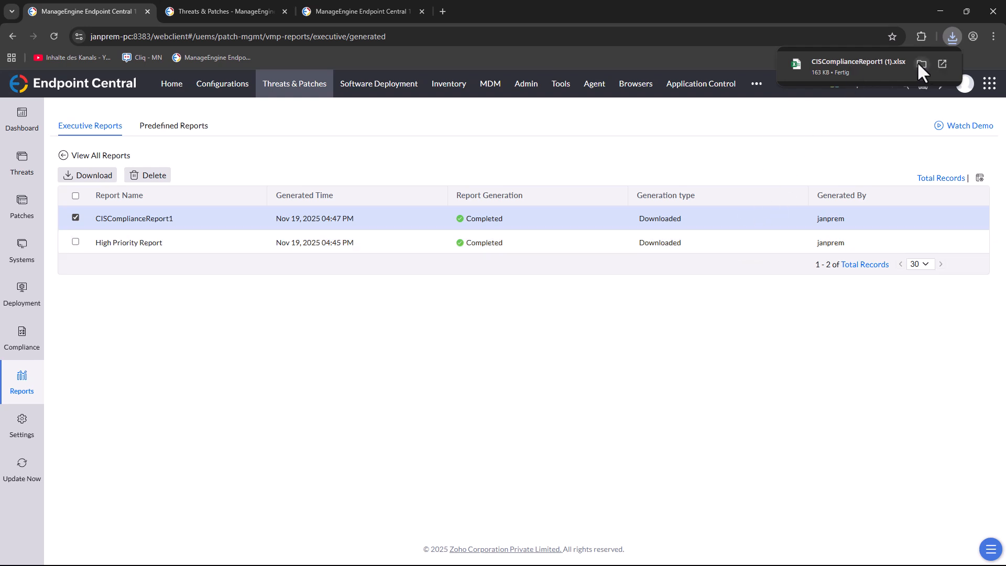
pyautogui.click(860, 64)
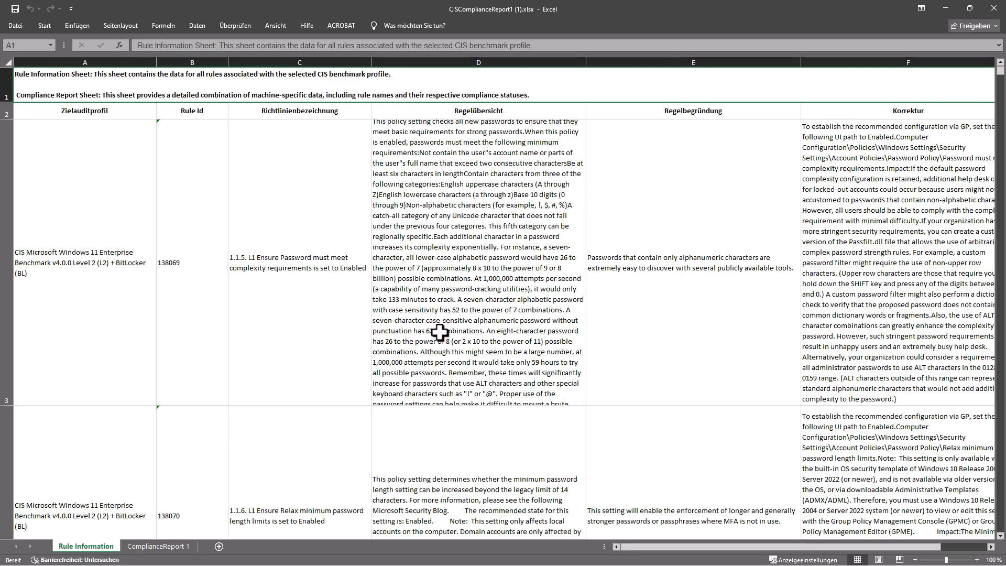
# Step: Examine the rules in the Rule Information sheet and the per-machine compliance statuses in the ComplianceReport 1 sheet
pyautogui.scroll(-4, 441, 332)
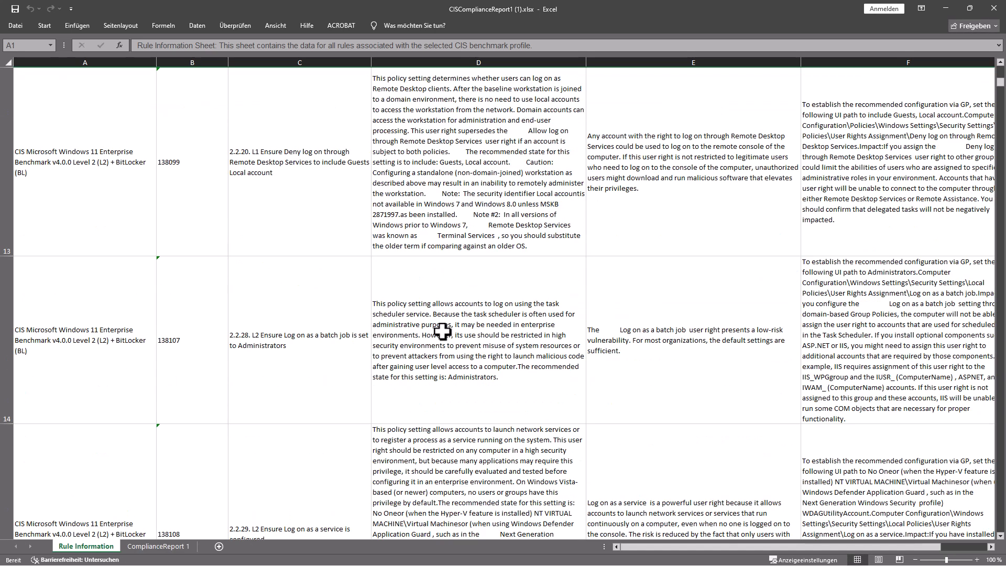
pyautogui.click(157, 546)
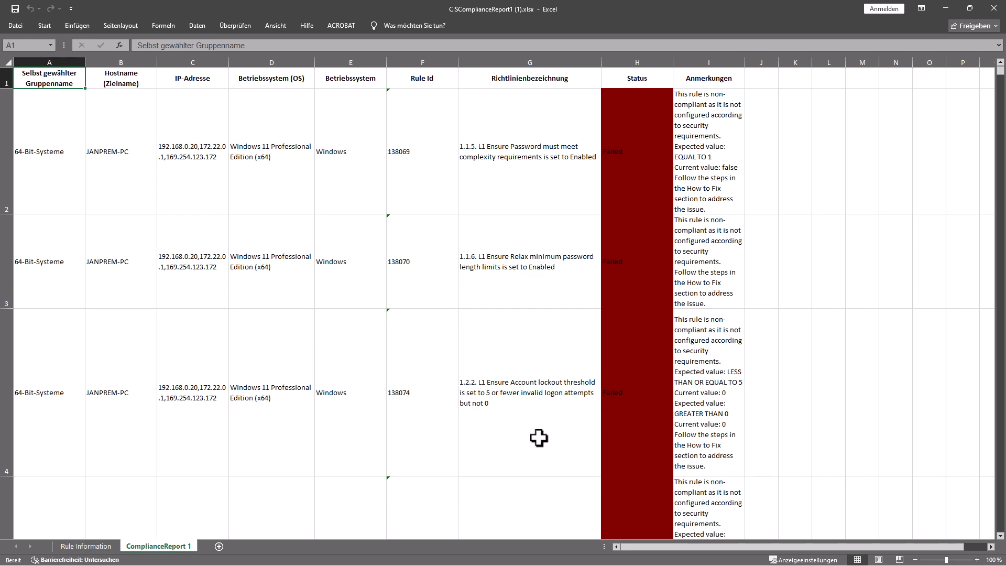
pyautogui.scroll(-9, 517, 438)
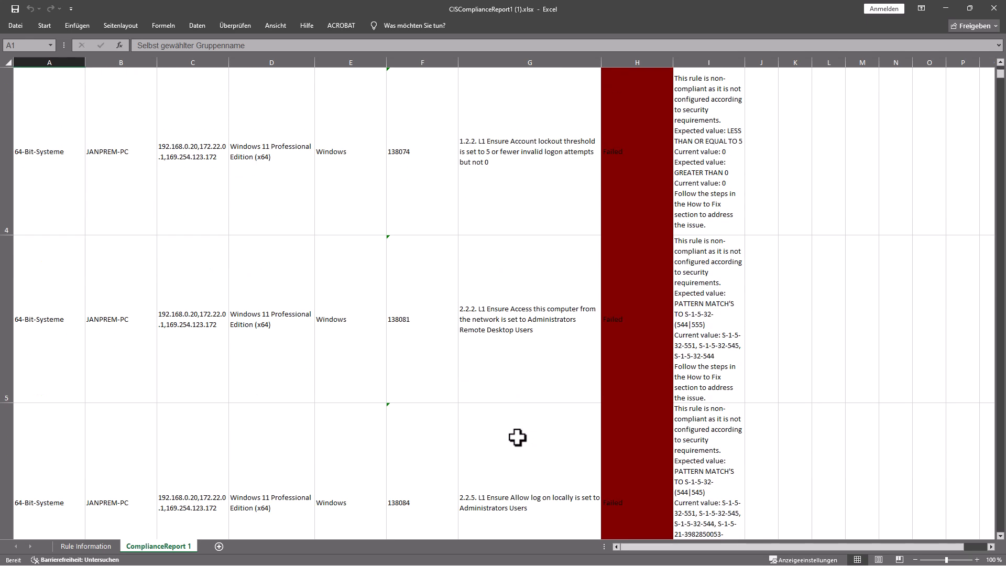
# Step: Review the remaining failed rules and their reasons in the ComplianceReport 1 sheet, and close the workbook
pyautogui.scroll(-5, 518, 431)
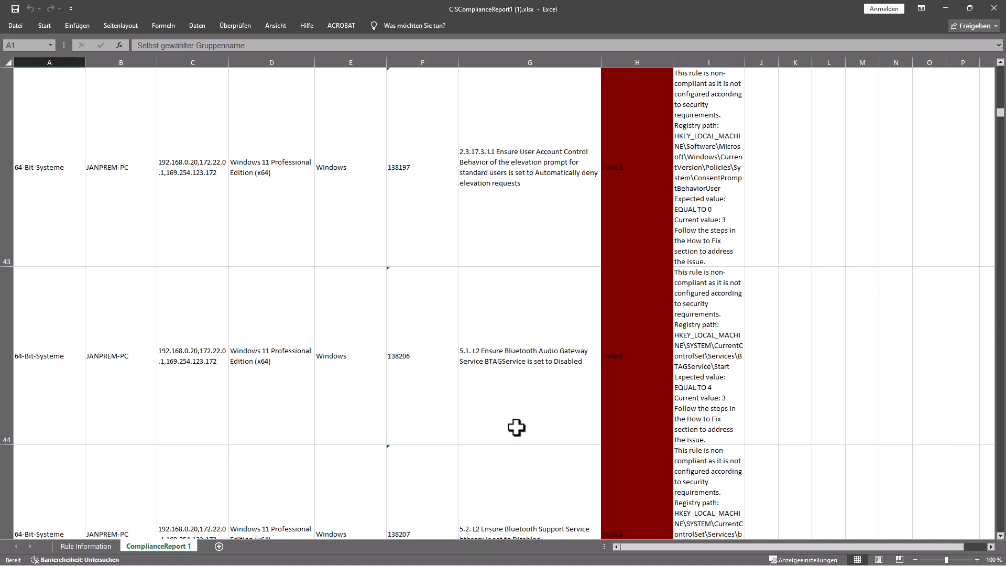
pyautogui.scroll(-2, 217, 400)
pyautogui.scroll(-2, 217, 401)
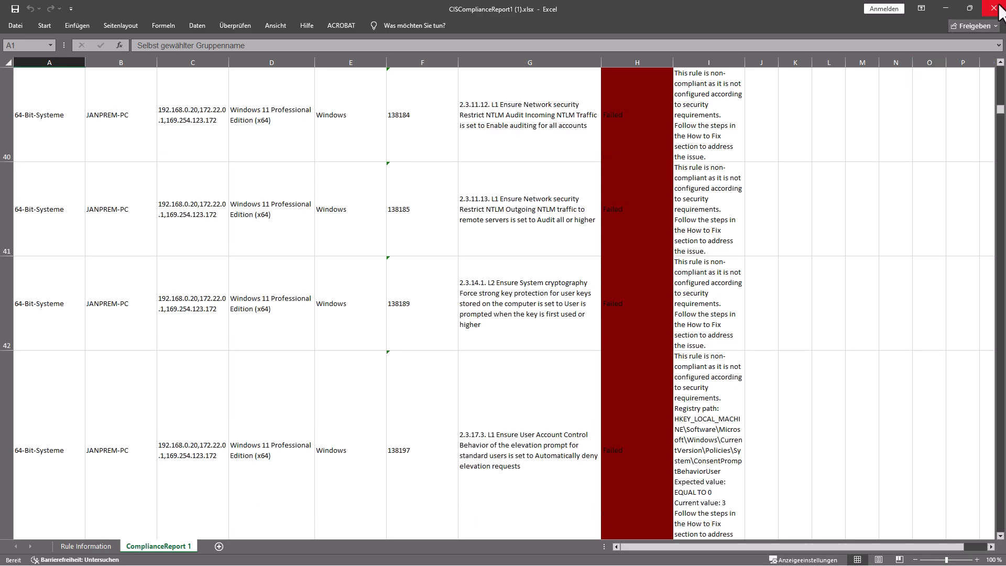
pyautogui.click(998, 7)
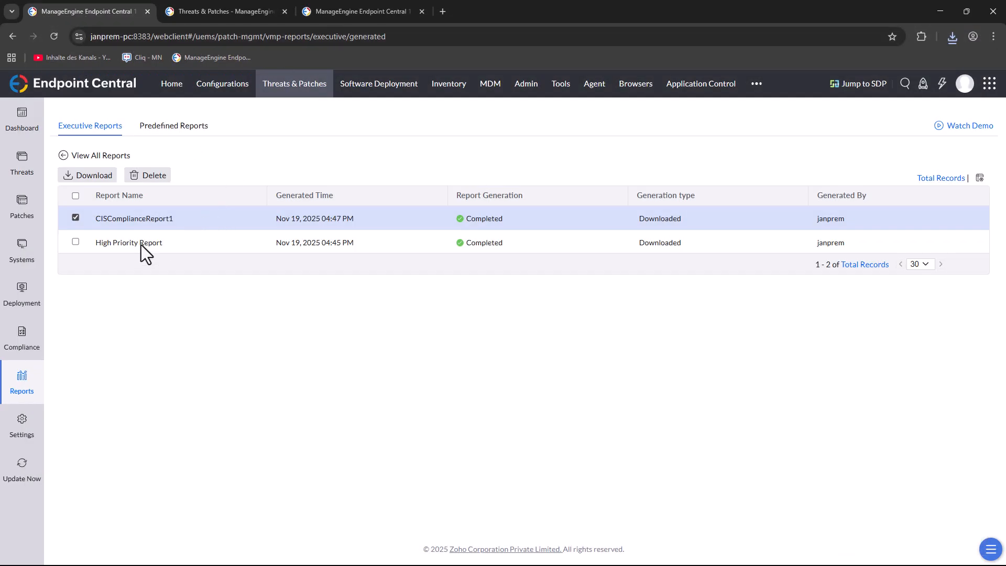
# Step: View the predefined patch report of missing patches awaiting approval in full screen in Endpoint Central
pyautogui.click(202, 126)
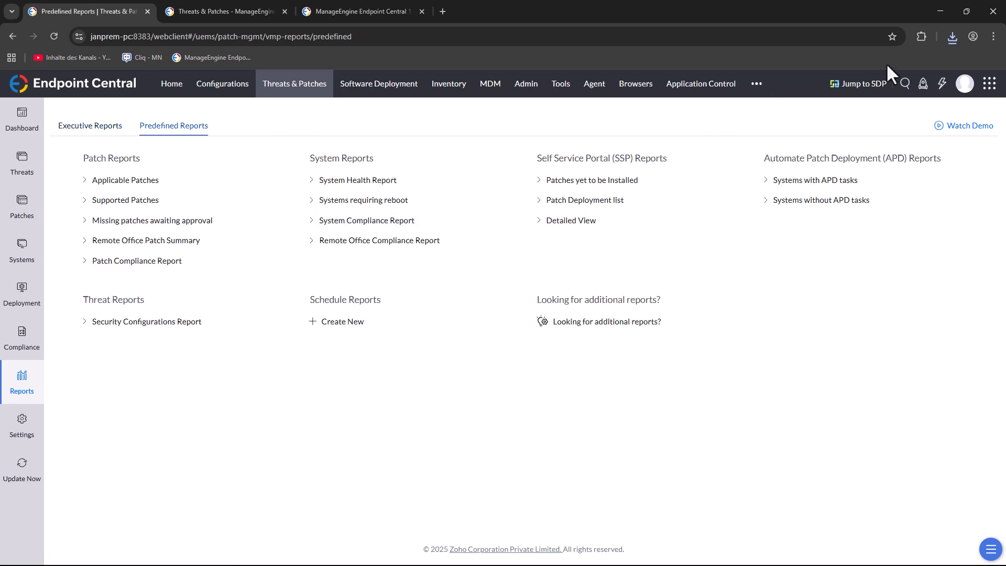
pyautogui.press('F11')
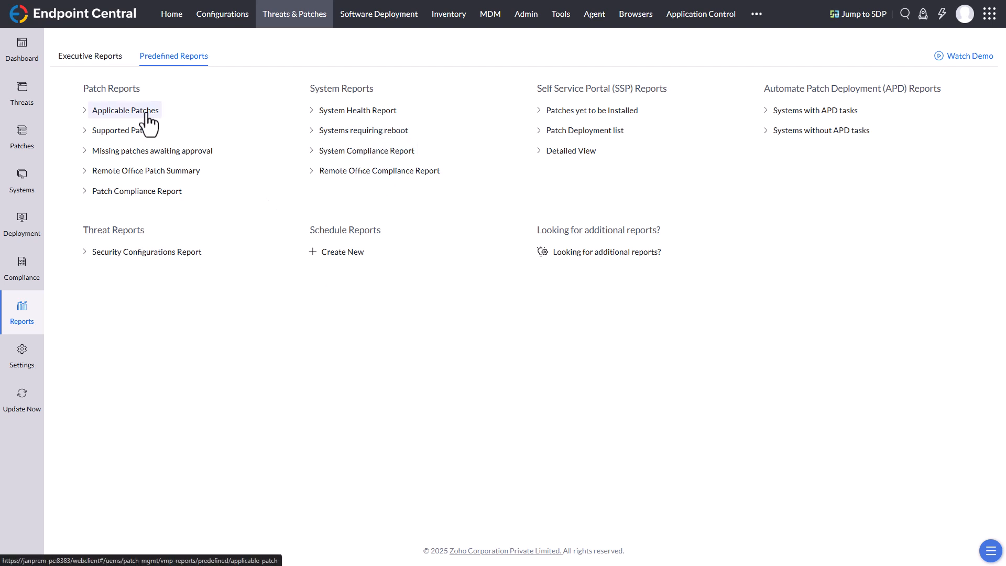
pyautogui.click(191, 153)
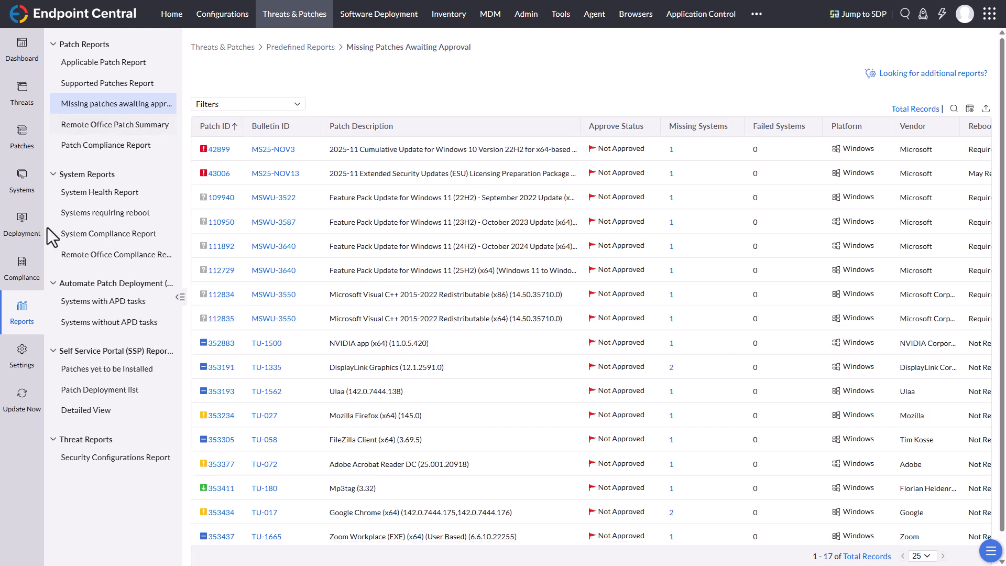
# Step: Open the audit results of target group 64-Bit-Systeme and review the per-policy compliance of its first computer
pyautogui.click(22, 259)
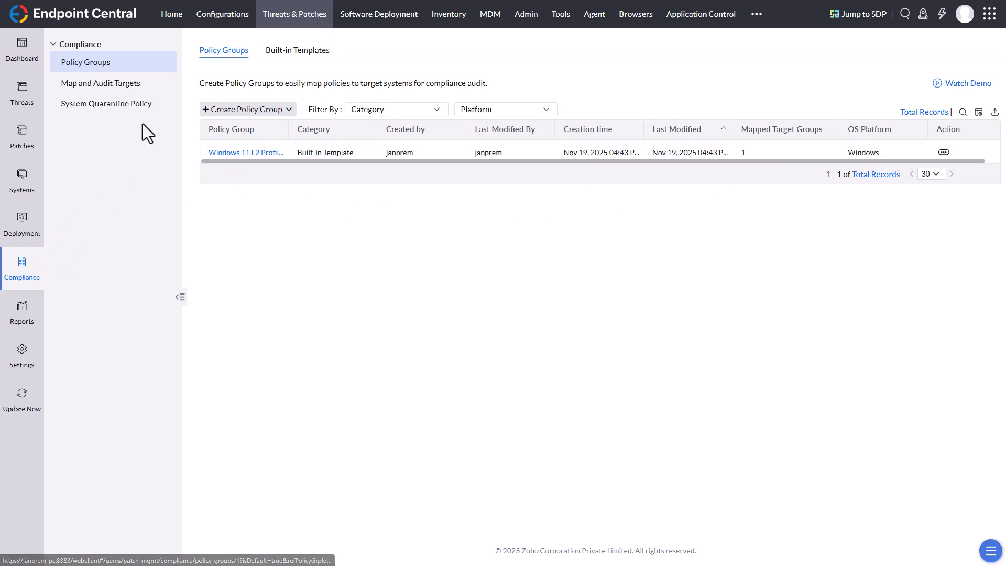
pyautogui.click(118, 88)
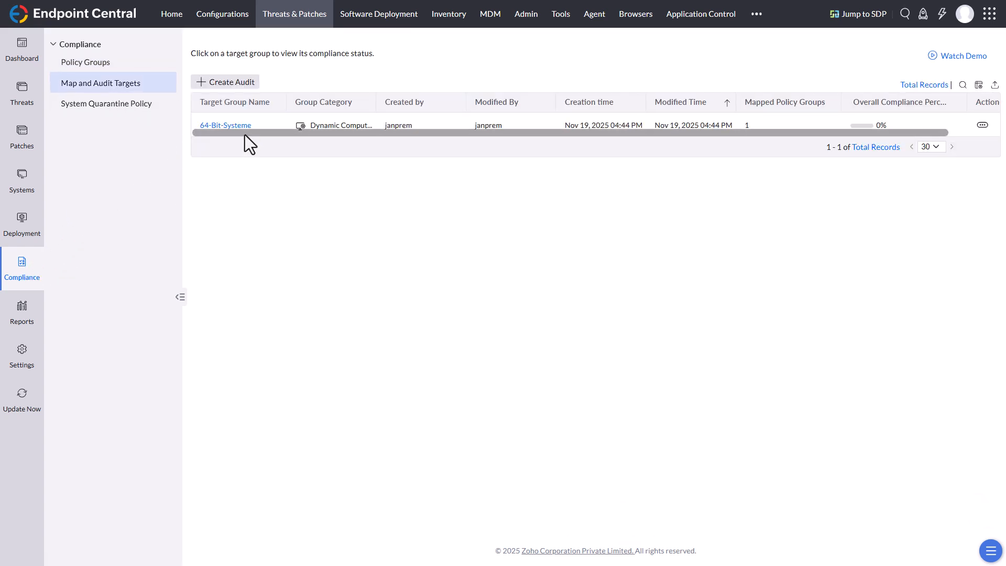
pyautogui.click(228, 129)
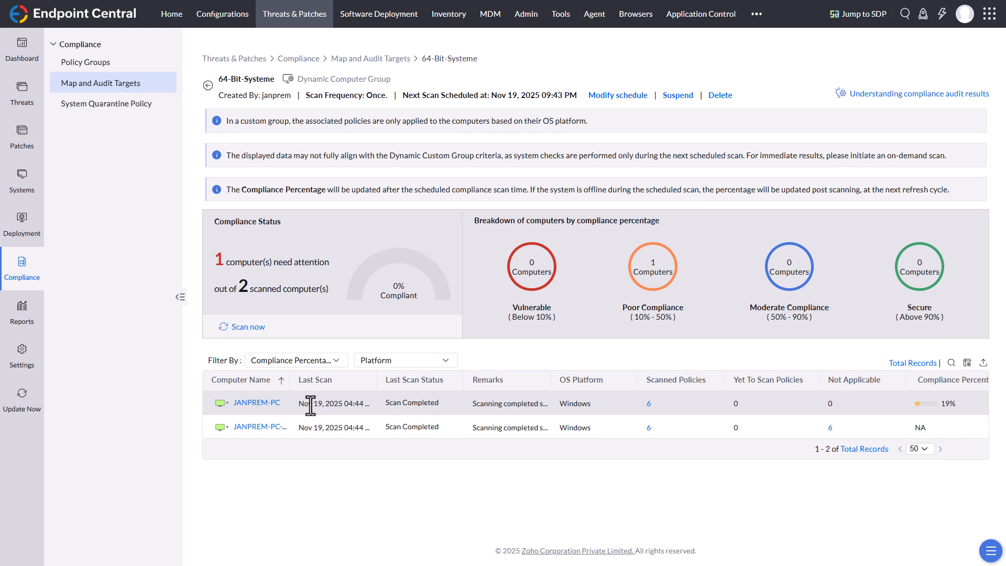
pyautogui.click(258, 403)
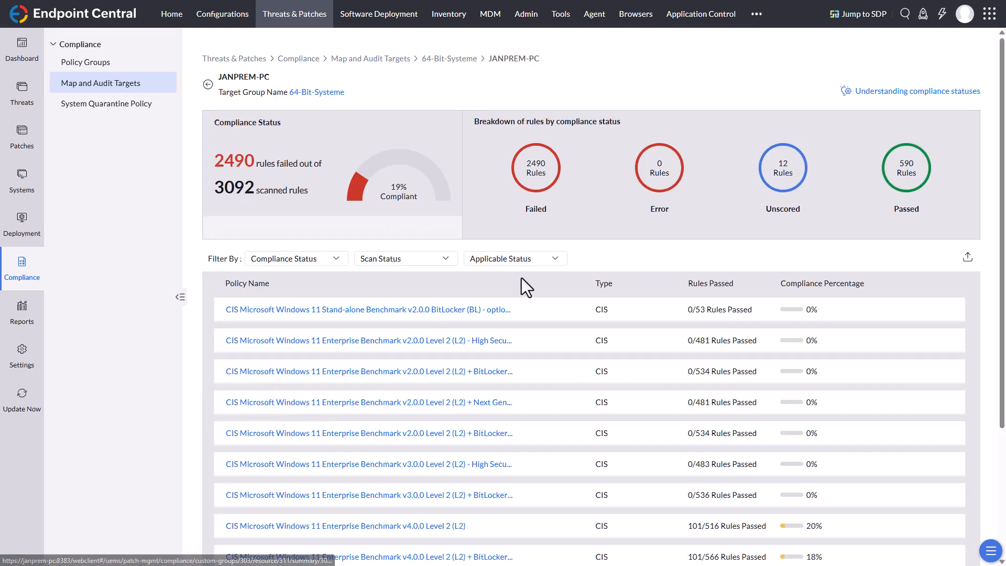
pyautogui.scroll(-4, 497, 353)
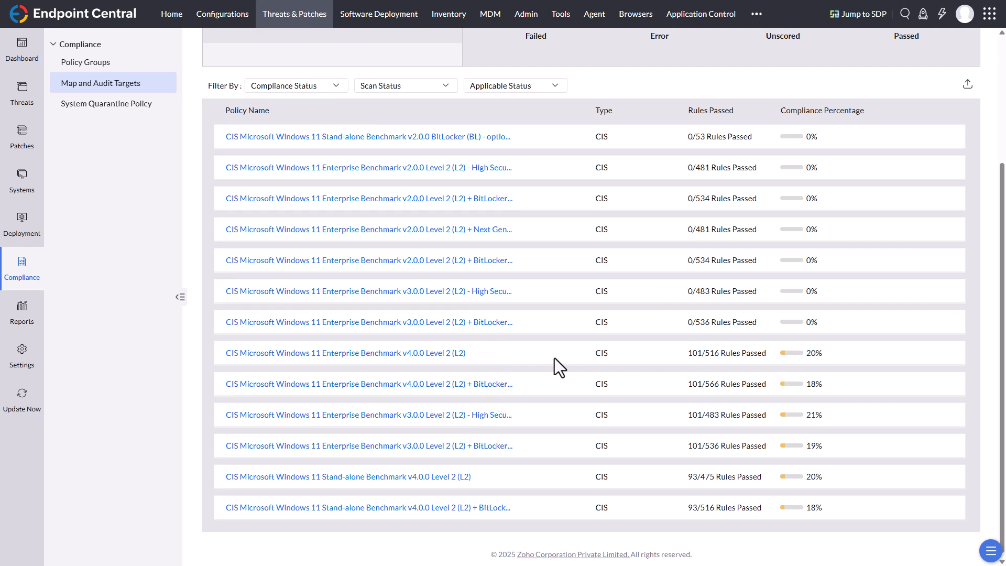
# Step: Open the CIS Microsoft Windows 11 Enterprise Benchmark v4.0.0 Level 2 (L2) results, expand Password Policy, and filter the rules by Failed
pyautogui.click(379, 356)
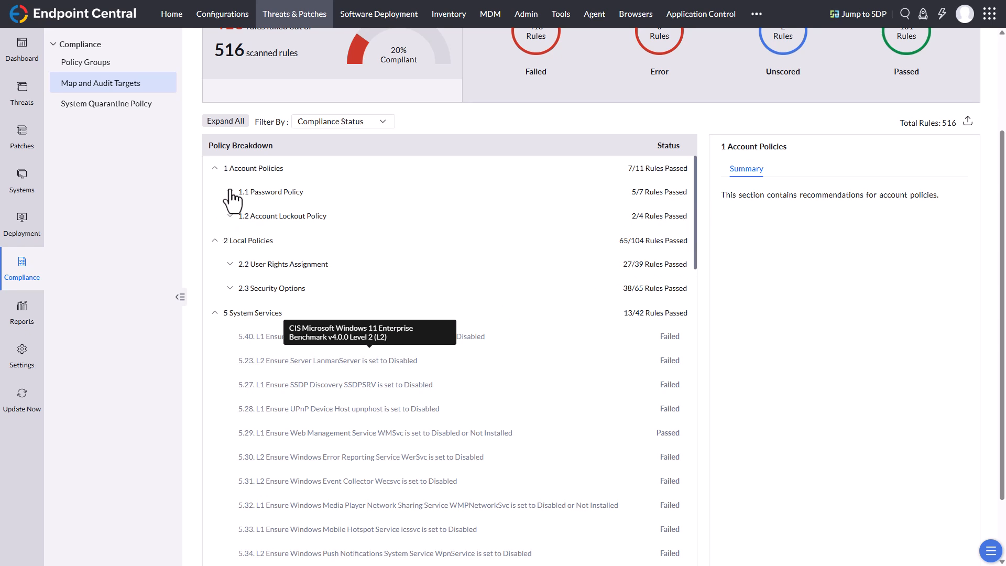
pyautogui.scroll(3, 755, 332)
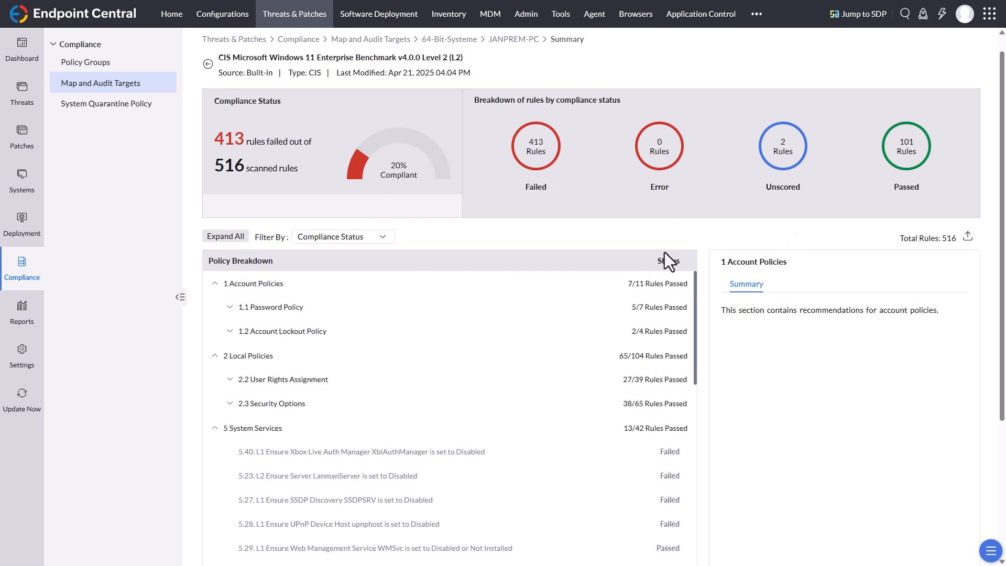
pyautogui.click(230, 307)
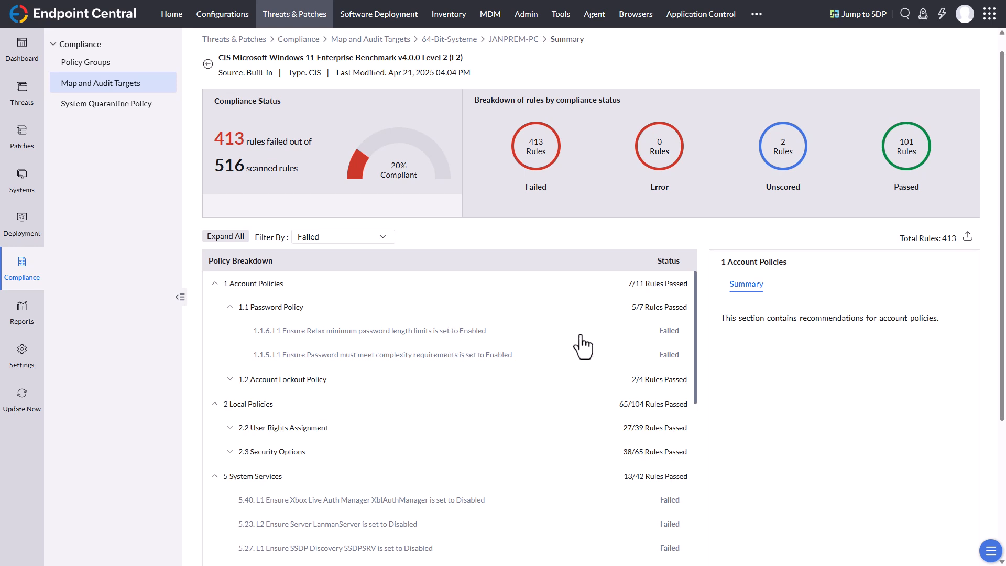
# Step: Read the summary, rationale, fix instructions and reason for failed rule 1.1.6, and return to the 64-Bit-Systeme group overview
pyautogui.click(667, 335)
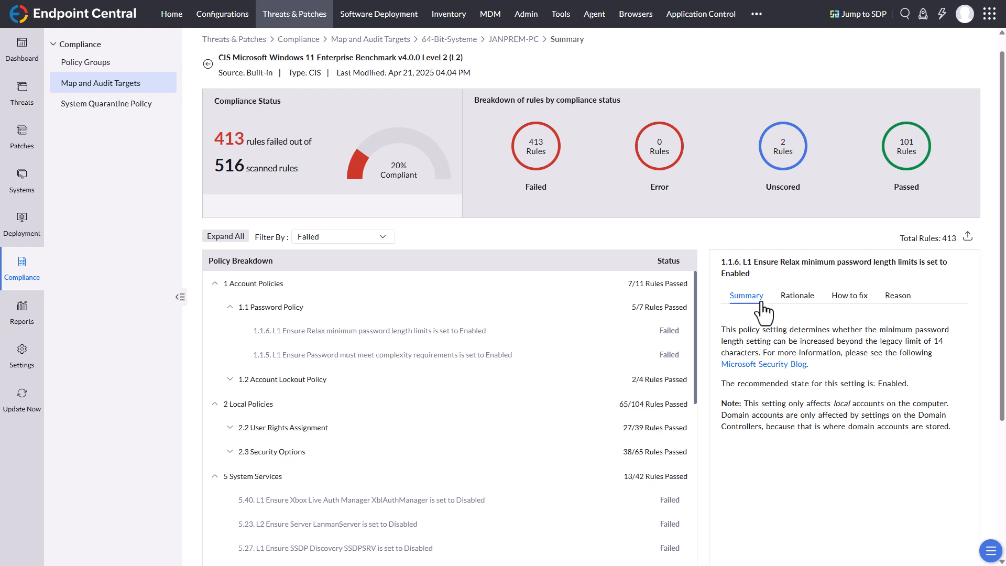
pyautogui.click(801, 304)
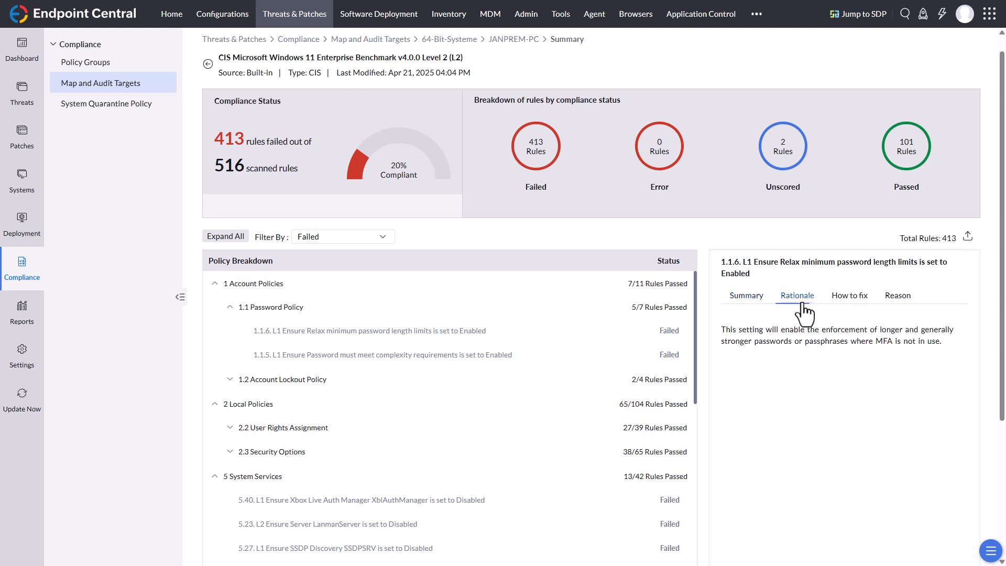
pyautogui.click(854, 305)
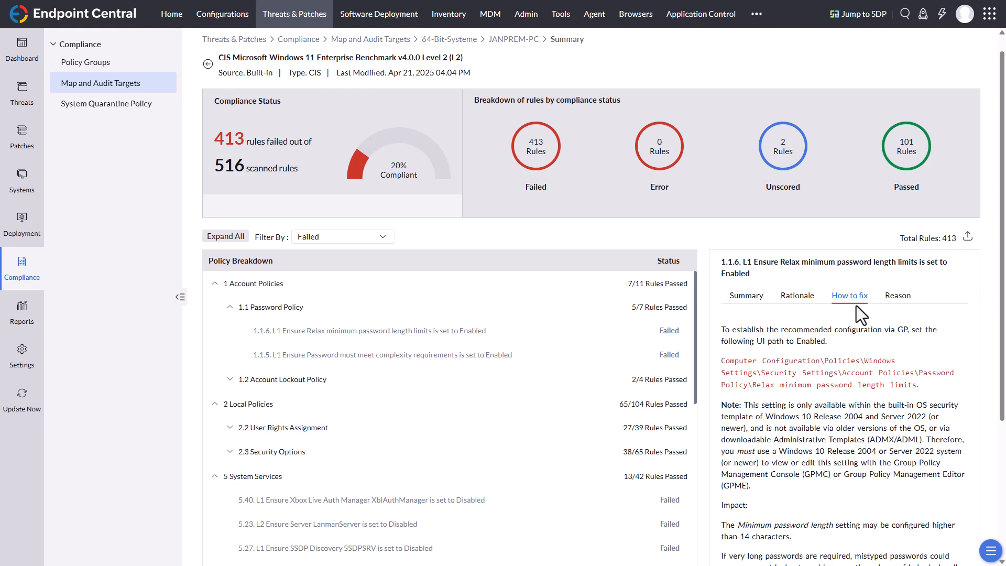
pyautogui.click(897, 297)
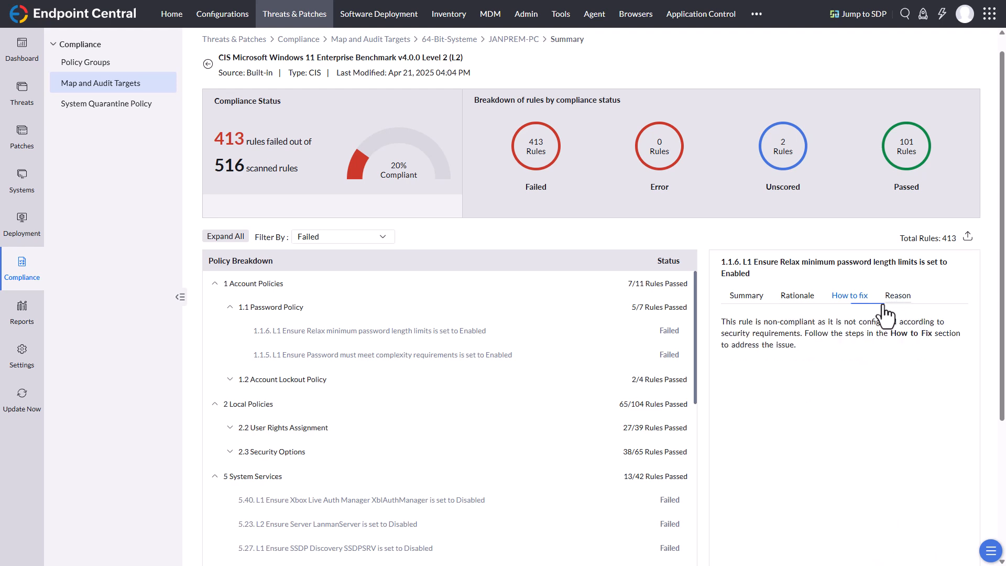
pyautogui.click(852, 297)
pyautogui.scroll(-3, 818, 474)
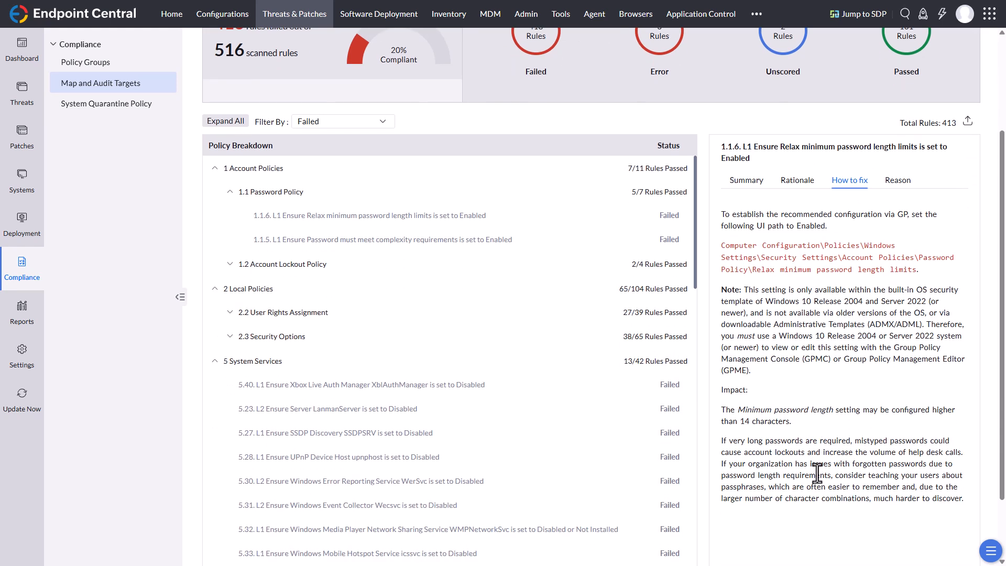
pyautogui.scroll(3, 818, 474)
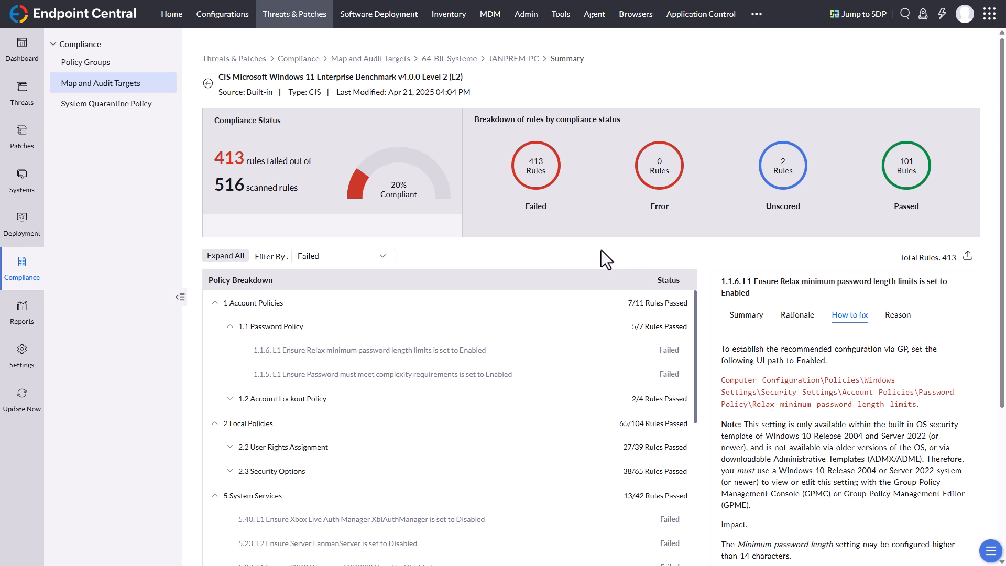
pyautogui.click(208, 84)
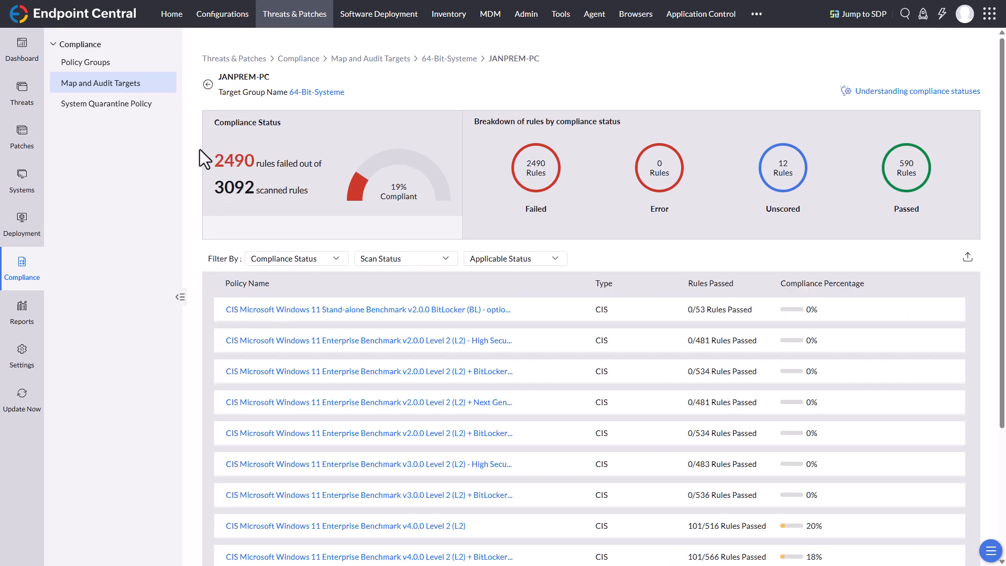
pyautogui.click(208, 85)
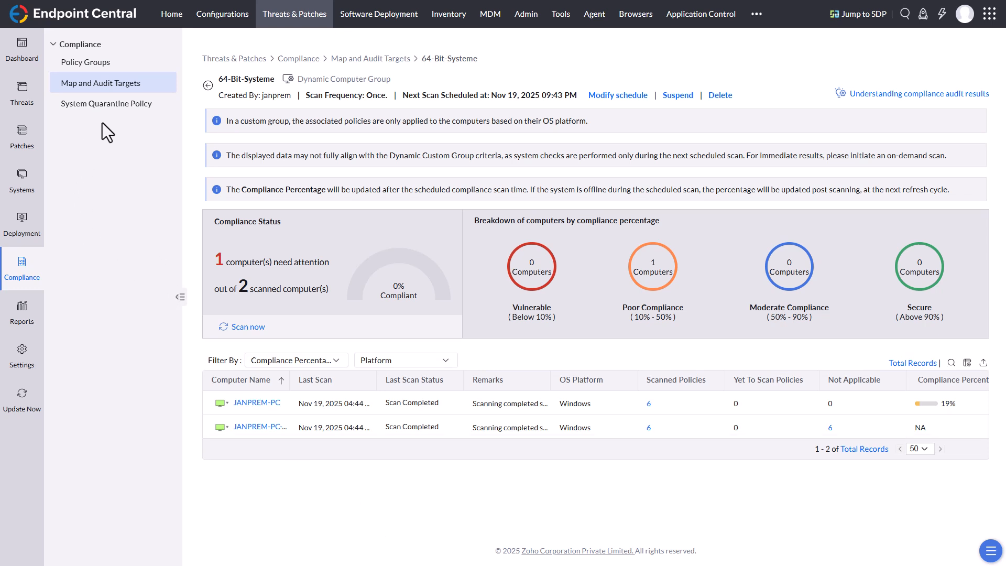
# Step: Start a new system quarantine policy and assign it to the custom group Pilot - Patches
pyautogui.click(105, 106)
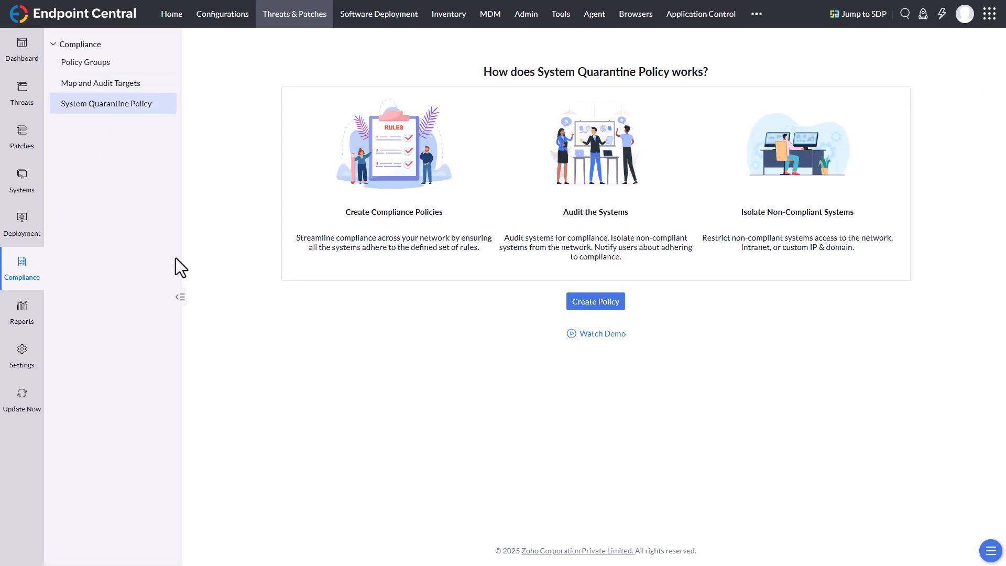
pyautogui.click(586, 316)
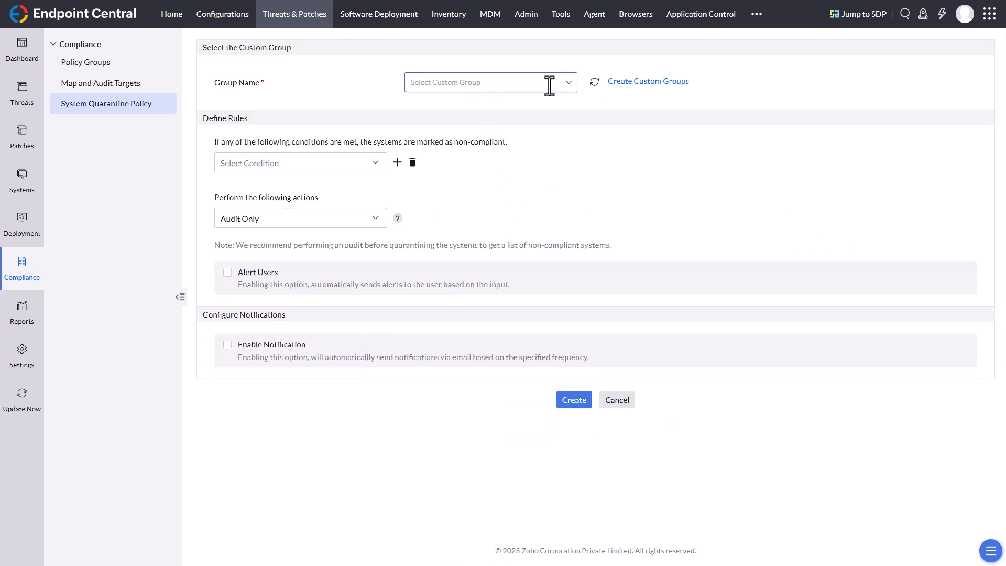
pyautogui.click(568, 84)
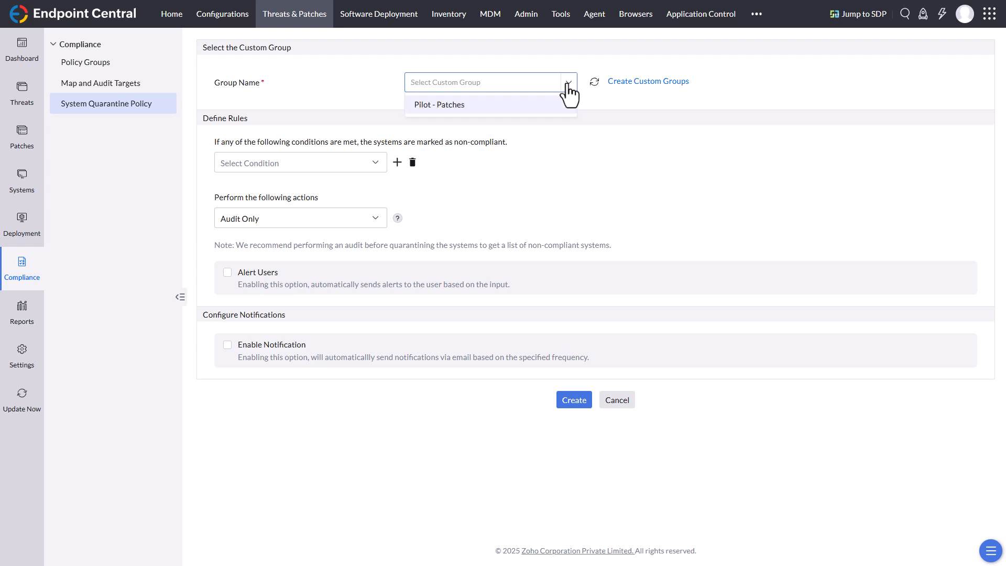
pyautogui.click(463, 107)
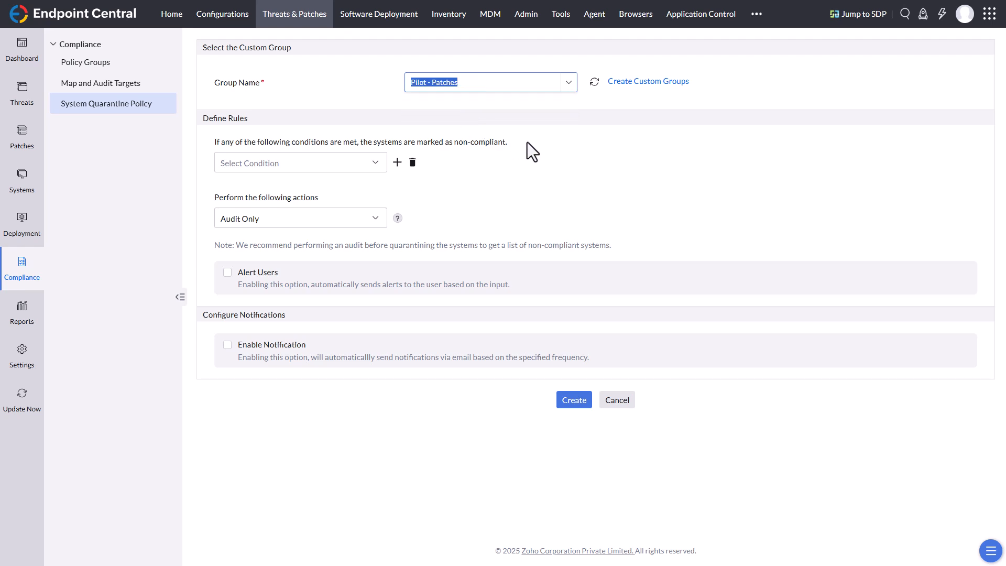
pyautogui.click(571, 82)
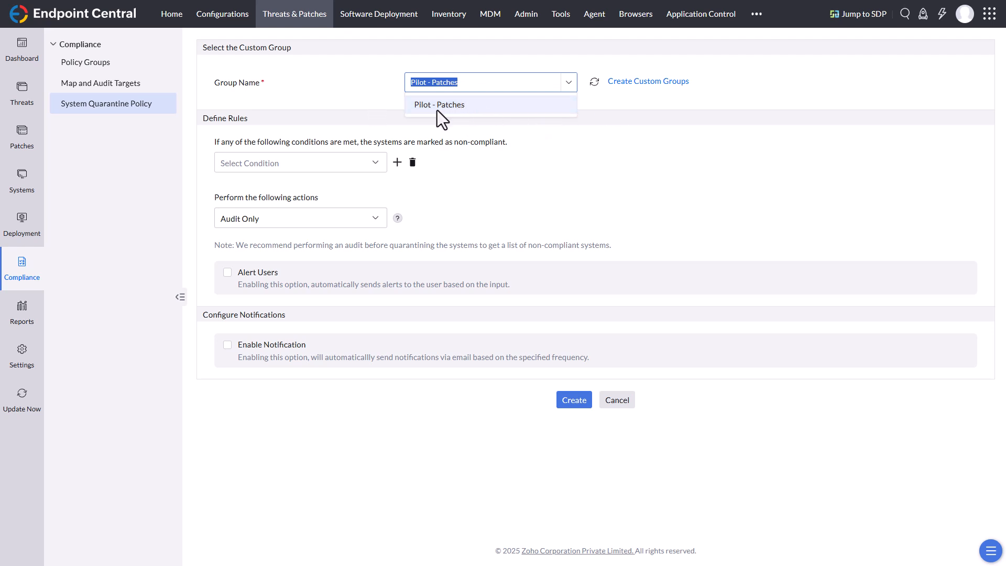
pyautogui.click(410, 111)
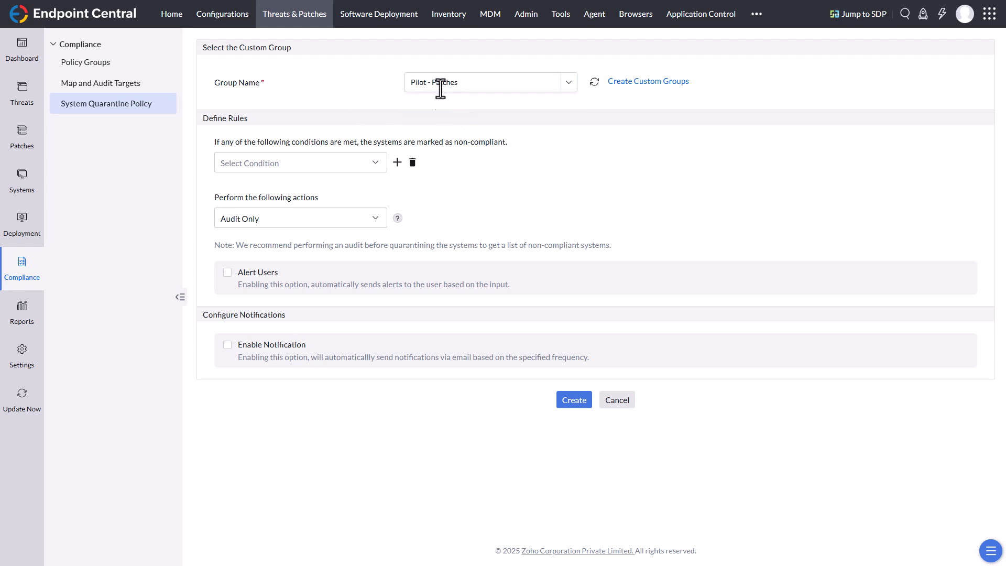
# Step: Choose Vulnerability as the non-compliance condition of the quarantine policy
pyautogui.click(375, 163)
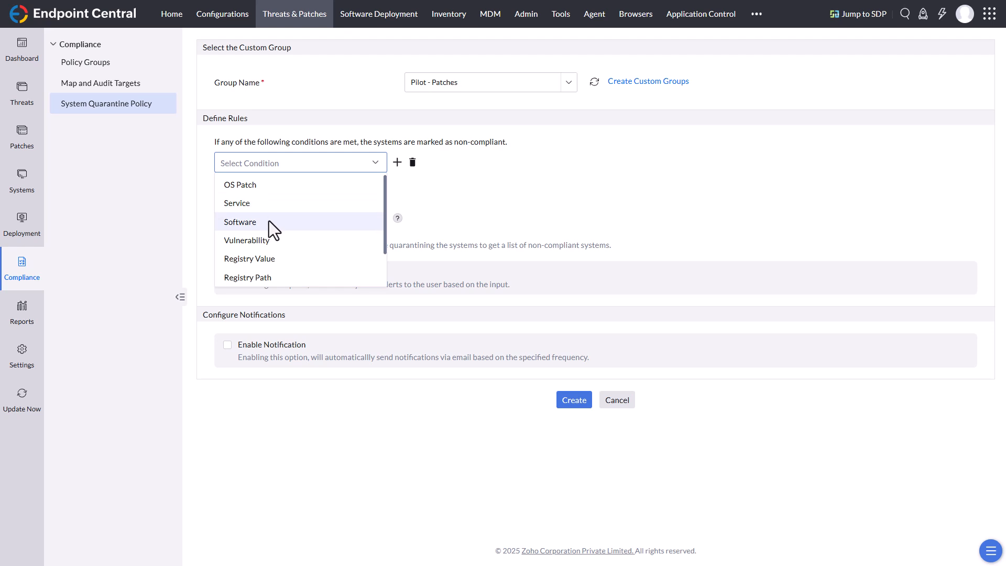
pyautogui.scroll(-1, 269, 221)
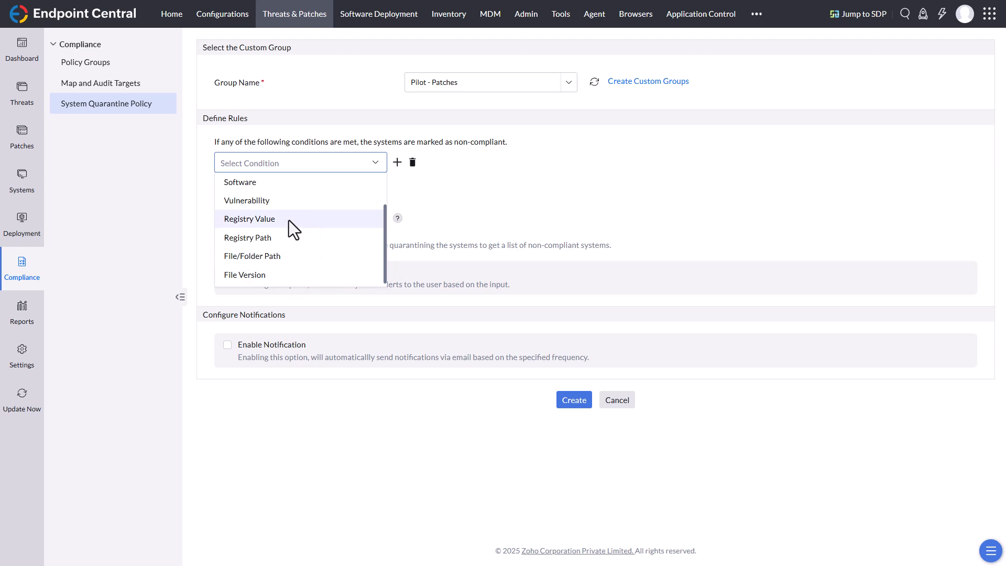
pyautogui.click(262, 204)
pyautogui.click(544, 164)
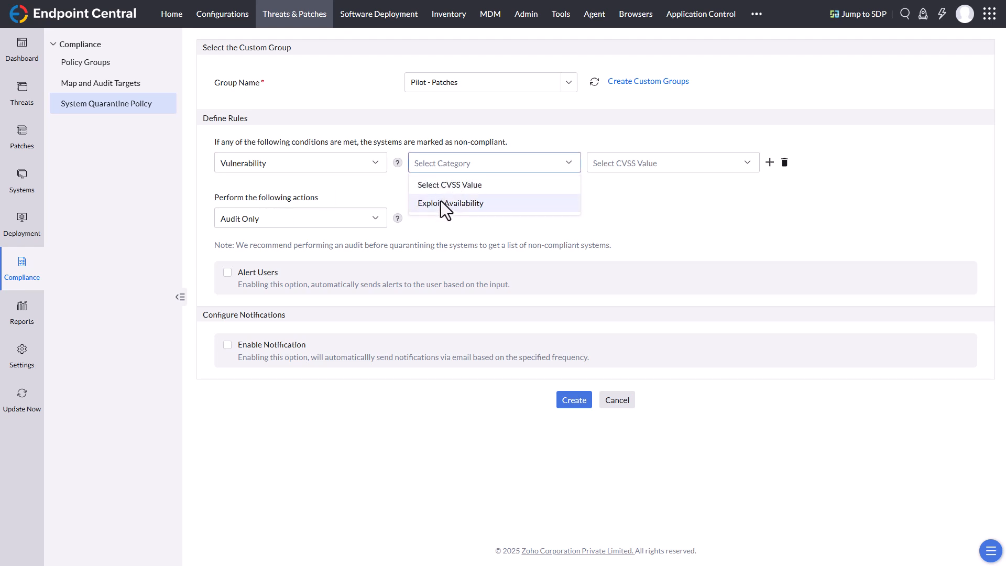
pyautogui.click(459, 203)
pyautogui.click(642, 162)
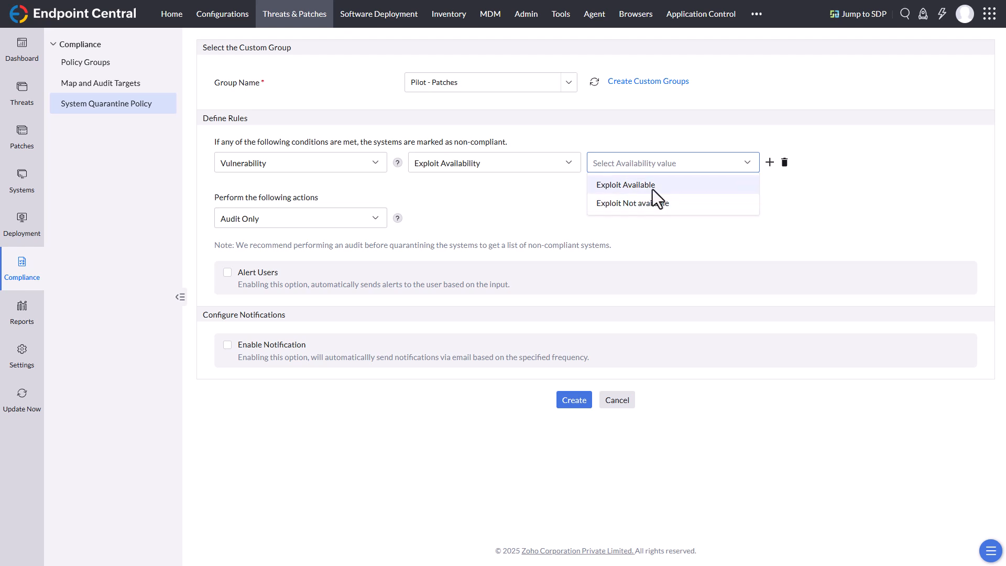
# Step: Base the Vulnerability condition on the CVSS value and set its threshold to is Above 8
pyautogui.click(516, 165)
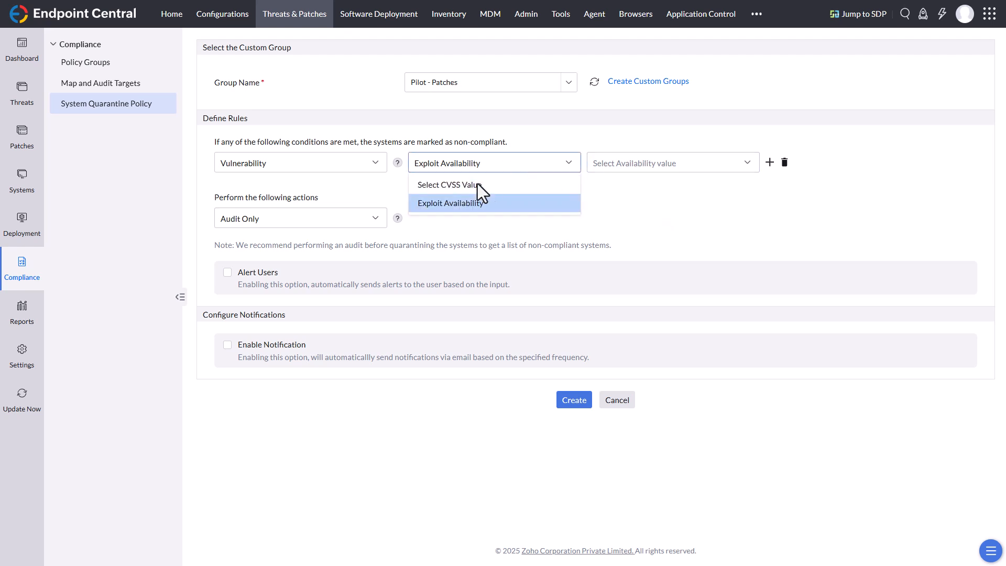
pyautogui.click(477, 184)
pyautogui.click(679, 165)
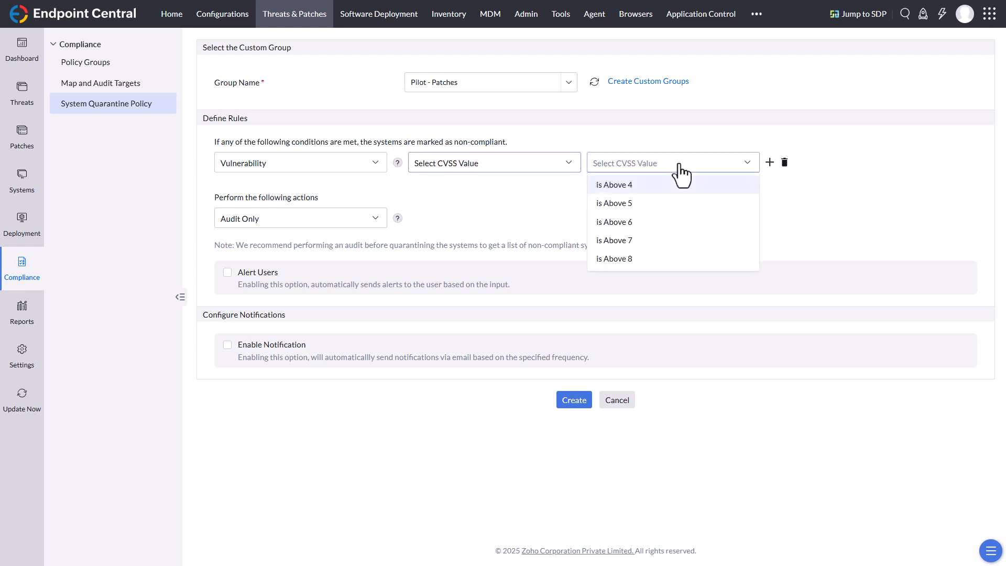
pyautogui.click(625, 258)
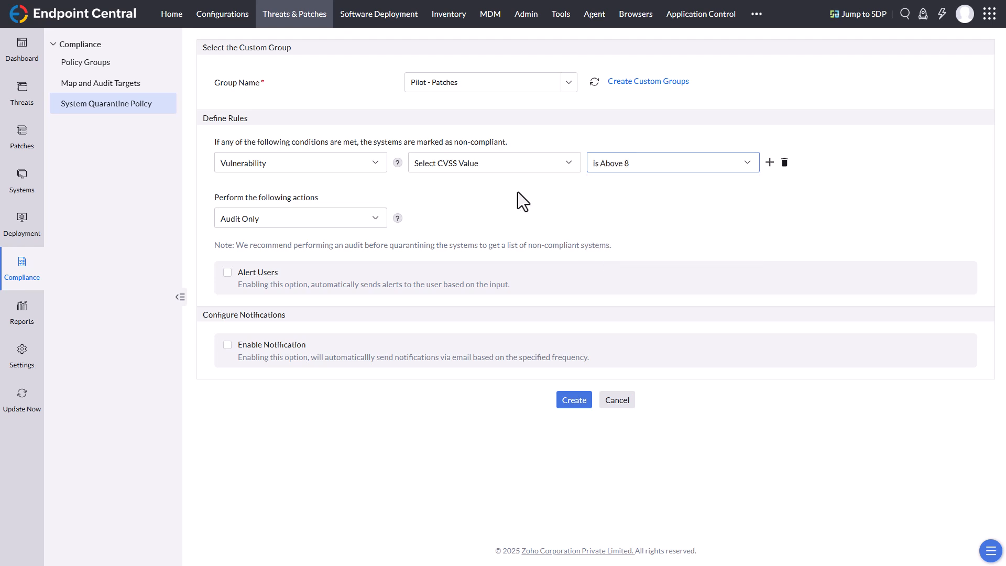
# Step: Set the action for non-compliant systems to Quarantine with Block All Network Access
pyautogui.click(376, 219)
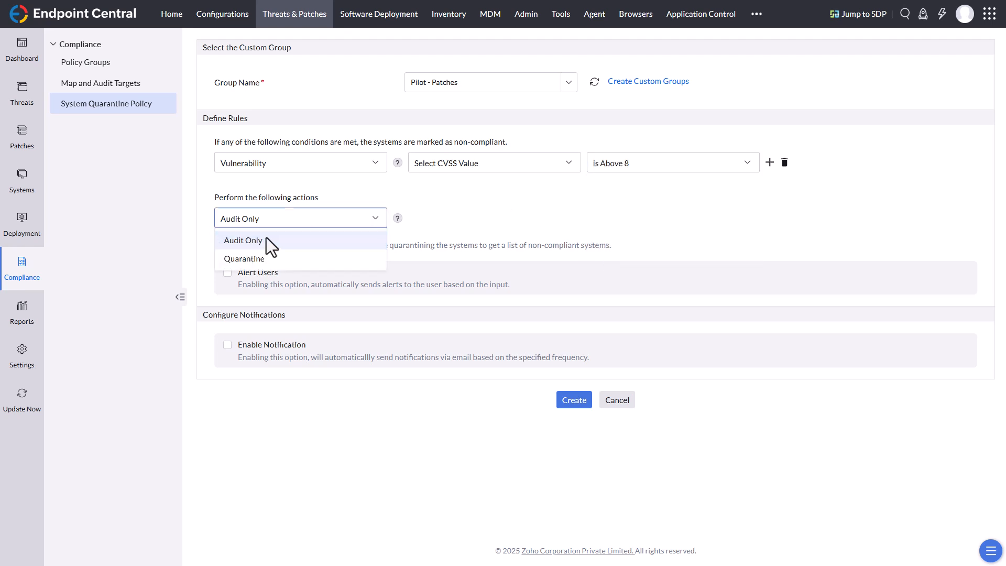
pyautogui.click(256, 260)
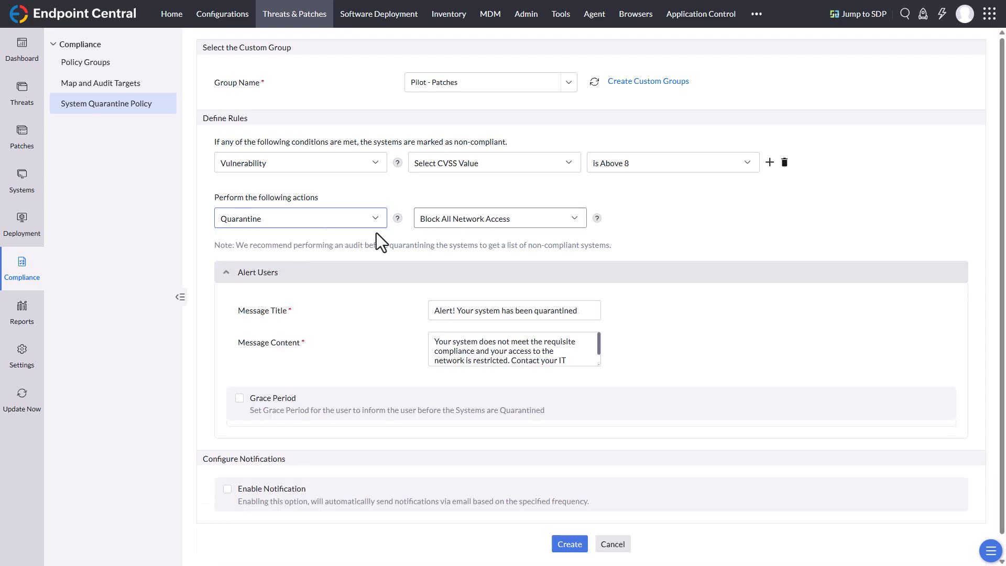
pyautogui.click(575, 219)
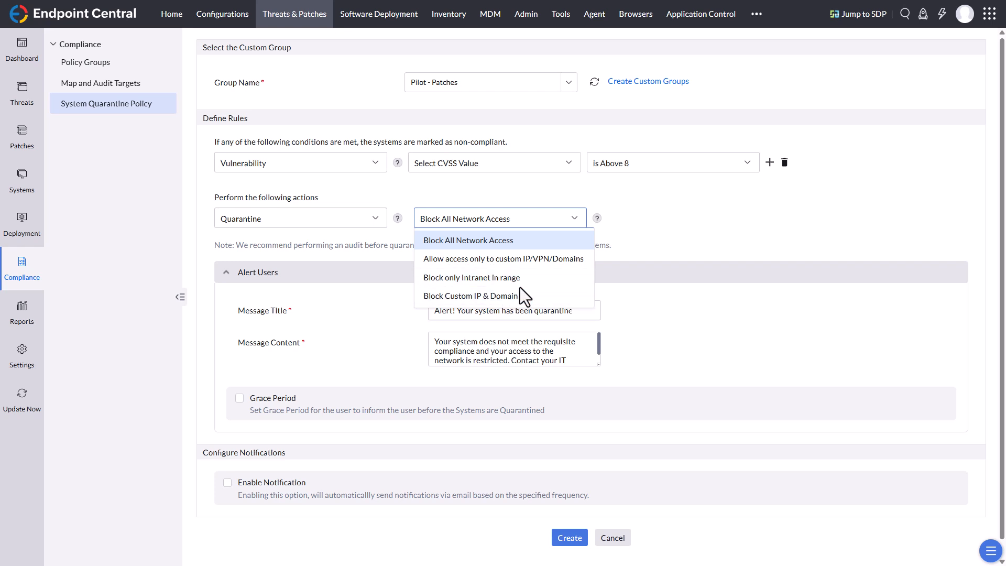
pyautogui.click(761, 237)
pyautogui.scroll(-1, 740, 274)
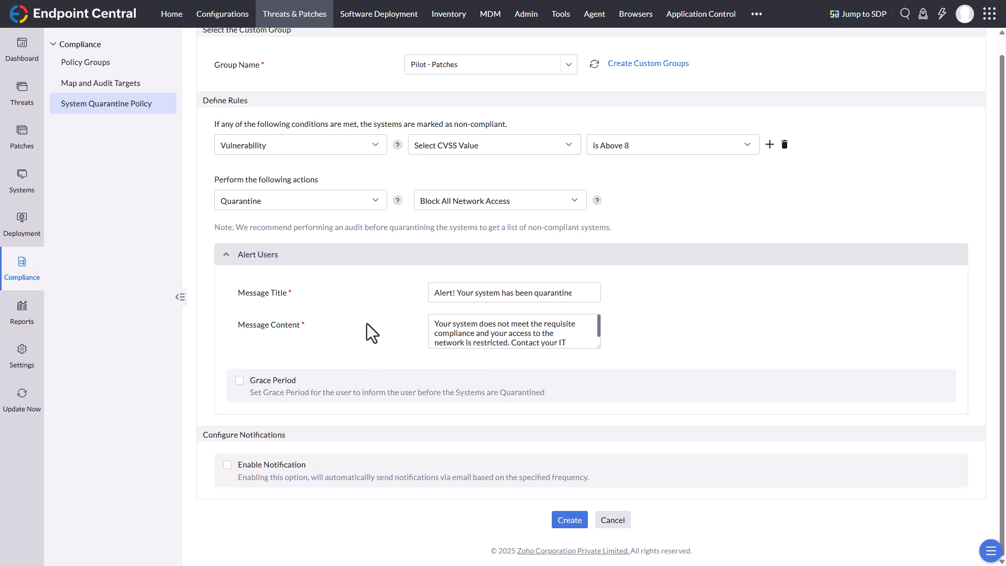
# Step: Preview the Grace Period and Enable Notification options with both left disabled, and discard the quarantine policy
pyautogui.click(240, 382)
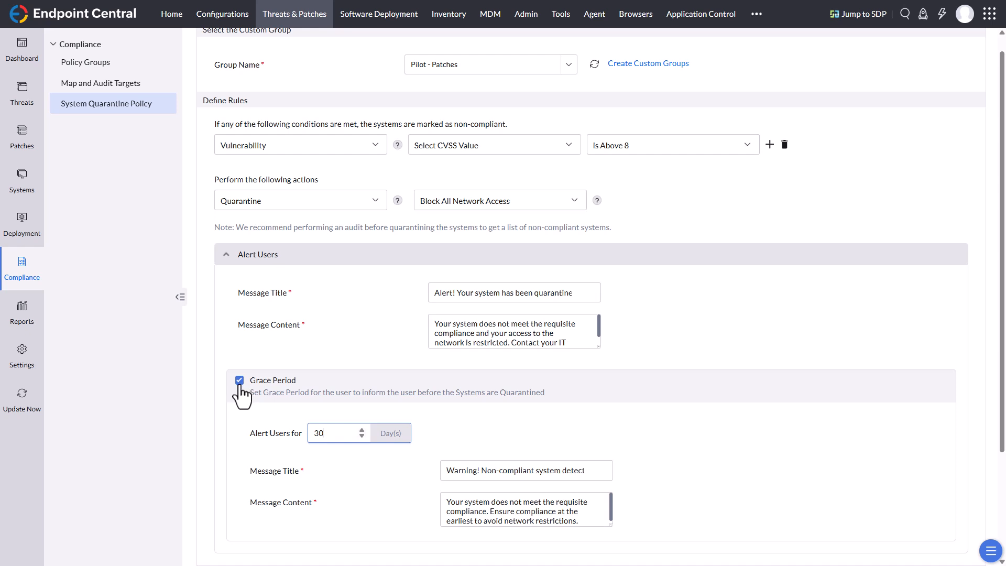
pyautogui.click(240, 381)
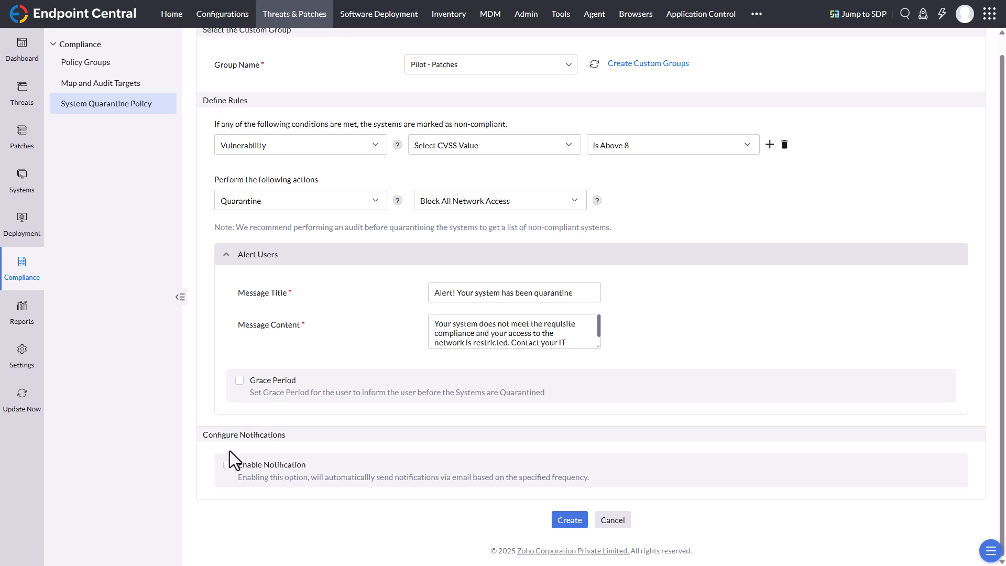
pyautogui.click(227, 465)
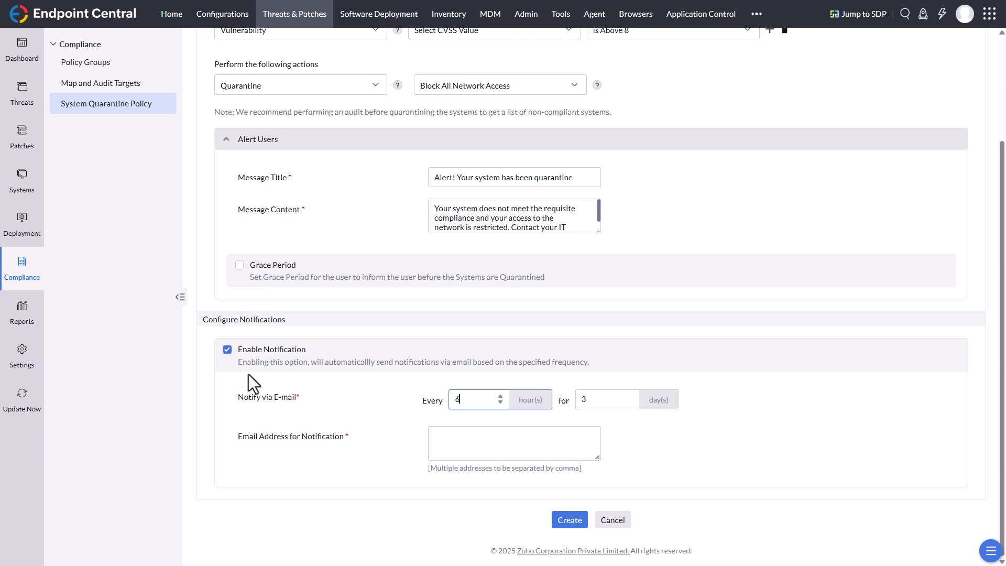
pyautogui.click(227, 350)
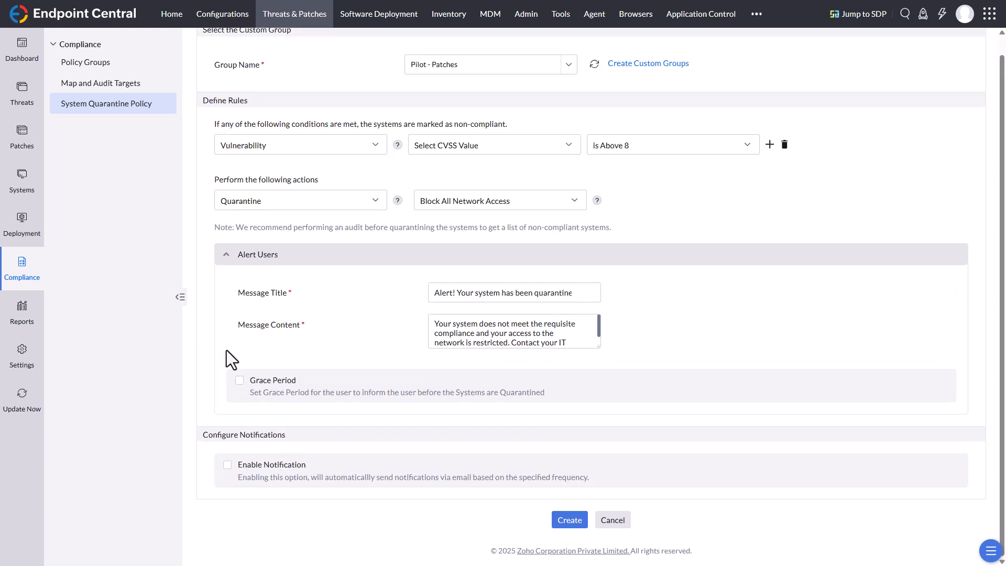
pyautogui.click(613, 521)
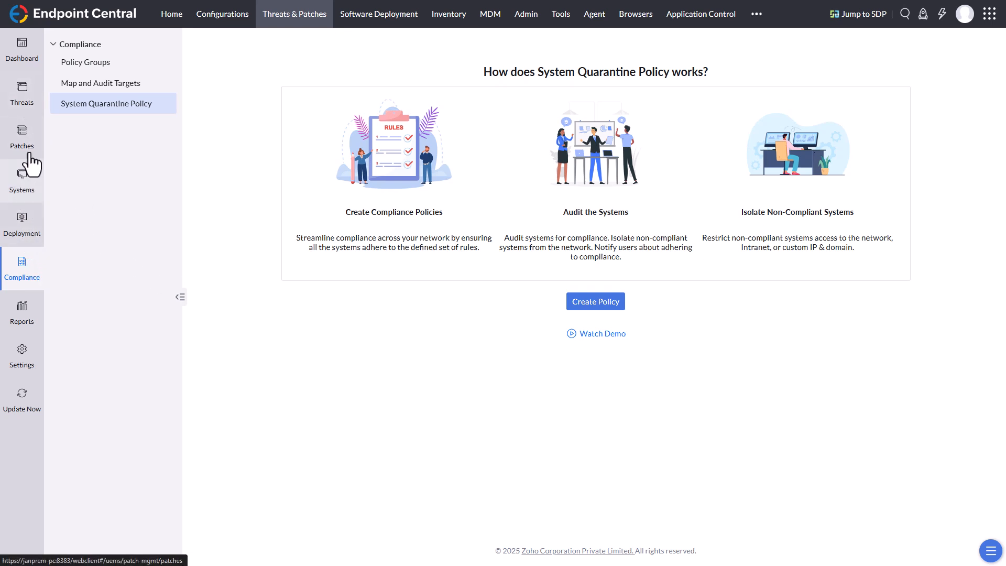
# Step: Open the execution status of the manual Zoom Workplace (x64) deployment and drill down to the target computer's patch details
pyautogui.click(23, 224)
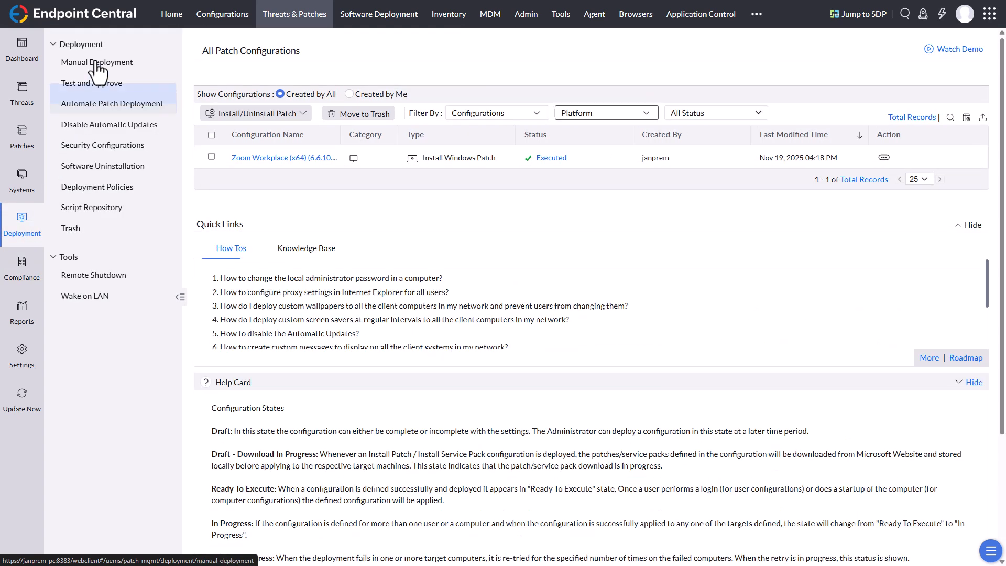
pyautogui.click(96, 63)
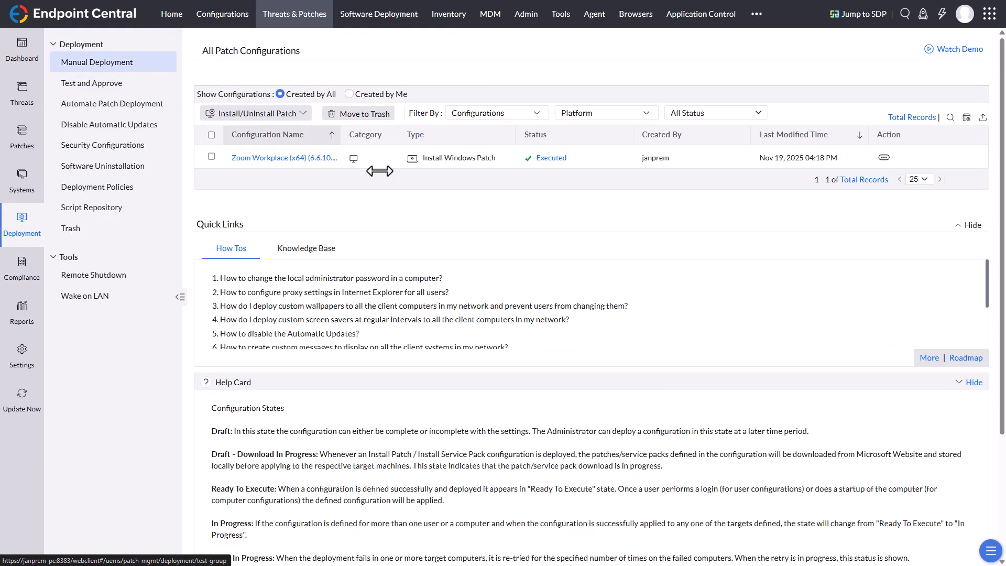
pyautogui.click(552, 159)
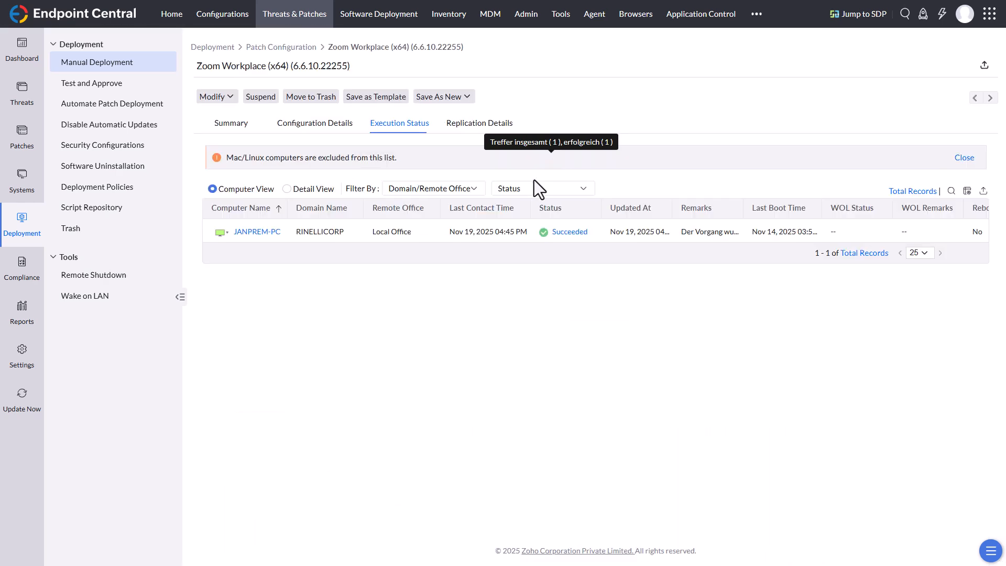
pyautogui.click(567, 240)
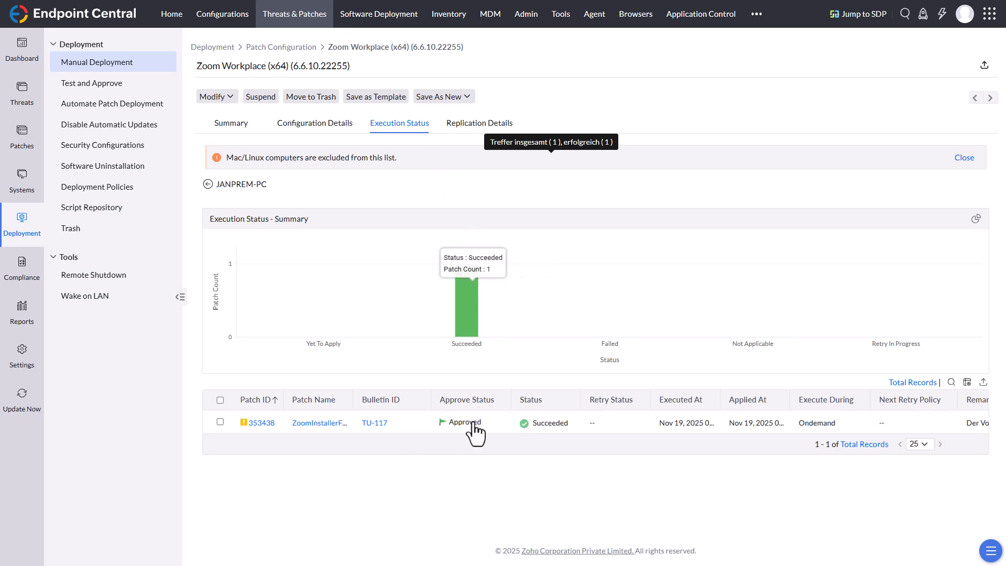
# Step: Check the Upload Pending patches, and examine the Upload Patches list and its available actions in Cleanup Settings
pyautogui.click(23, 140)
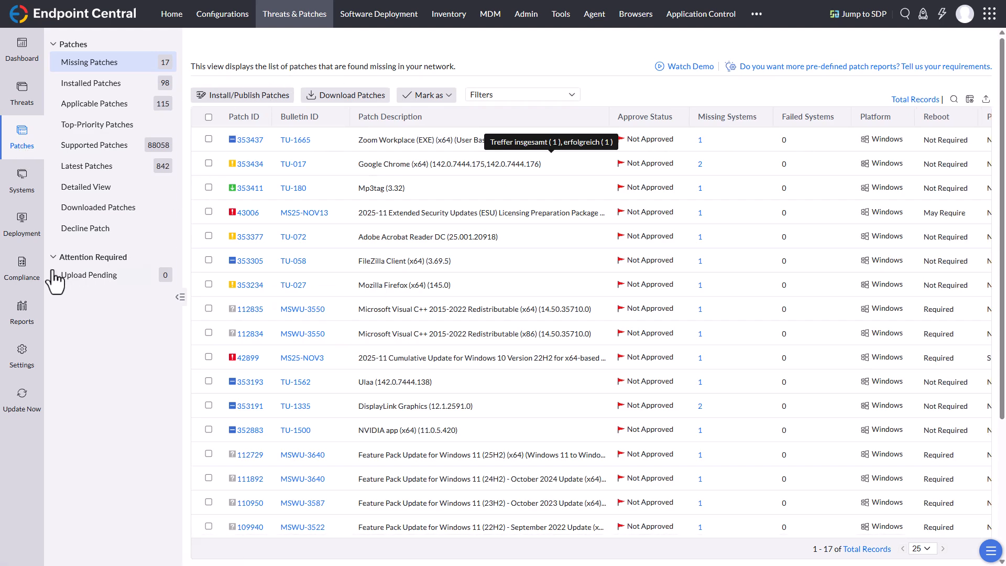
pyautogui.click(91, 279)
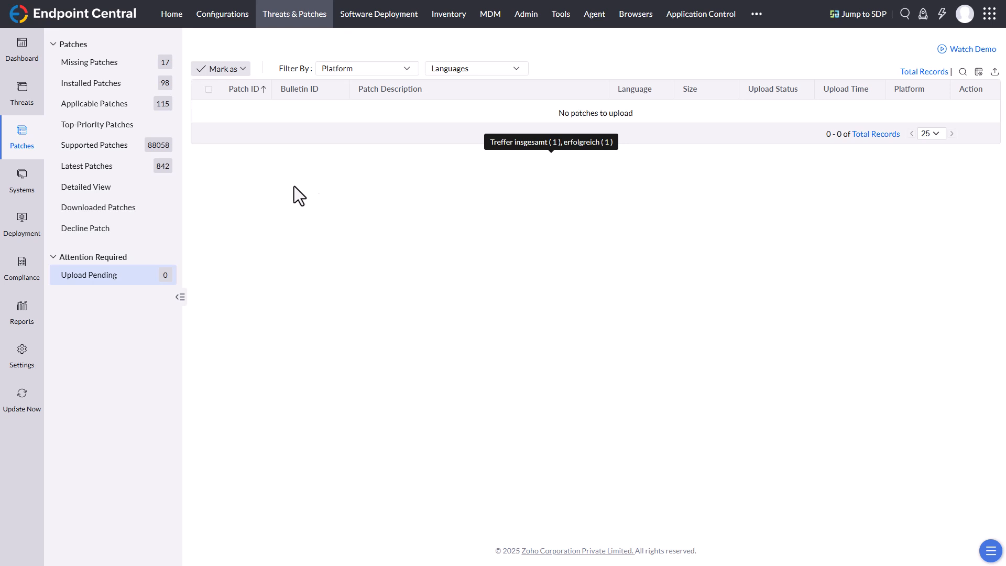
pyautogui.click(25, 360)
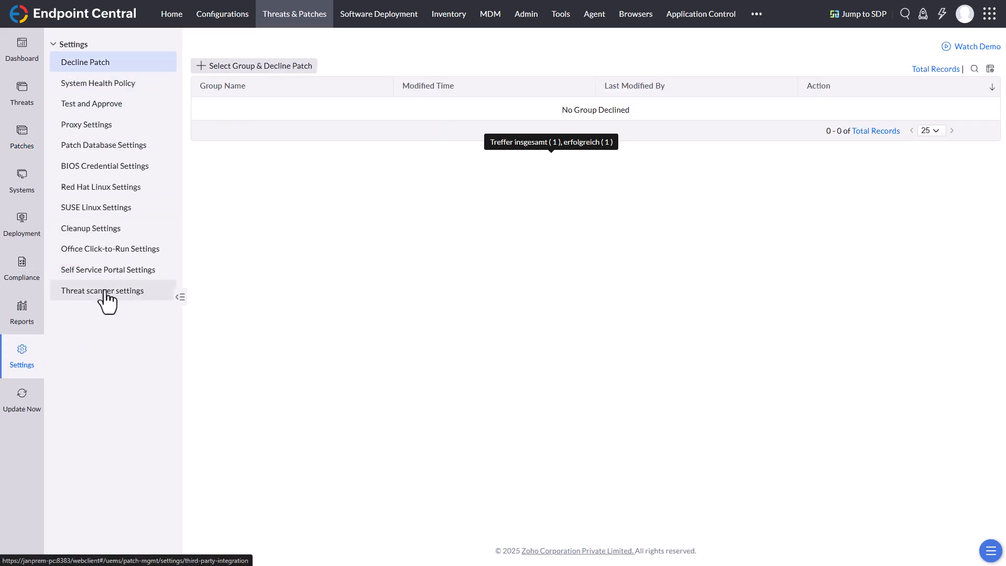
pyautogui.click(98, 235)
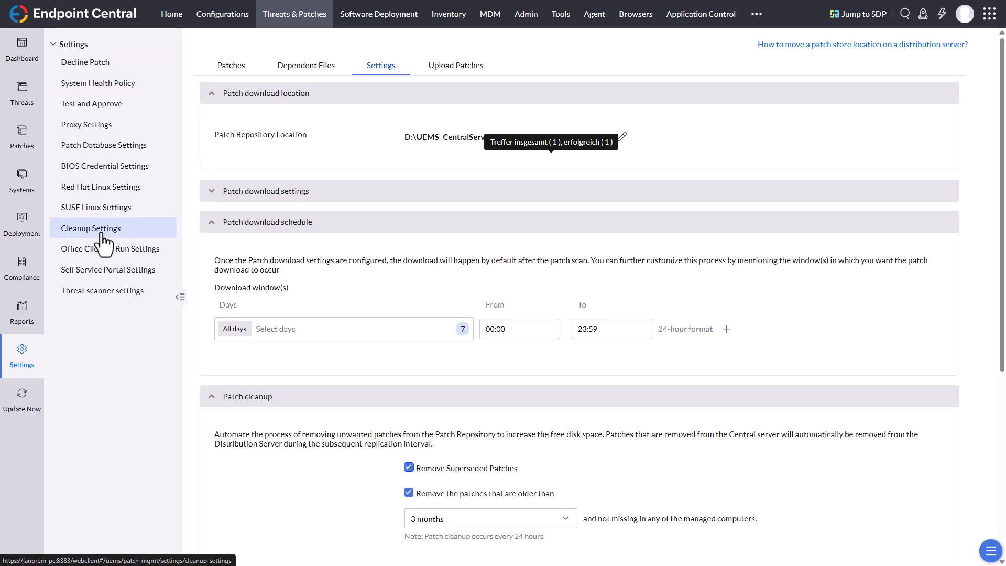
pyautogui.click(464, 67)
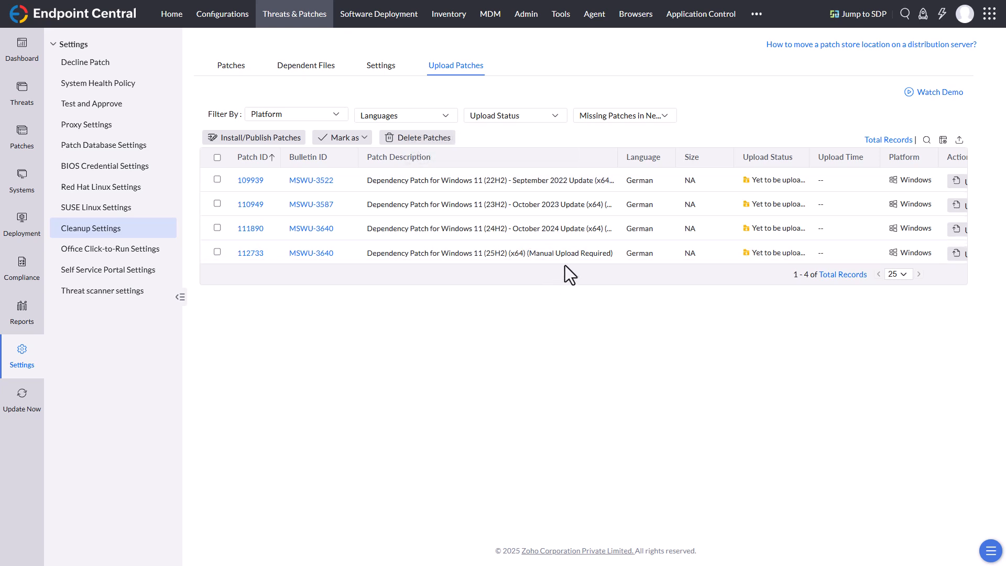
pyautogui.moveTo(570, 261); pyautogui.dragTo(647, 262)
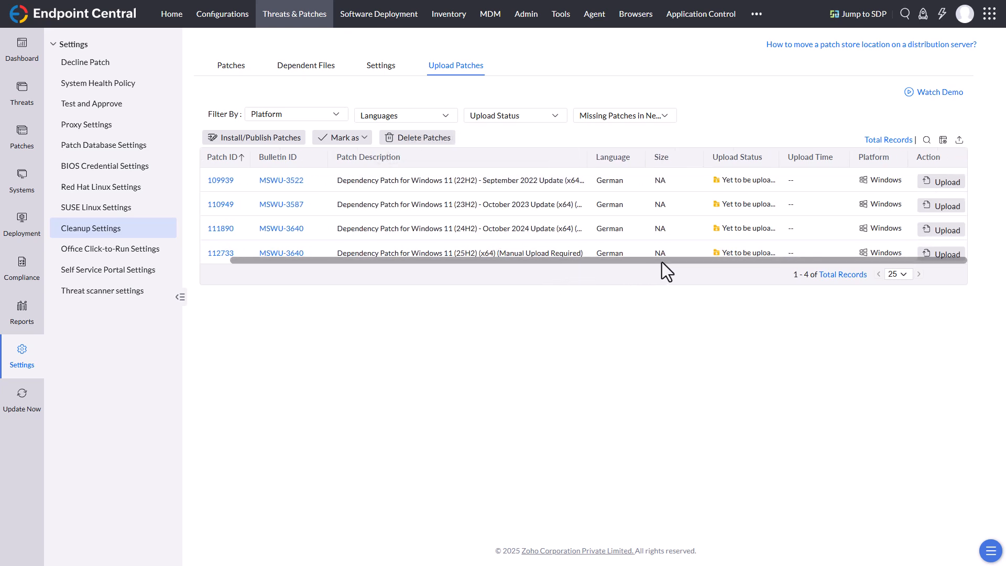
# Step: Open the upload details of patch 109939 and read the linked Windows 11 22H2 guide's instructions for the Professional Edition
pyautogui.click(942, 184)
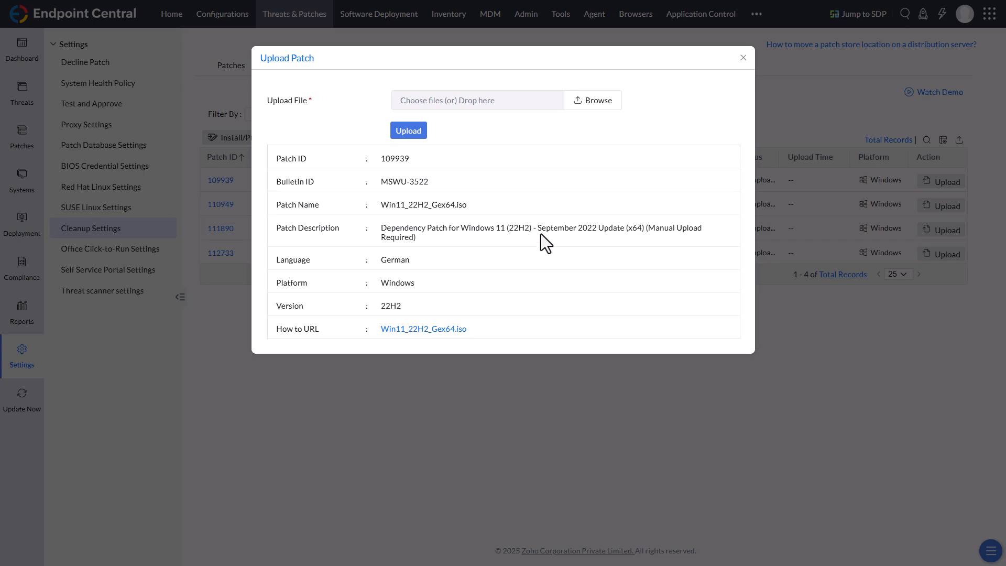
pyautogui.click(442, 329)
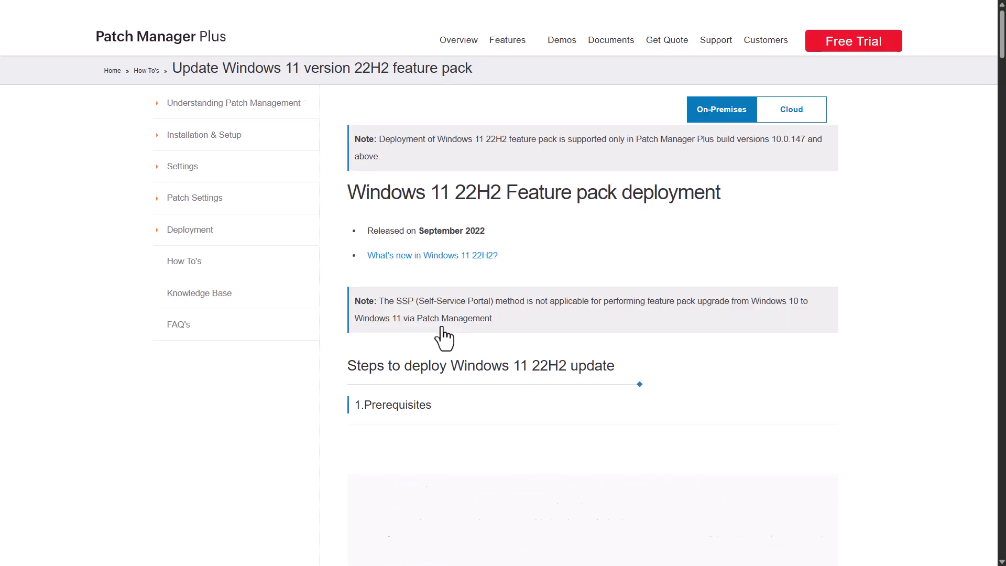
pyautogui.scroll(-1, 718, 398)
pyautogui.scroll(-2, 718, 399)
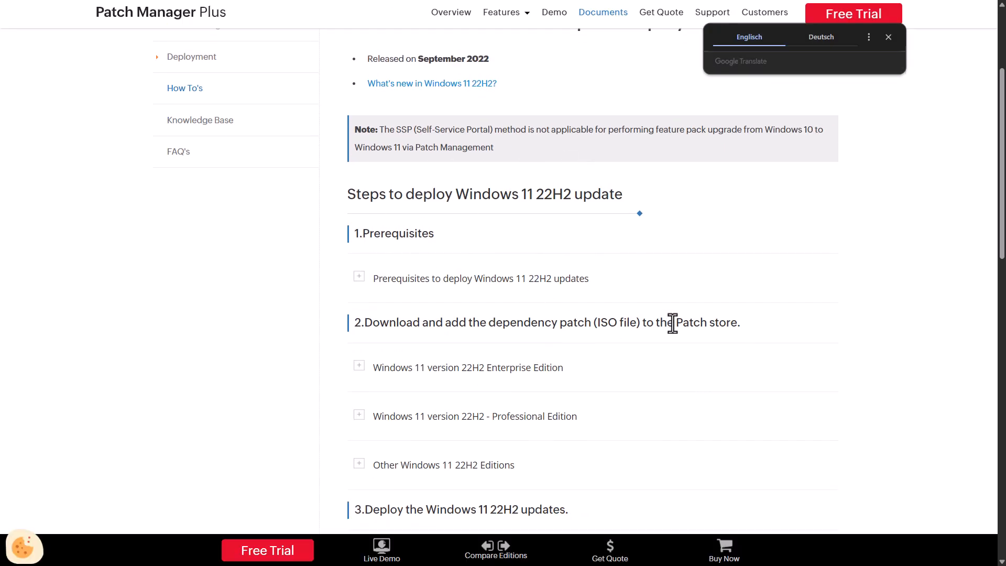
pyautogui.scroll(-2, 754, 335)
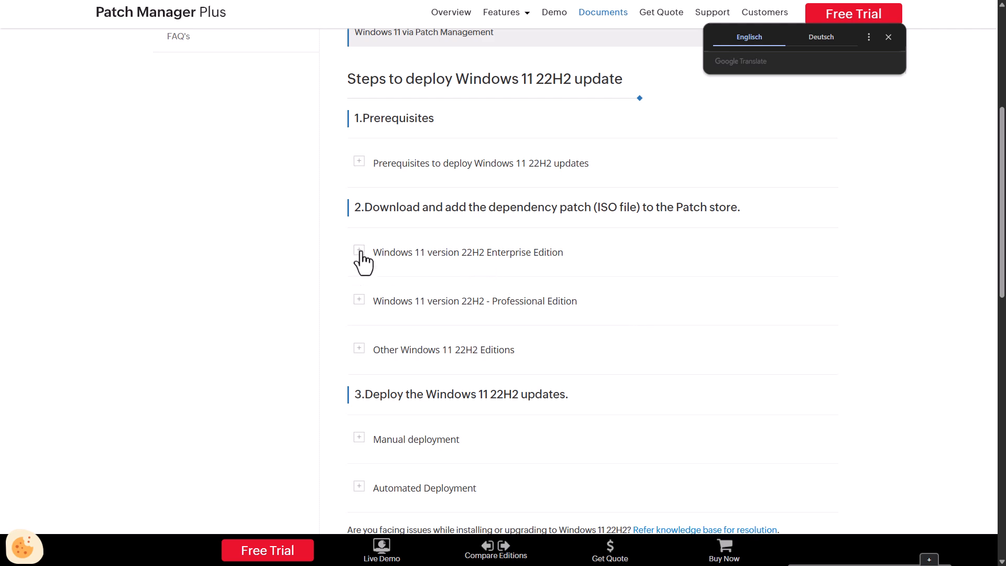
pyautogui.click(359, 302)
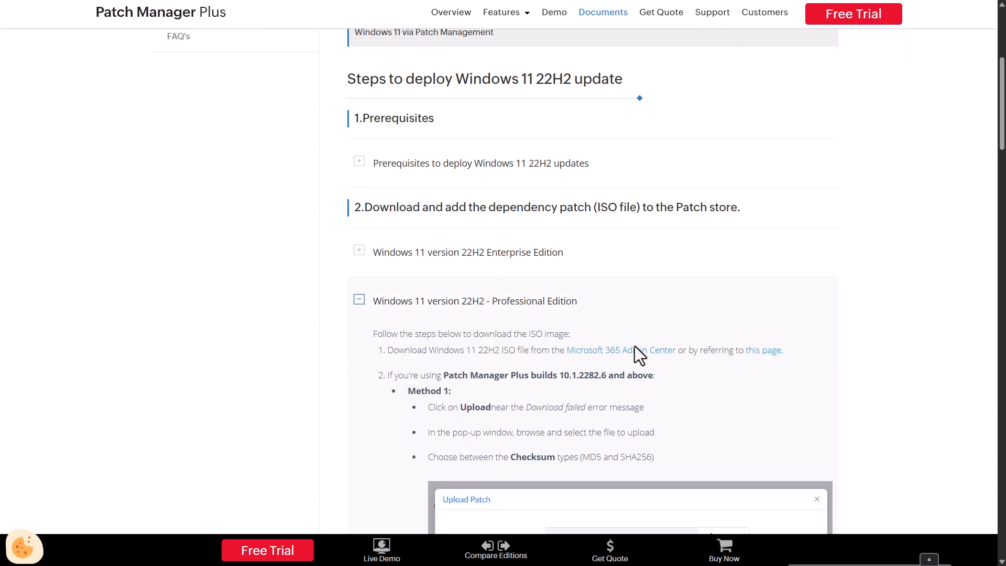
pyautogui.scroll(-7, 555, 336)
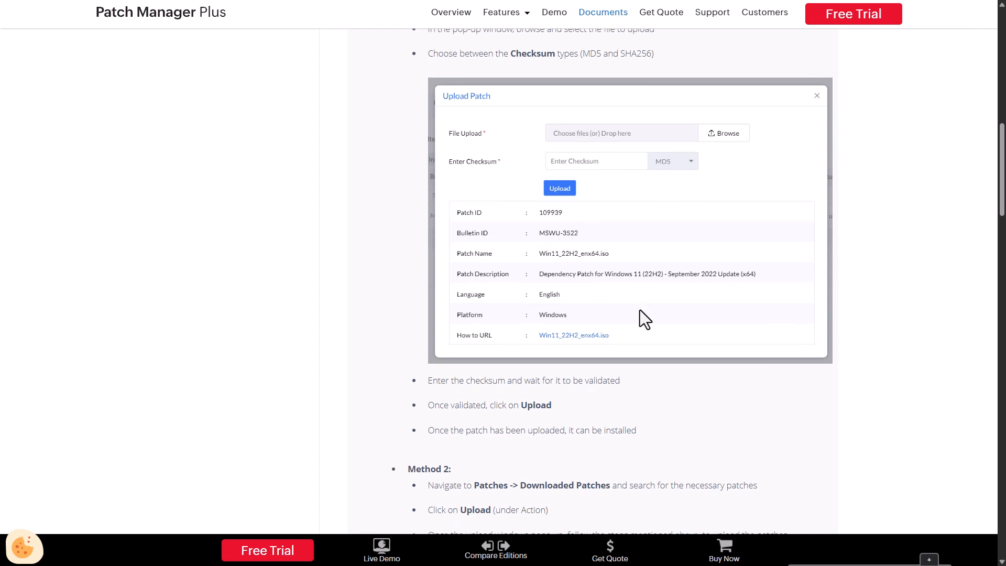
pyautogui.scroll(-4, 640, 309)
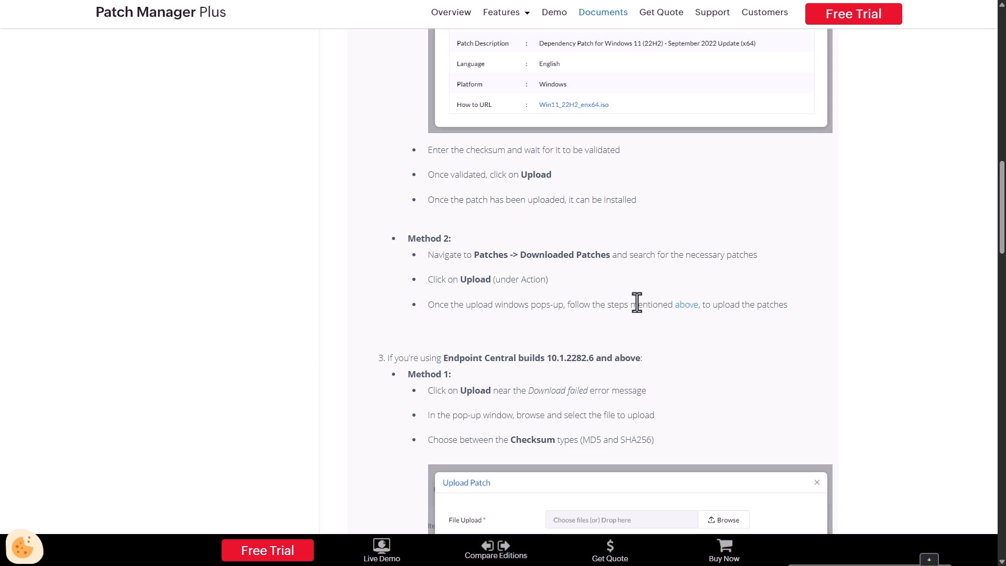
# Step: Close the Windows 11 22H2 guide and dismiss the upload dialog for patch 109939
pyautogui.press('Home')
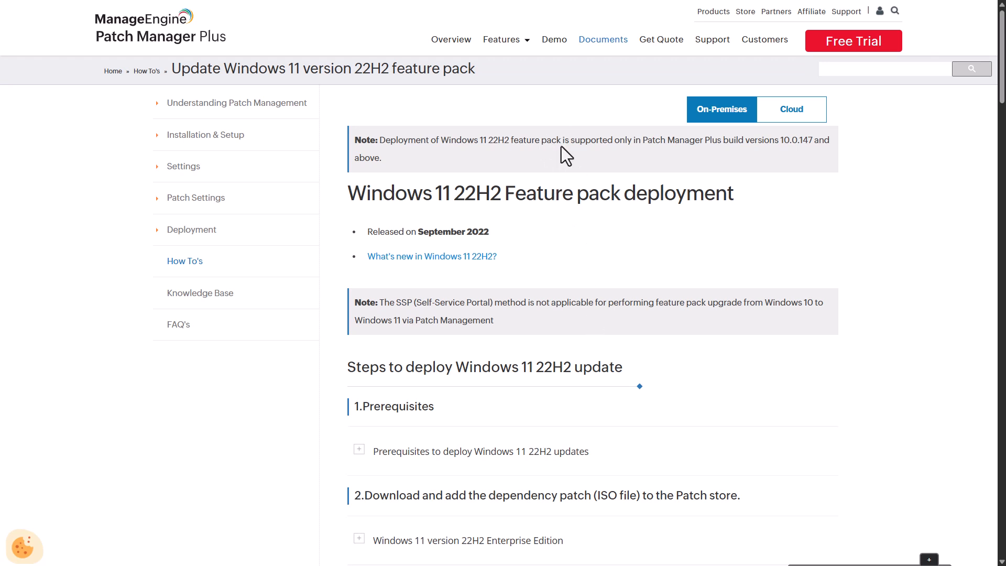
pyautogui.click(501, 39)
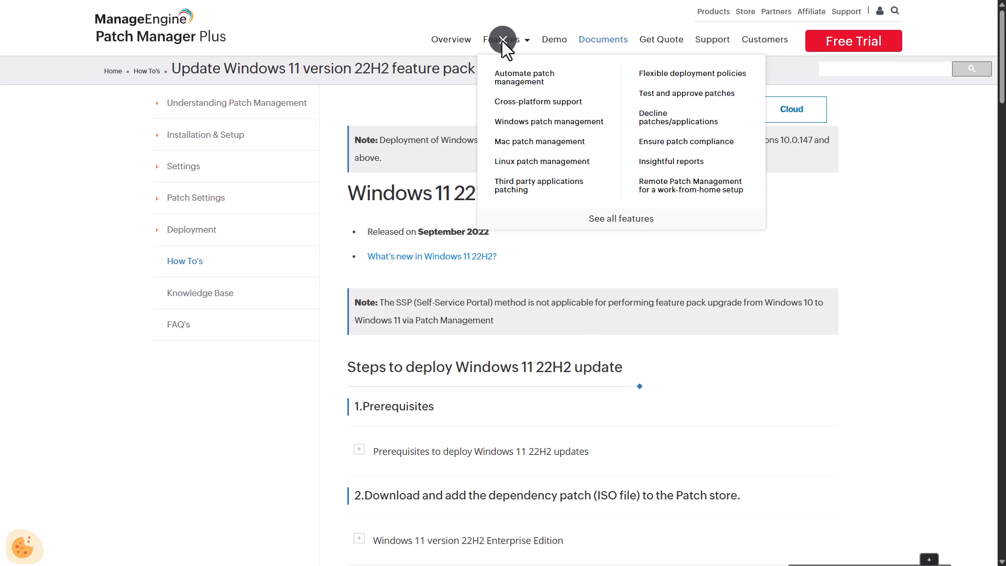
pyautogui.press('F11')
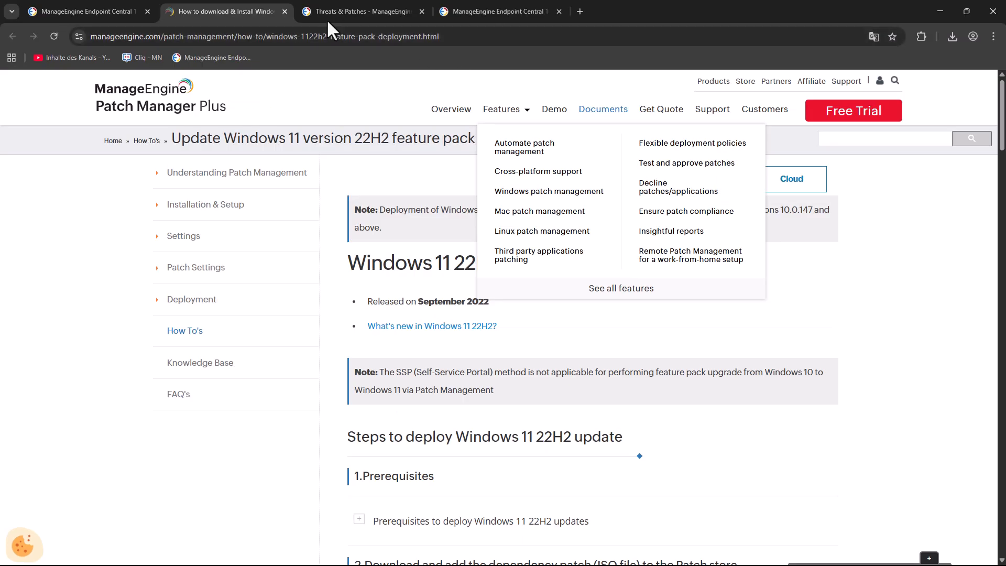
pyautogui.click(285, 11)
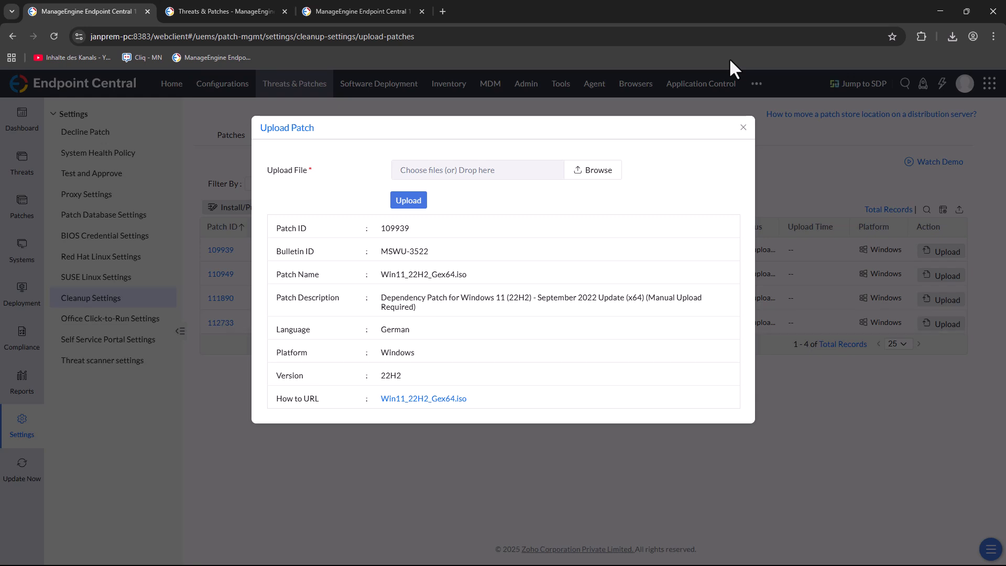
pyautogui.press('F11')
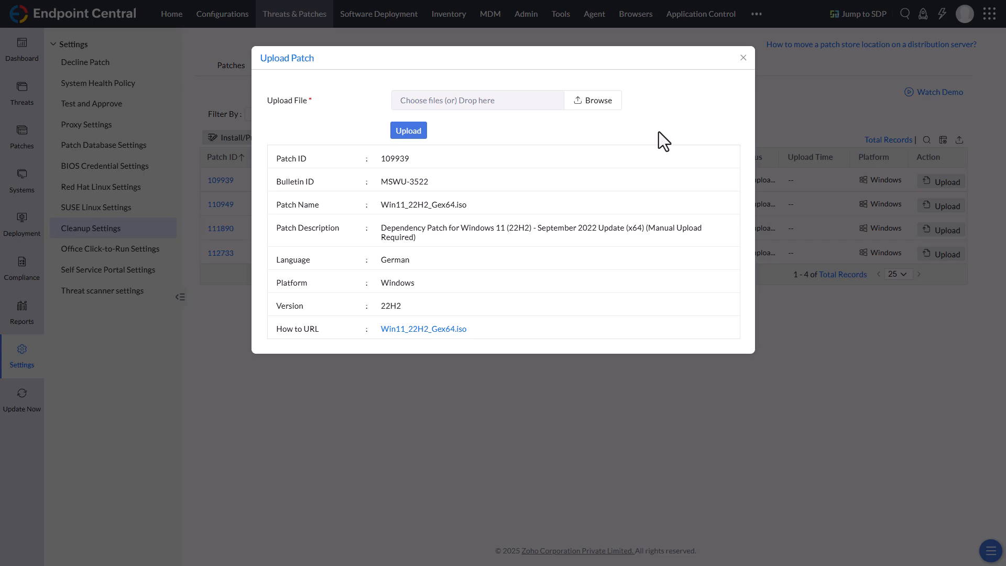
pyautogui.click(742, 59)
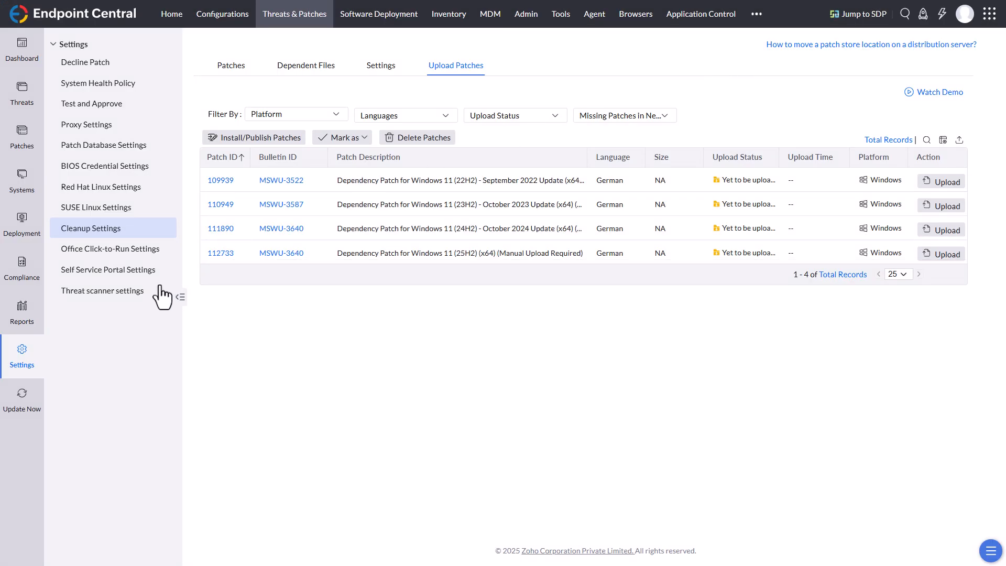
# Step: Review the Missing Patches list and the vulnerabilities dashboard
pyautogui.click(30, 149)
pyautogui.click(95, 64)
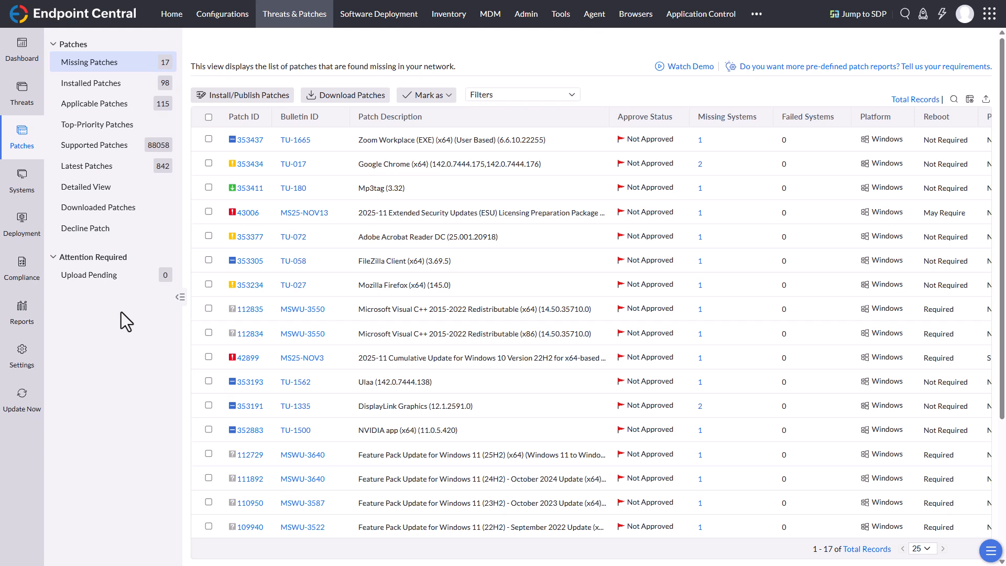
pyautogui.click(21, 55)
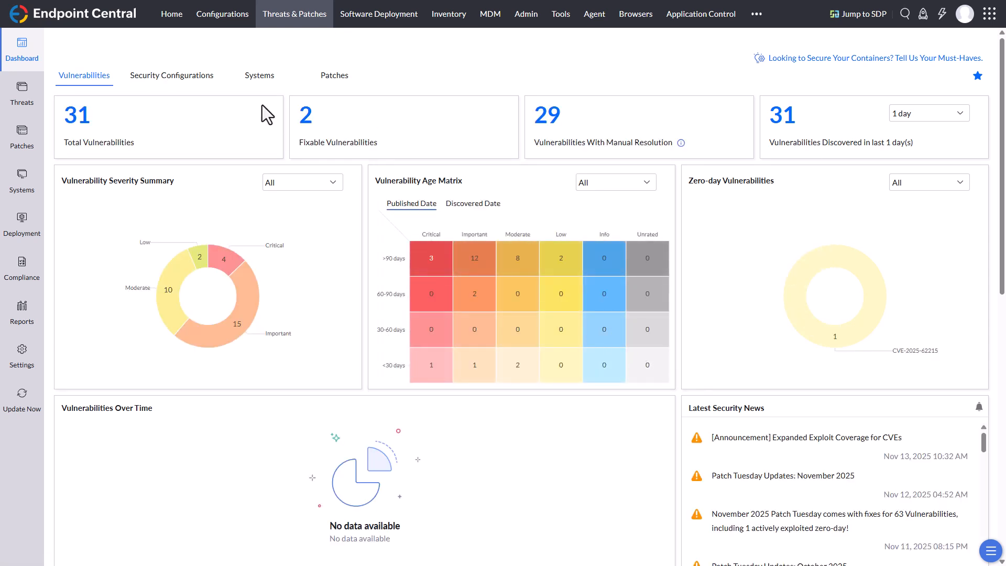
pyautogui.click(21, 137)
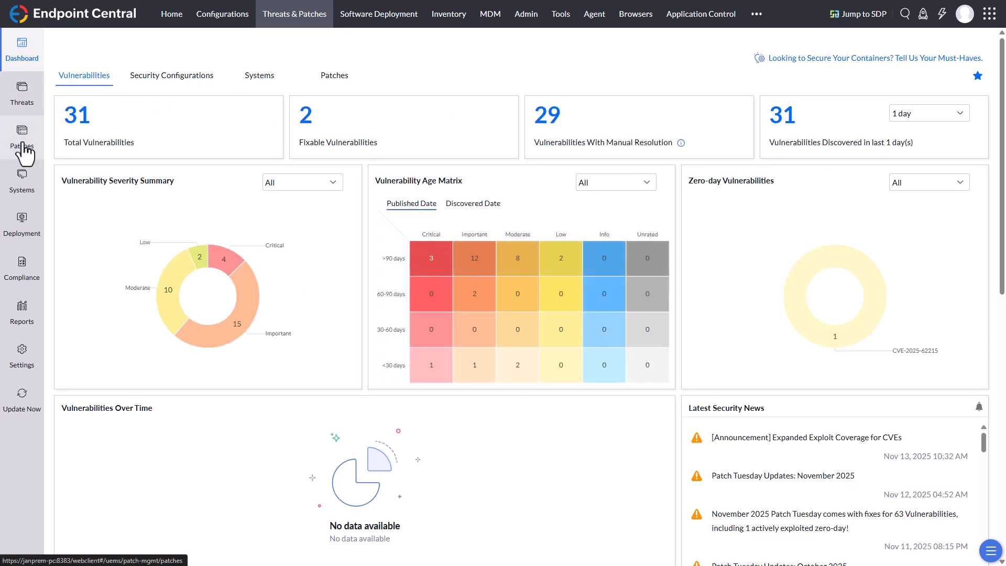
# Step: Review the Missing Patches list and the deployment setup in Automate Patch Deployment and Test and Approve
pyautogui.click(88, 64)
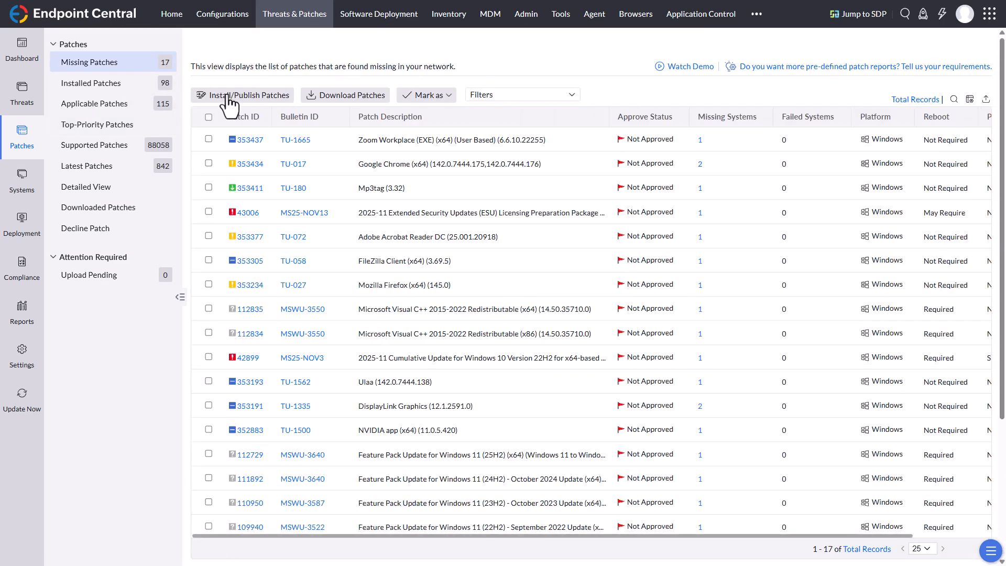
pyautogui.click(22, 223)
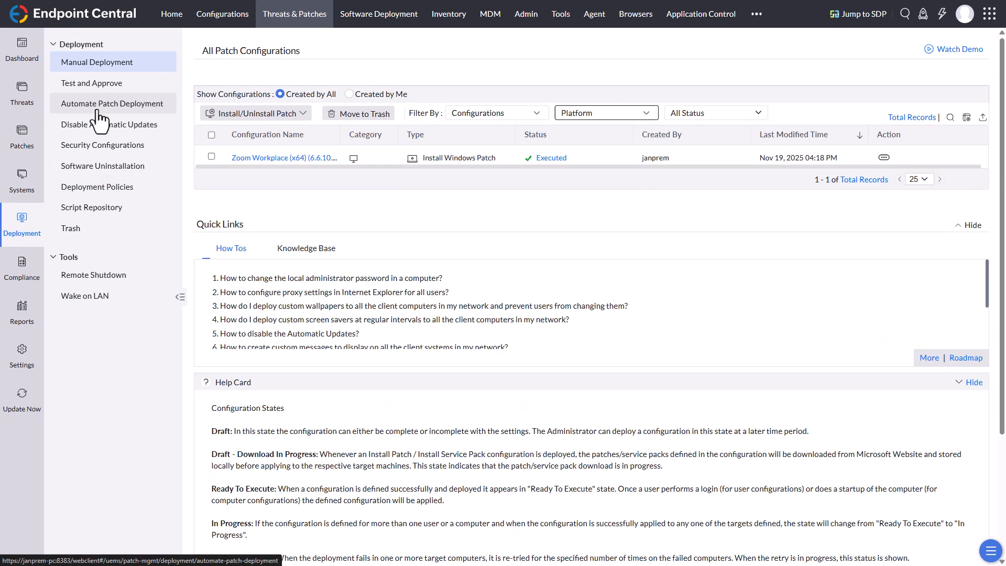
pyautogui.click(98, 110)
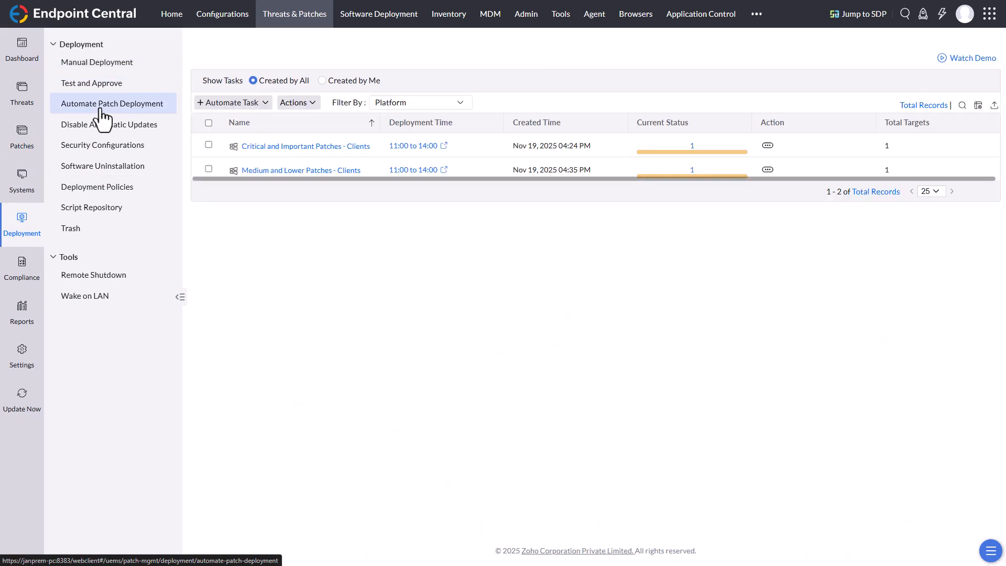
pyautogui.click(102, 85)
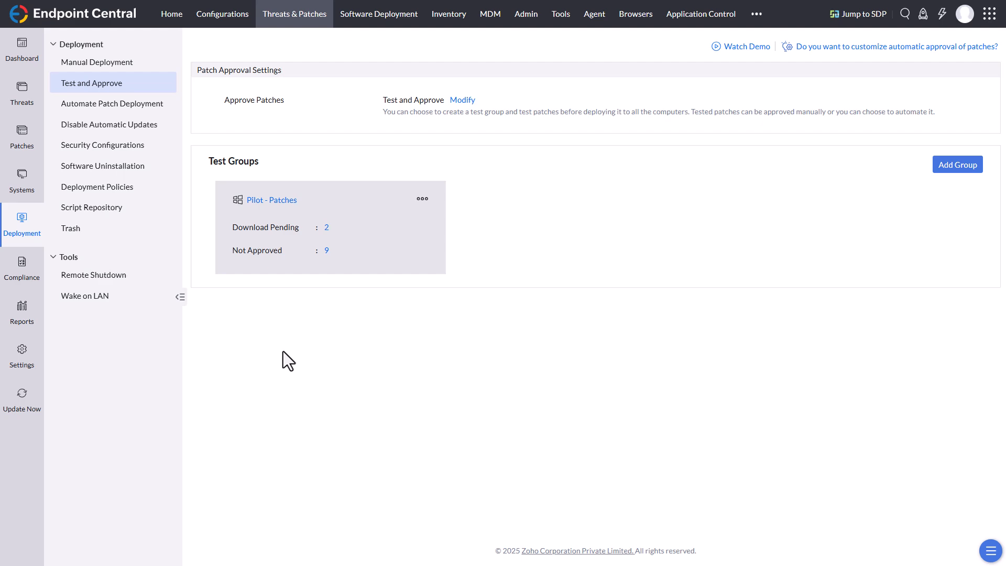
# Step: Review the detected vulnerabilities and the compliance pages for policy groups, audit targets and the System Quarantine Policy
pyautogui.click(23, 105)
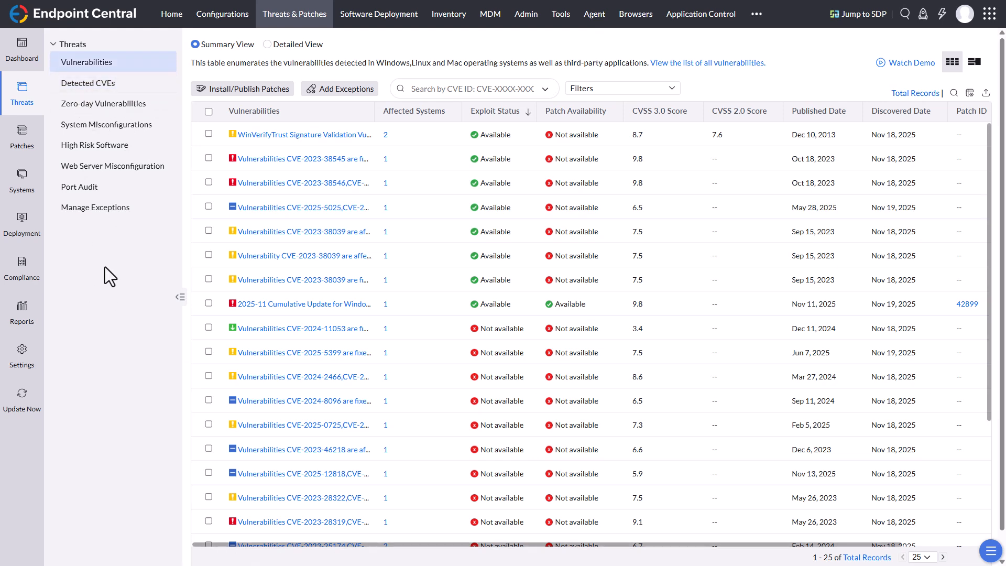
pyautogui.click(34, 283)
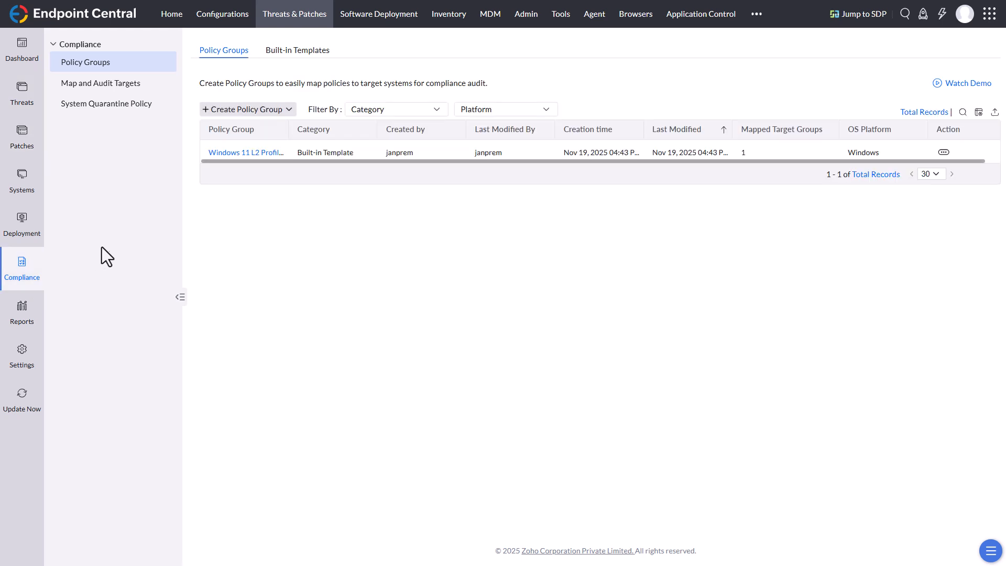
pyautogui.click(300, 51)
pyautogui.click(110, 84)
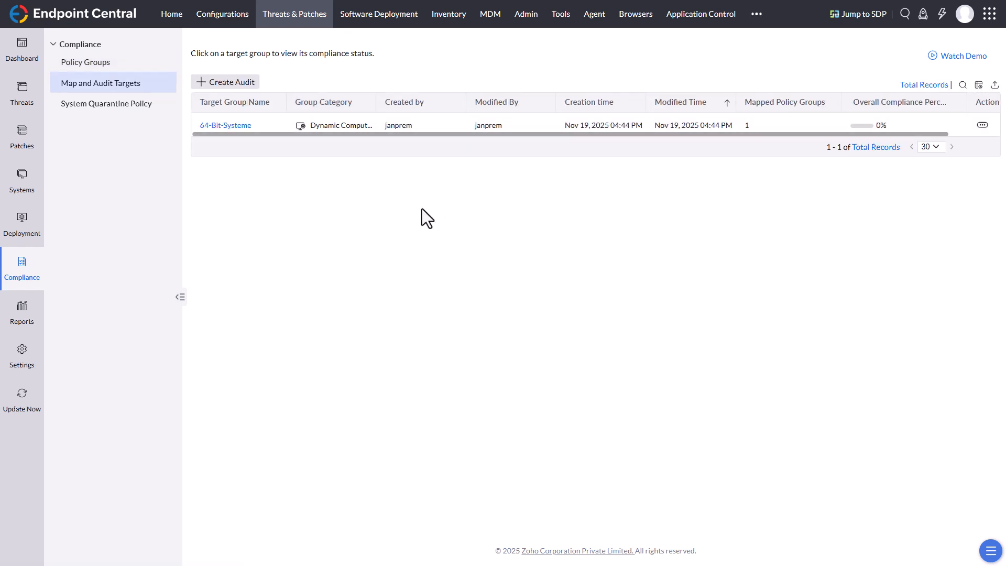
pyautogui.click(113, 107)
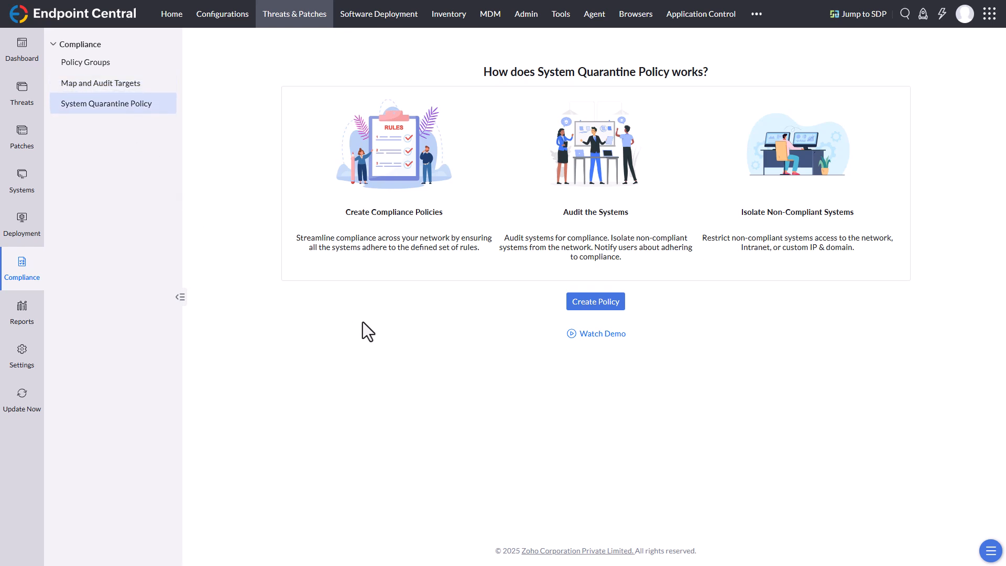
# Step: Review the available predefined reports and executive reports for threats and patches
pyautogui.click(26, 365)
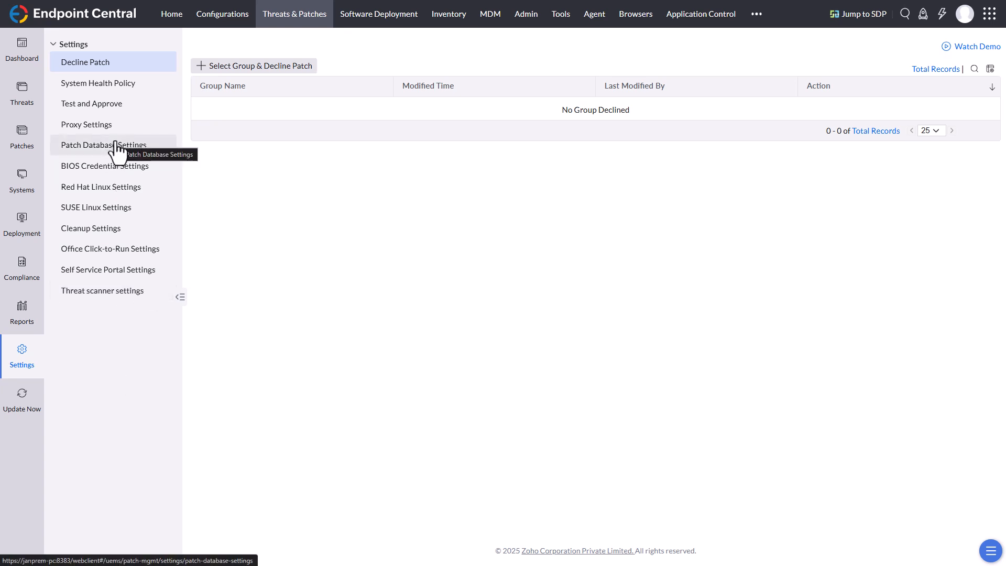
pyautogui.click(30, 318)
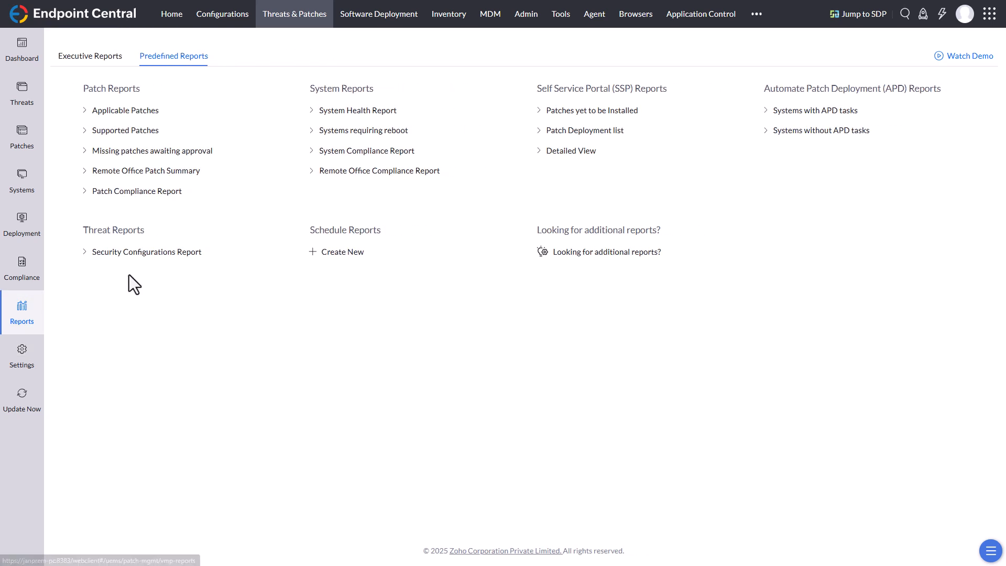
pyautogui.click(103, 59)
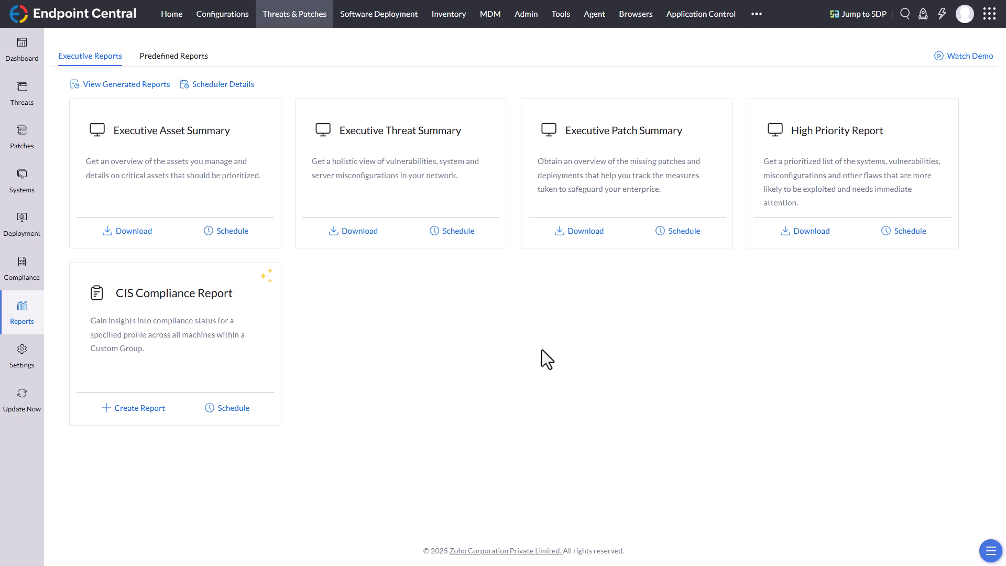
# Step: View the third-party threat scanner integrations and the Qualys integration form, cancel it and return to the vulnerabilities dashboard
pyautogui.click(21, 369)
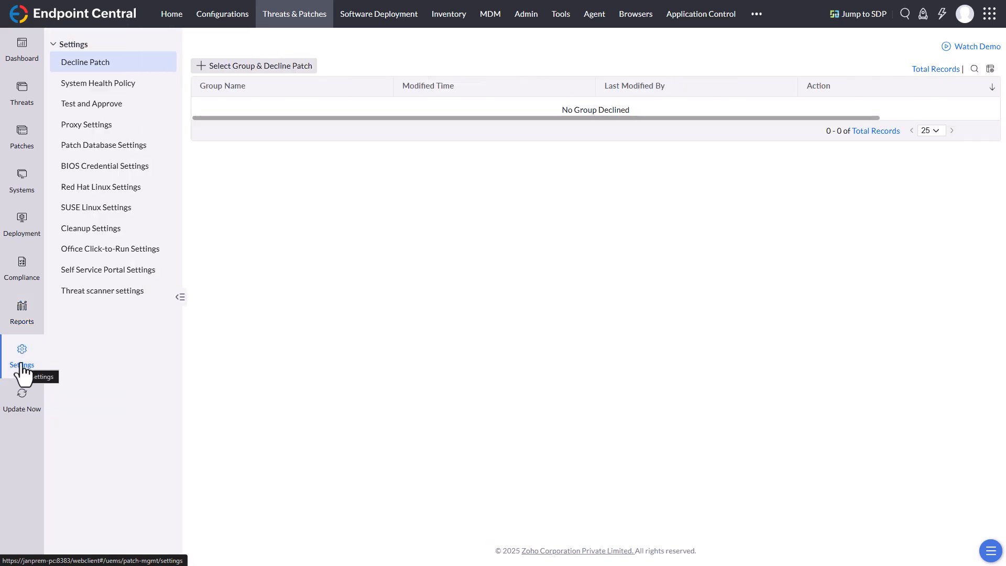
pyautogui.click(115, 300)
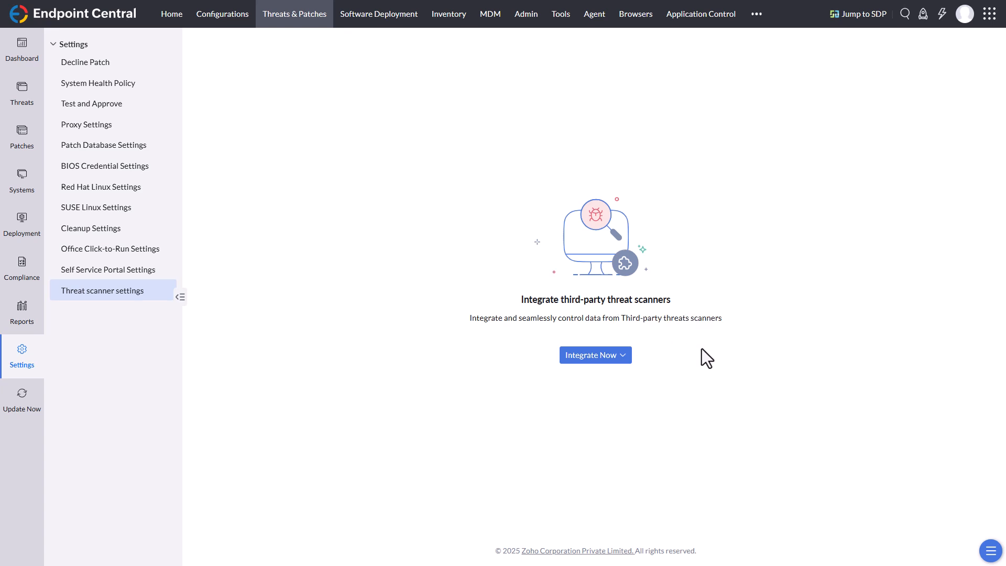
pyautogui.click(623, 360)
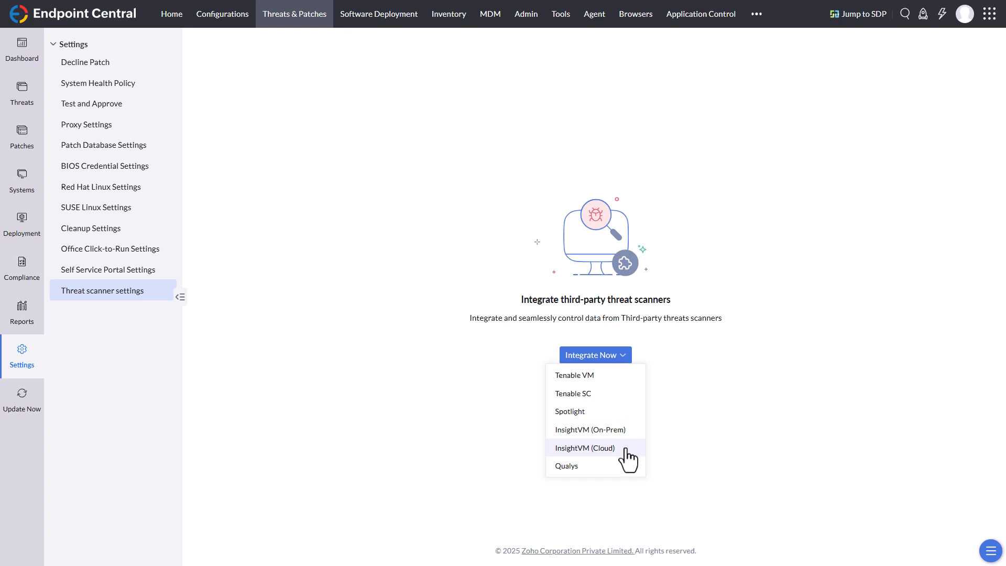
pyautogui.click(595, 468)
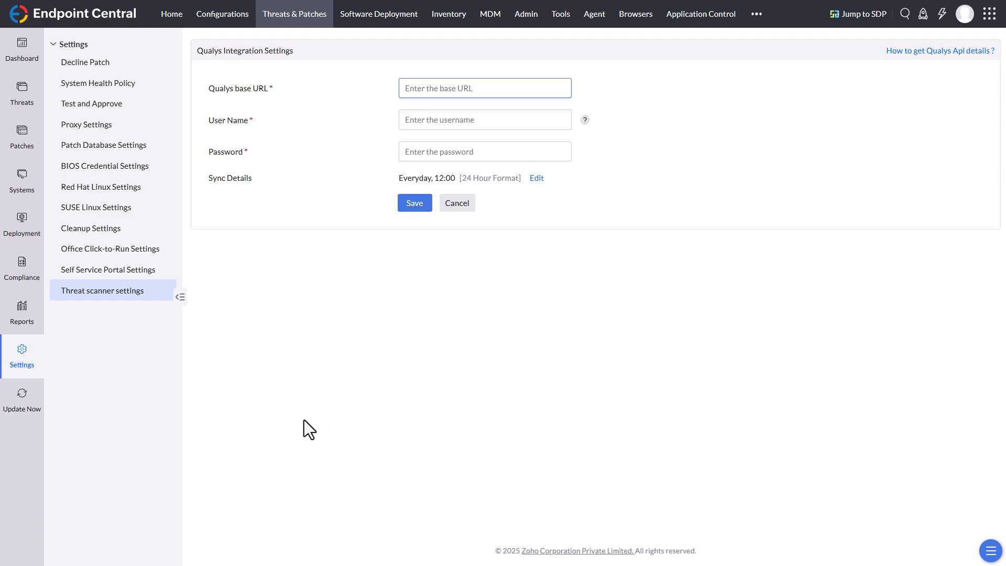
pyautogui.click(453, 204)
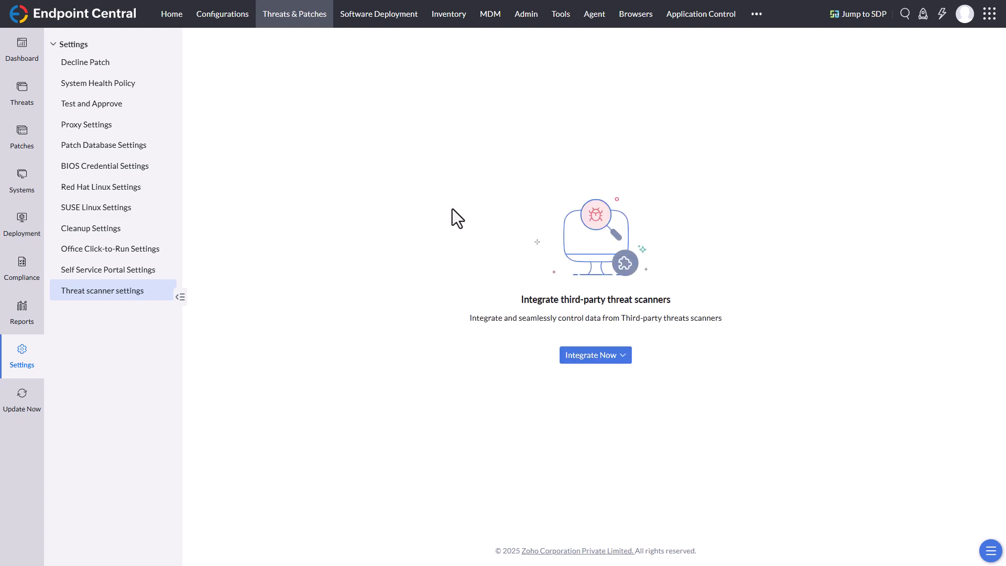
pyautogui.click(11, 45)
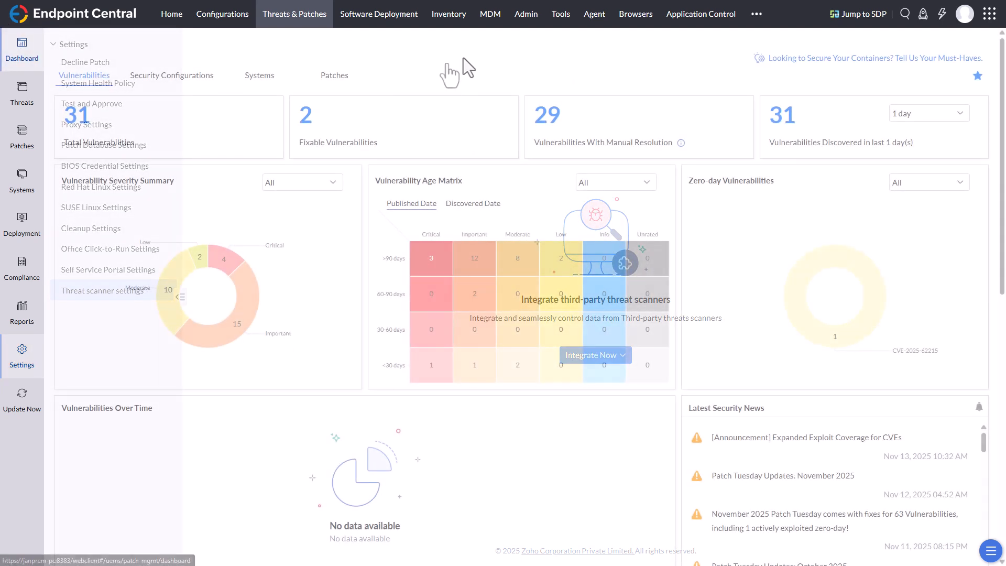